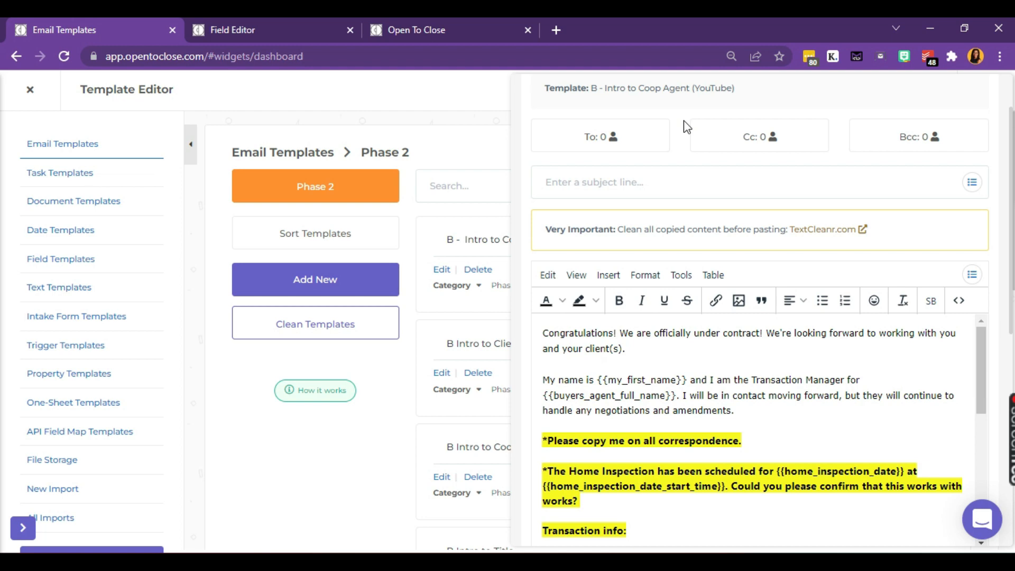
# Step: Review the home inspection date, Inspection Contingency and Close of Escrow lines in the template
pyautogui.scroll(-3, 687, 127)
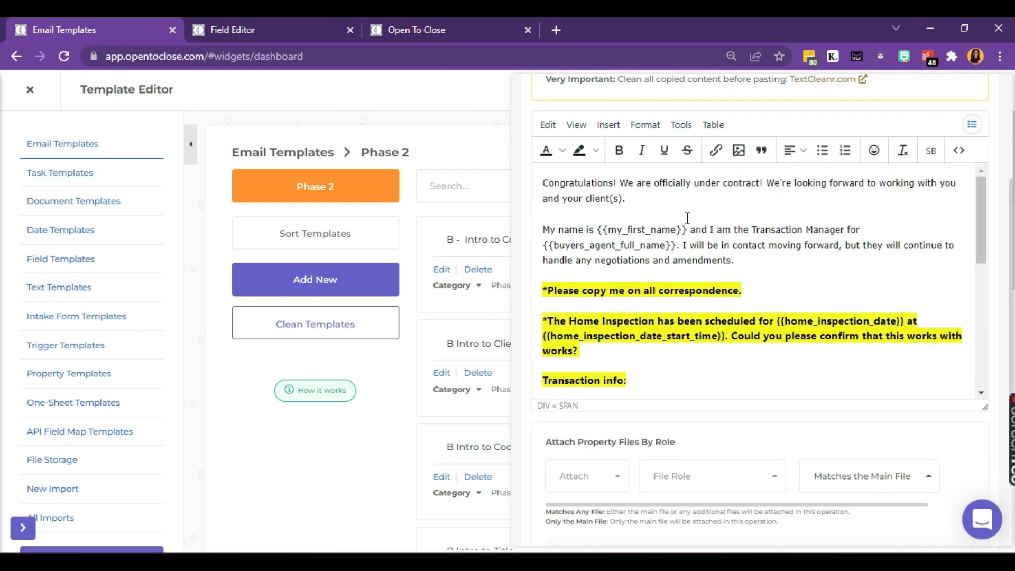
pyautogui.scroll(-1, 759, 254)
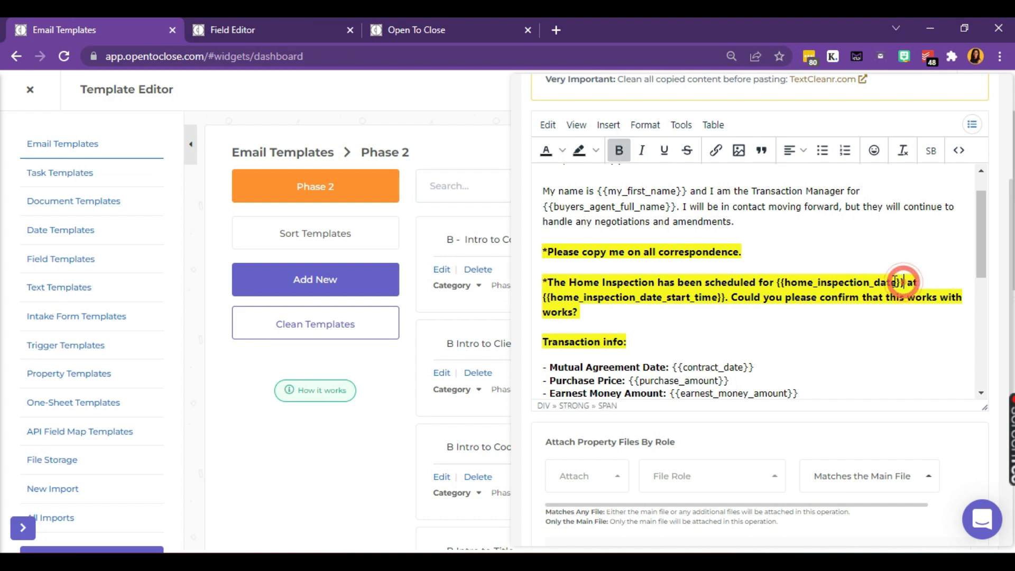
pyautogui.moveTo(906, 283); pyautogui.dragTo(777, 281)
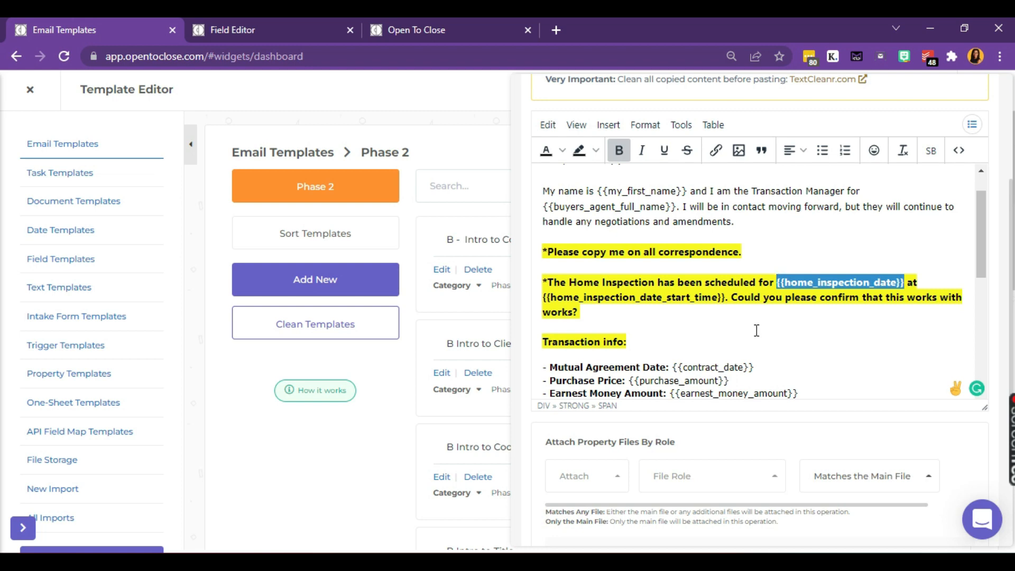
pyautogui.scroll(-3, 756, 332)
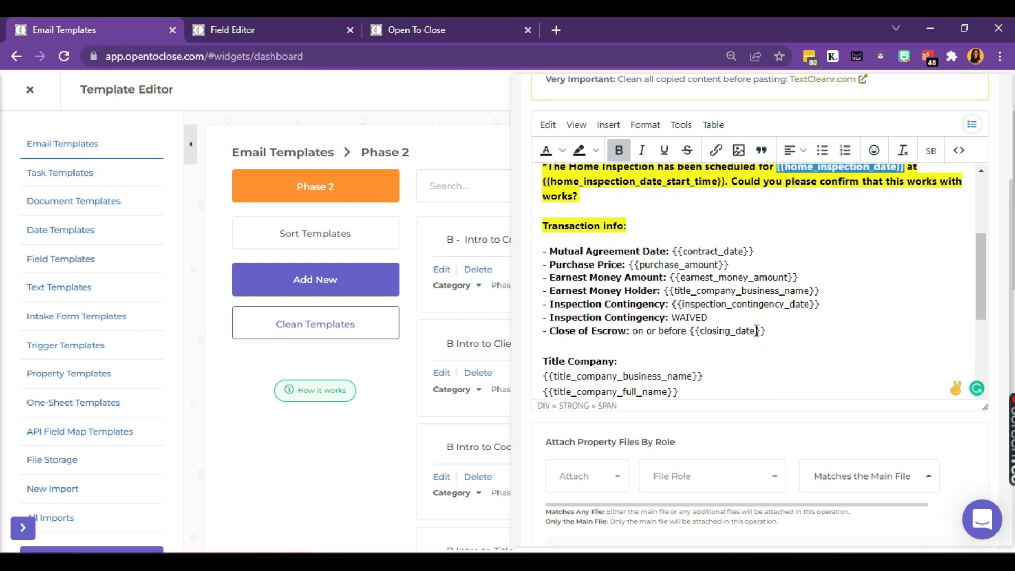
pyautogui.moveTo(724, 318); pyautogui.dragTo(541, 321)
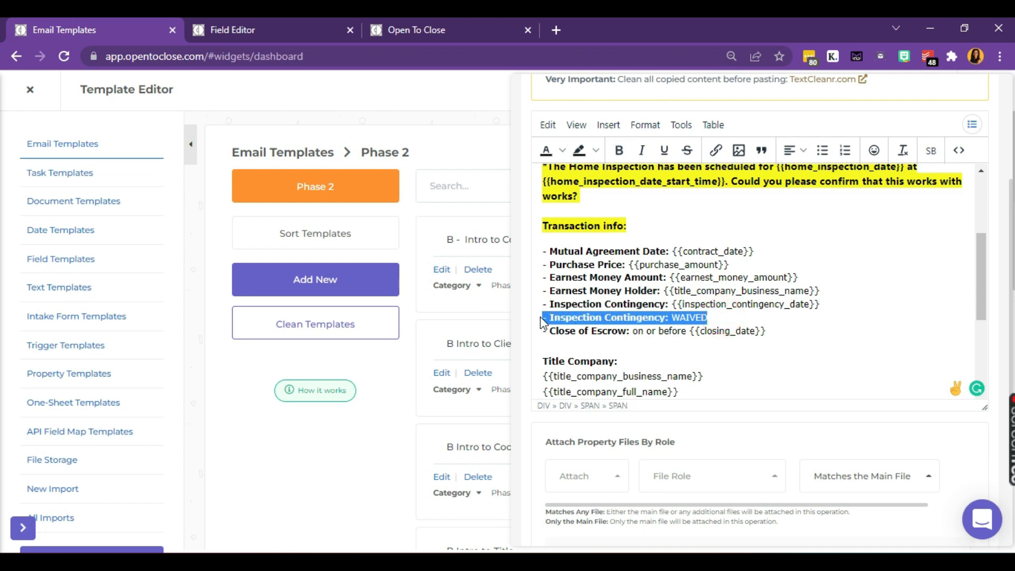
pyautogui.tripleClick(594, 304)
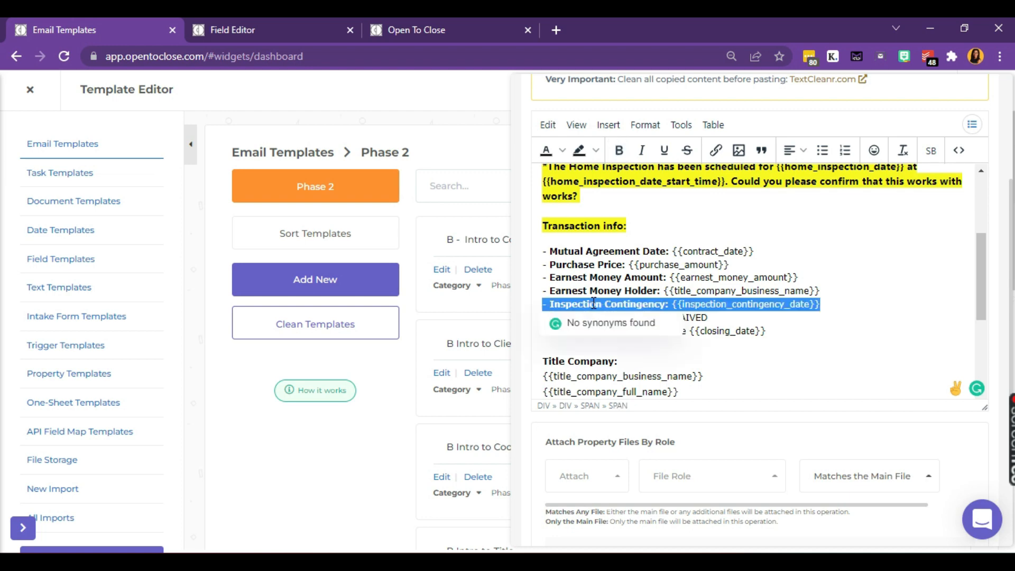
pyautogui.click(762, 329)
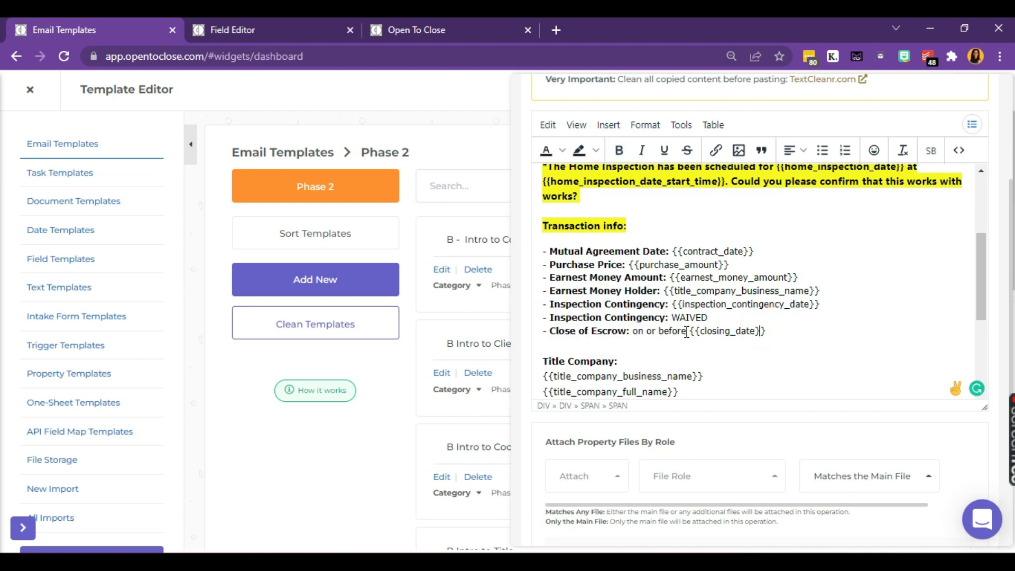
pyautogui.moveTo(687, 332); pyautogui.dragTo(634, 331)
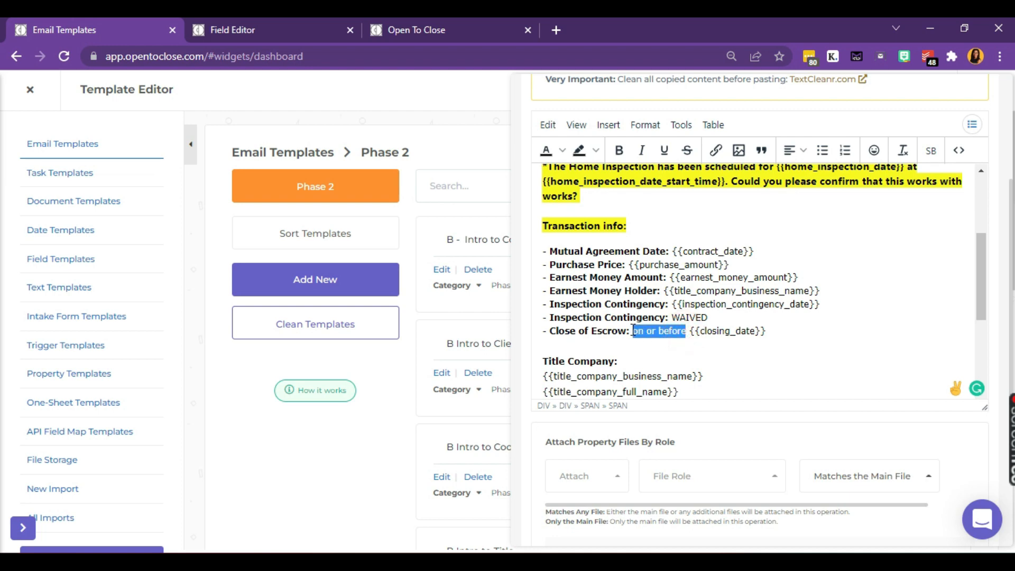
pyautogui.click(731, 329)
pyautogui.scroll(5, 732, 326)
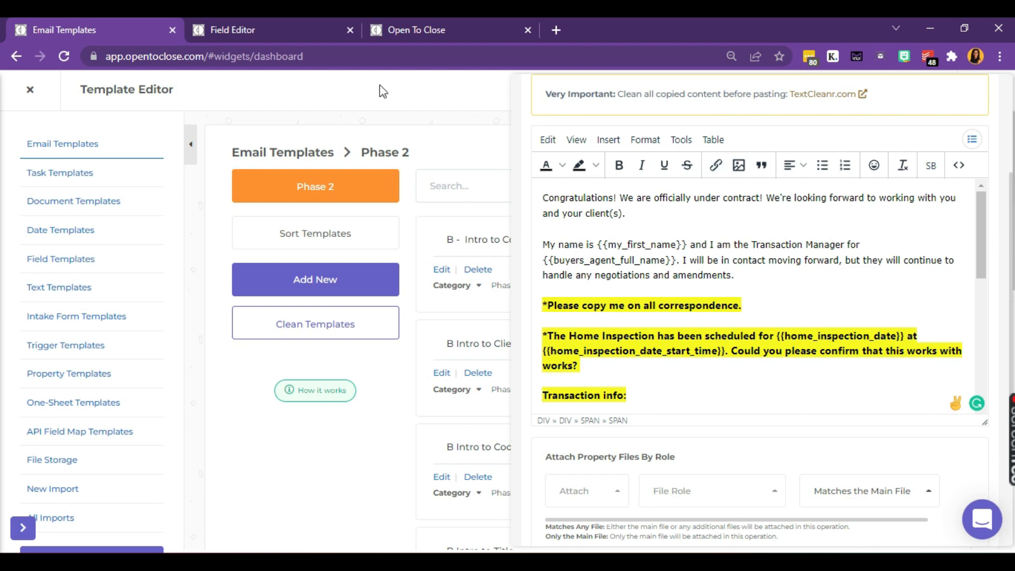
# Step: Load the Field Editor page in the first browser tab
pyautogui.click(299, 32)
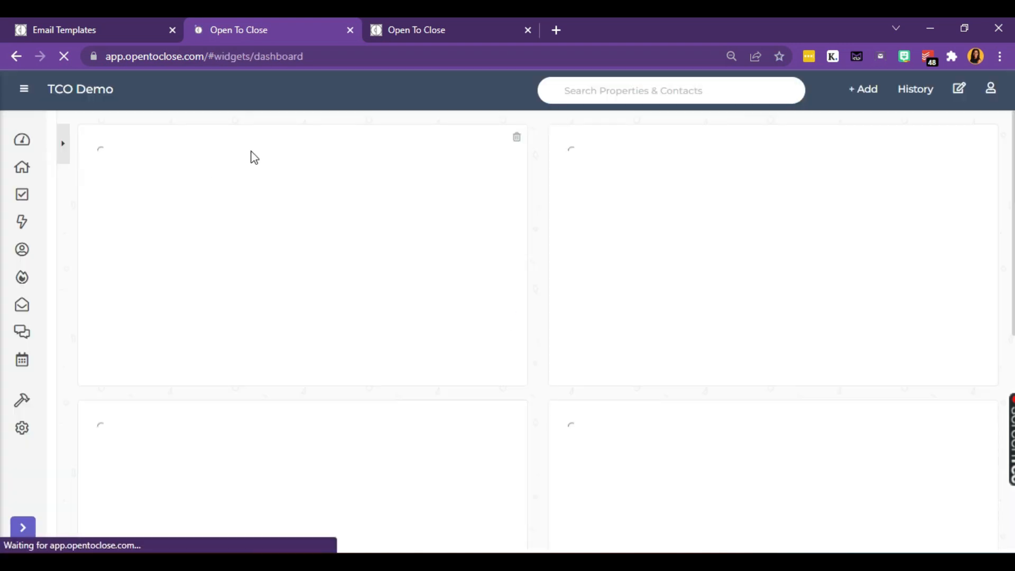
pyautogui.moveTo(22, 402)
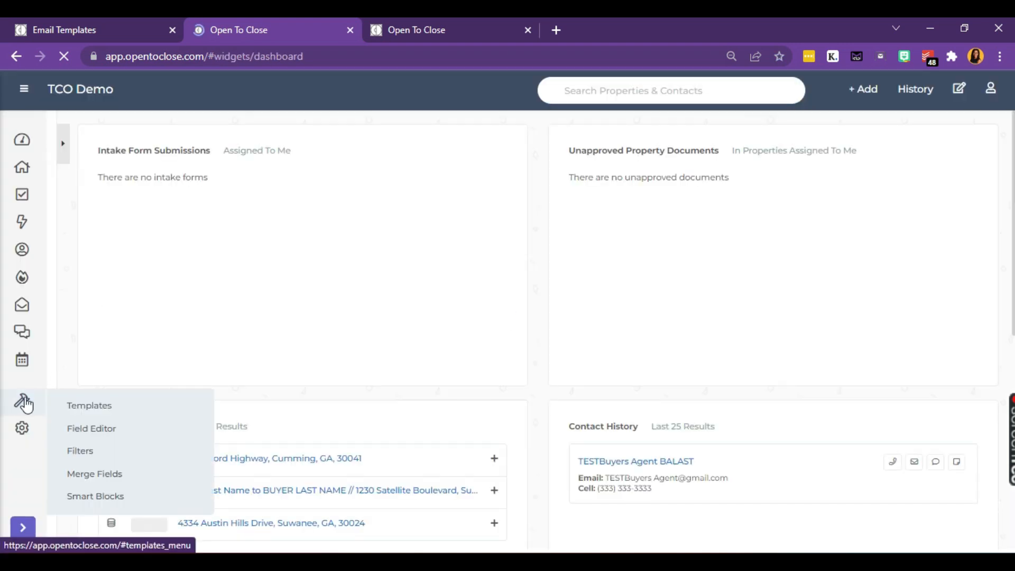
pyautogui.click(102, 431)
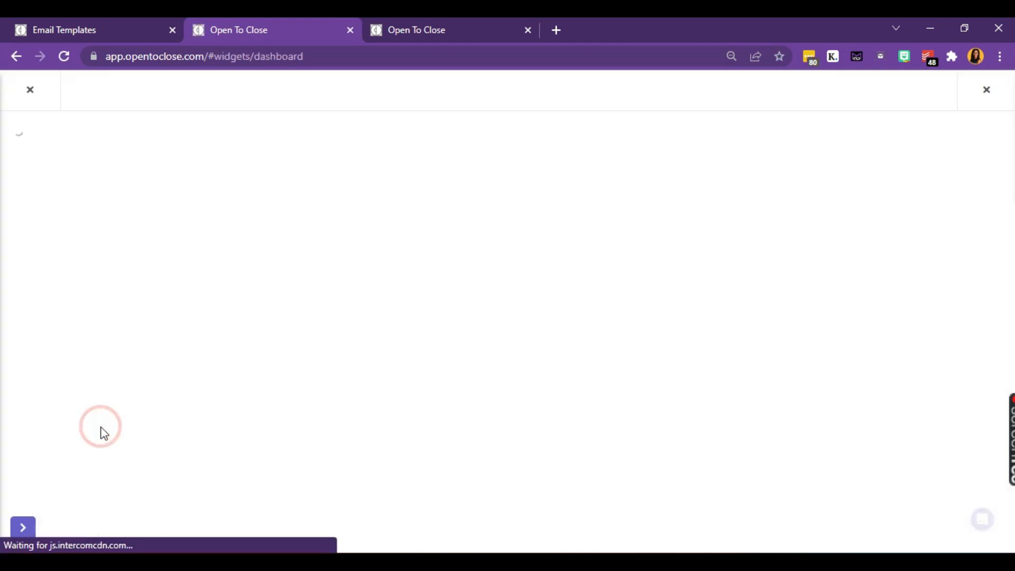
# Step: Open the Smart Blocks list and dock it as a separate window on the right half
pyautogui.click(427, 30)
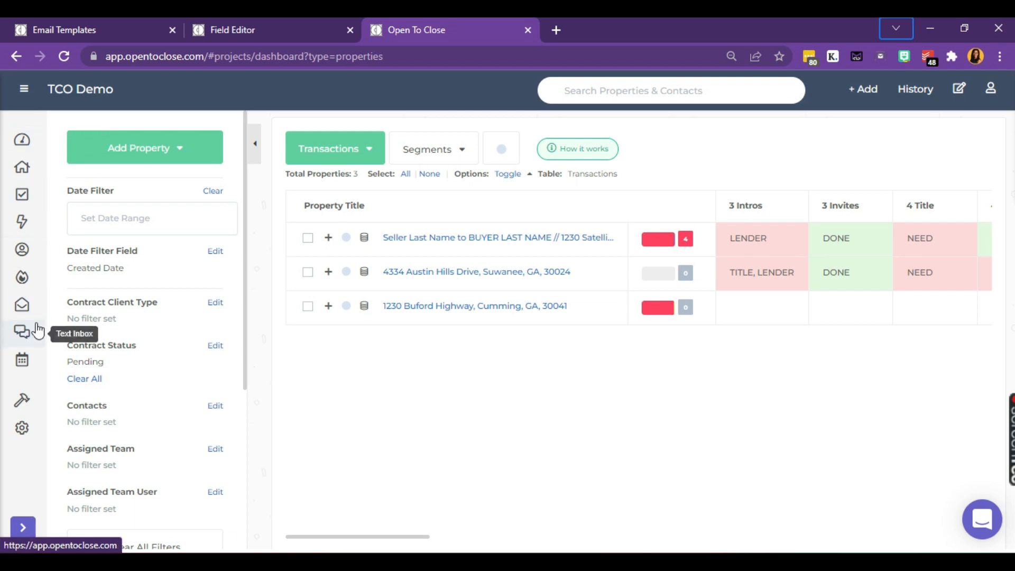
pyautogui.moveTo(25, 400)
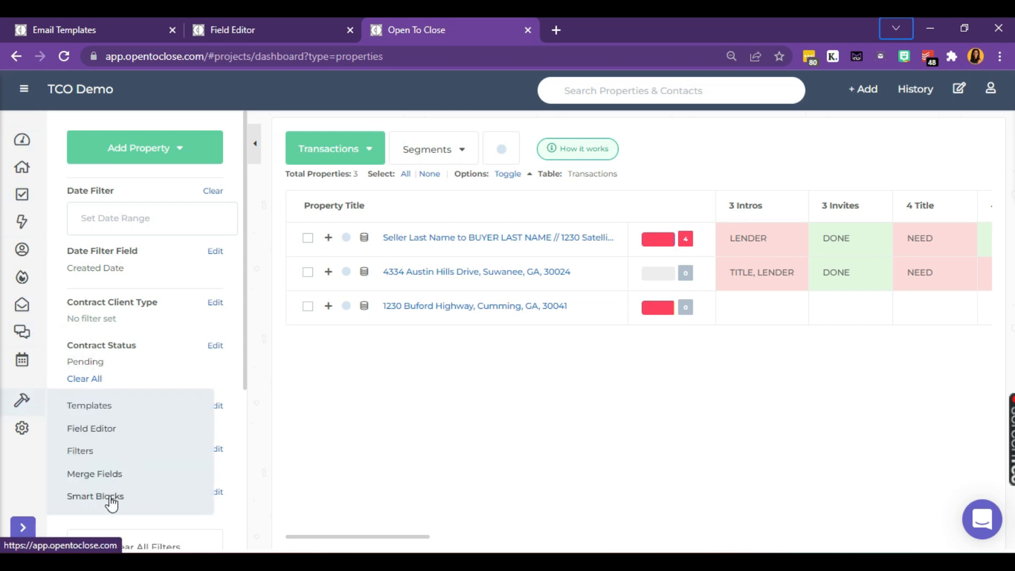
pyautogui.click(110, 500)
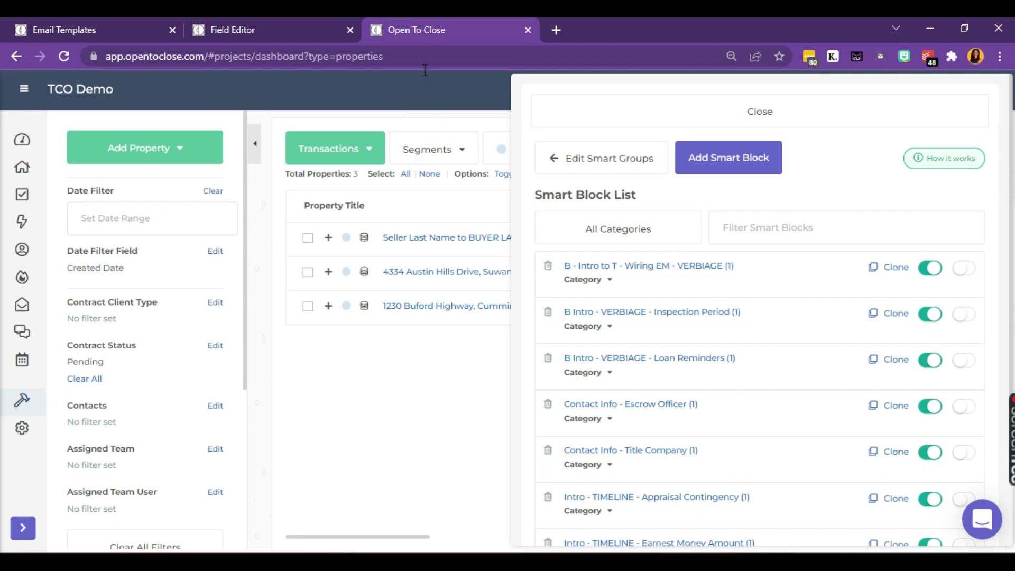
pyautogui.moveTo(424, 28); pyautogui.dragTo(423, 81)
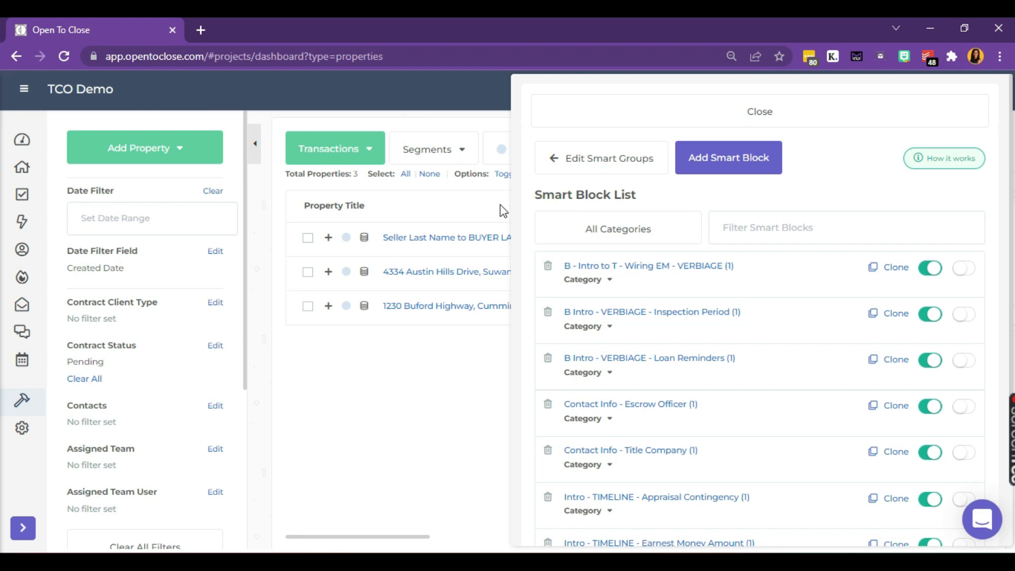
pyautogui.press('super+Right')
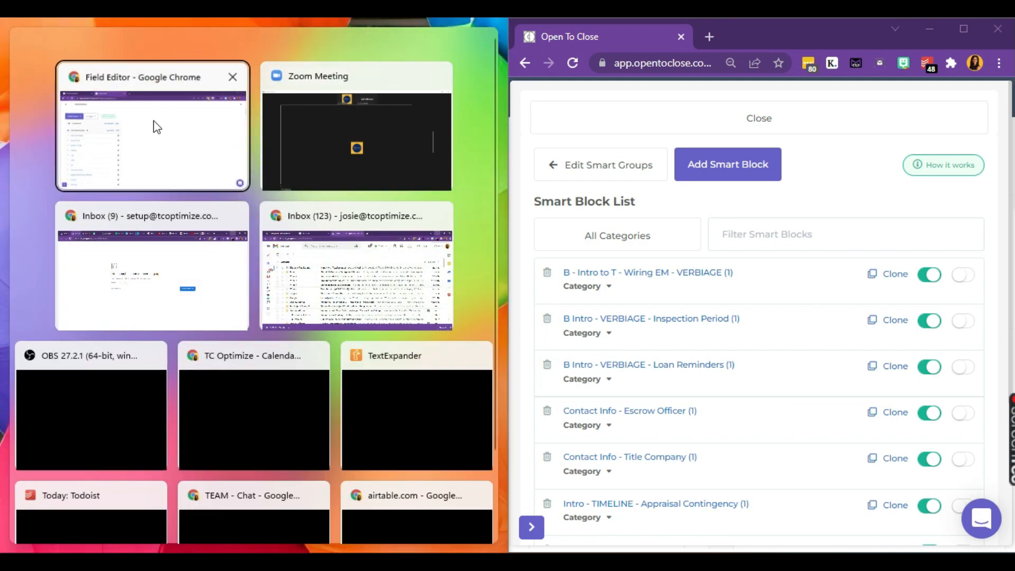
# Step: Snap the Field Editor to the left half, show the email template, and review its home inspection paragraph
pyautogui.click(155, 126)
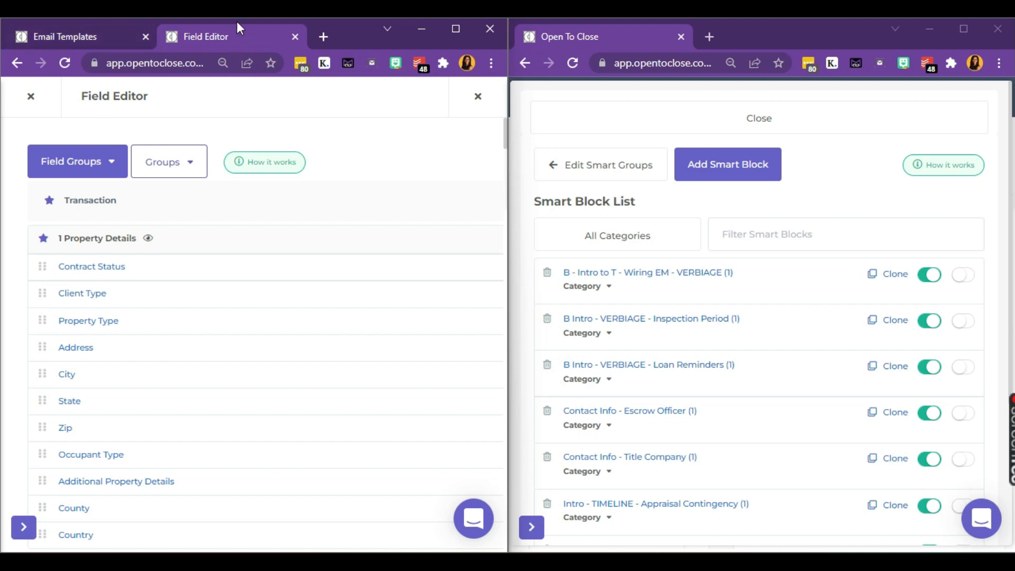
pyautogui.click(86, 39)
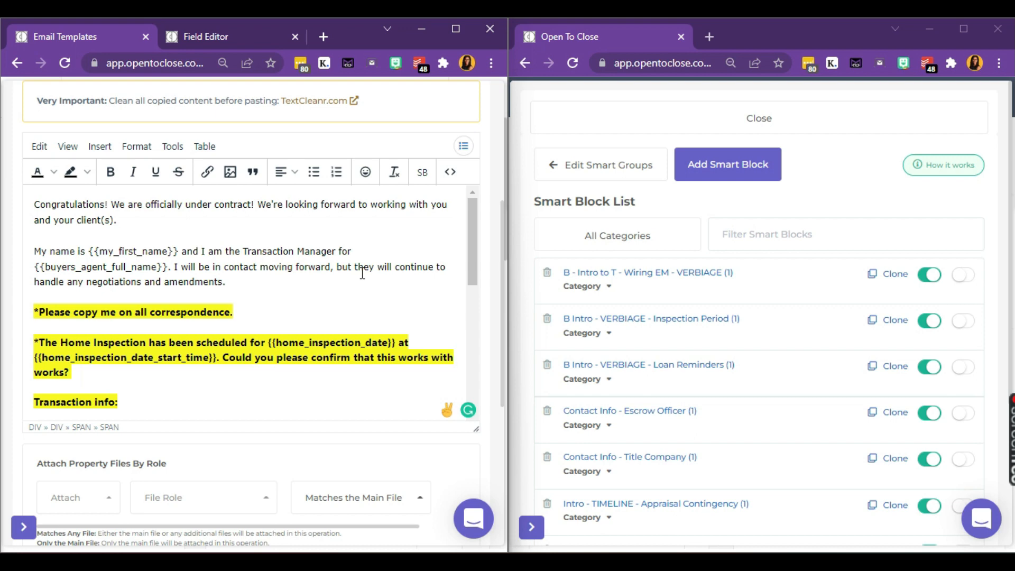
pyautogui.scroll(-2, 362, 273)
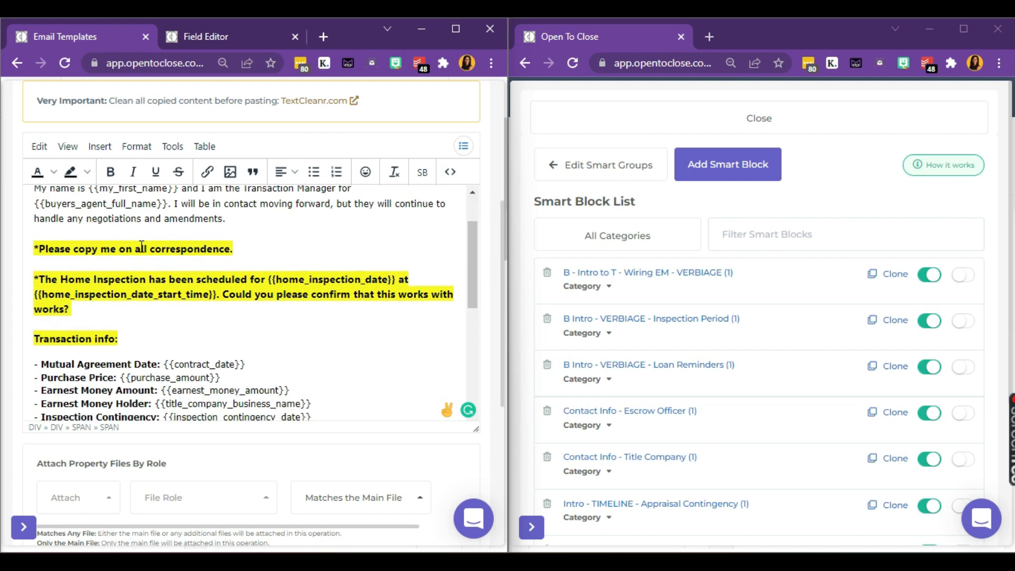
pyautogui.tripleClick(120, 244)
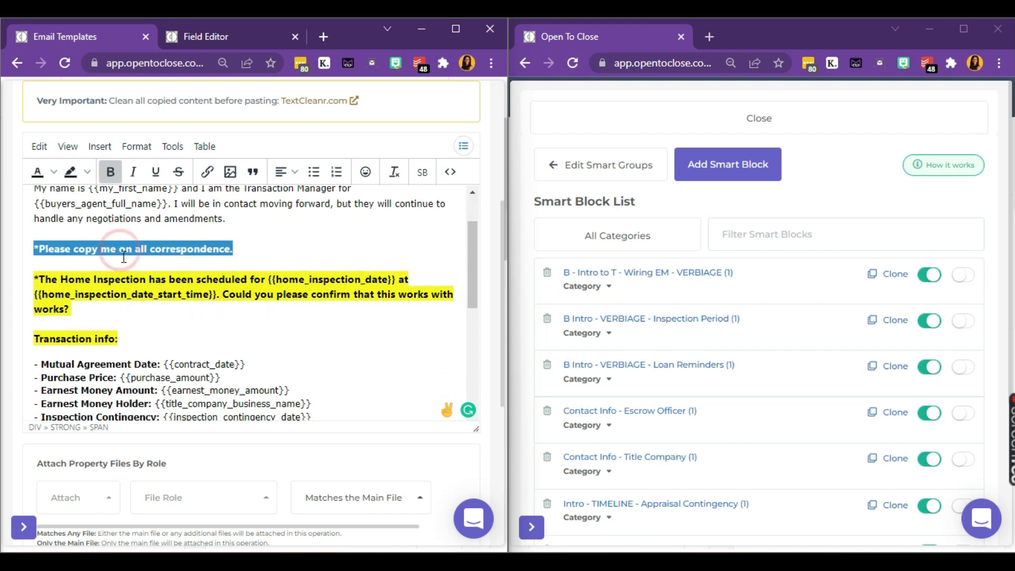
pyautogui.tripleClick(130, 288)
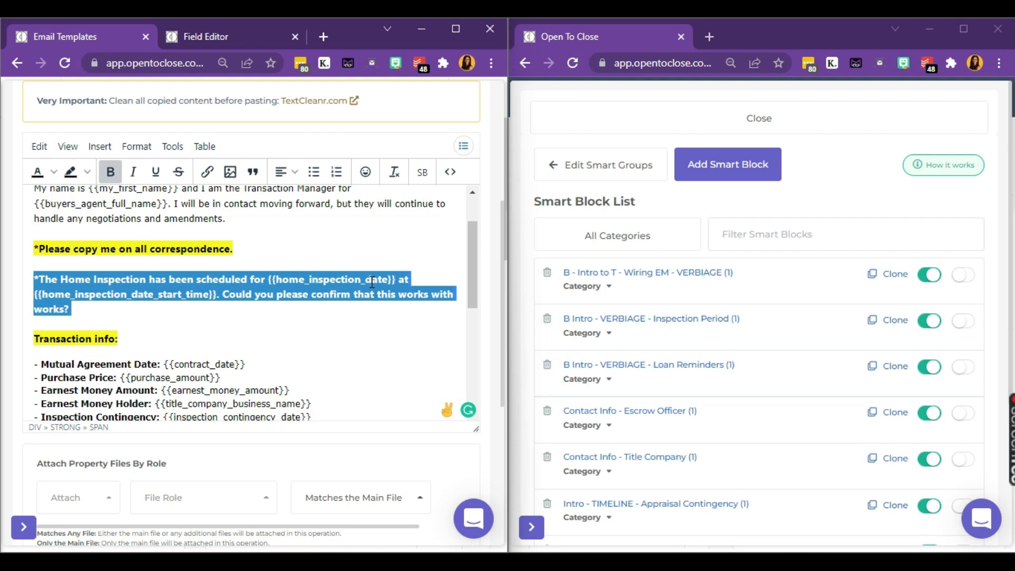
pyautogui.click(349, 298)
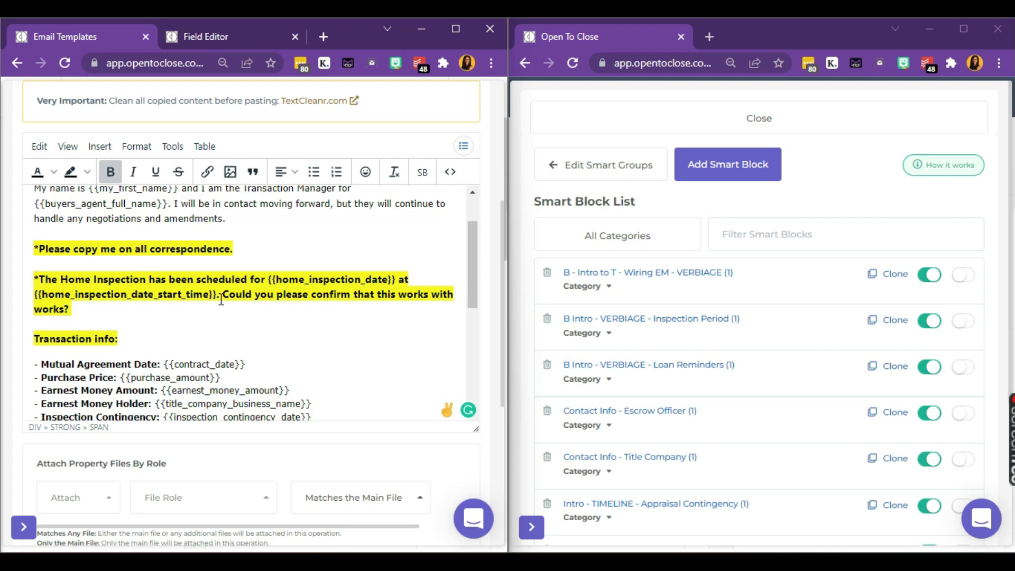
# Step: Add smart block 'B - Intro to Coop - Home Inspection Scheduled' with merge field b_intro_to_coop_home_inspection_scheduled
pyautogui.click(744, 168)
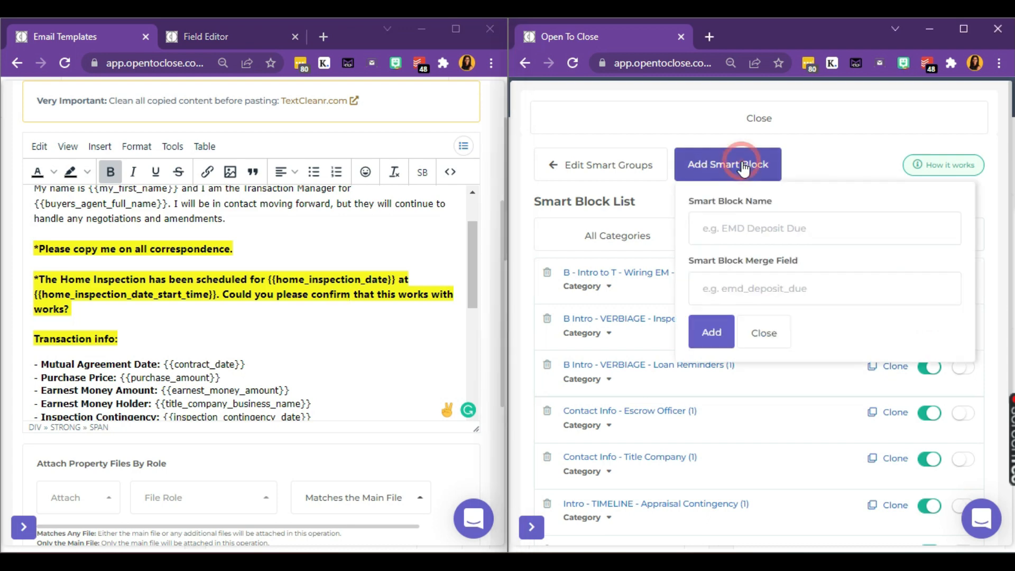
pyautogui.click(757, 222)
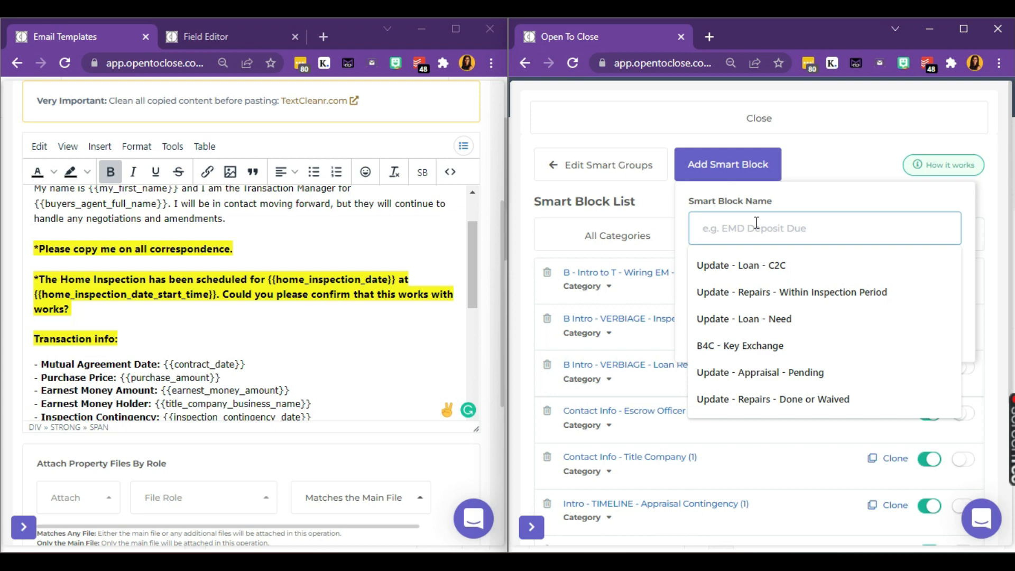
pyautogui.click(642, 199)
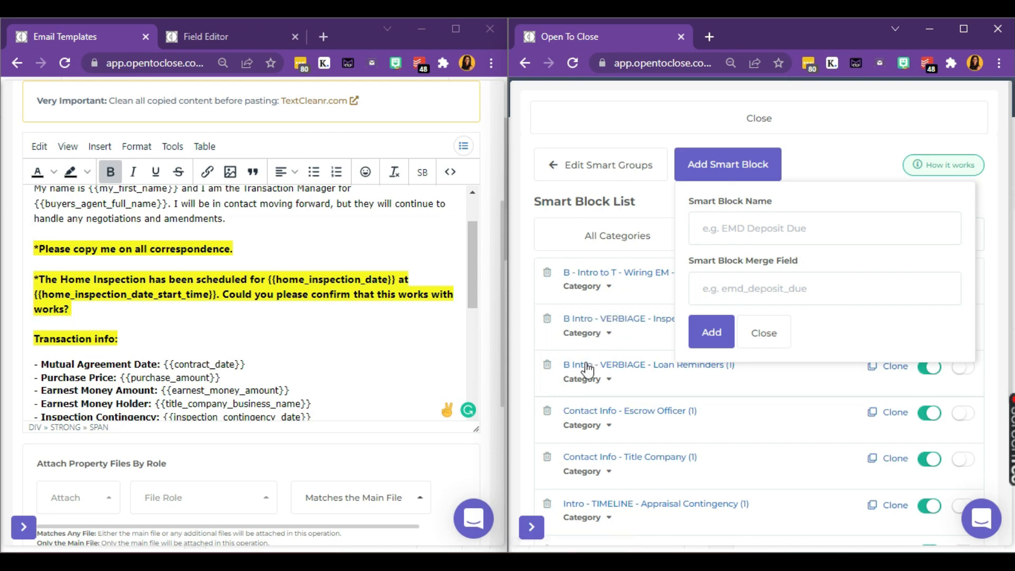
pyautogui.click(757, 223)
pyautogui.write('B -')
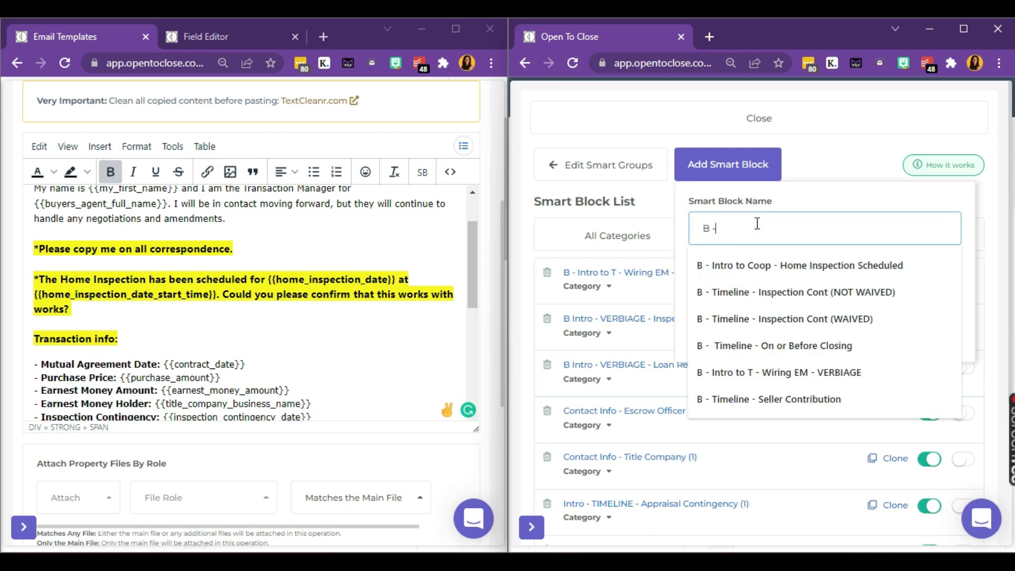
pyautogui.write(' Intro to')
pyautogui.write('Co')
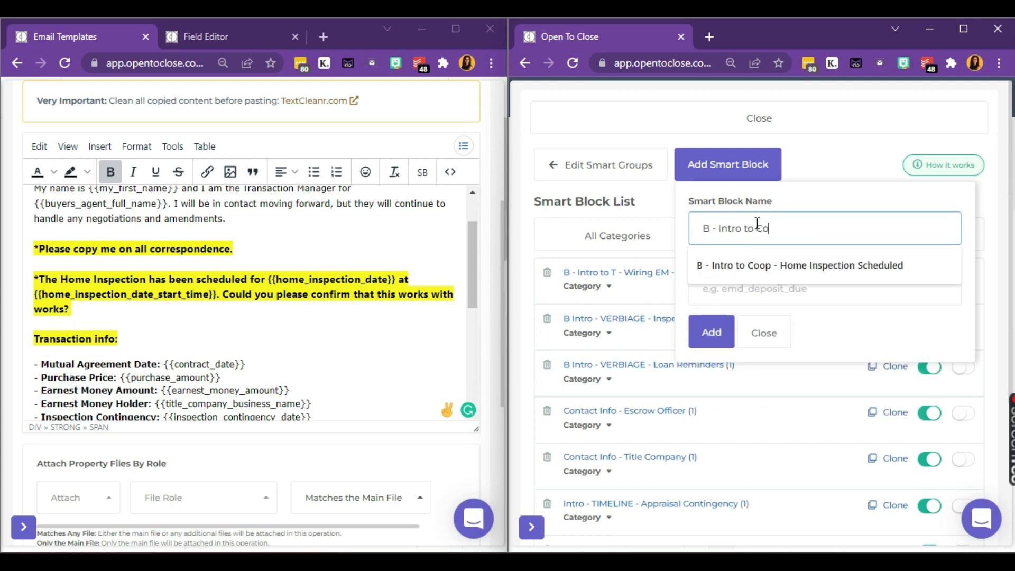
pyautogui.write('op')
pyautogui.click(814, 265)
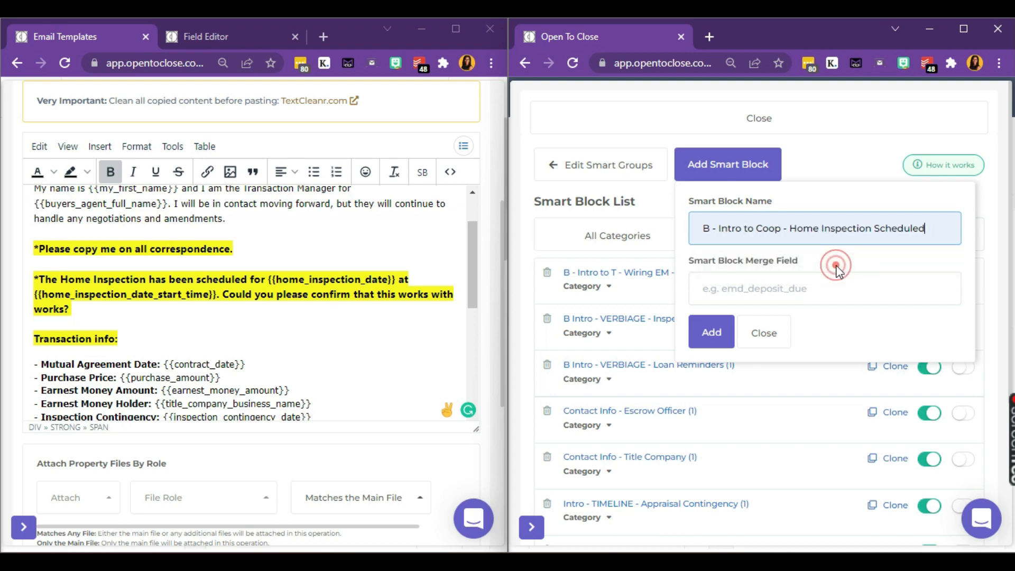
pyautogui.hotkey('ctrl', 'a')
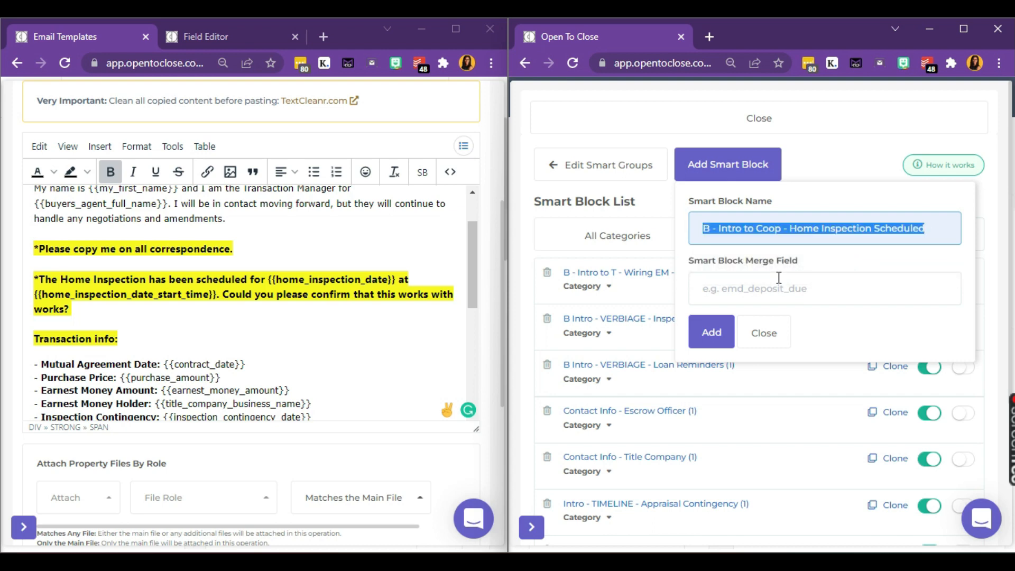
pyautogui.click(779, 278)
pyautogui.write('b___intro_to_coop___home_inspection_scheduled')
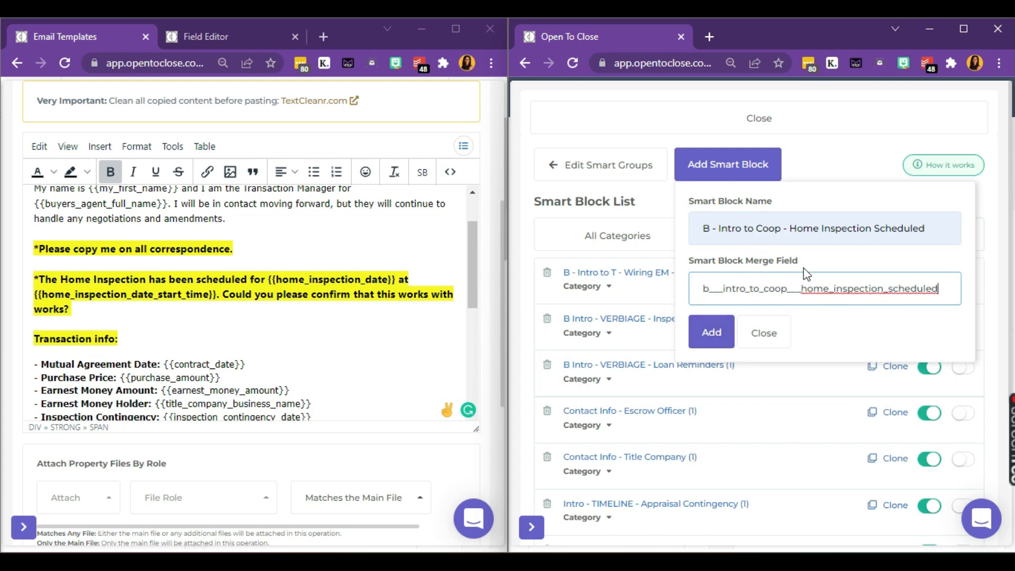
pyautogui.click(717, 333)
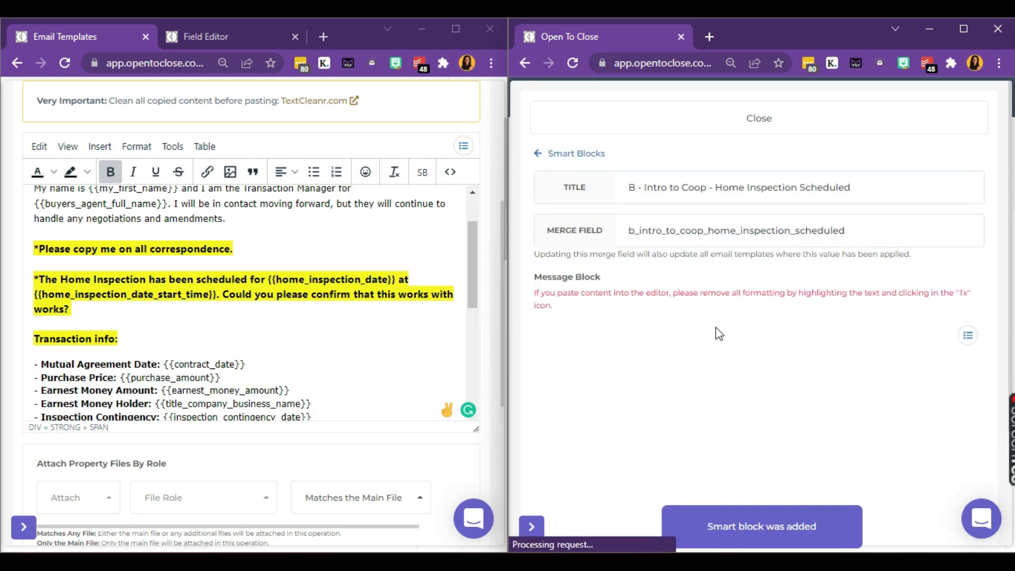
# Step: Cut the home inspection paragraph from the template and paste it into the Smart Block's message
pyautogui.scroll(-1, 744, 333)
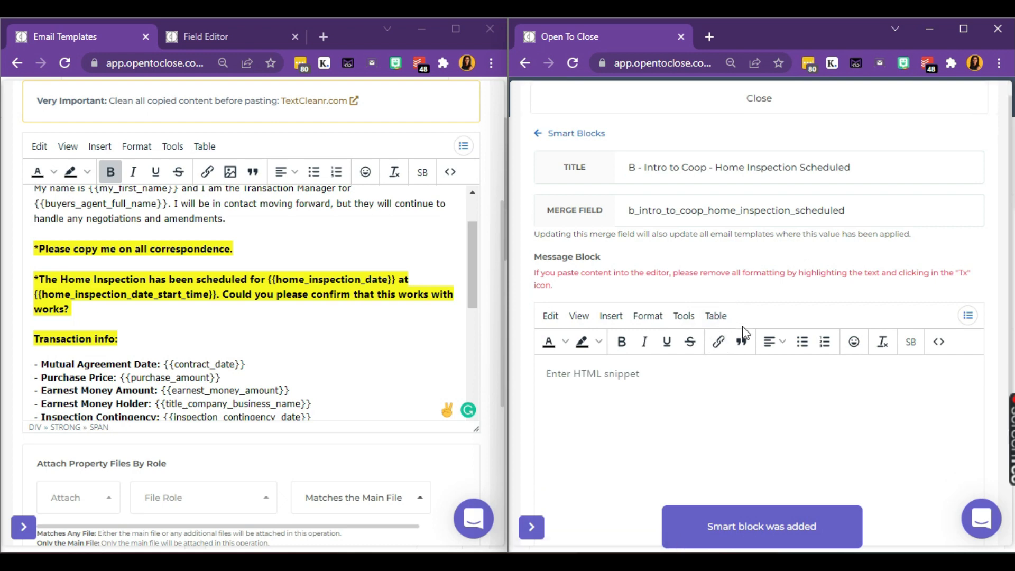
pyautogui.scroll(-2, 744, 333)
pyautogui.scroll(1, 744, 333)
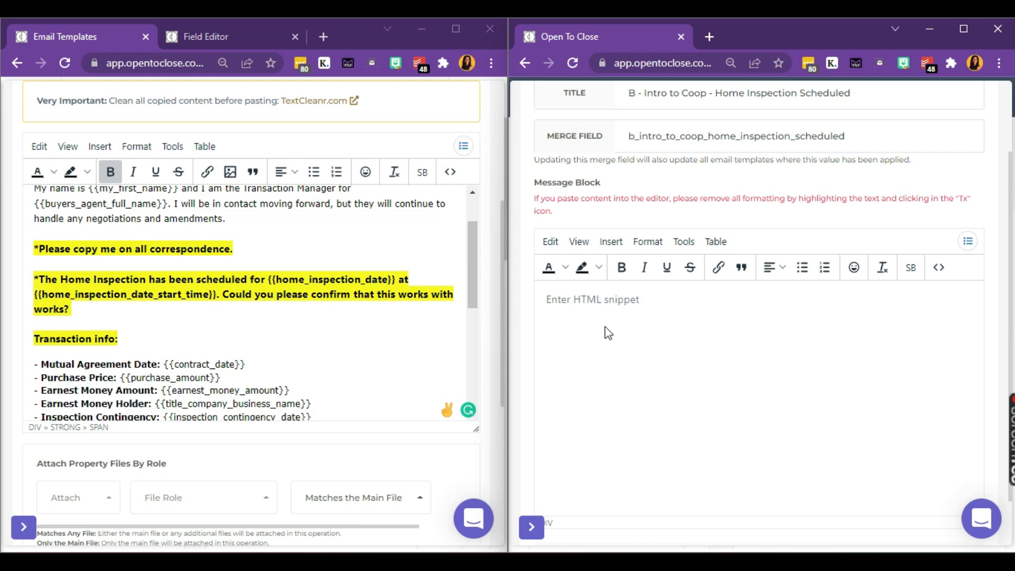
pyautogui.tripleClick(144, 296)
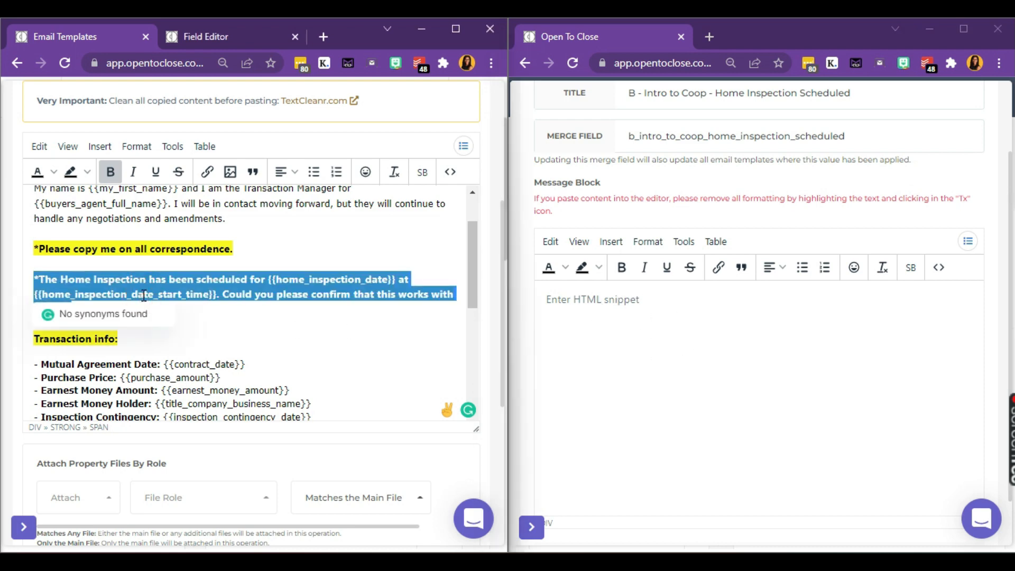
pyautogui.hotkey('ctrl', 'x')
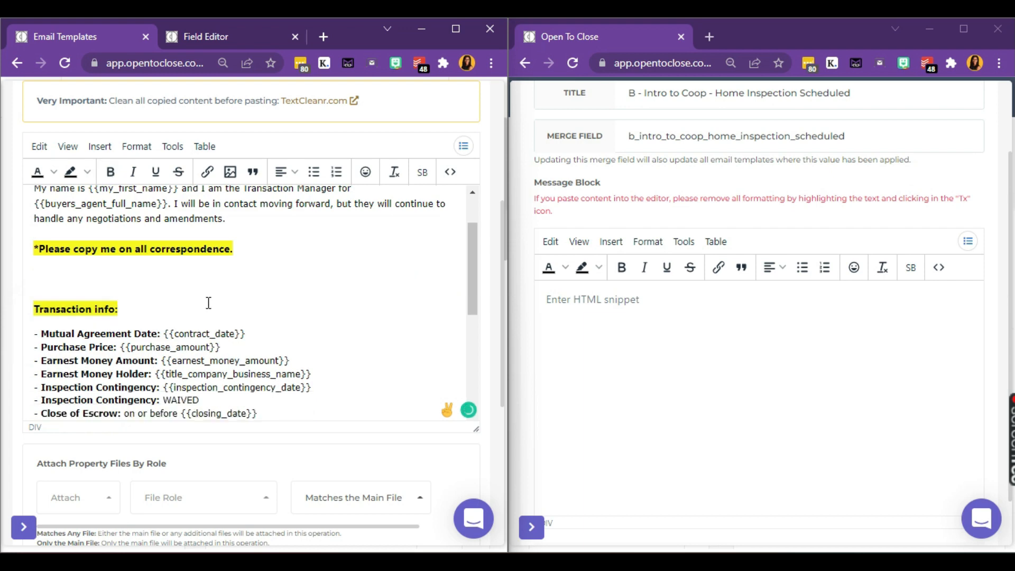
pyautogui.click(662, 333)
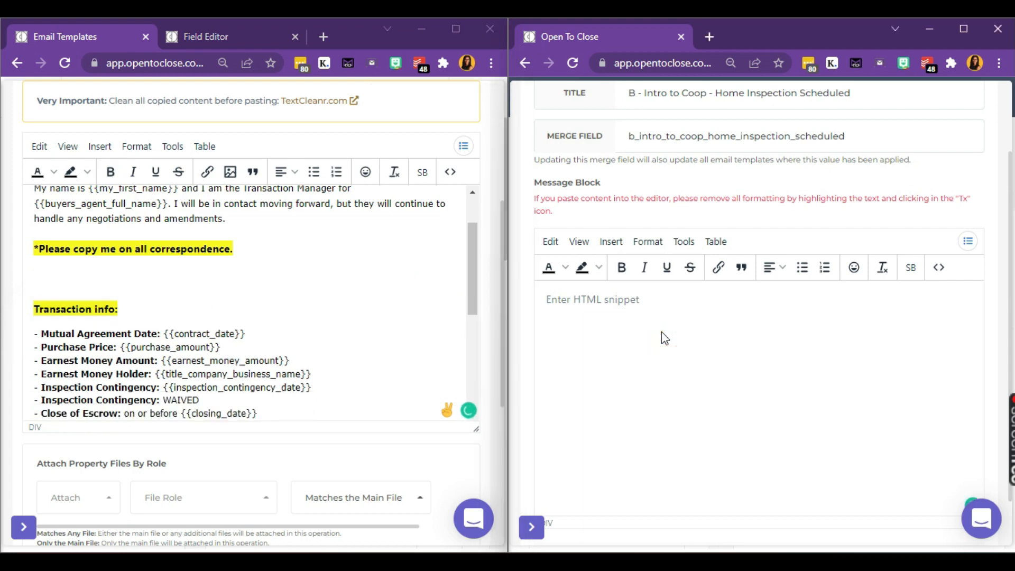
pyautogui.hotkey('ctrl', 'v')
pyautogui.scroll(-1, 662, 333)
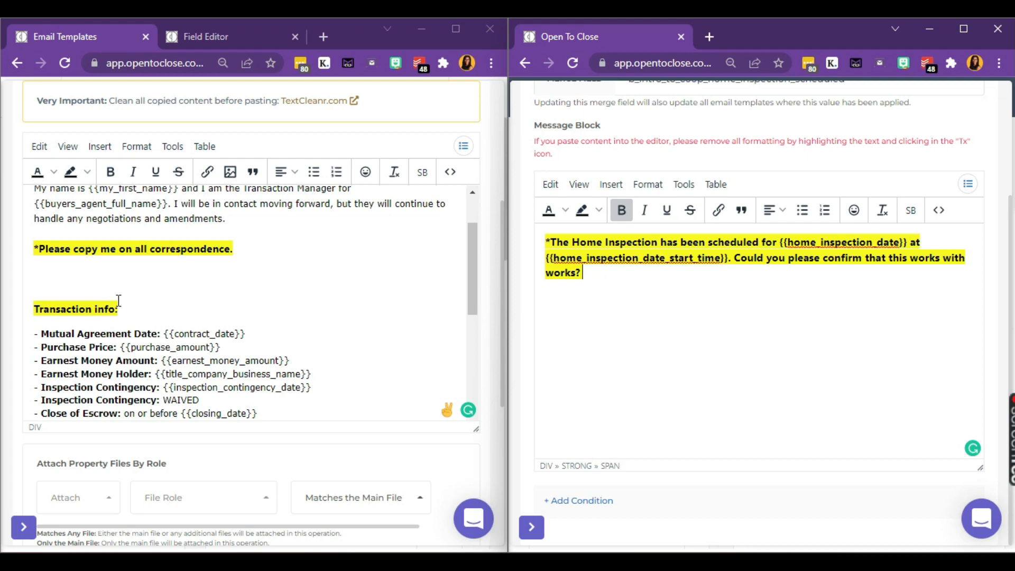
pyautogui.click(72, 291)
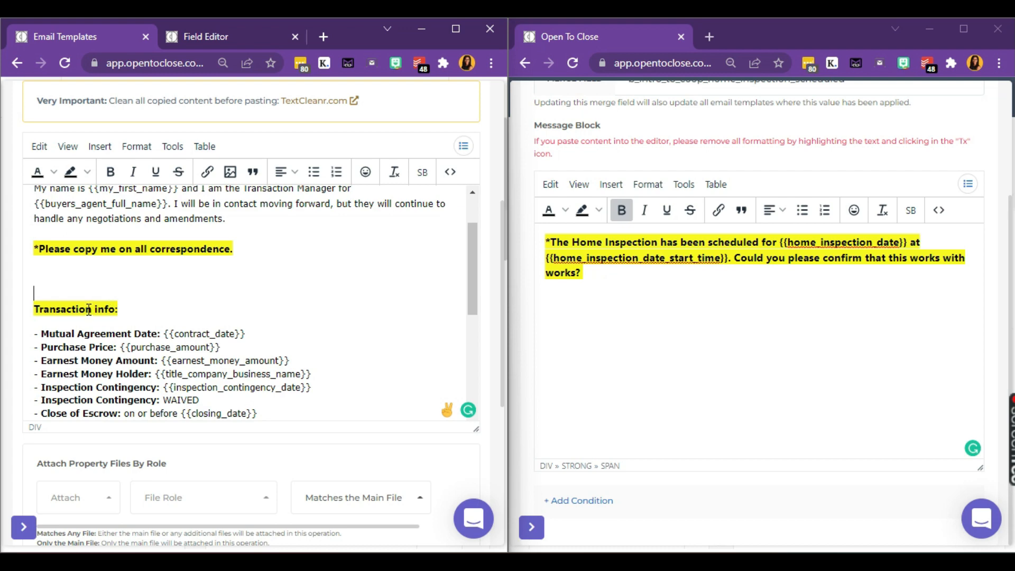
pyautogui.click(616, 330)
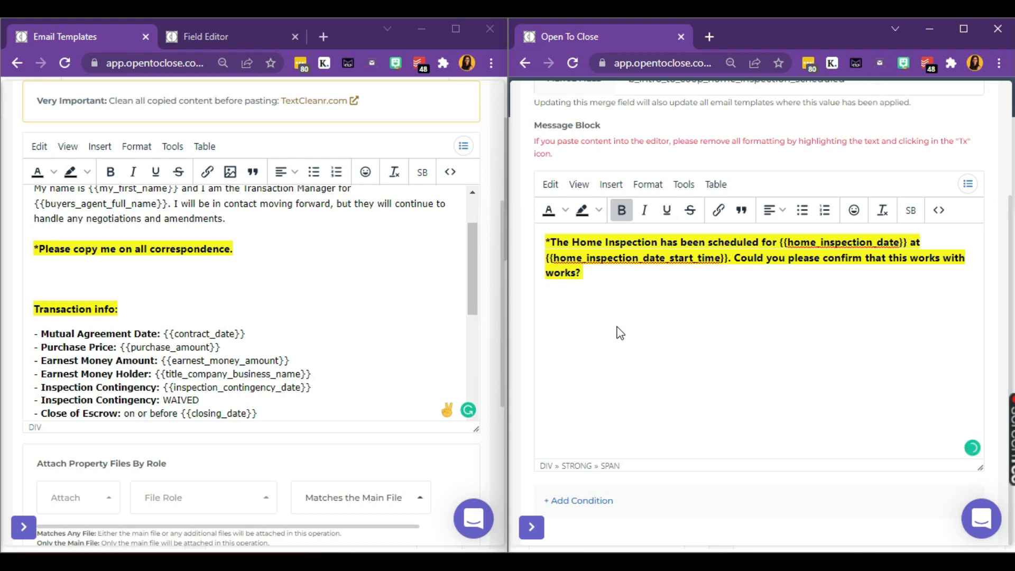
# Step: Insert the Utilities New Line [BR] tag beneath the home inspection paragraph
pyautogui.click(969, 188)
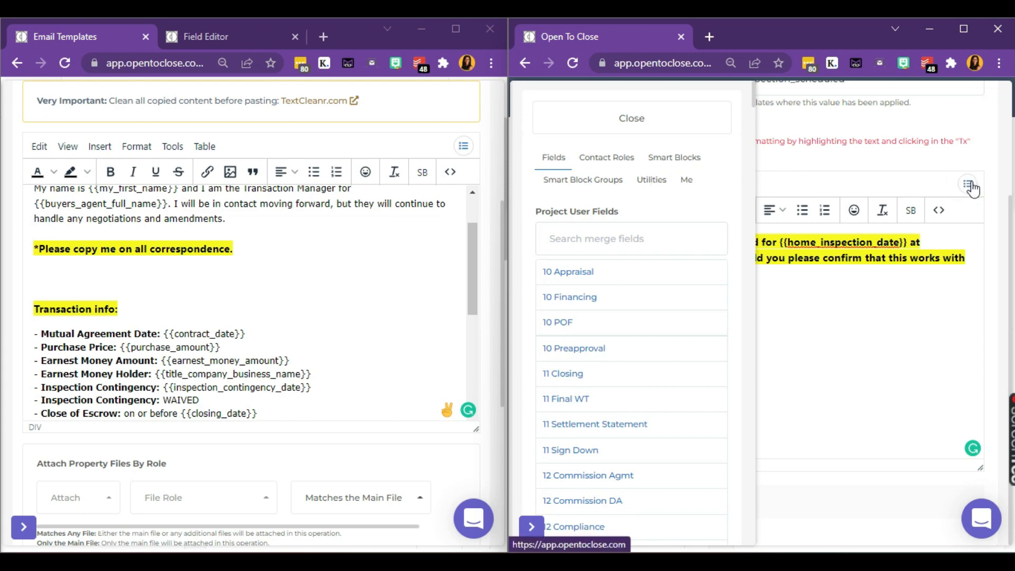
pyautogui.click(646, 182)
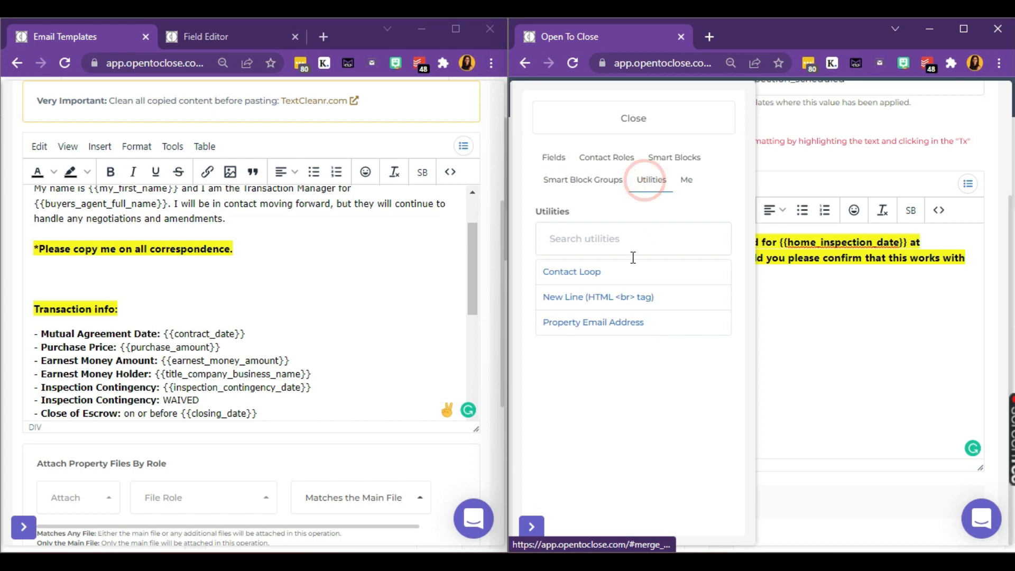
pyautogui.click(629, 297)
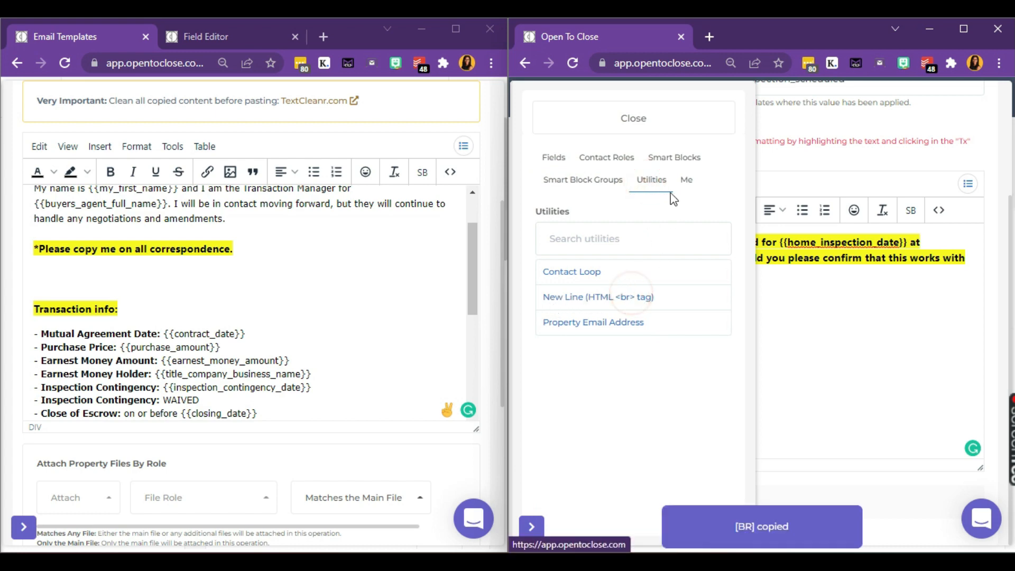
pyautogui.click(668, 133)
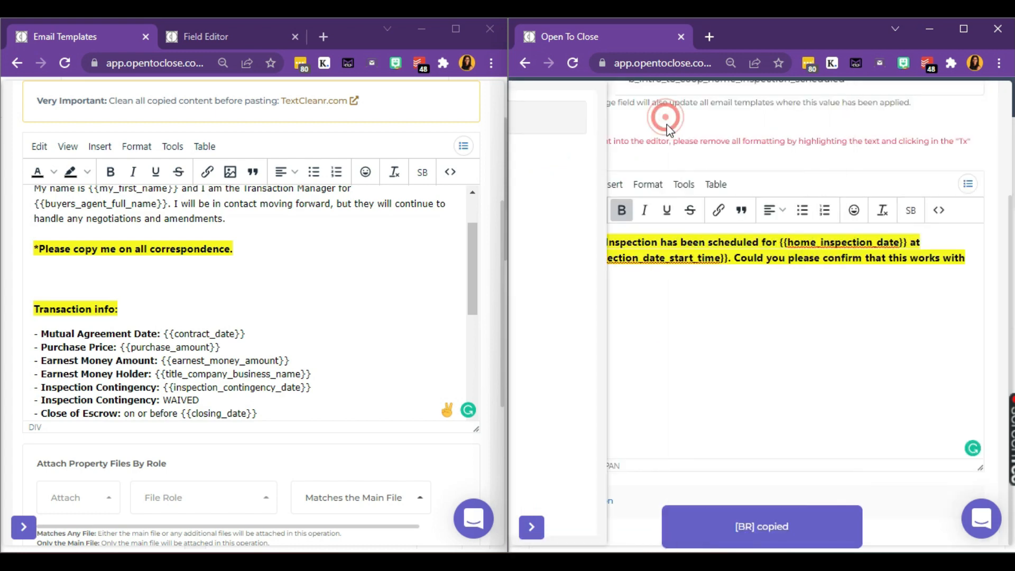
pyautogui.click(633, 321)
pyautogui.hotkey('ctrl', 'v')
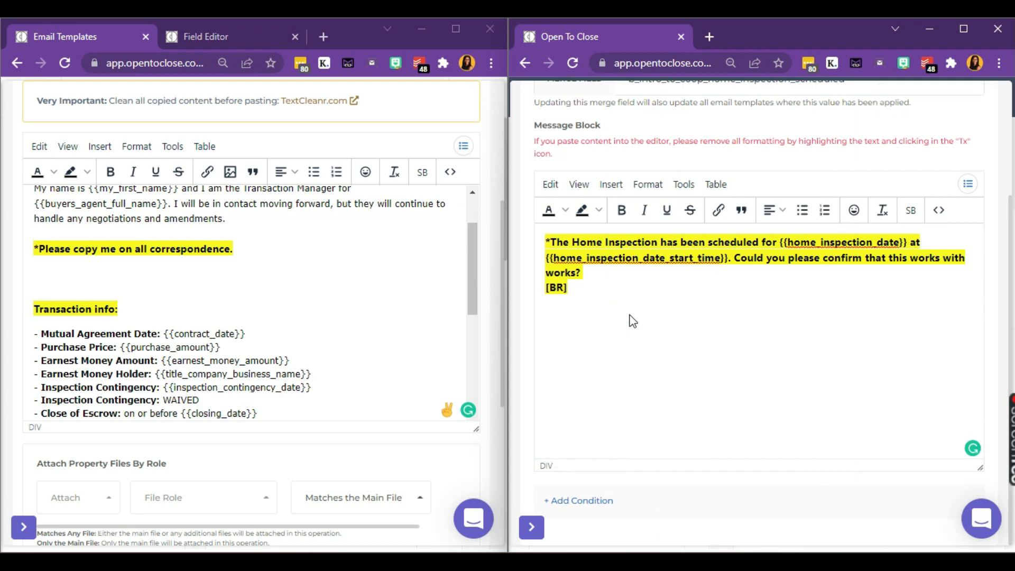
# Step: Strip the bold formatting from the [BR] tag, then select the home_inspection_date merge field
pyautogui.doubleClick(581, 288)
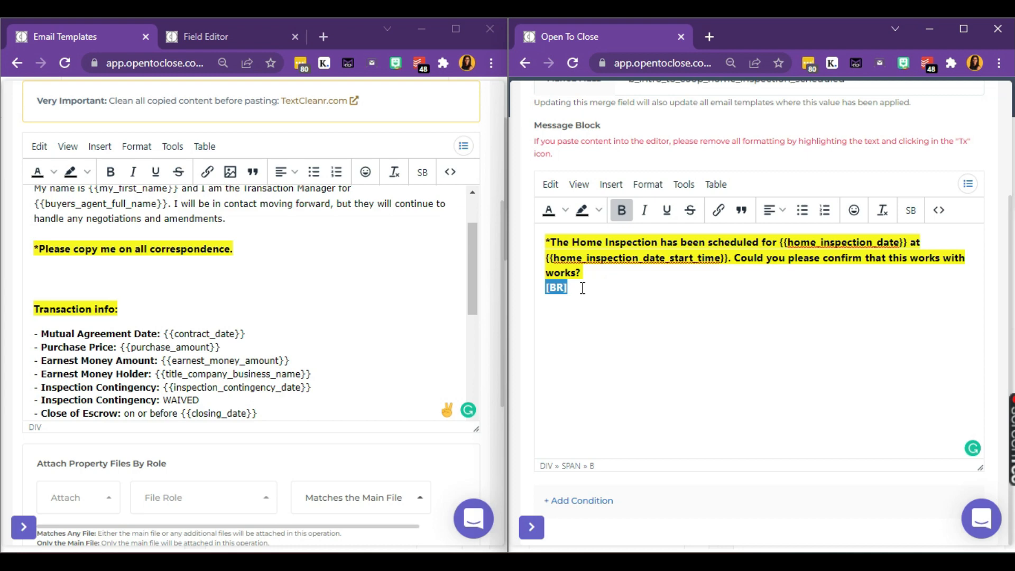
pyautogui.click(584, 289)
pyautogui.doubleClick(596, 291)
pyautogui.click(884, 211)
pyautogui.click(665, 382)
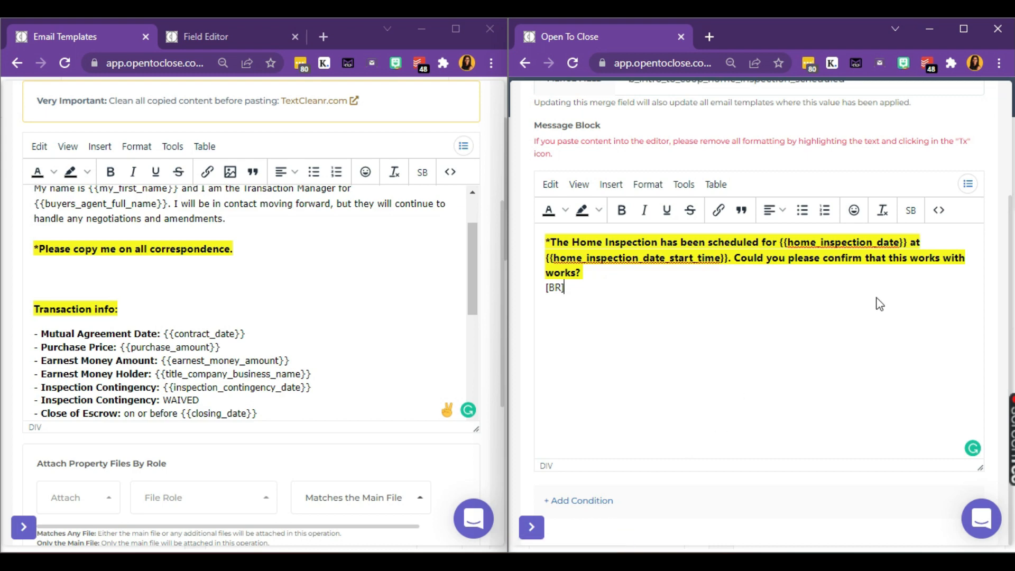
pyautogui.moveTo(908, 243); pyautogui.dragTo(778, 242)
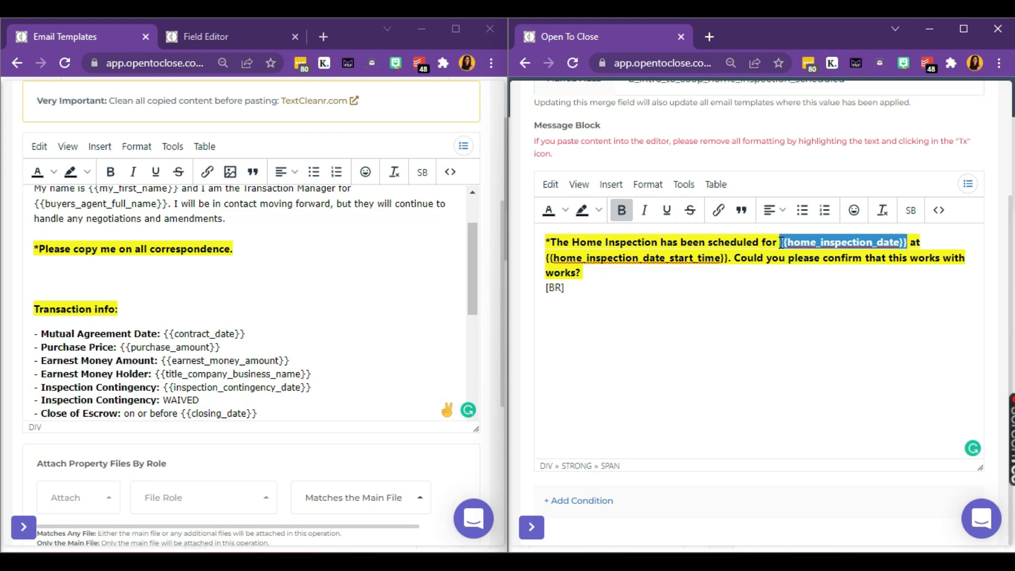
# Step: Add a Property Field condition: Home Inspection Date Is Not Blank
pyautogui.click(596, 507)
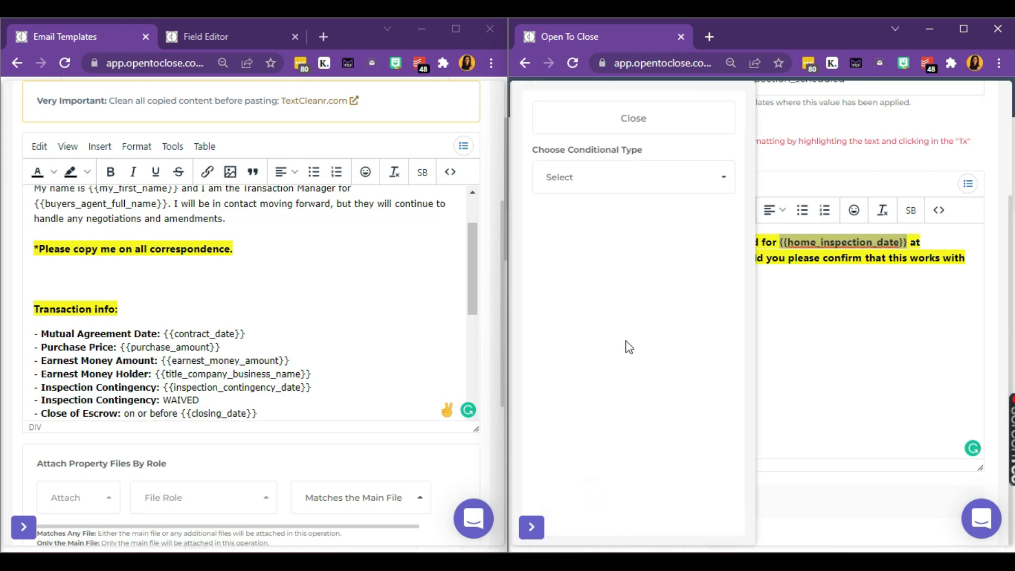
pyautogui.click(625, 178)
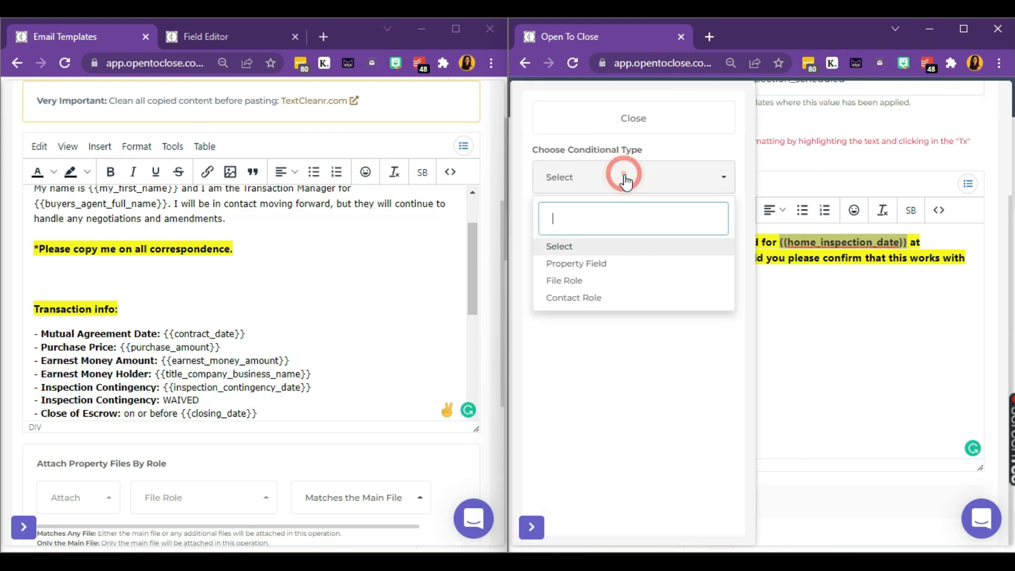
pyautogui.click(598, 264)
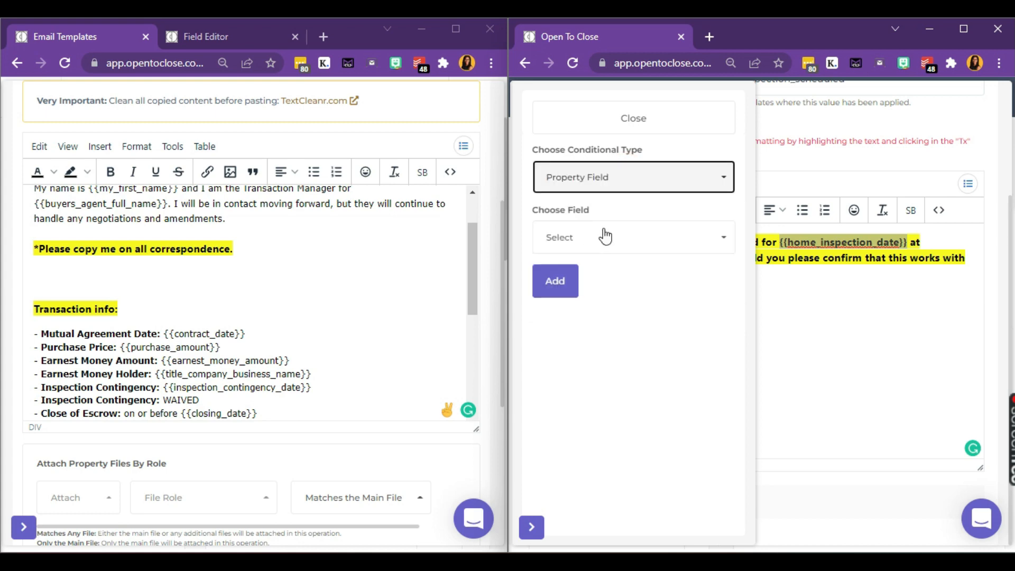
pyautogui.click(607, 234)
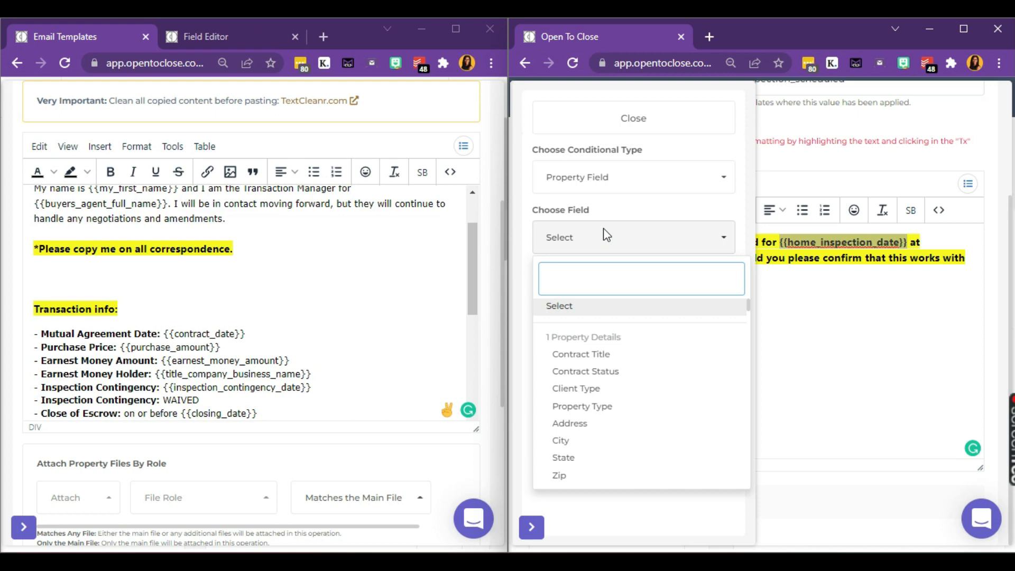
pyautogui.write('home ins')
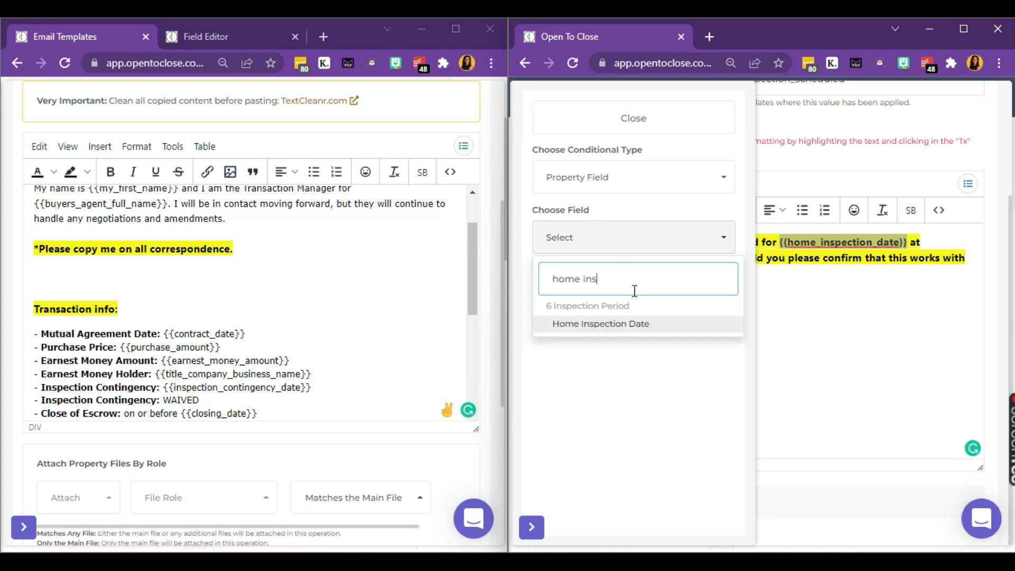
pyautogui.click(639, 324)
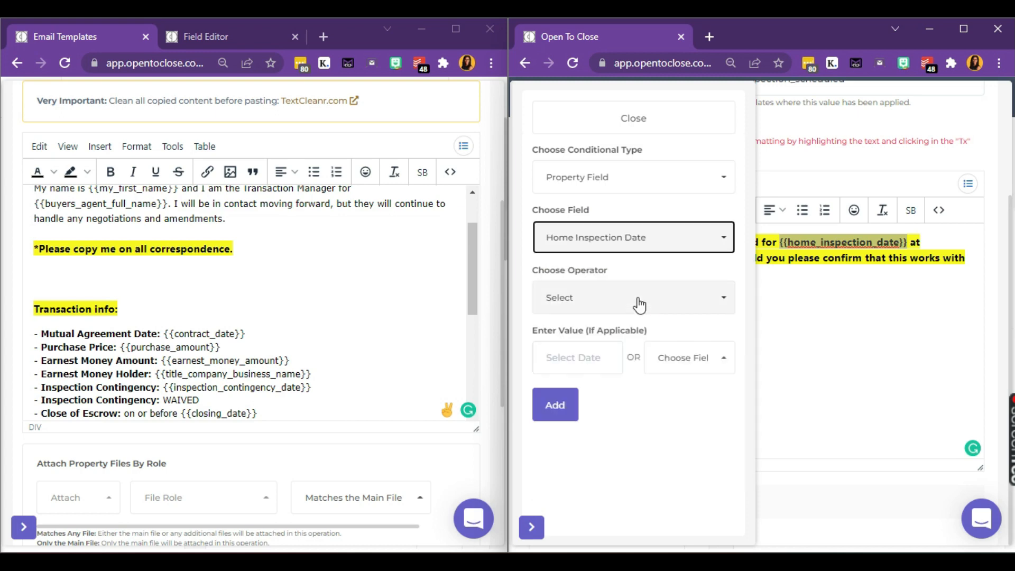
pyautogui.click(638, 299)
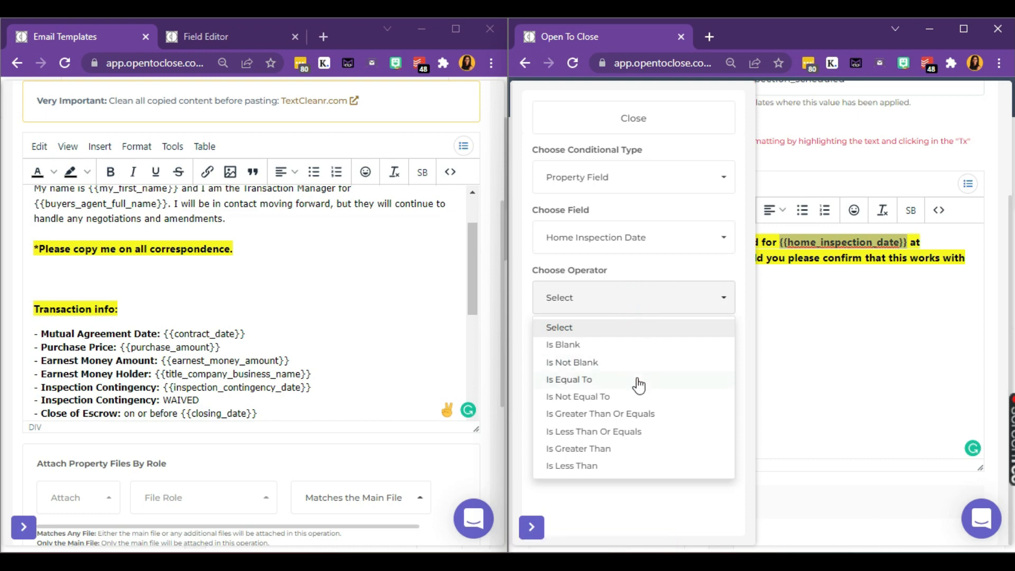
pyautogui.click(604, 364)
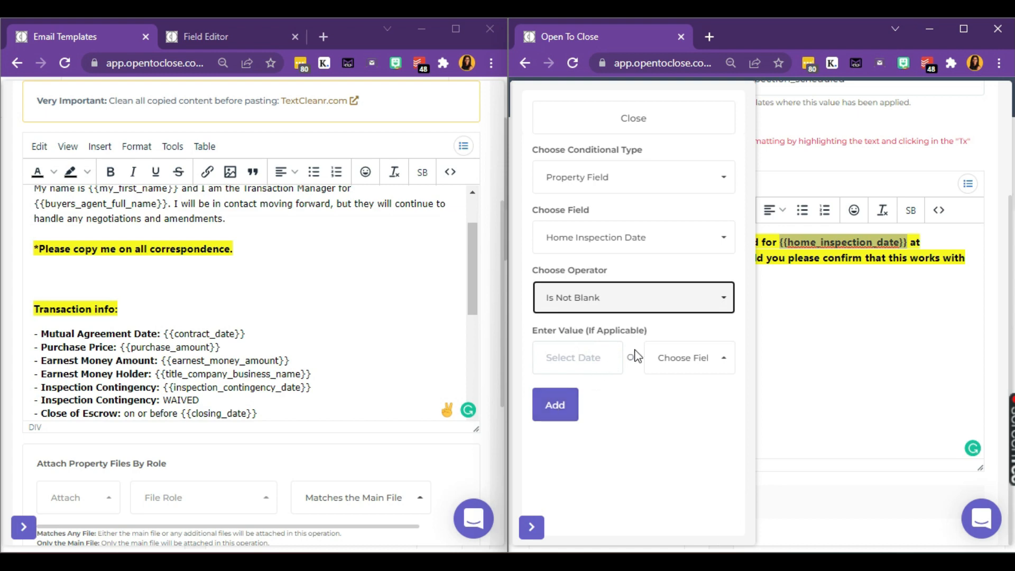
pyautogui.click(563, 411)
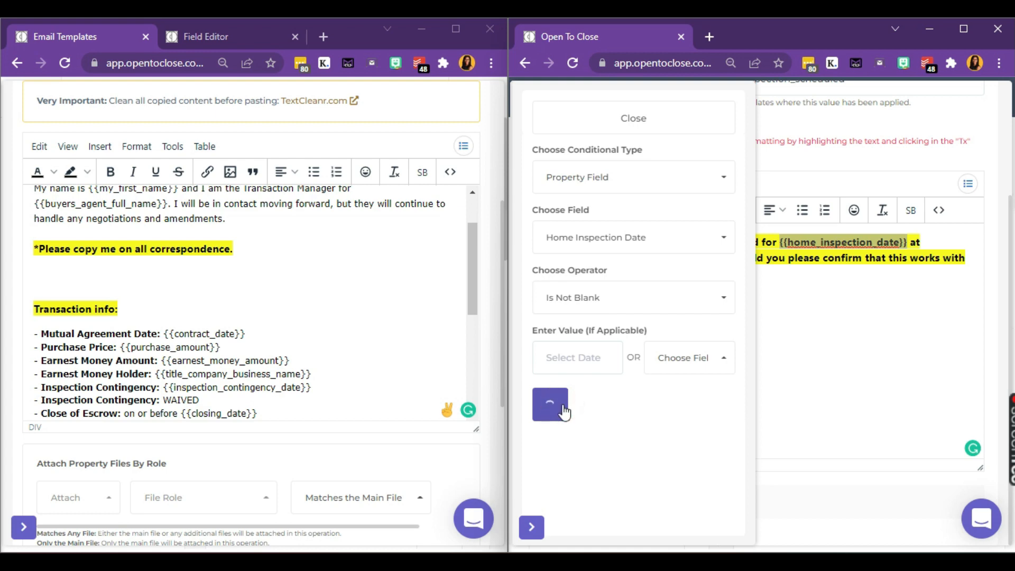
pyautogui.click(666, 133)
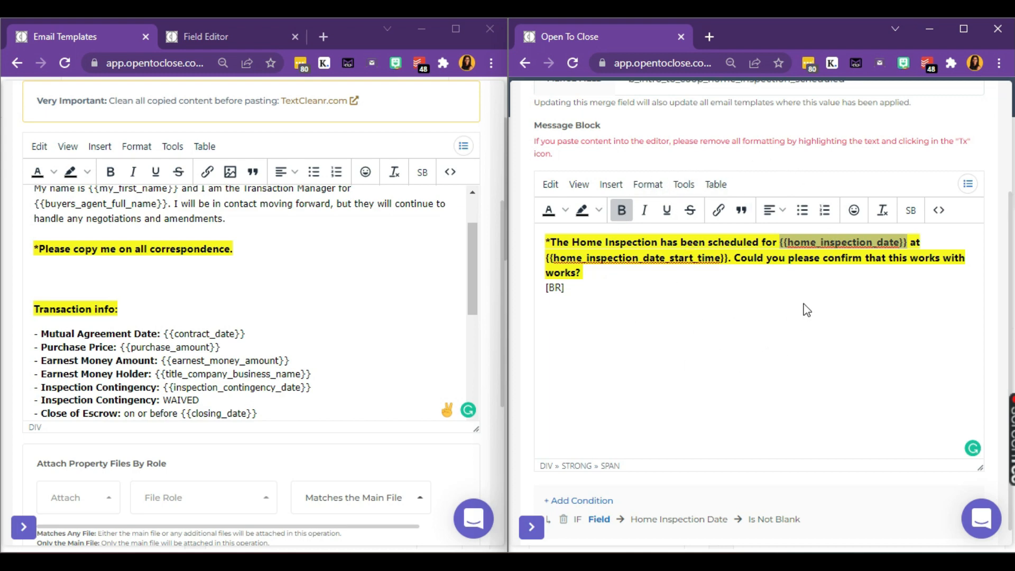
# Step: Copy the {{smart_block_b_intro_to_coop_home_inspection_scheduled}} tag from the template's Smart Blocks merge list
pyautogui.click(46, 274)
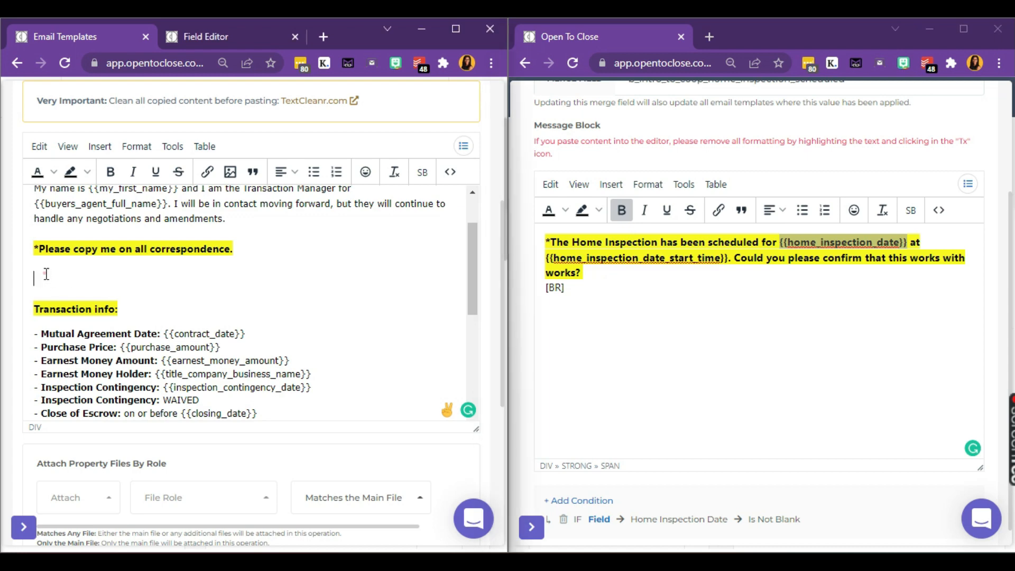
pyautogui.click(464, 147)
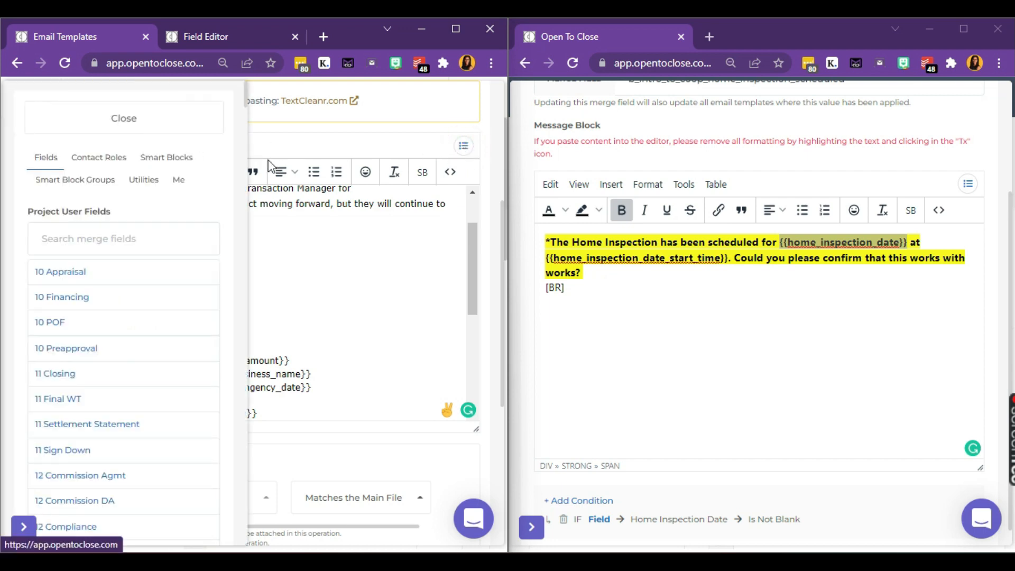
pyautogui.click(167, 159)
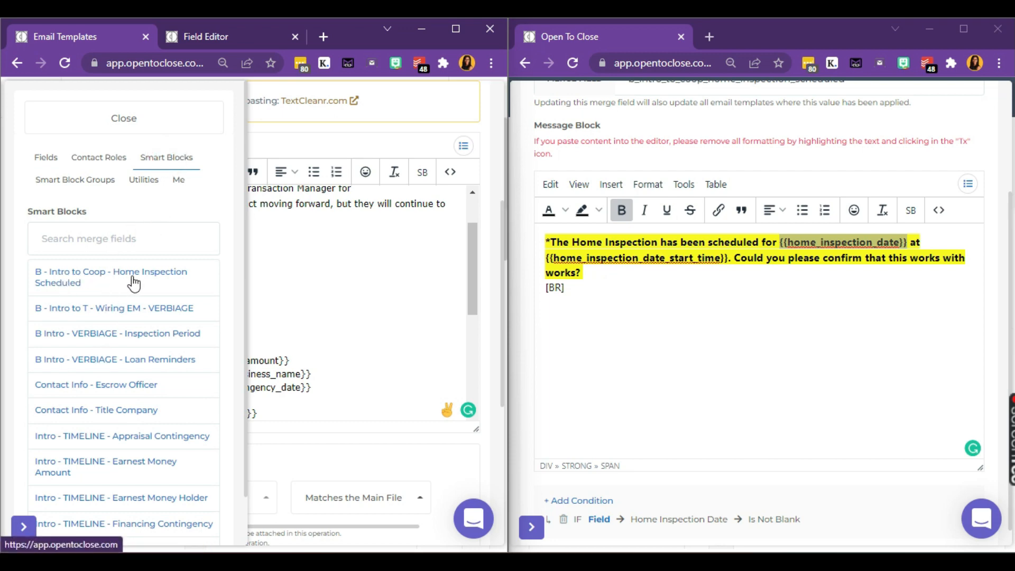
pyautogui.click(157, 280)
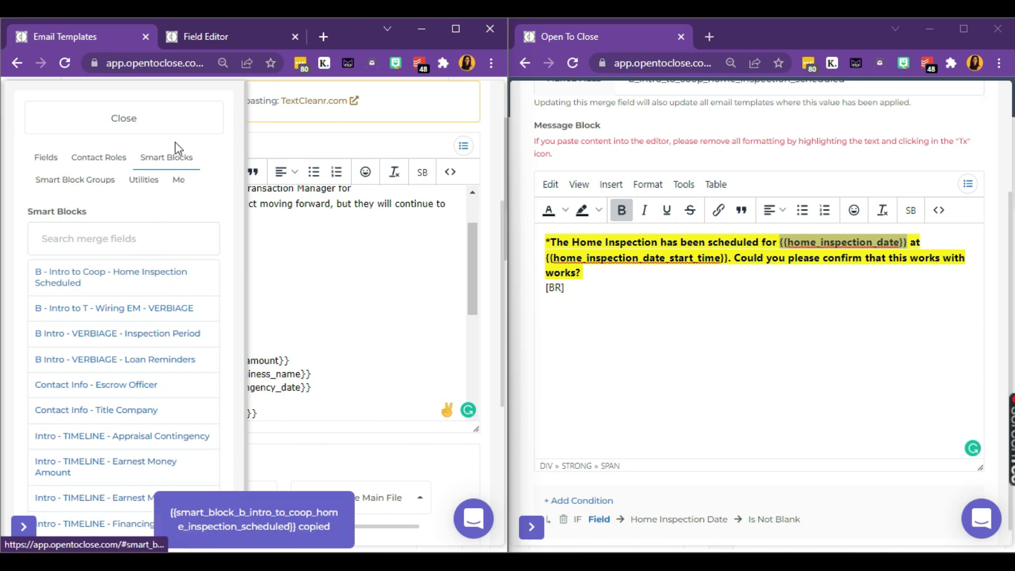
pyautogui.click(171, 126)
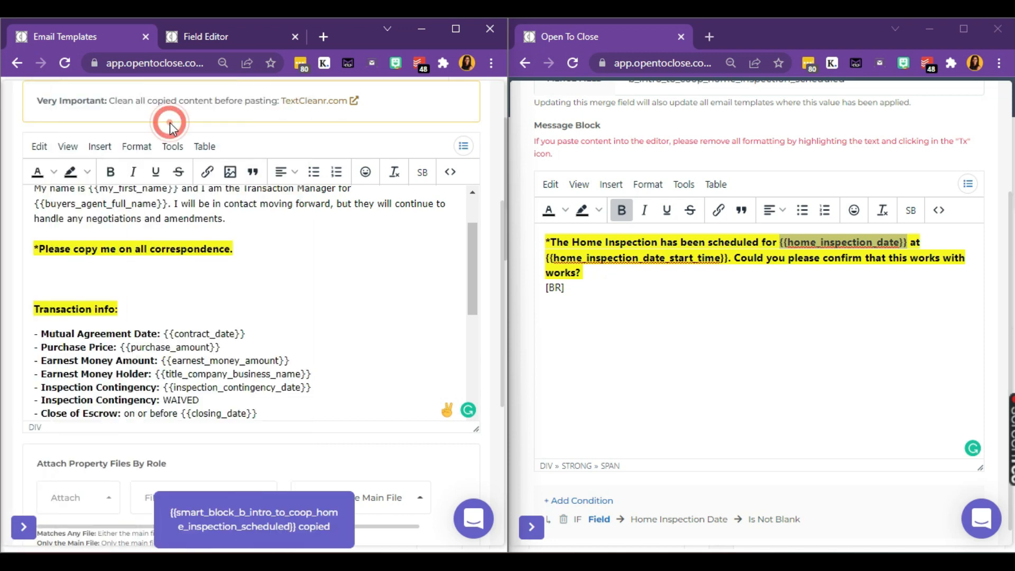
pyautogui.click(38, 276)
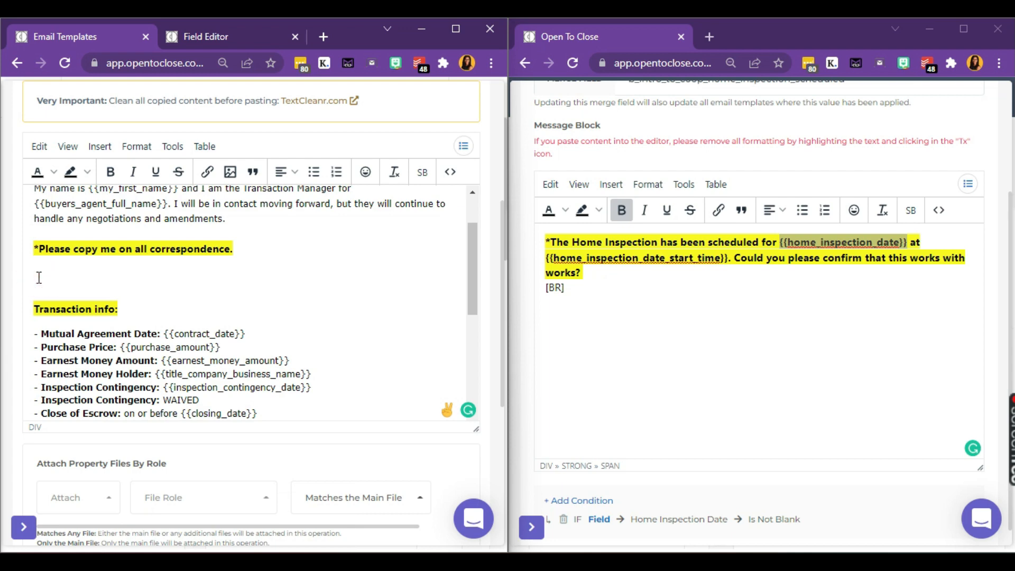
# Step: Paste the smart block tag on the empty line with 'Transaction info:' joined right after it
pyautogui.hotkey('ctrl', 'v')
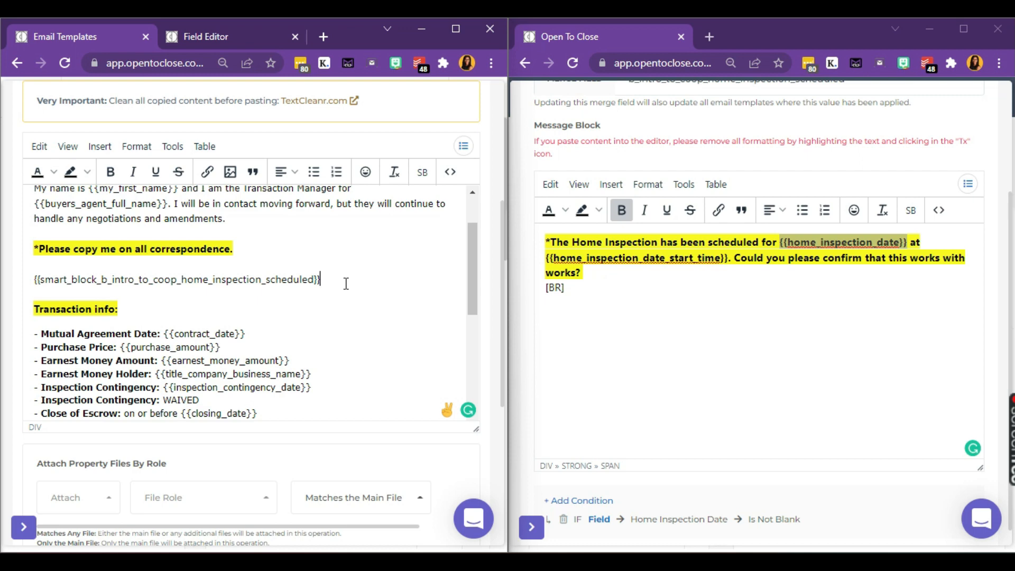
pyautogui.press('Return')
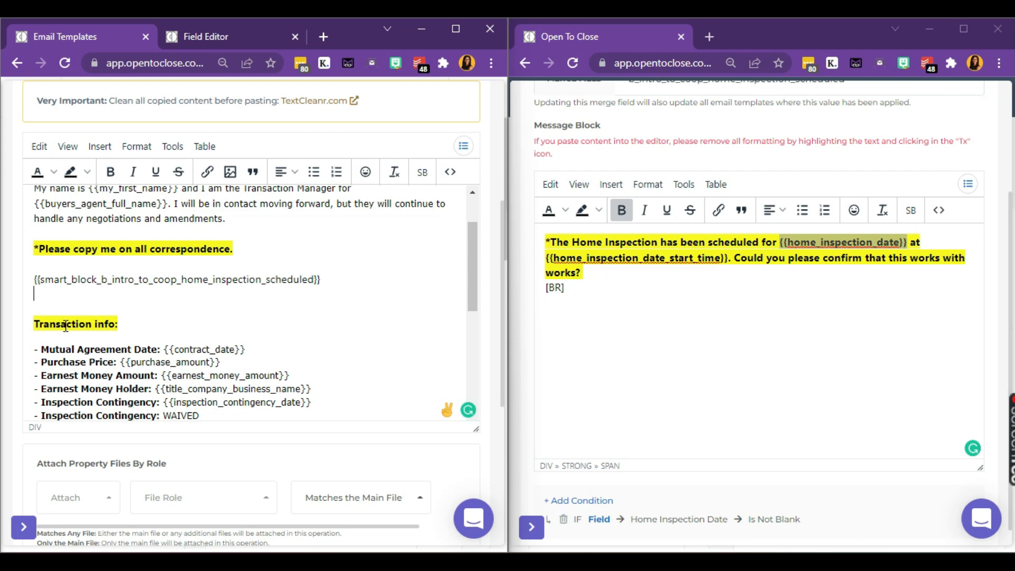
pyautogui.press('BackSpace')
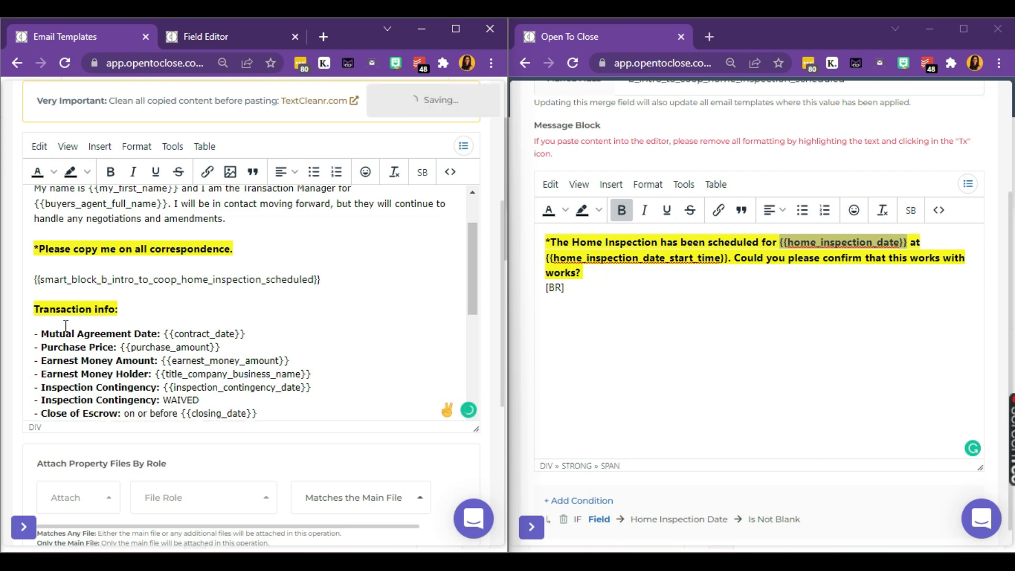
pyautogui.press('BackSpace')
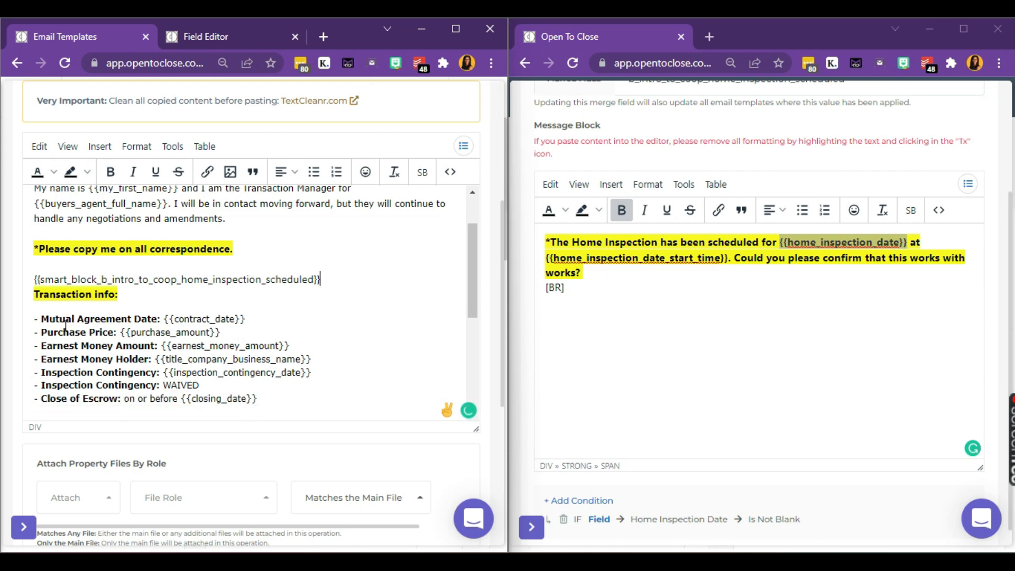
pyautogui.press('BackSpace')
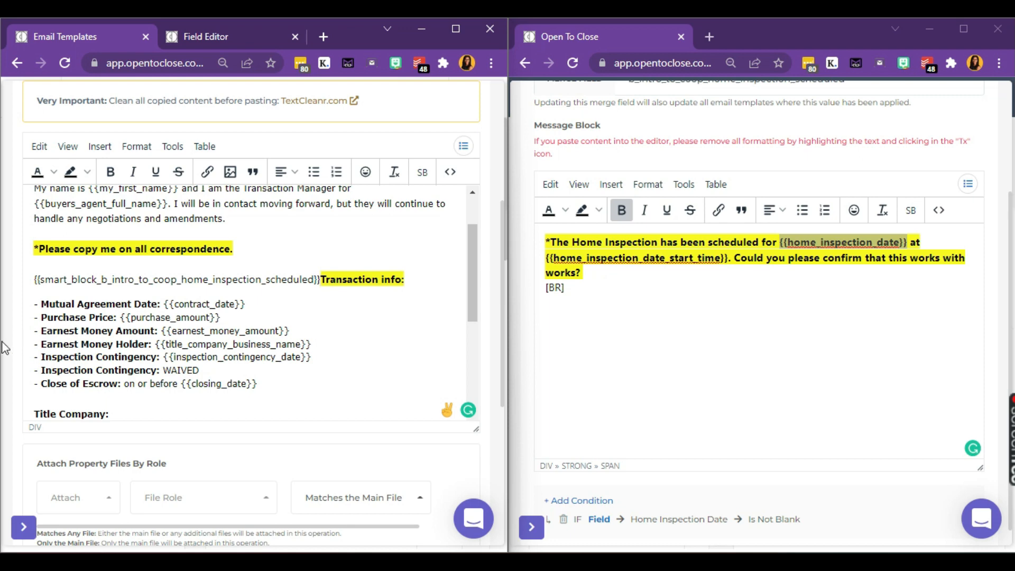
pyautogui.press('Return')
pyautogui.press('Return')
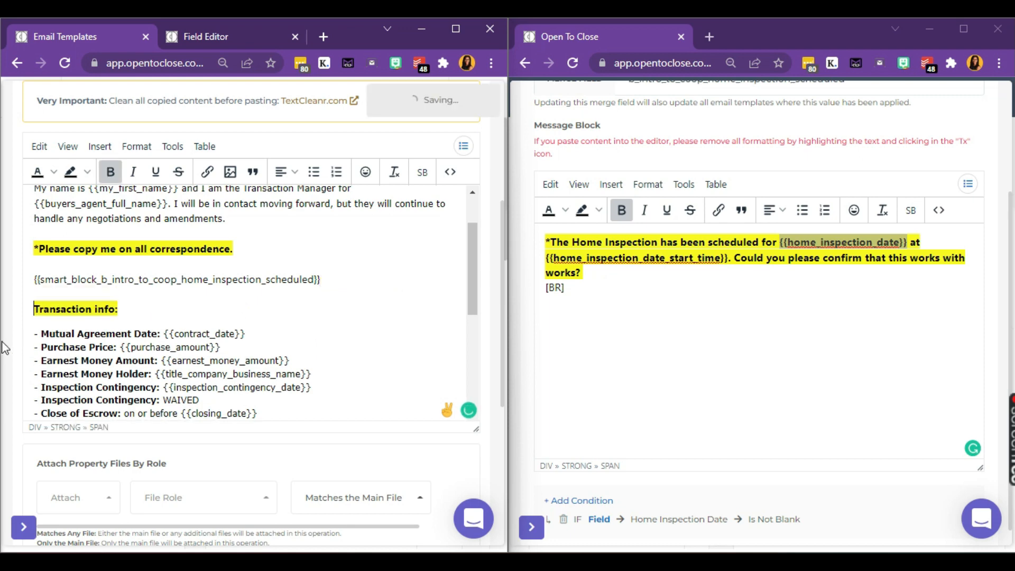
pyautogui.press('BackSpace')
pyautogui.press('BackSpace')
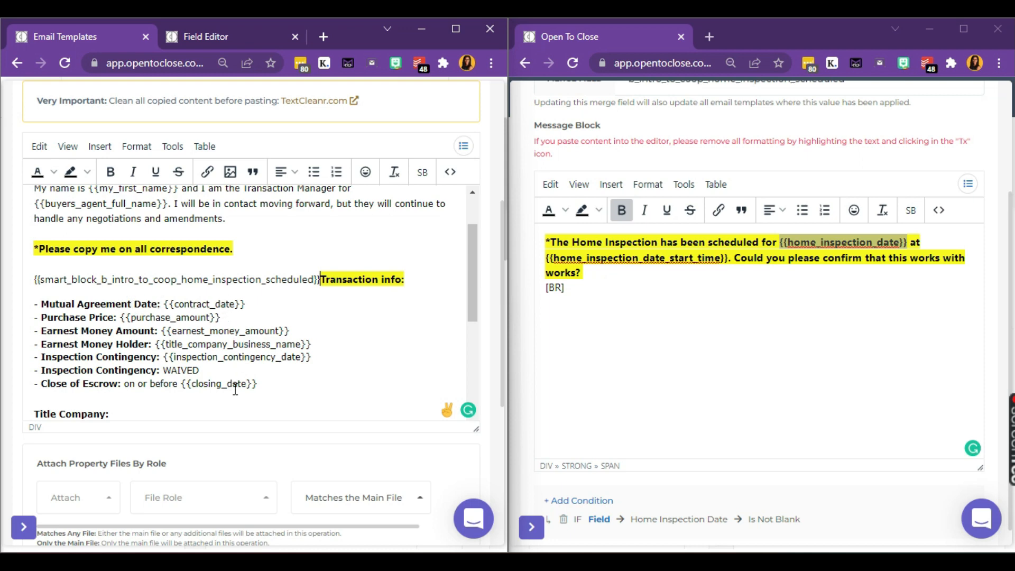
# Step: Review the WAIVED and Inspection Contingency lines, then return to the Smart Block List
pyautogui.click(215, 371)
pyautogui.moveTo(215, 372); pyautogui.dragTo(166, 370)
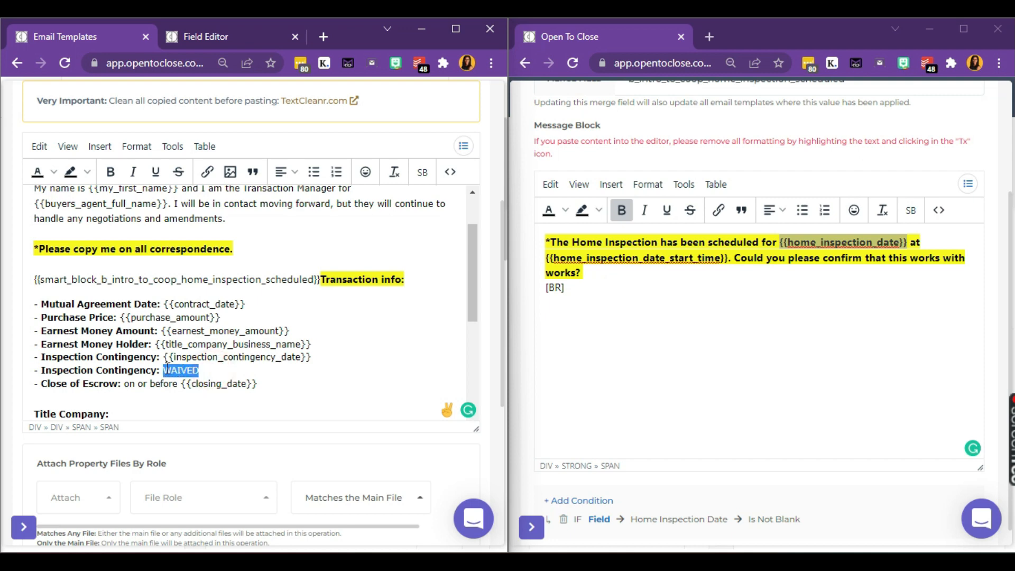
pyautogui.tripleClick(274, 357)
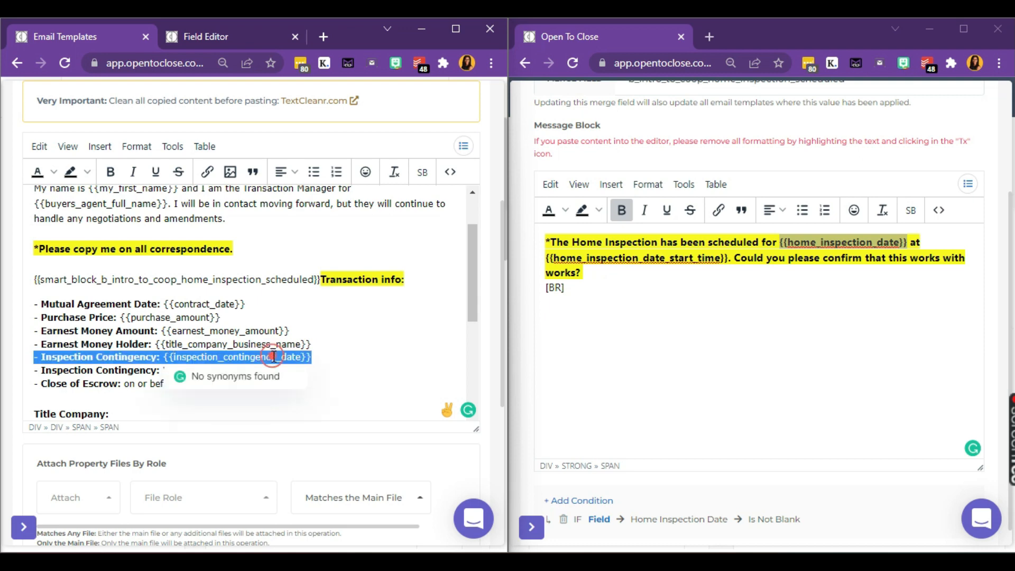
pyautogui.click(351, 341)
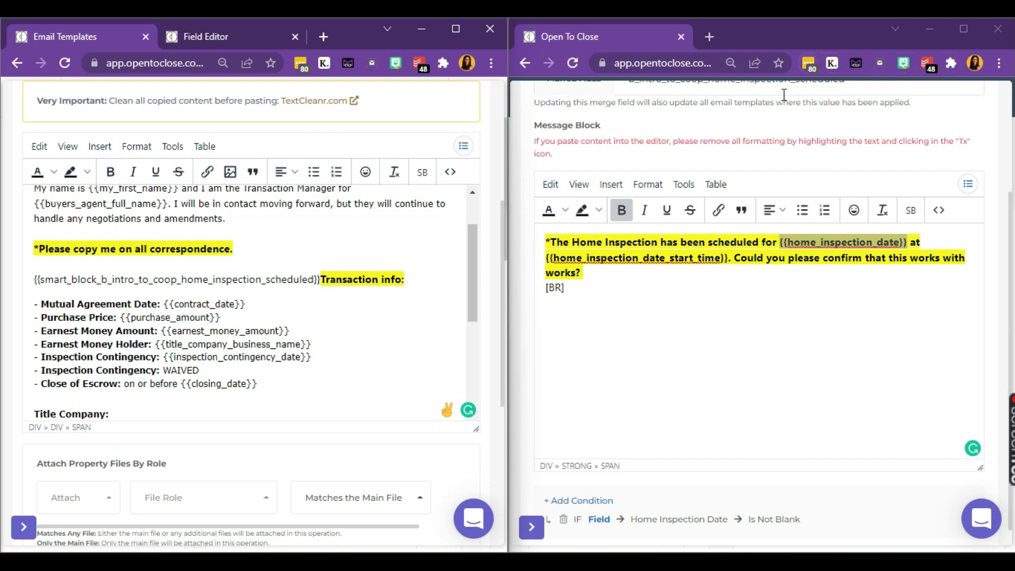
pyautogui.scroll(3, 748, 120)
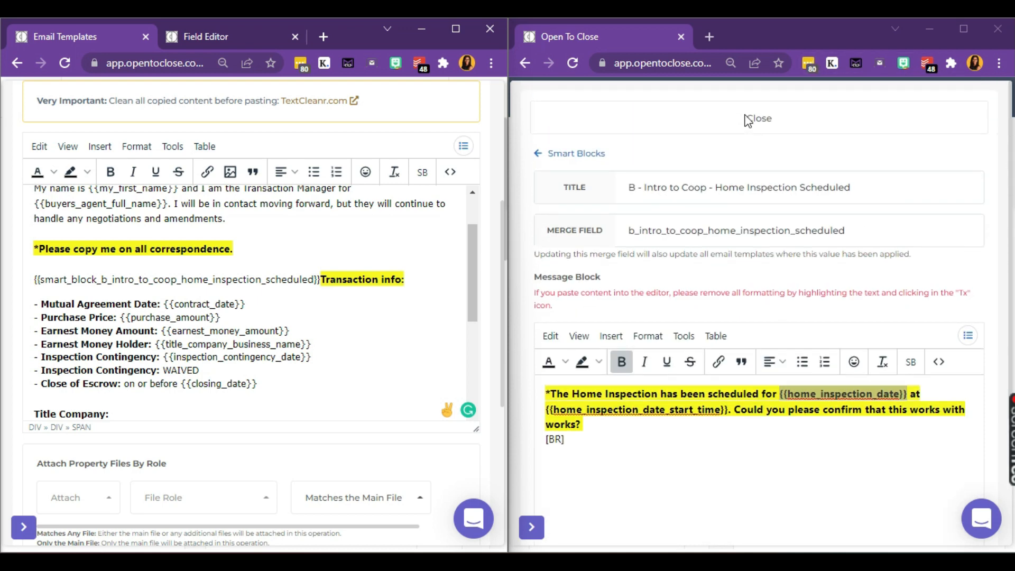
pyautogui.click(564, 153)
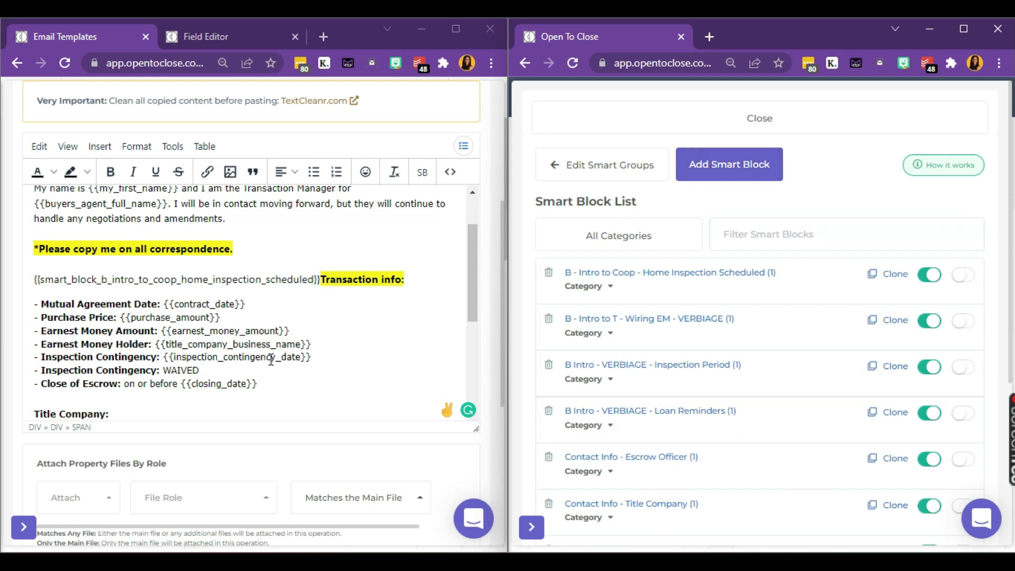
# Step: Start a new smart block named 'Timeline - Inspection Contingency (NOT WAIVED)'
pyautogui.click(735, 172)
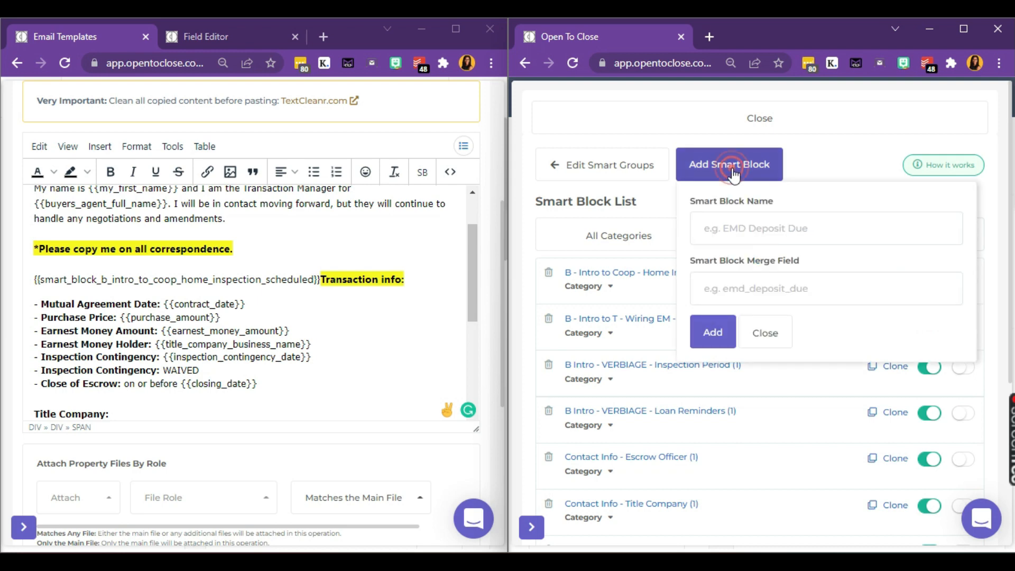
pyautogui.click(762, 230)
pyautogui.write('B - ')
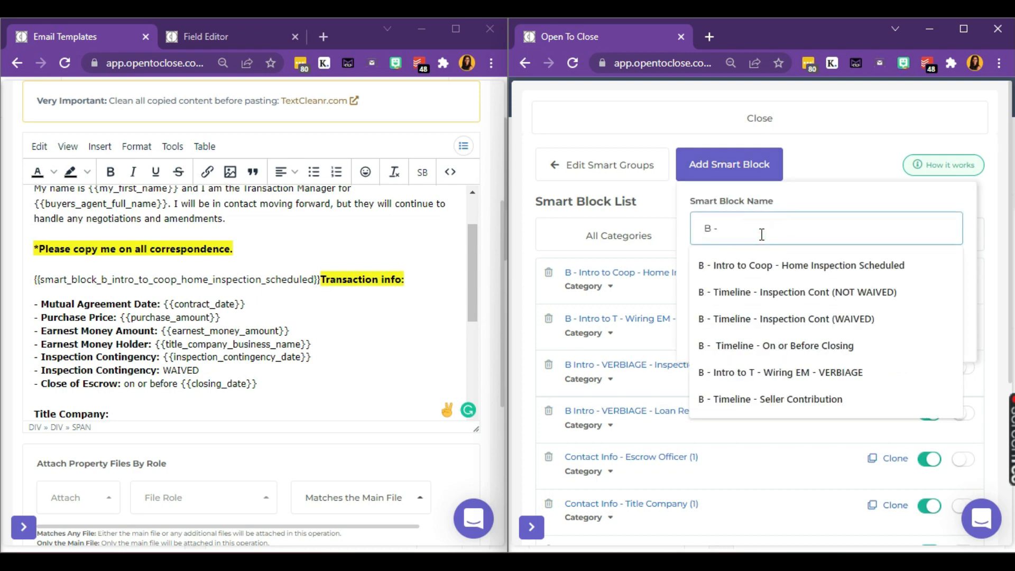
pyautogui.write('Intro to Coop -')
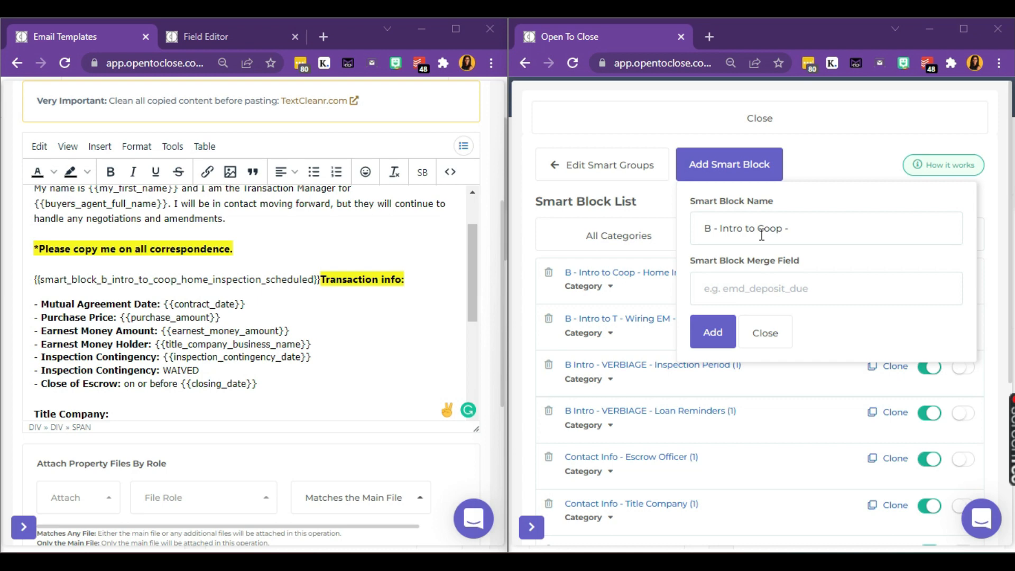
pyautogui.click(842, 231)
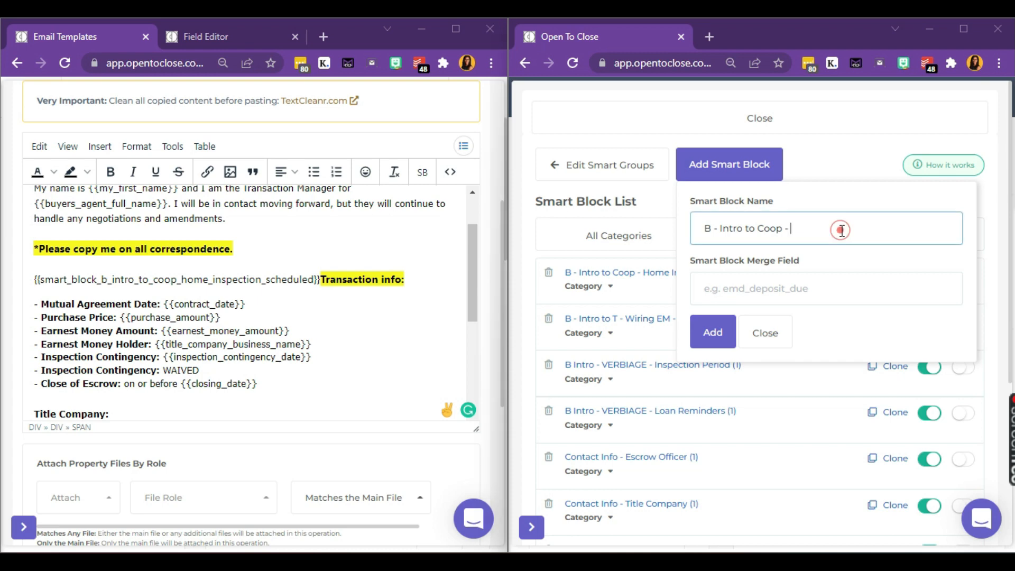
pyautogui.press('BackSpace')
pyautogui.press('BackSpace')
pyautogui.press('BackSpace')
pyautogui.press('BackSpace')
pyautogui.press('BackSpace')
pyautogui.press('BackSpace')
pyautogui.press('BackSpace')
pyautogui.press('BackSpace')
pyautogui.press('BackSpace')
pyautogui.press('BackSpace')
pyautogui.press('BackSpace')
pyautogui.press('BackSpace')
pyautogui.press('BackSpace')
pyautogui.press('BackSpace')
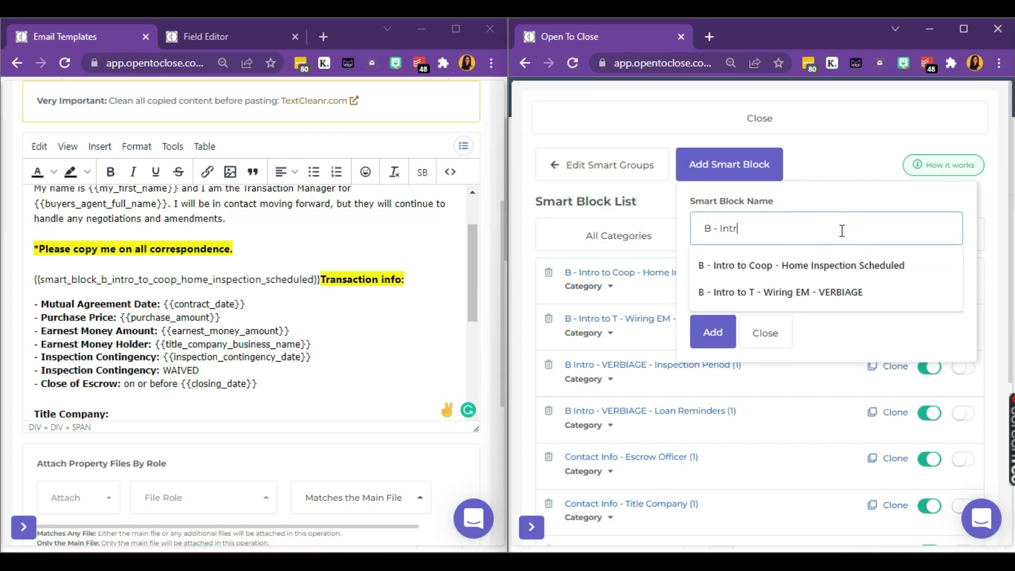
pyautogui.press('BackSpace')
pyautogui.write('Time')
pyautogui.press('BackSpace')
pyautogui.press('BackSpace')
pyautogui.press('BackSpace')
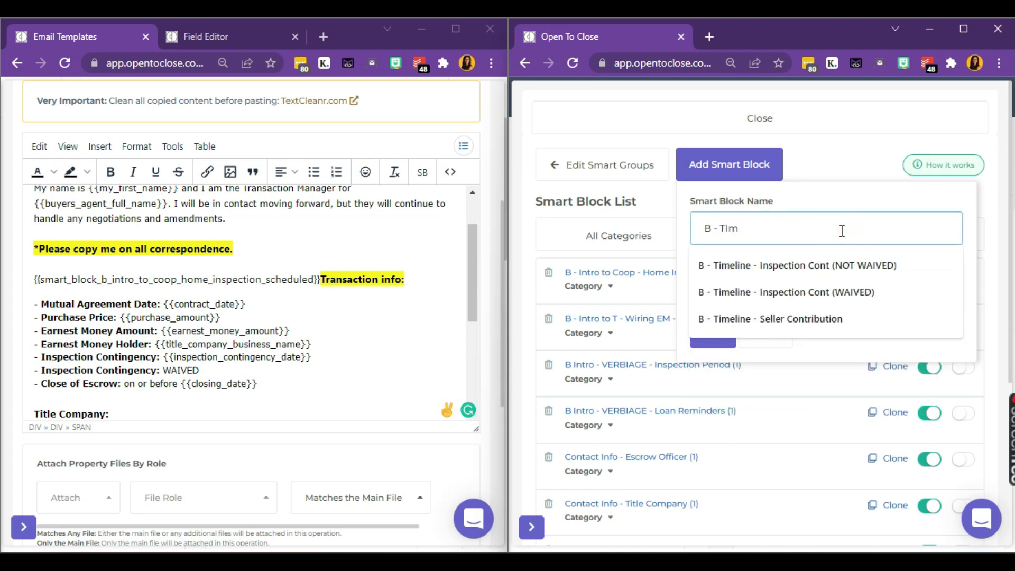
pyautogui.write('imeline')
pyautogui.write('-')
pyautogui.press('BackSpace')
pyautogui.press('BackSpace')
pyautogui.press('BackSpace')
pyautogui.press('BackSpace')
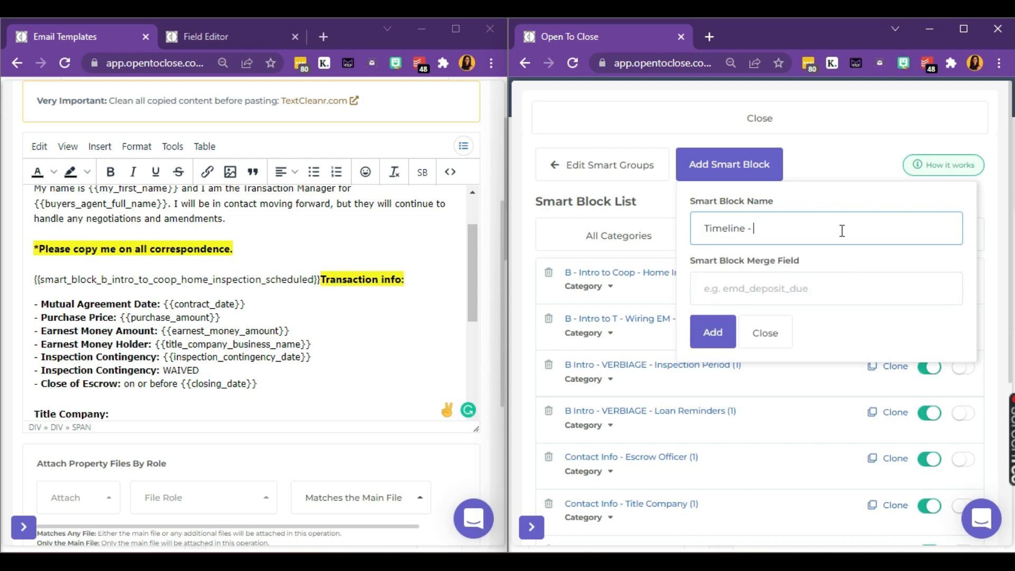
pyautogui.write('Inspe')
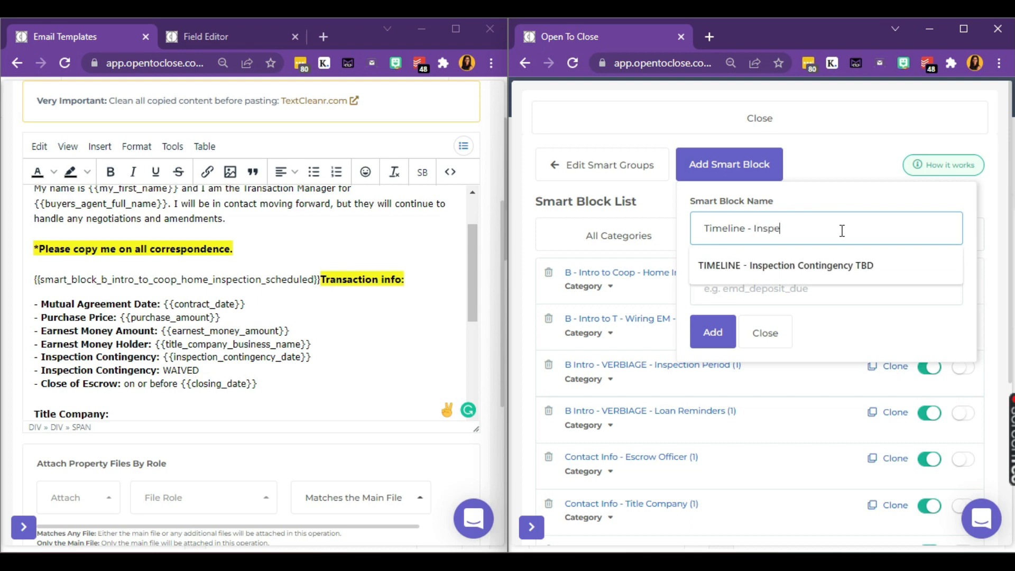
pyautogui.write('ctiontingenc')
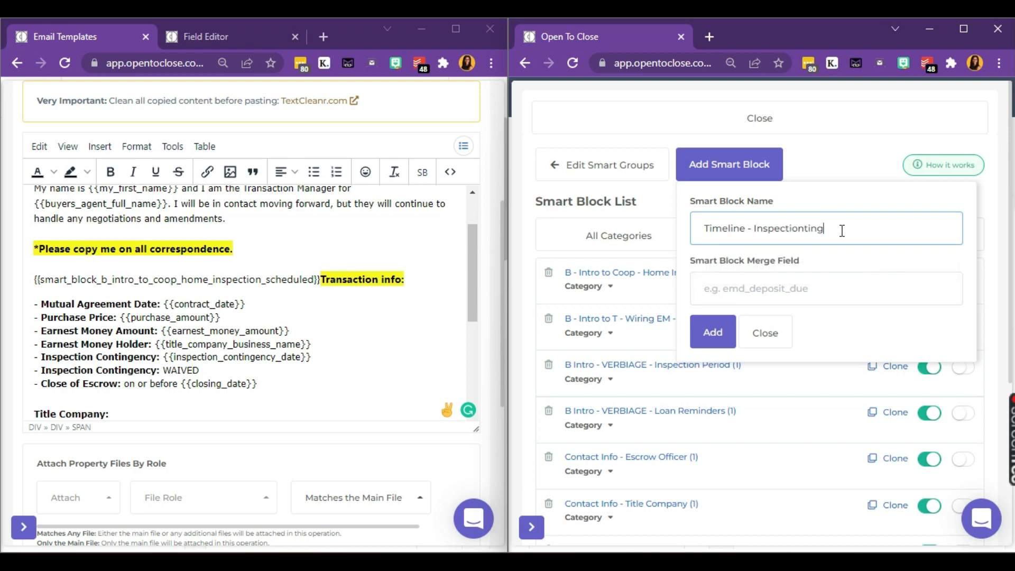
pyautogui.press('BackSpace')
pyautogui.press('BackSpace')
pyautogui.press('BackSpace')
pyautogui.press('BackSpace')
pyautogui.press('BackSpace')
pyautogui.press('BackSpace')
pyautogui.press('BackSpace')
pyautogui.press('BackSpace')
pyautogui.press('BackSpace')
pyautogui.write('ion')
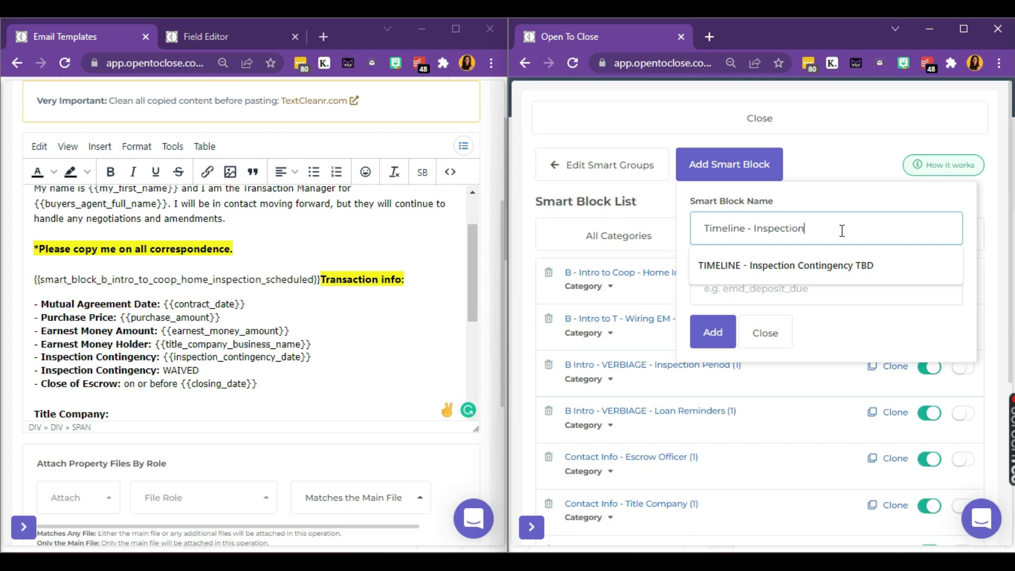
pyautogui.write(' Contingency ()')
pyautogui.write('NOT WAI')
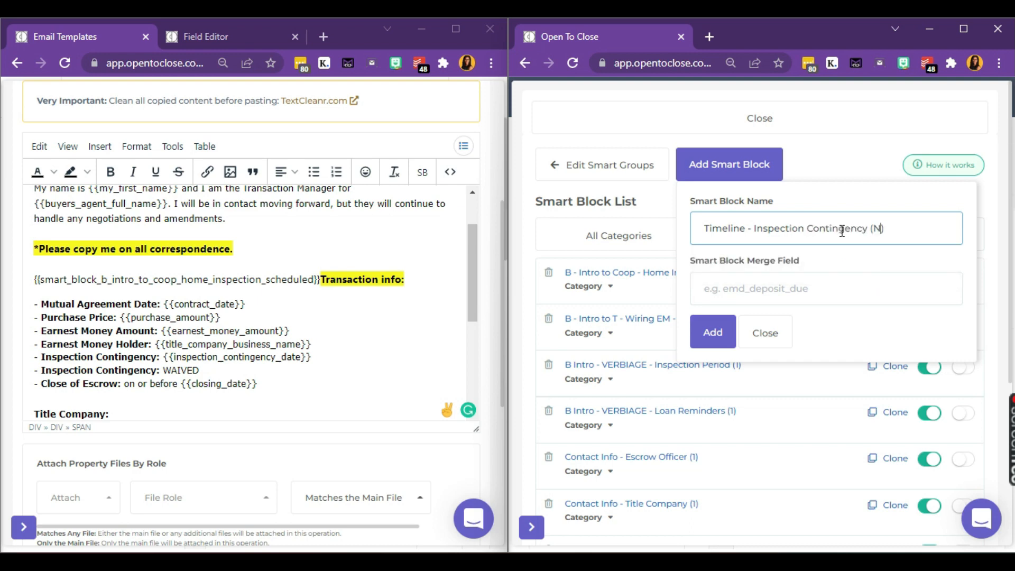
pyautogui.write('VED')
# Step: Add it with merge field timeline_inspection_contingency_not_waived, then select the template's Inspection Contingency line
pyautogui.hotkey('ctrl', 'a')
pyautogui.hotkey('ctrl', 'c')
pyautogui.press('Tab')
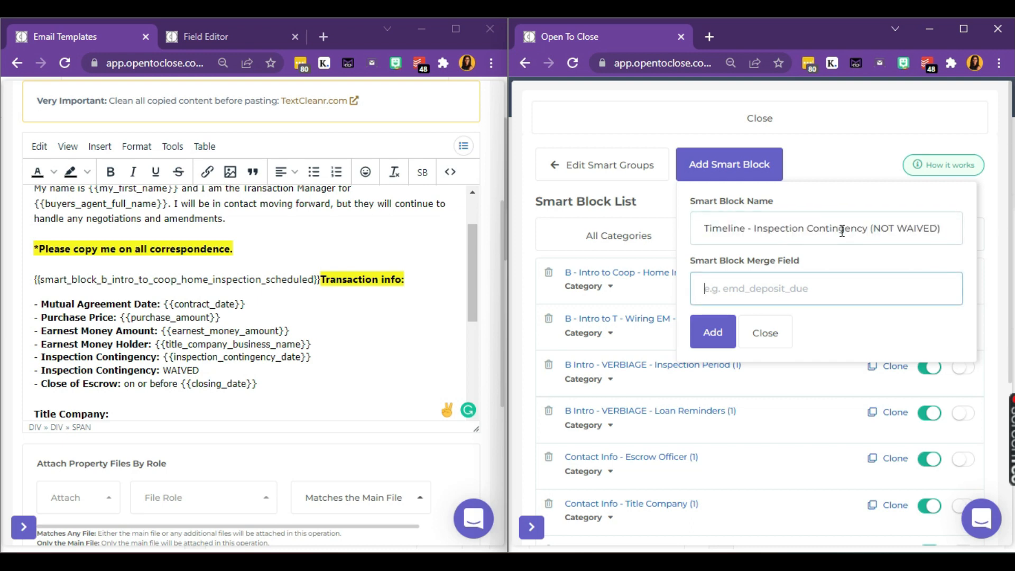
pyautogui.hotkey('ctrl', 'v')
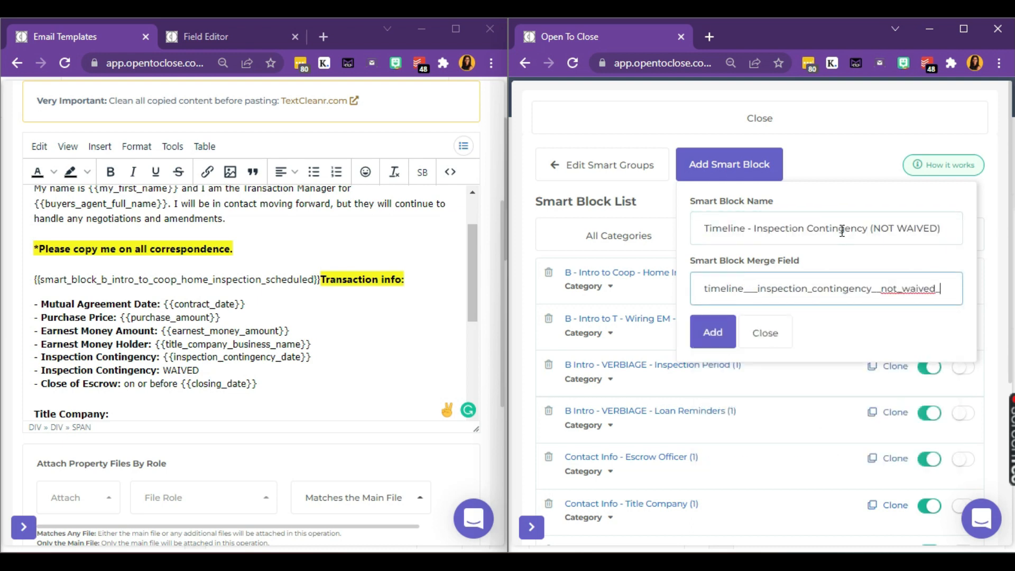
pyautogui.click(724, 330)
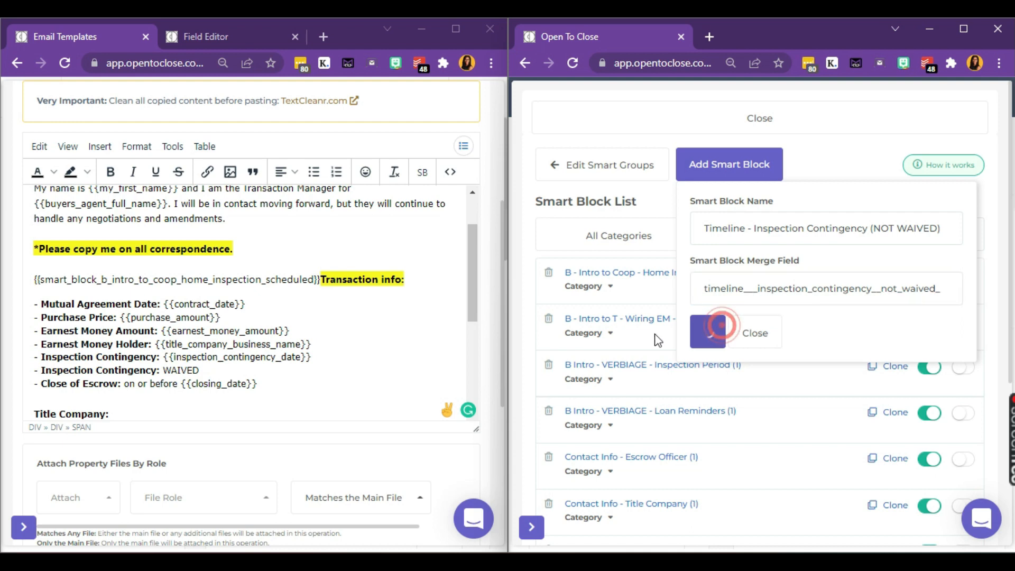
pyautogui.click(233, 359)
pyautogui.tripleClick(233, 360)
pyautogui.hotkey('ctrl', 'c')
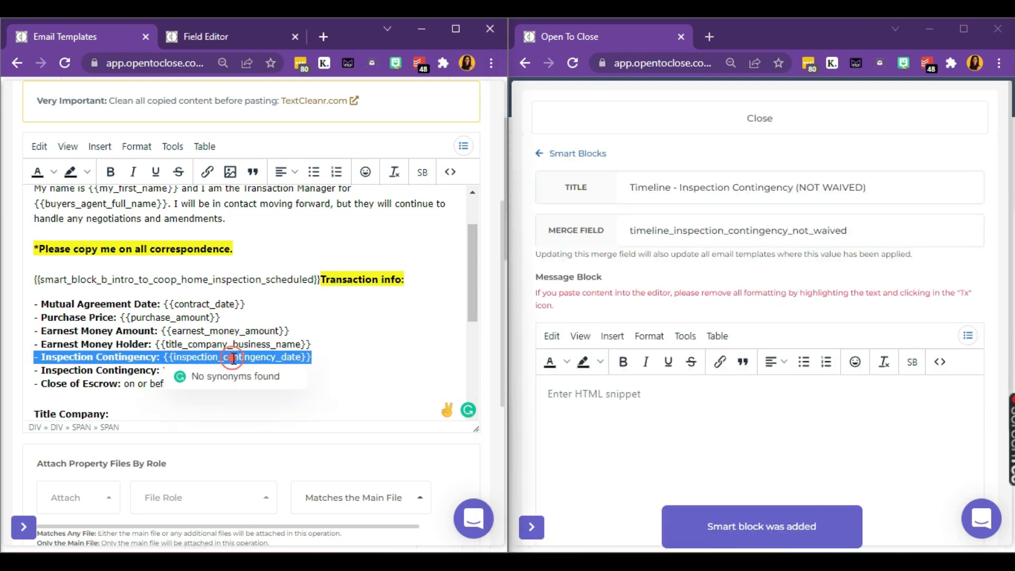
# Step: Replace the message with the pasted line '- Inspection Contingency: {{inspection_contingency_date}}'
pyautogui.press('BackSpace')
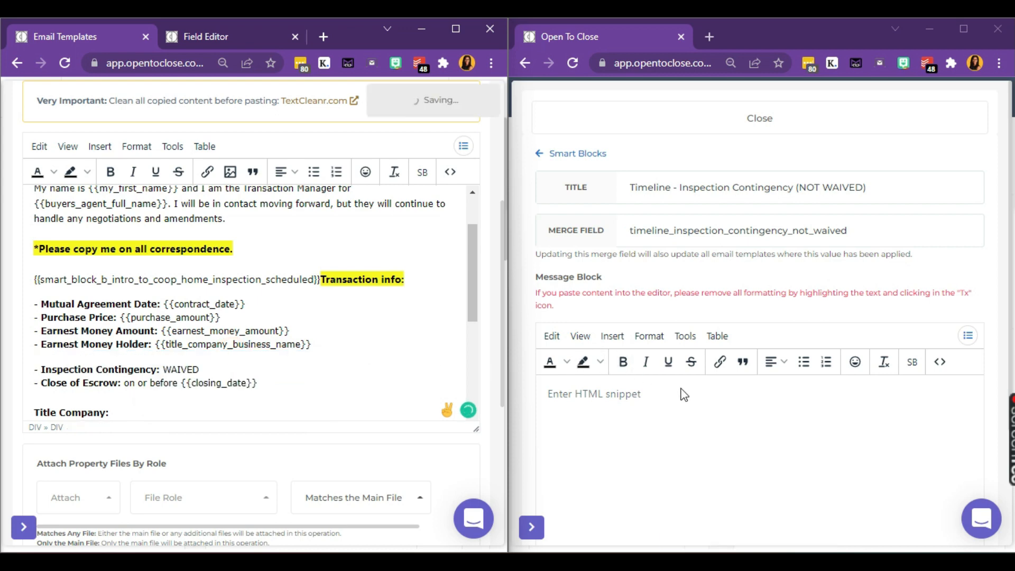
pyautogui.click(608, 405)
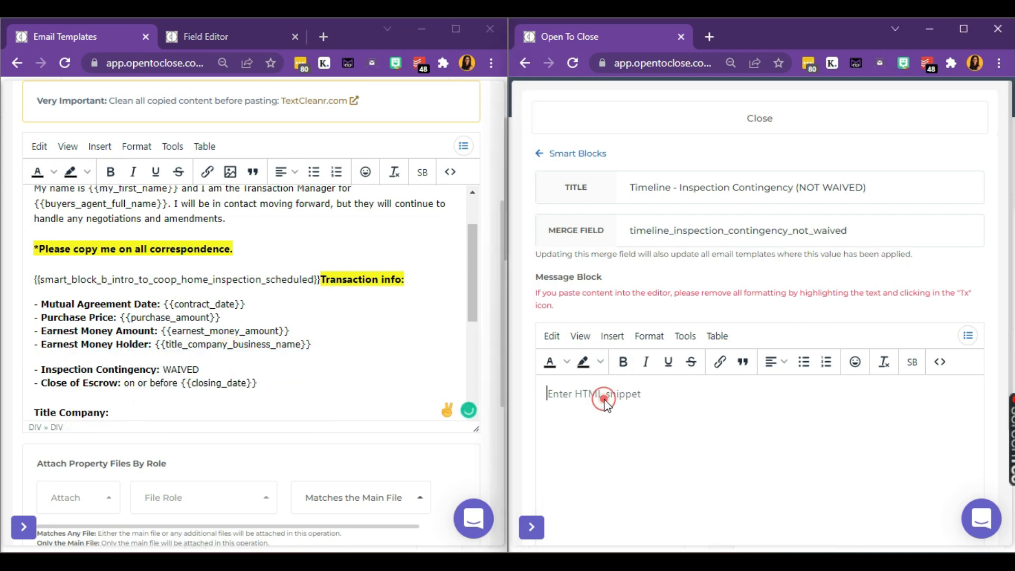
pyautogui.hotkey('ctrl', 'v')
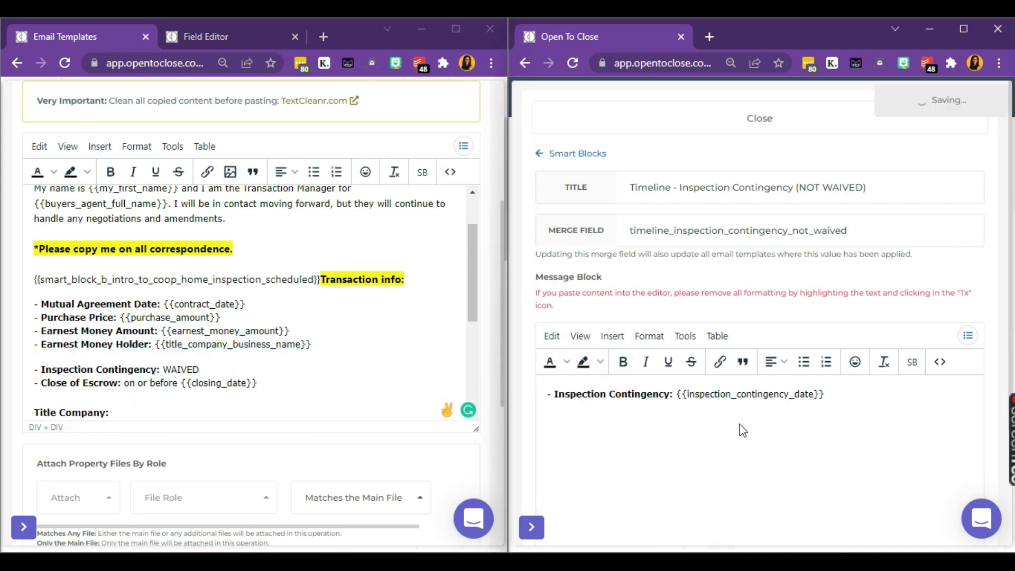
pyautogui.scroll(-3, 739, 429)
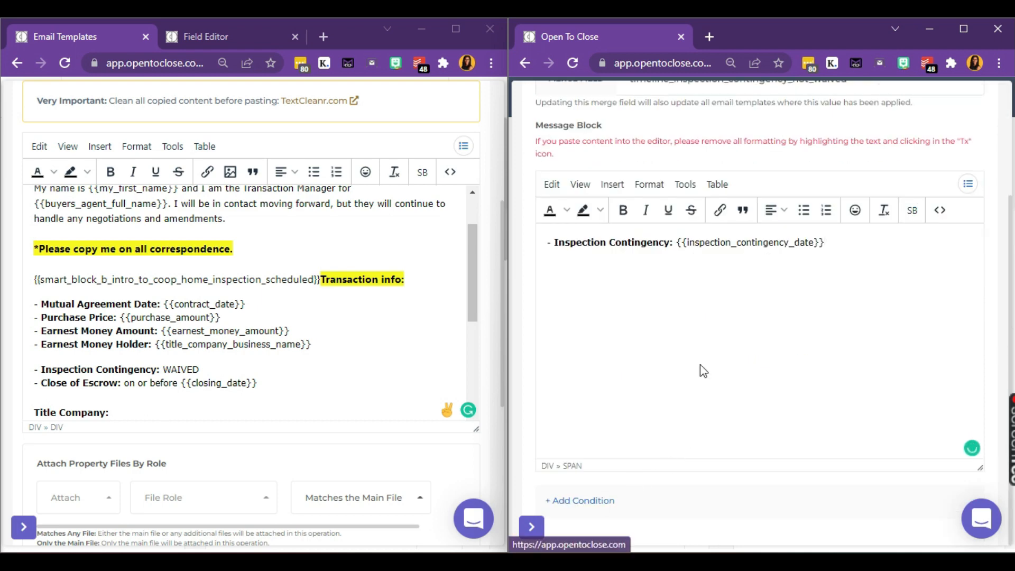
pyautogui.scroll(3, 720, 333)
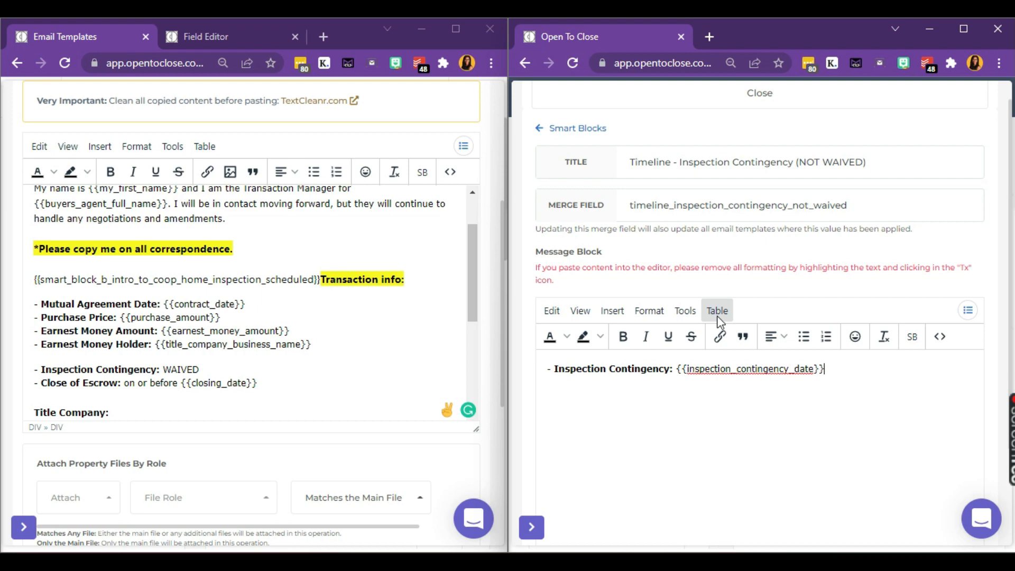
# Step: In the Field Editor, start a new field under 6 Inspection Period and maximize the window
pyautogui.click(220, 36)
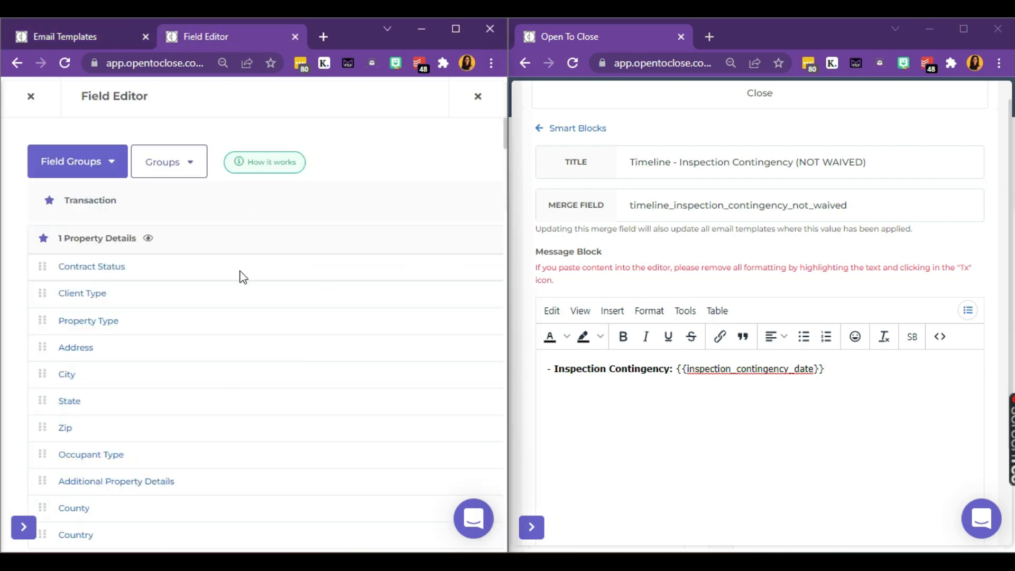
pyautogui.scroll(-8, 241, 275)
pyautogui.scroll(-15, 241, 275)
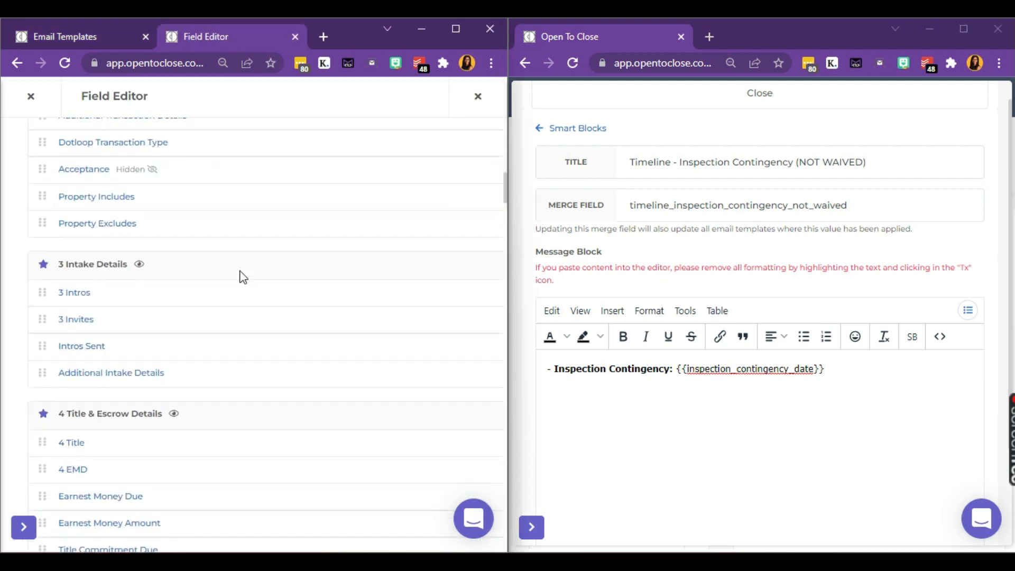
pyautogui.scroll(-7, 242, 276)
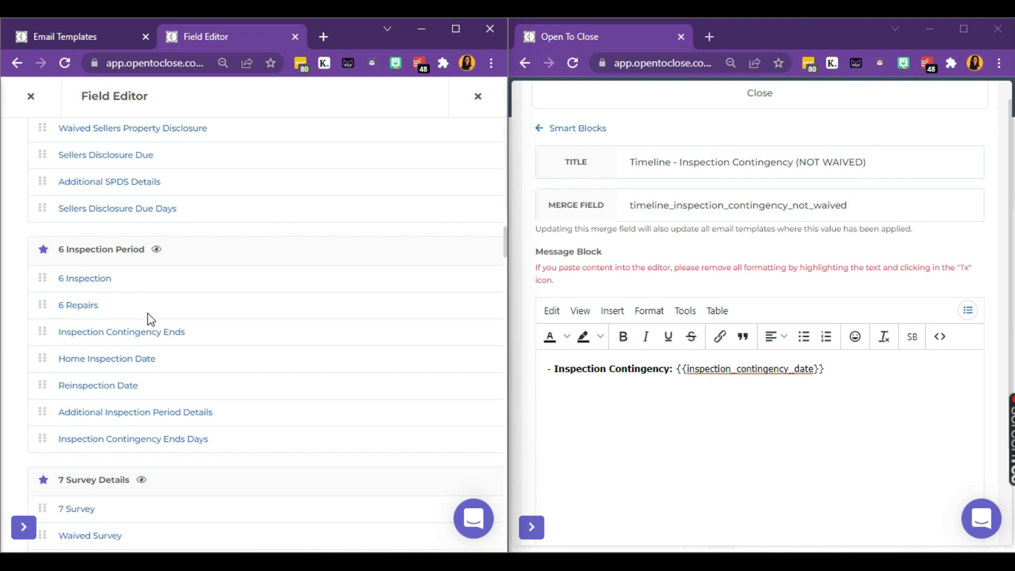
pyautogui.hscroll(5, 178, 287)
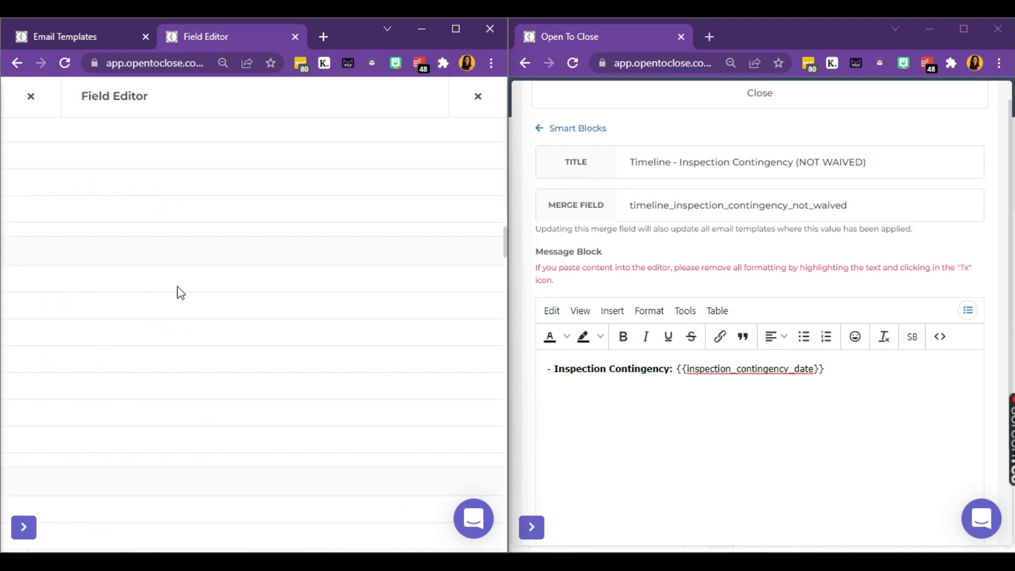
pyautogui.hscroll(3, 180, 292)
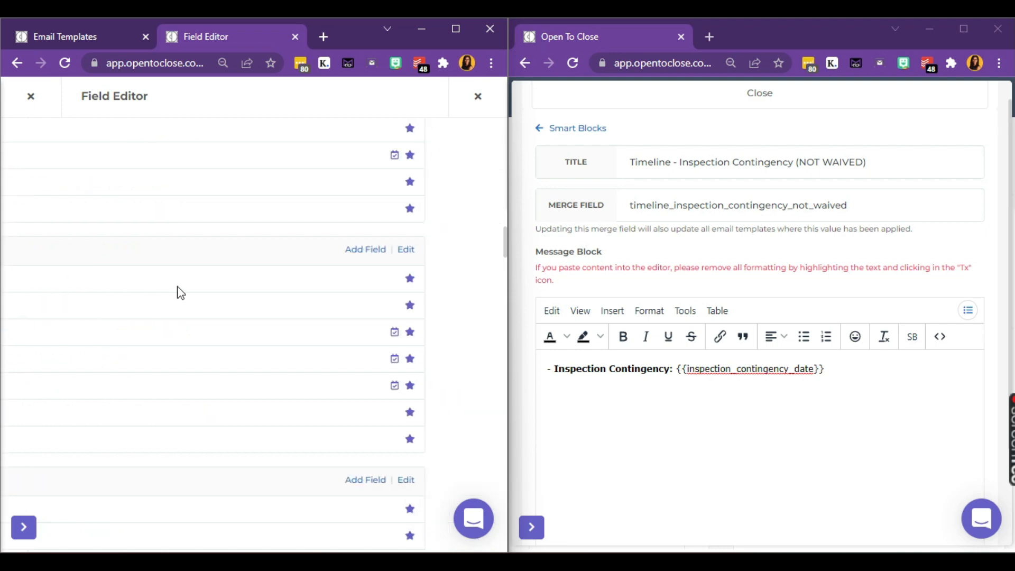
pyautogui.click(370, 250)
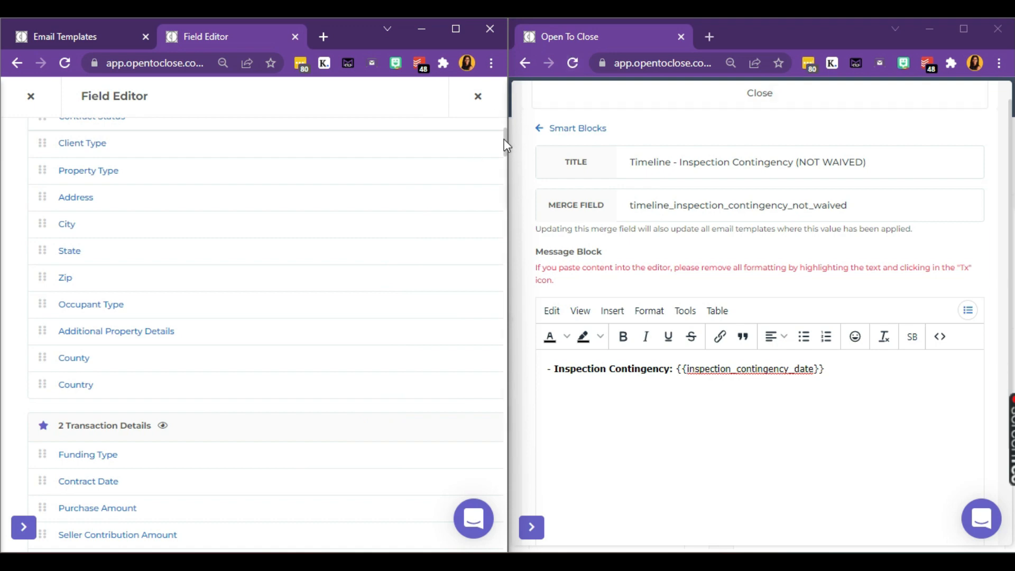
pyautogui.click(461, 34)
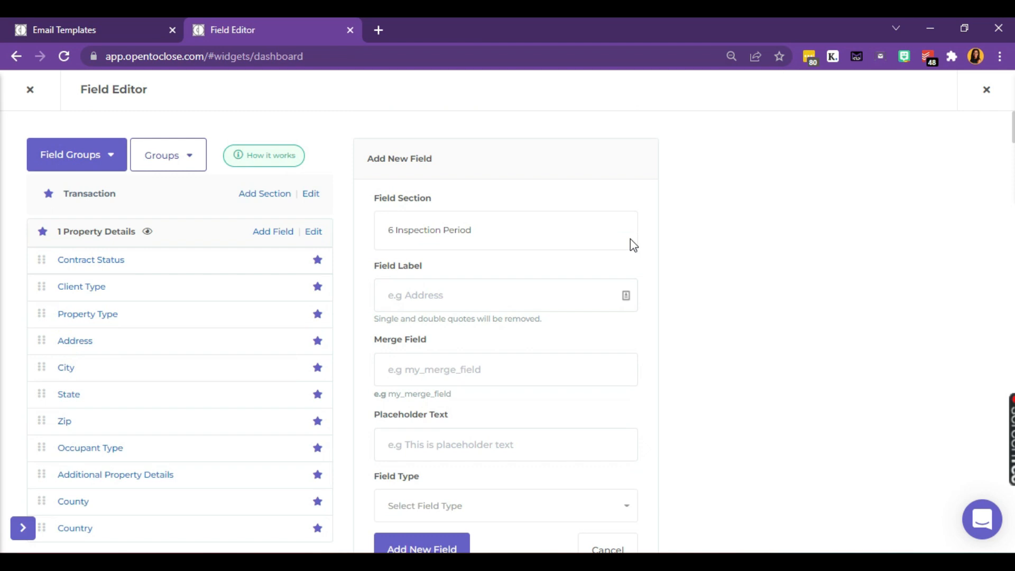
# Step: Label the new field 'Waived Inspection Period' and fill the merge field from the label
pyautogui.click(492, 295)
pyautogui.write('wA')
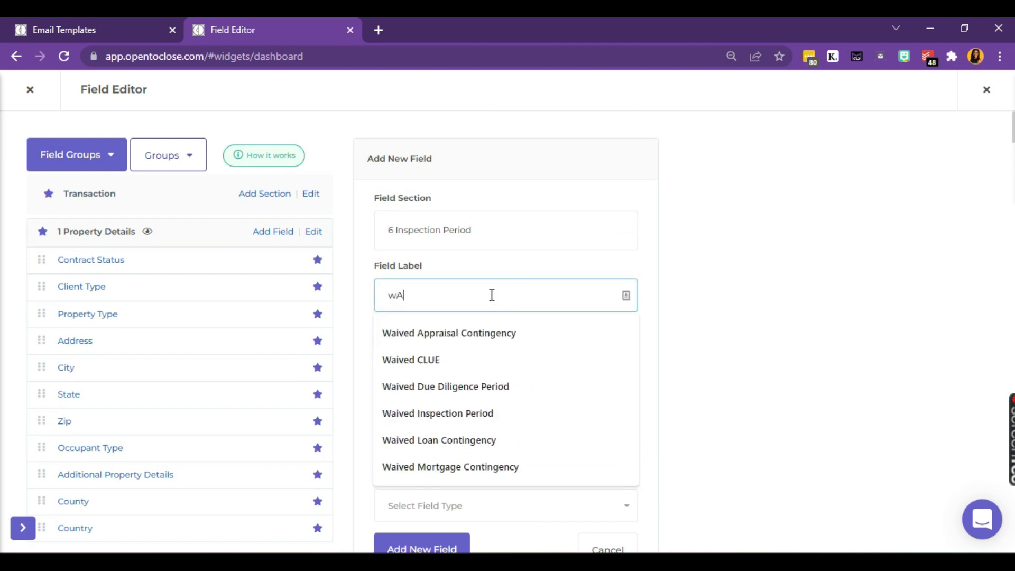
pyautogui.write('IV')
pyautogui.press('BackSpace')
pyautogui.press('BackSpace')
pyautogui.press('BackSpace')
pyautogui.press('BackSpace')
pyautogui.write('Waived Inspection')
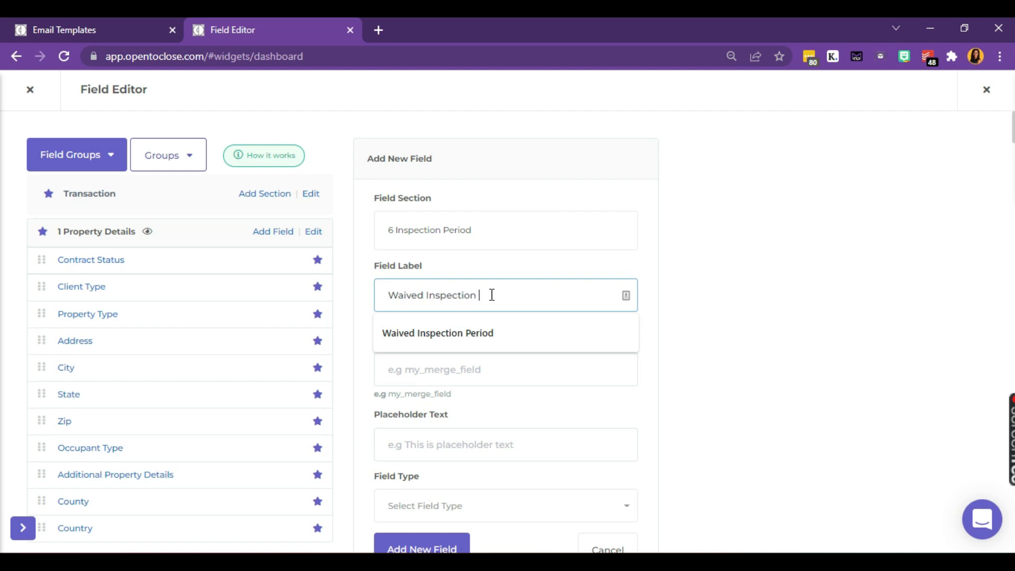
pyautogui.write(' Period')
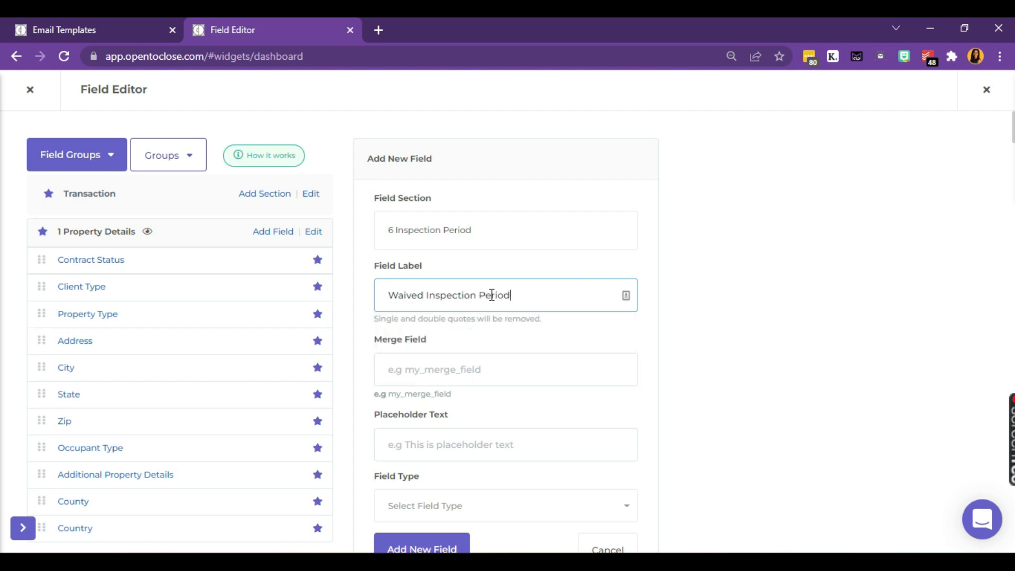
pyautogui.hotkey('ctrl', 'a')
pyautogui.hotkey('ctrl', 'c')
pyautogui.press('Tab')
pyautogui.hotkey('ctrl', 'v')
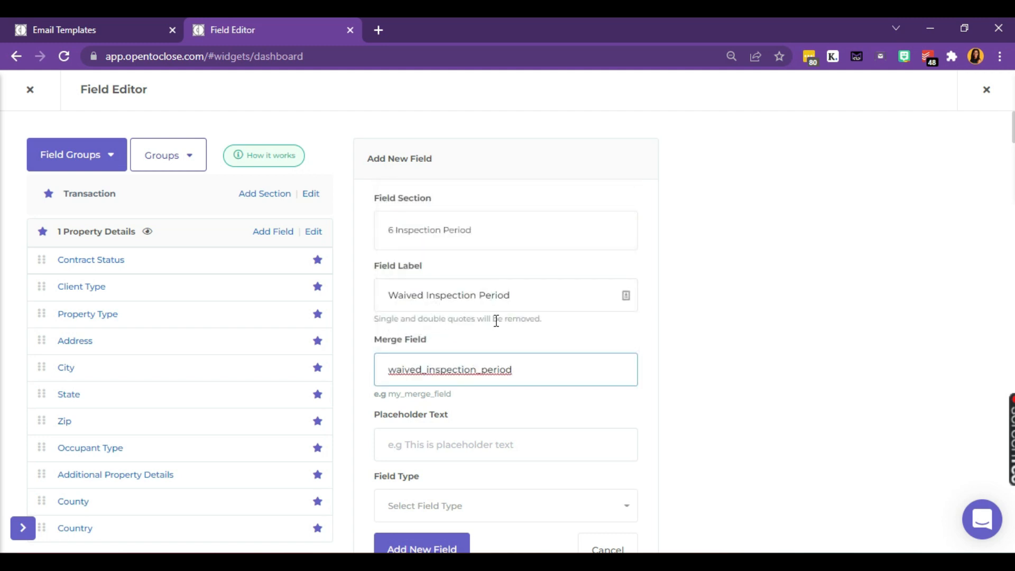
# Step: Set the field type to Choice and create the field
pyautogui.scroll(-3, 494, 349)
pyautogui.click(465, 345)
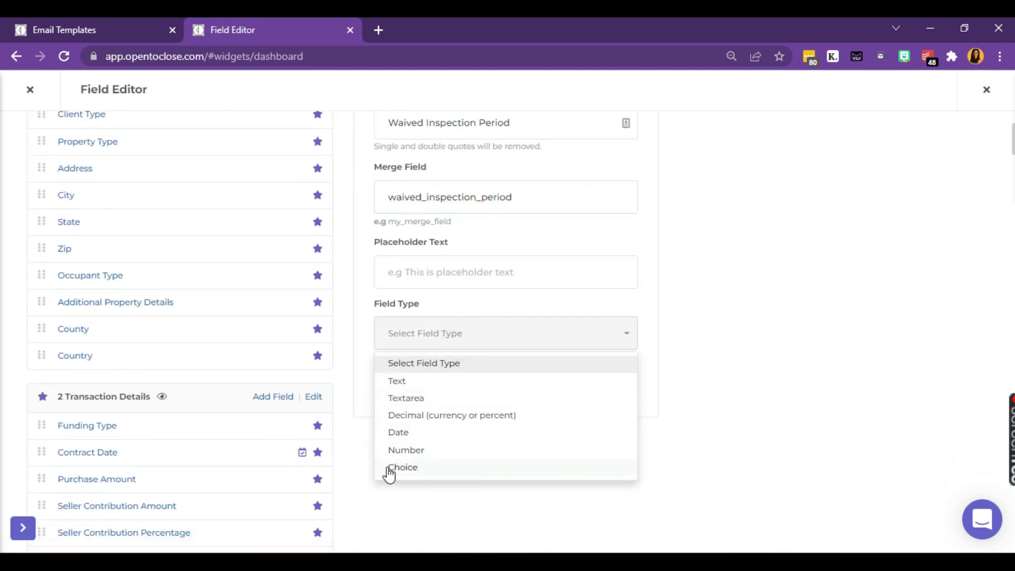
pyautogui.click(415, 468)
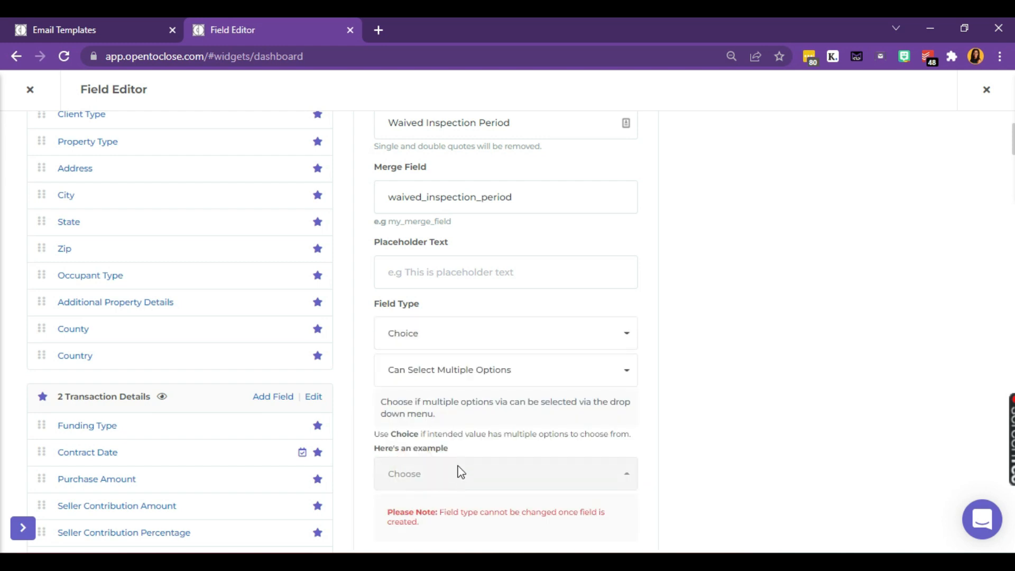
pyautogui.scroll(-3, 462, 472)
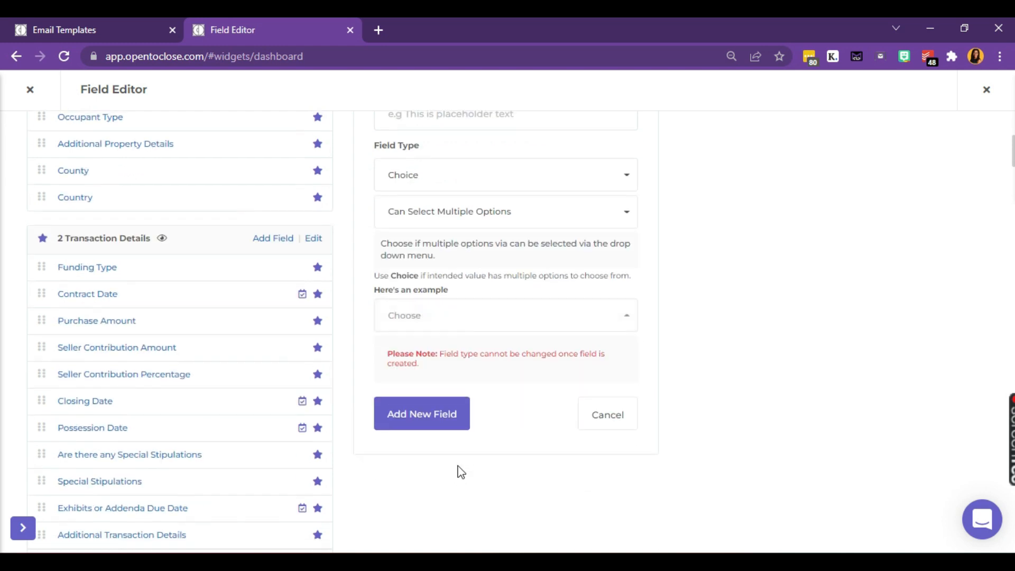
pyautogui.click(422, 425)
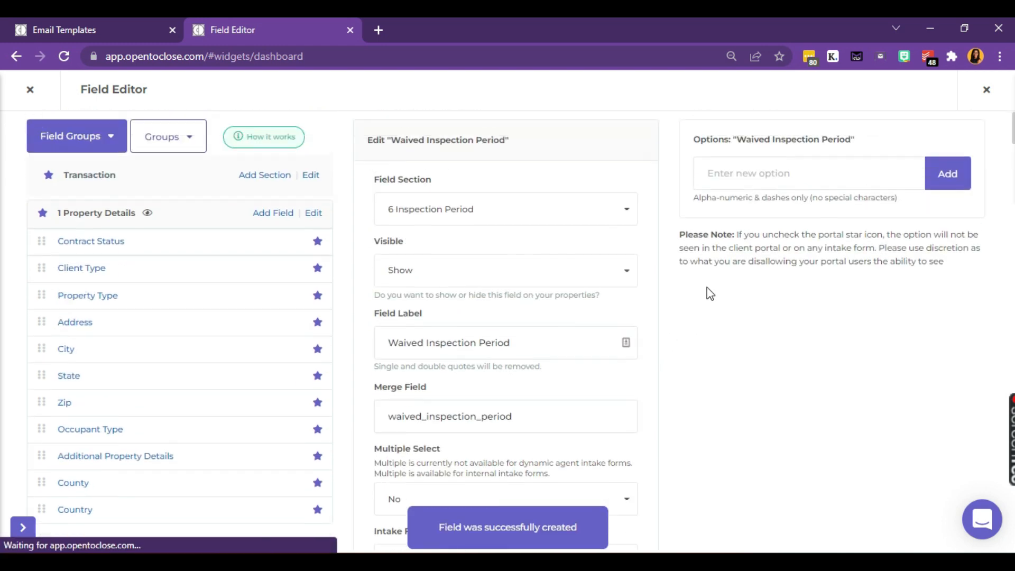
# Step: Add No and Yes as the field's choice options
pyautogui.click(753, 192)
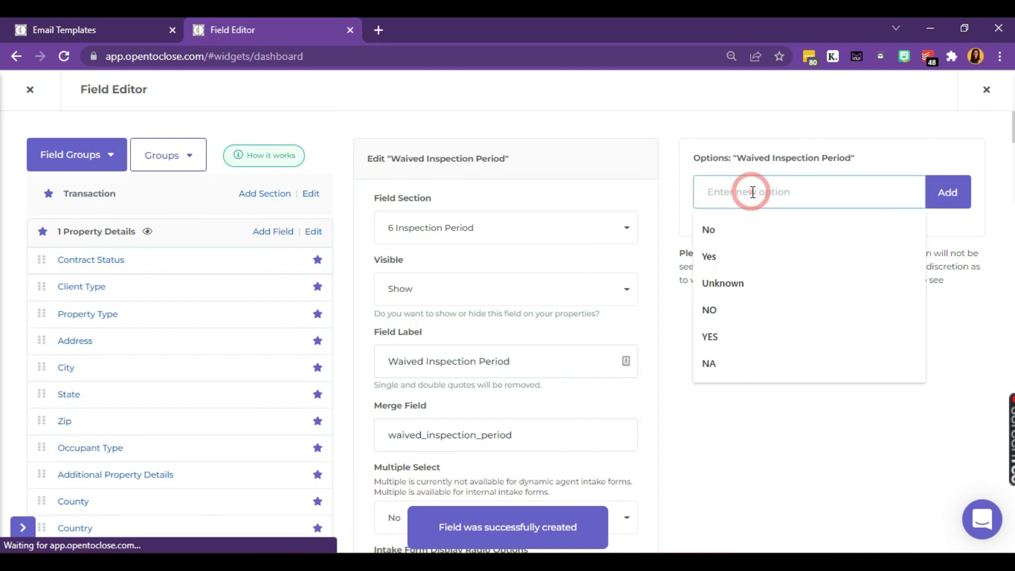
pyautogui.write('No')
pyautogui.press('Return')
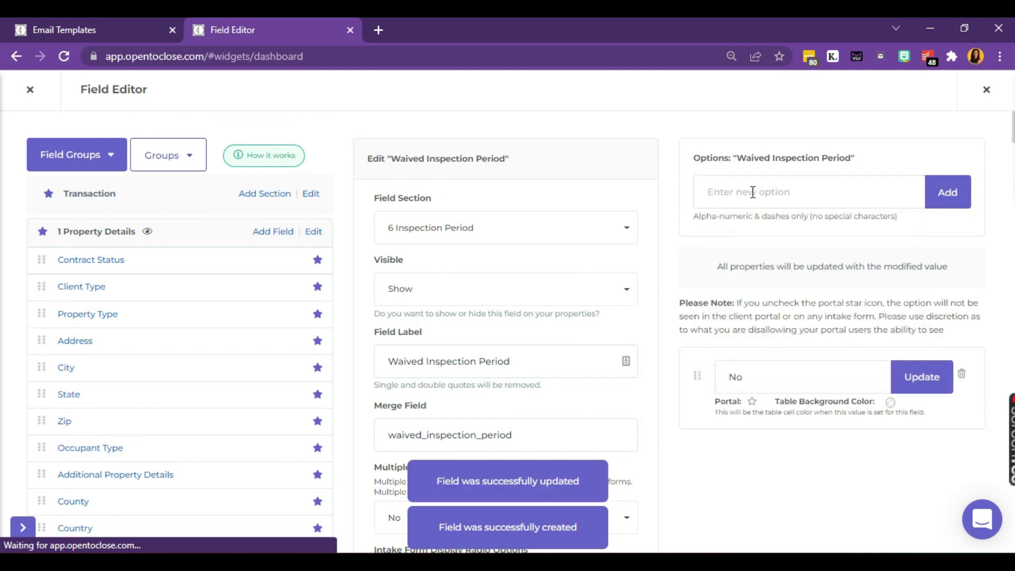
pyautogui.click(753, 192)
pyautogui.write('Yes')
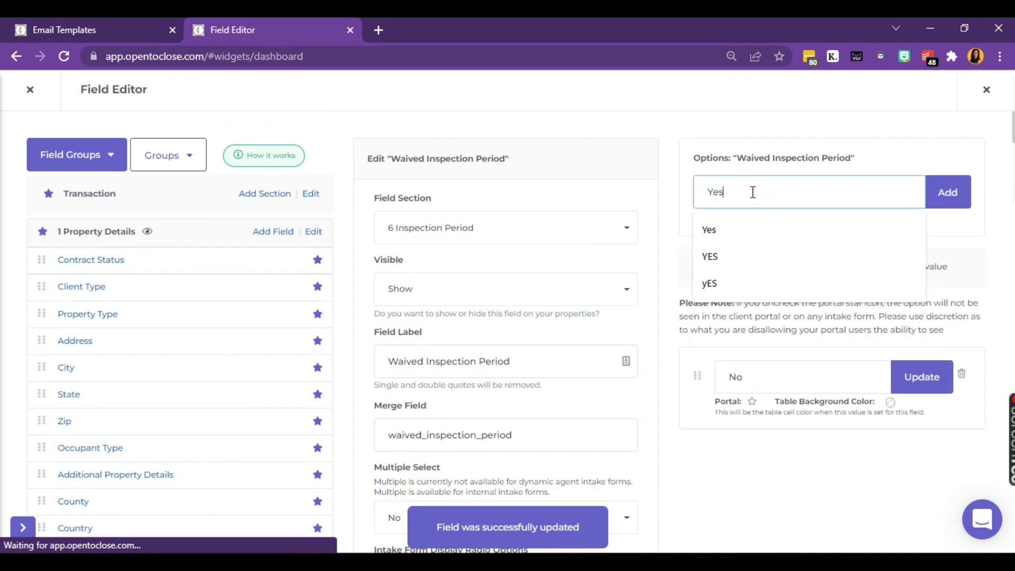
pyautogui.press('Return')
# Step: Show the choices as radio options on intake forms, with multiple select off
pyautogui.scroll(-3, 487, 262)
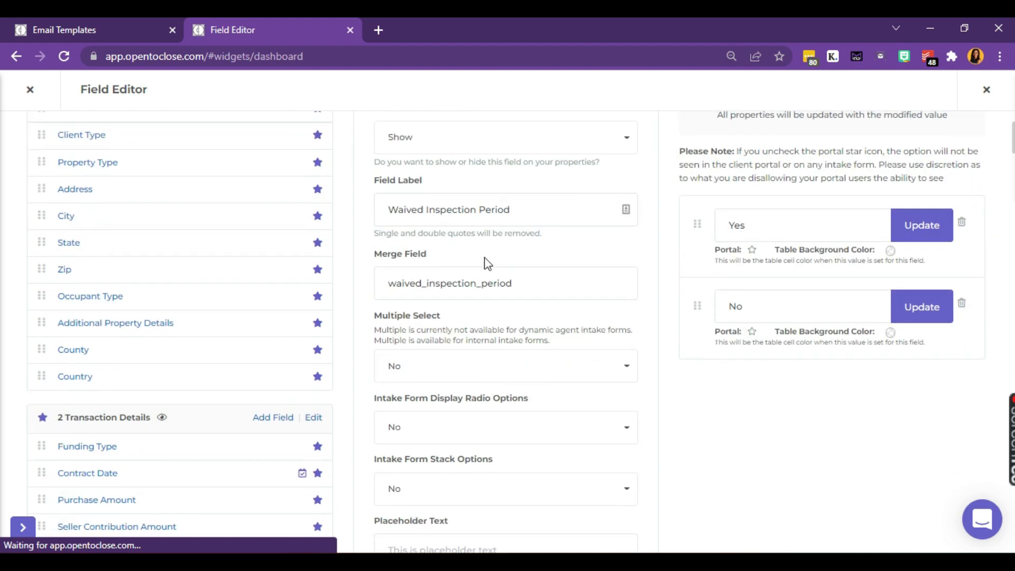
pyautogui.scroll(-2, 487, 263)
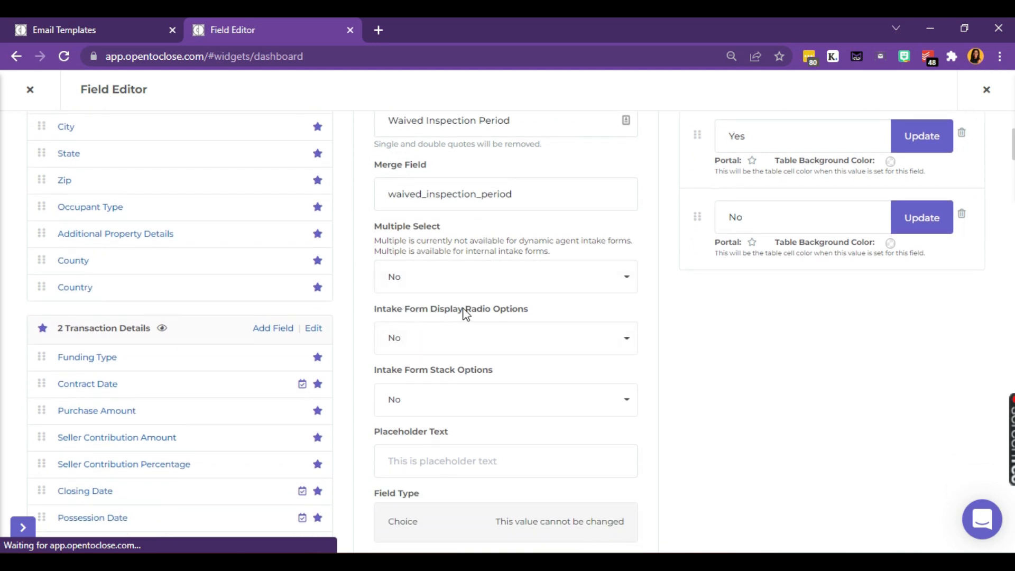
pyautogui.click(515, 345)
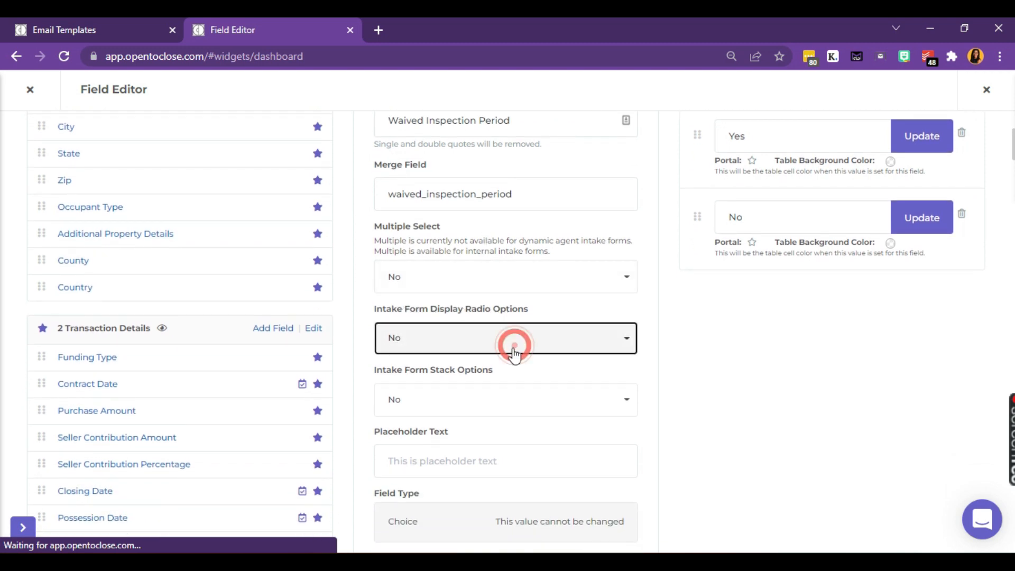
pyautogui.click(465, 394)
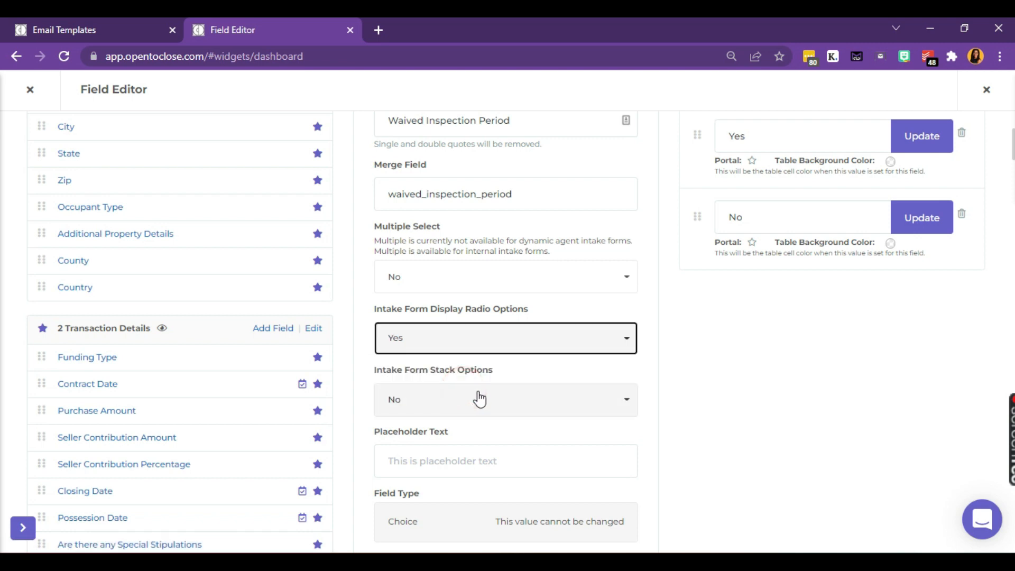
pyautogui.scroll(3, 706, 352)
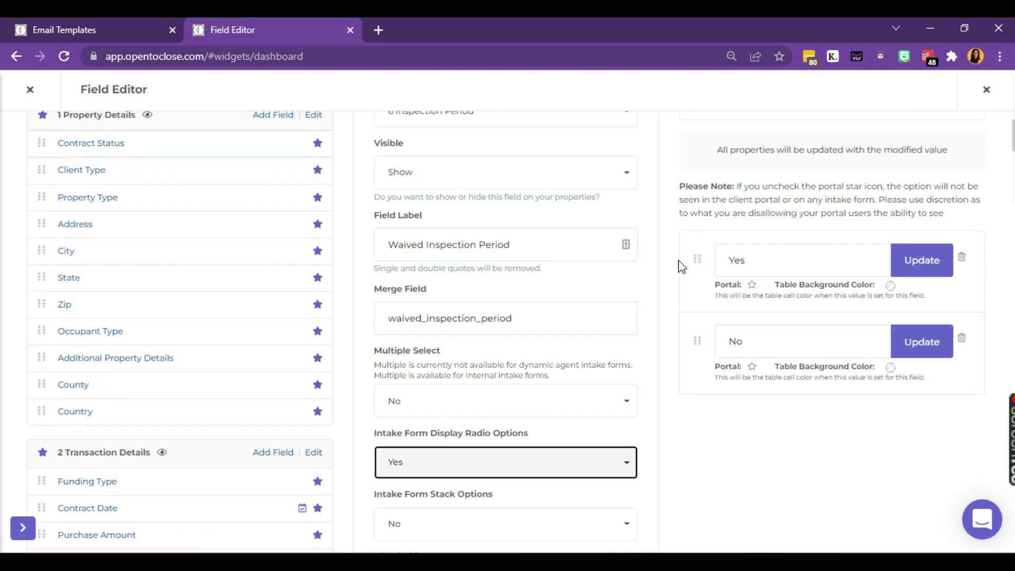
pyautogui.click(497, 400)
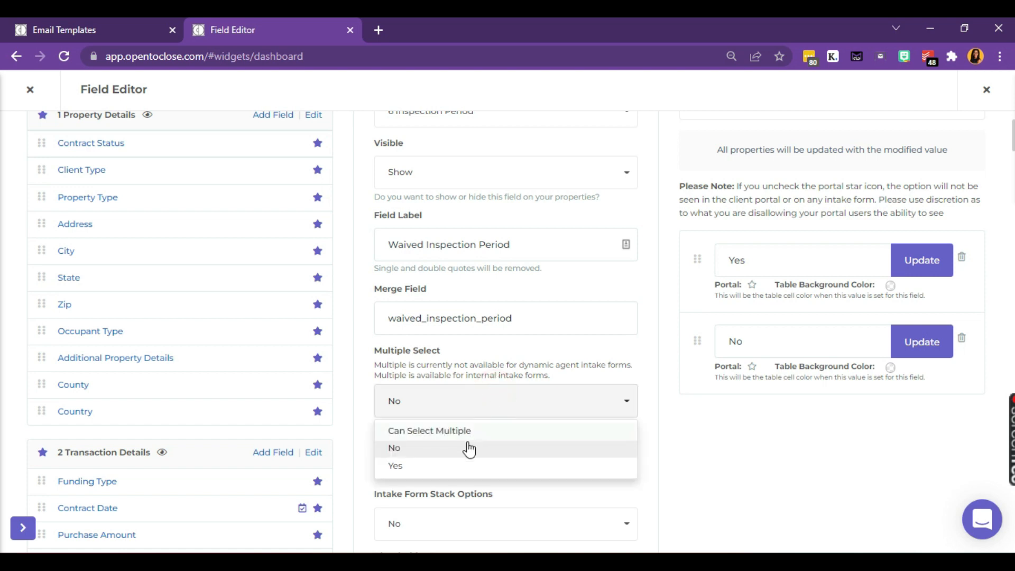
pyautogui.click(454, 454)
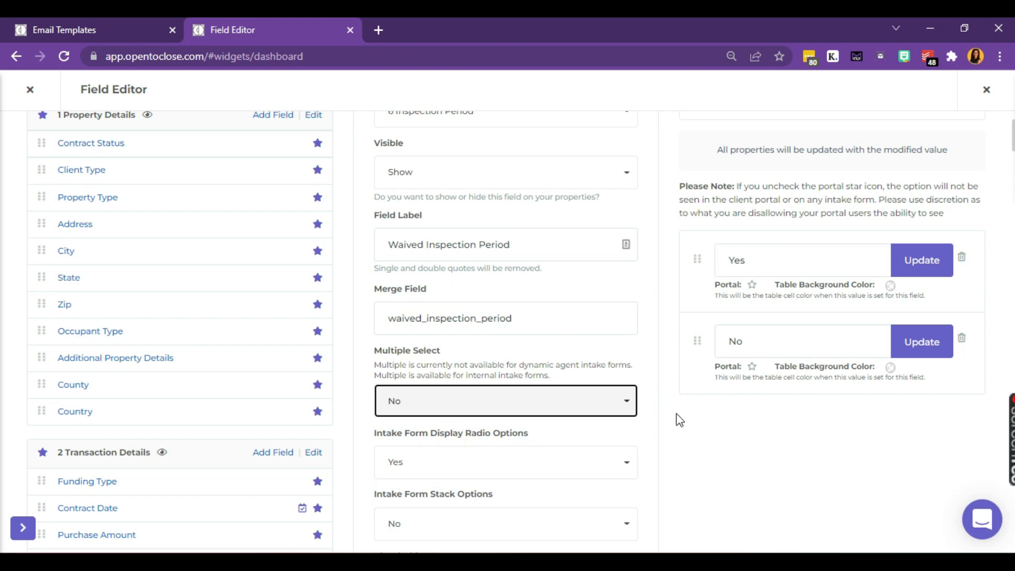
pyautogui.click(694, 428)
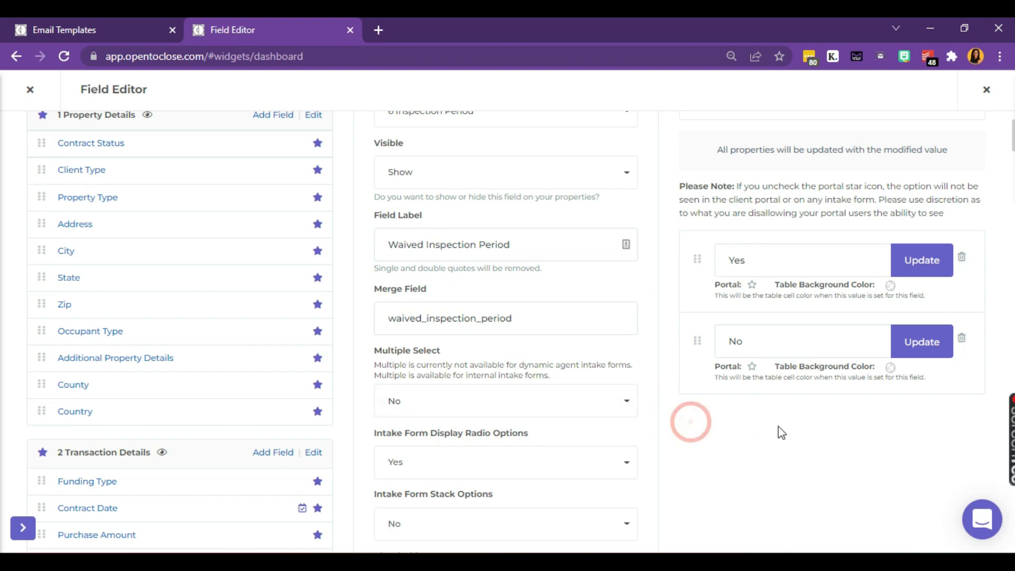
# Step: Acknowledge the all-properties warning, update the field, and dock the window left
pyautogui.scroll(-8, 654, 437)
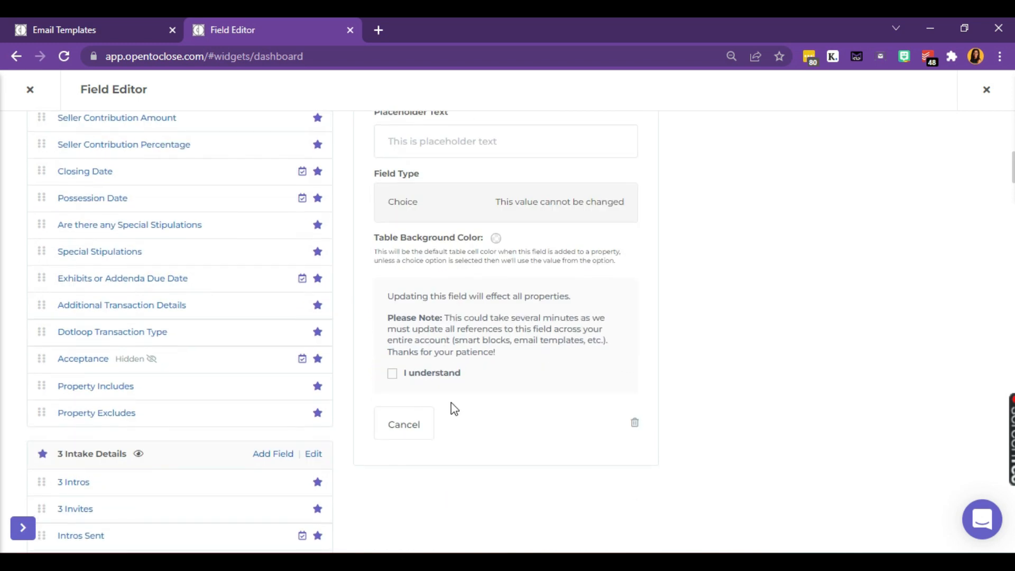
pyautogui.click(418, 376)
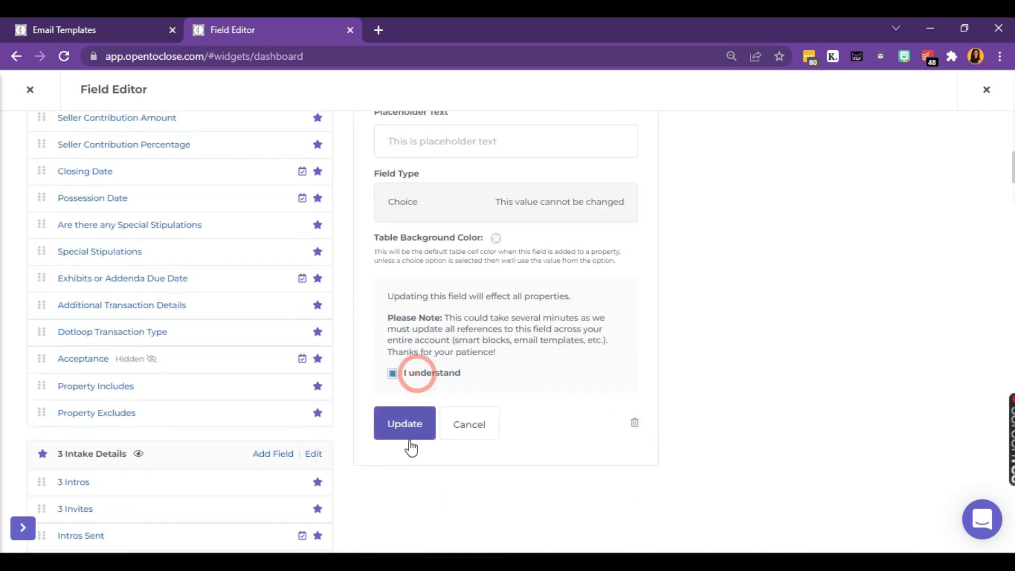
pyautogui.click(413, 420)
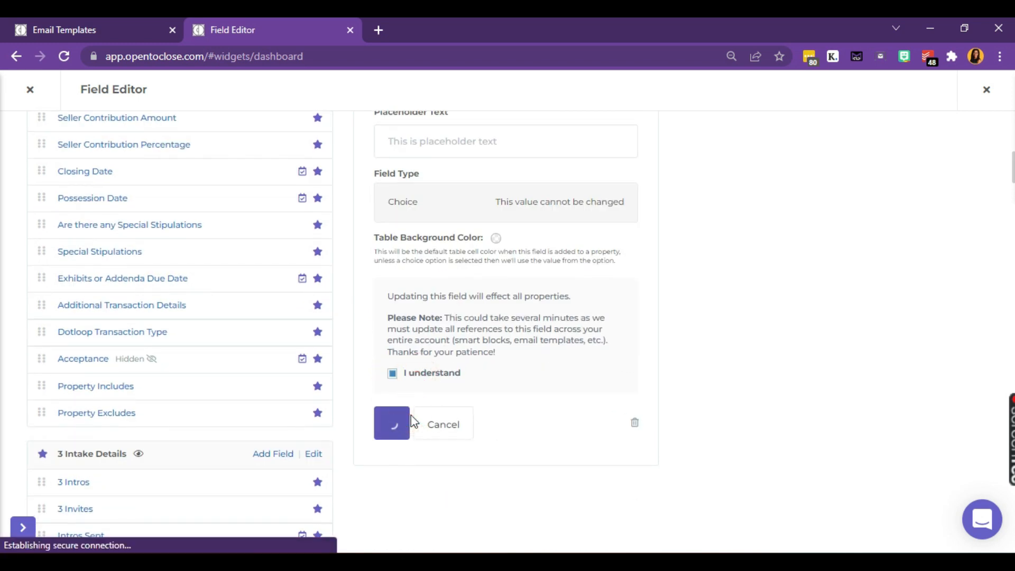
pyautogui.press('super+Left')
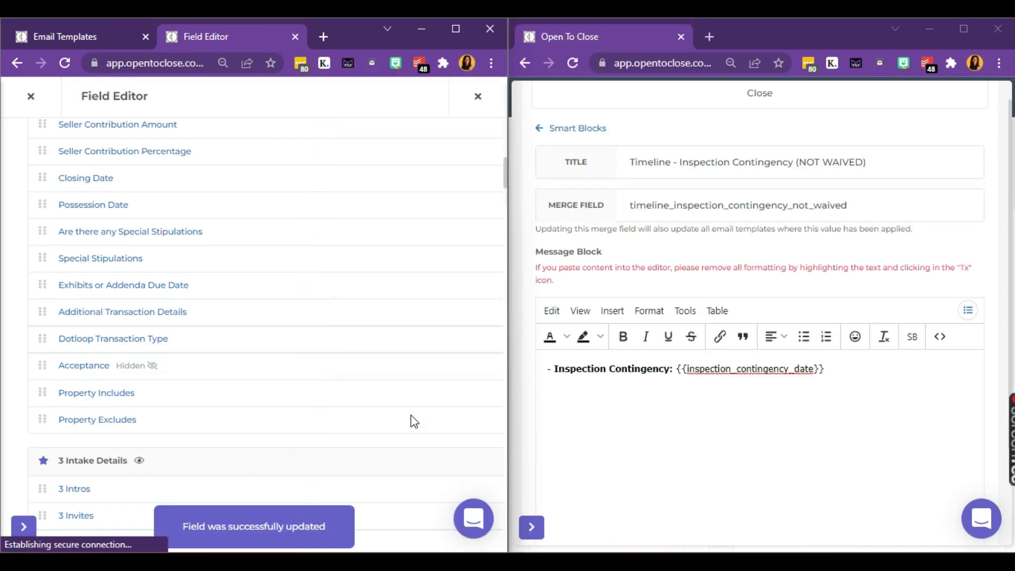
# Step: On the NOT WAIVED smart block, add a Property Field condition on Waived Inspection Period
pyautogui.click(71, 36)
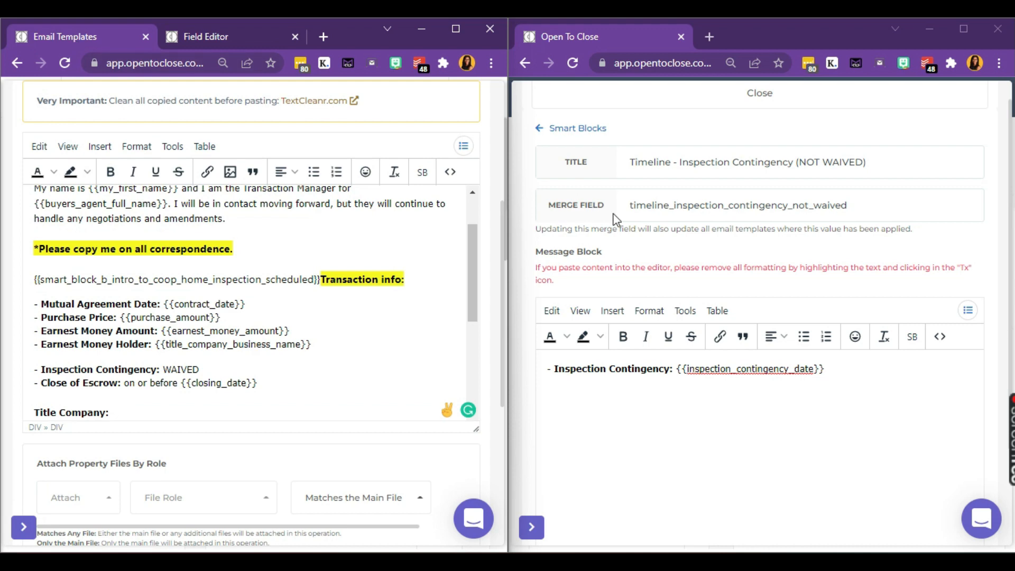
pyautogui.scroll(-3, 625, 263)
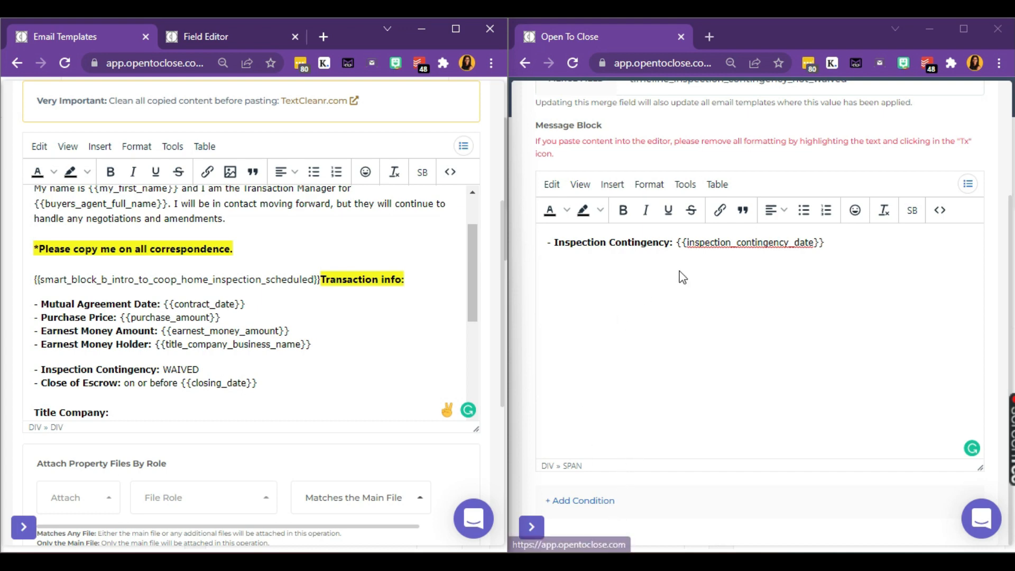
pyautogui.click(595, 507)
pyautogui.click(594, 185)
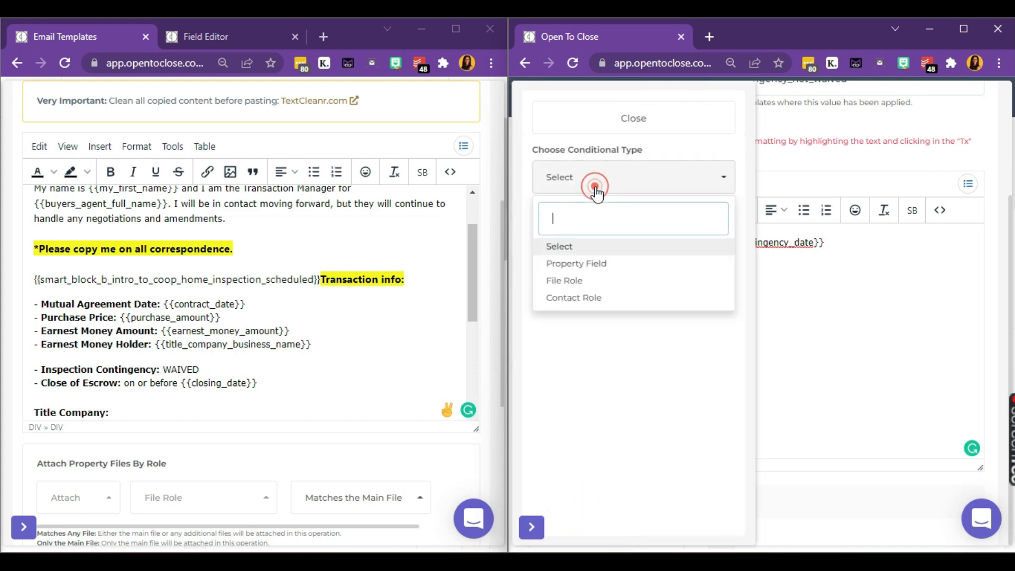
pyautogui.click(593, 265)
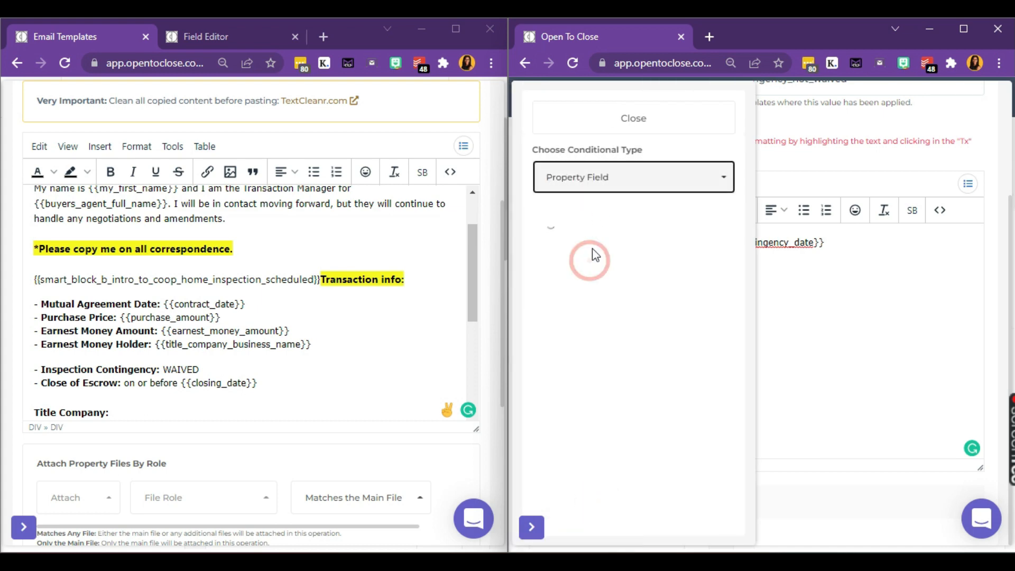
pyautogui.click(602, 237)
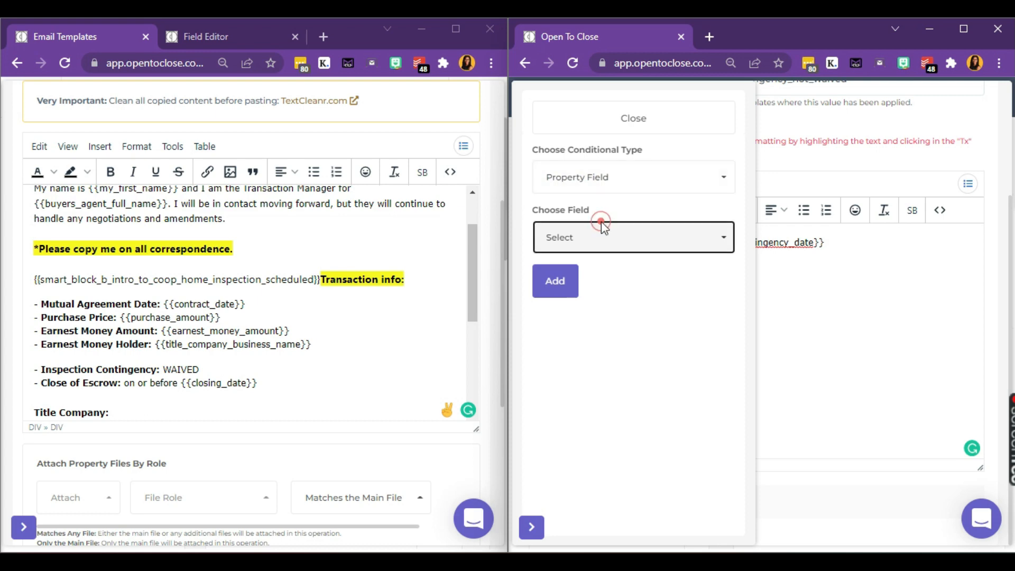
pyautogui.write('i')
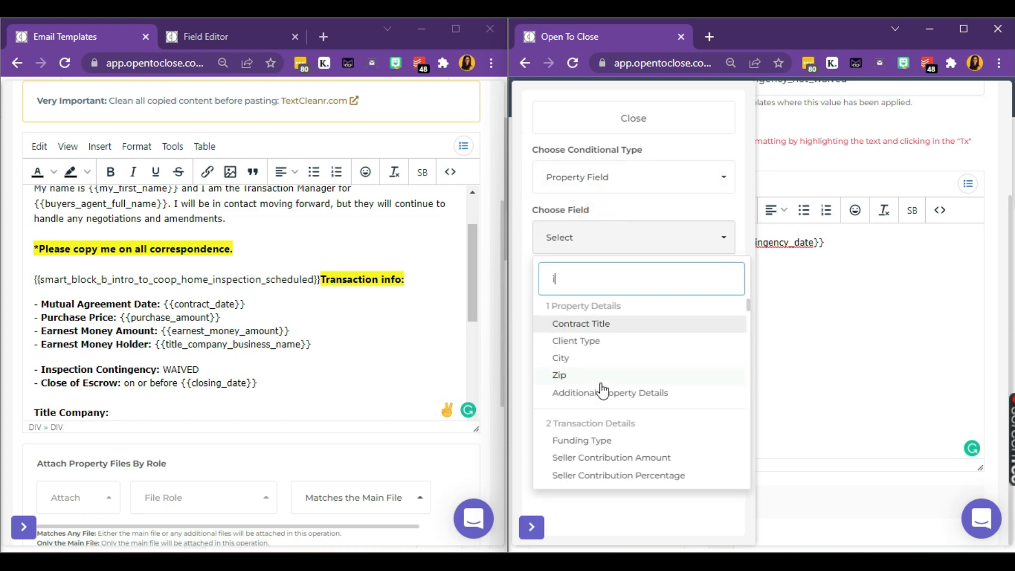
pyautogui.write('ved Inspec')
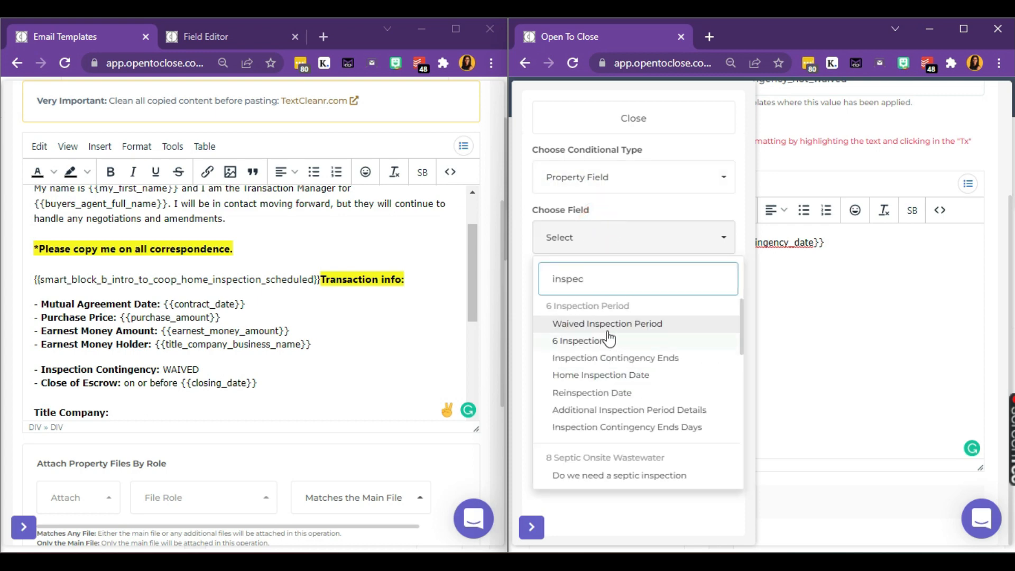
pyautogui.click(609, 324)
# Step: Set the condition to Is Equal To No and add it
pyautogui.click(603, 308)
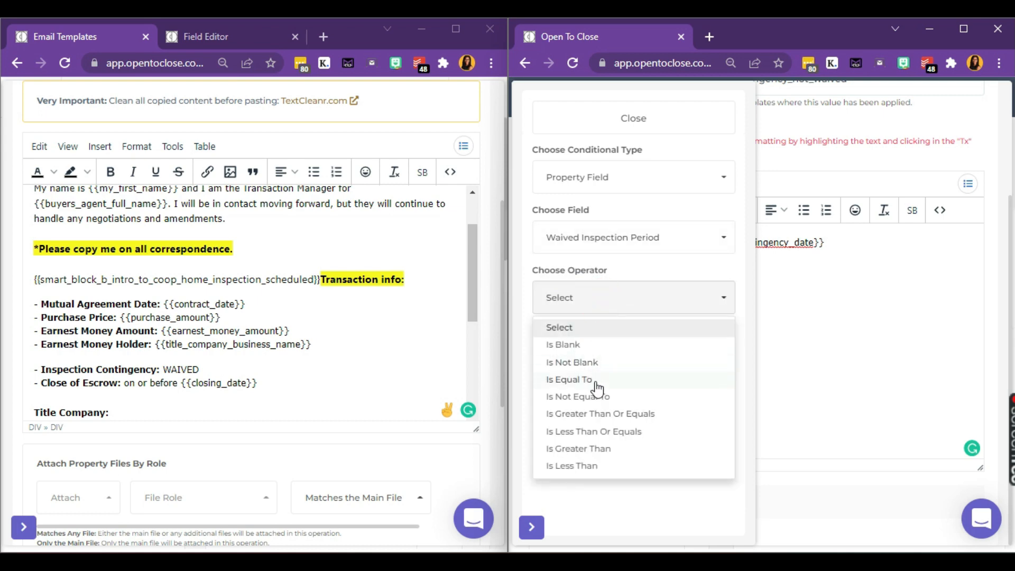
pyautogui.click(596, 385)
pyautogui.click(603, 360)
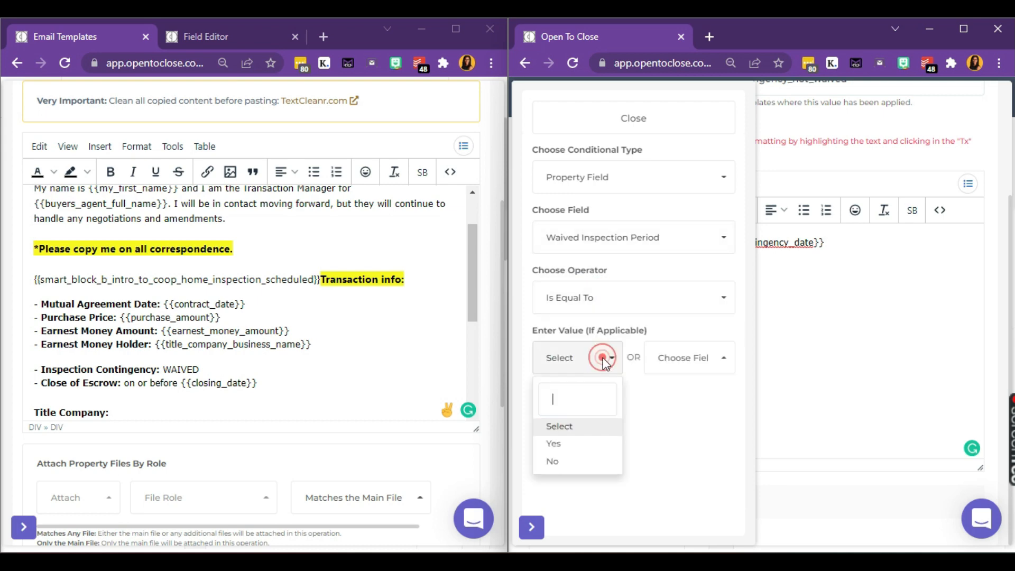
pyautogui.click(583, 463)
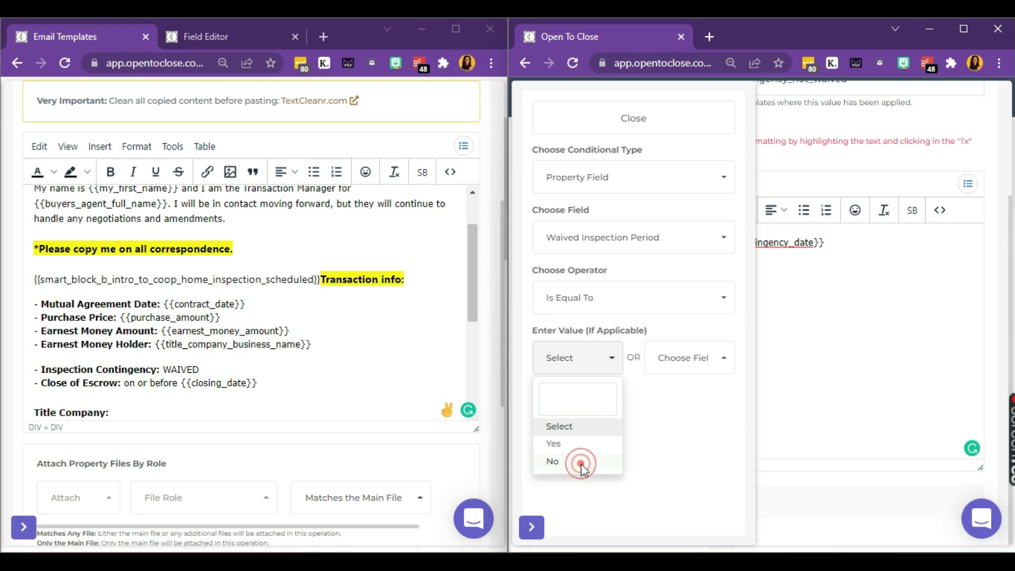
pyautogui.click(566, 408)
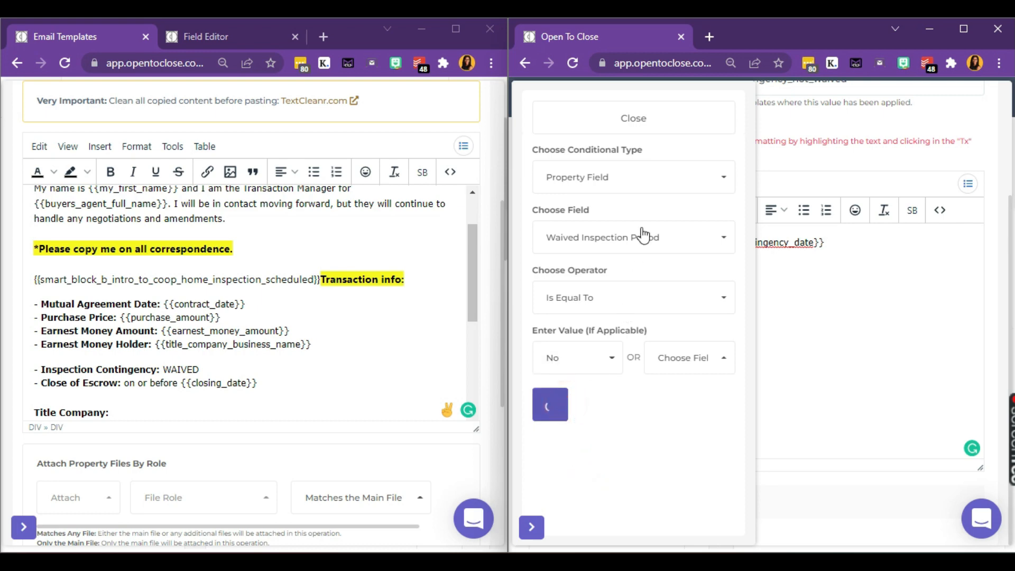
pyautogui.click(665, 120)
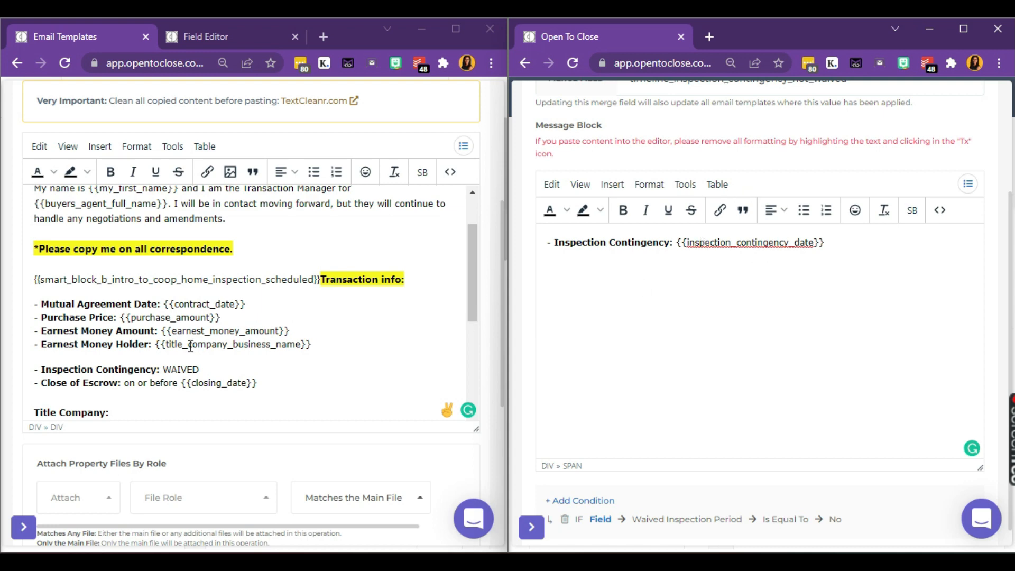
# Step: Copy the NOT WAIVED timeline smart block tag and paste it above the Inspection Contingency line
pyautogui.click(177, 358)
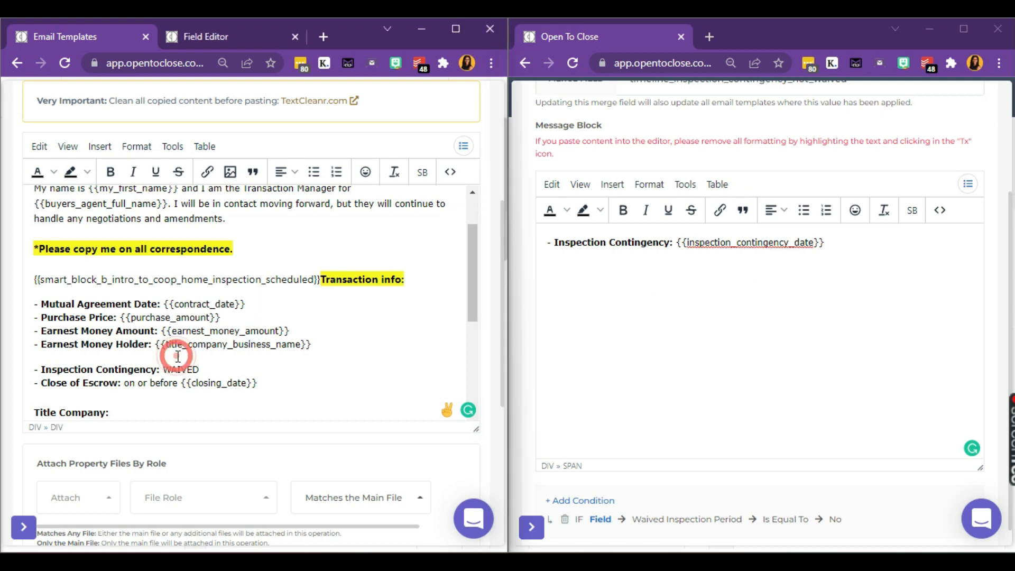
pyautogui.click(174, 361)
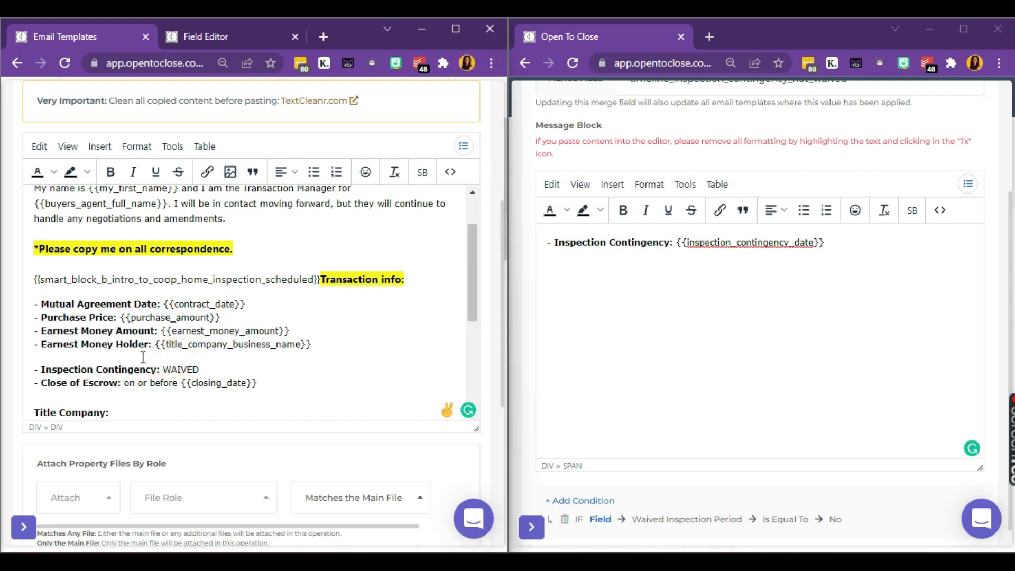
pyautogui.click(473, 151)
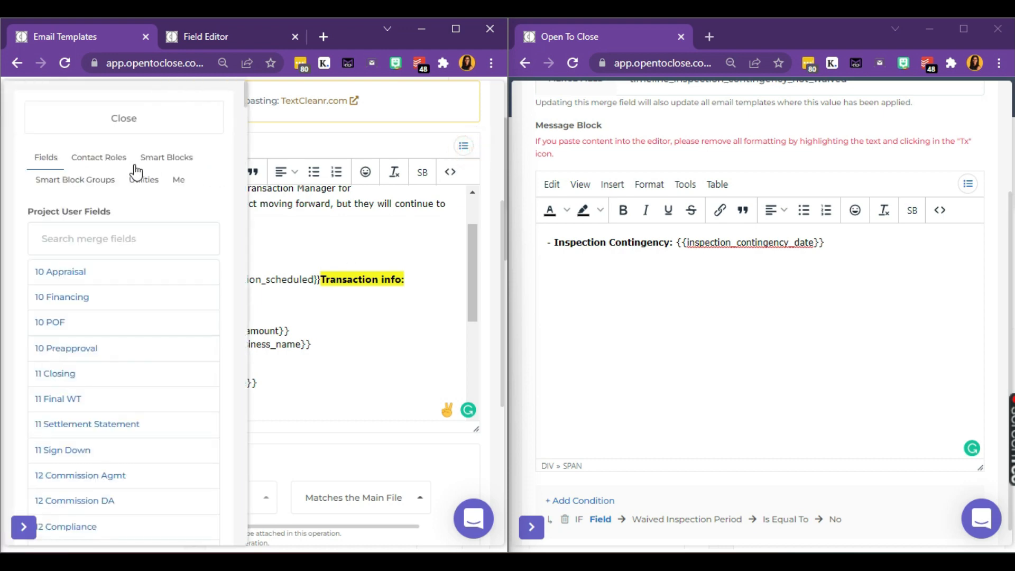
pyautogui.click(152, 158)
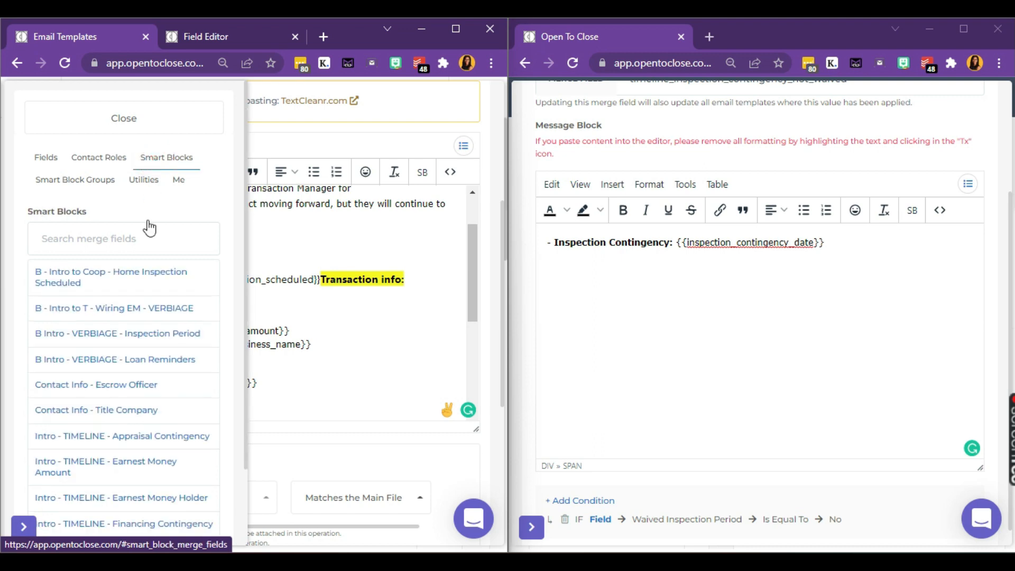
pyautogui.click(120, 237)
pyautogui.write('timelin')
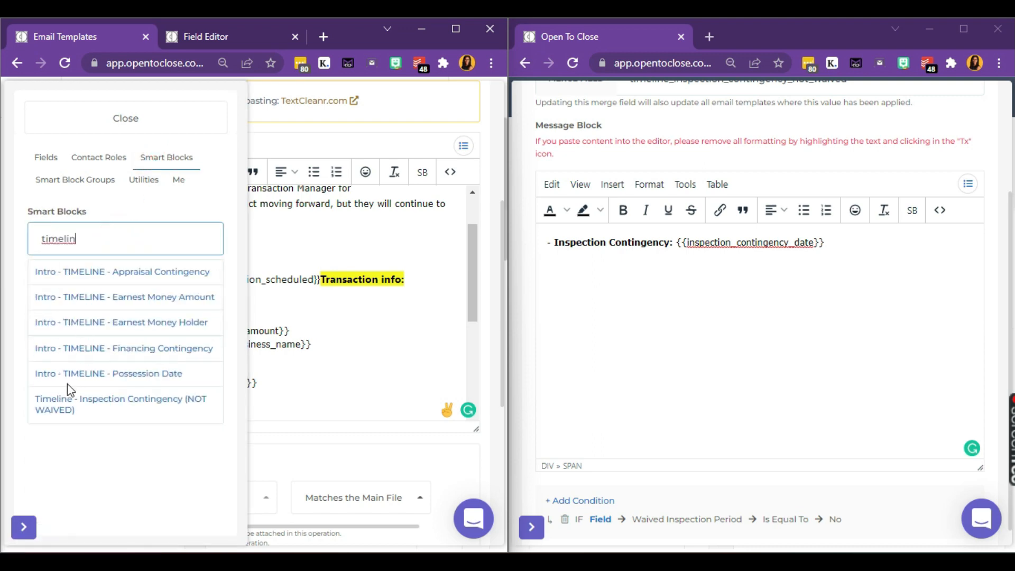
pyautogui.click(50, 407)
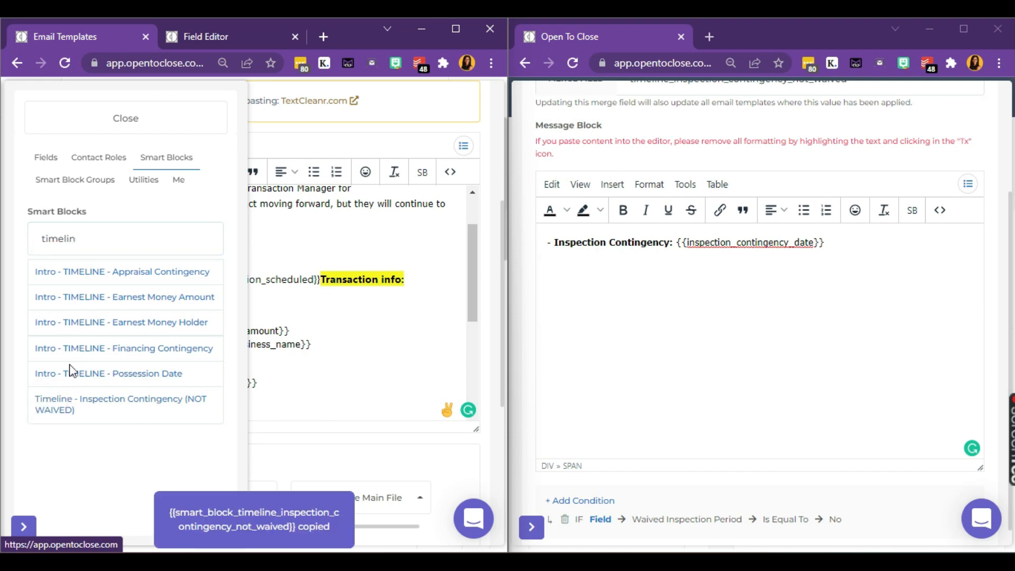
pyautogui.click(165, 132)
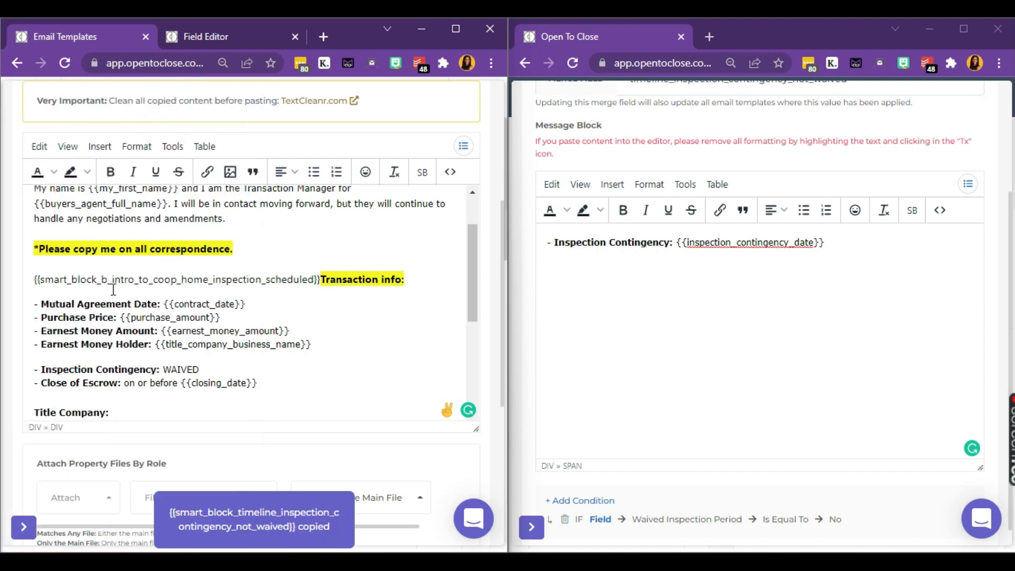
pyautogui.click(104, 355)
pyautogui.hotkey('ctrl', 'v')
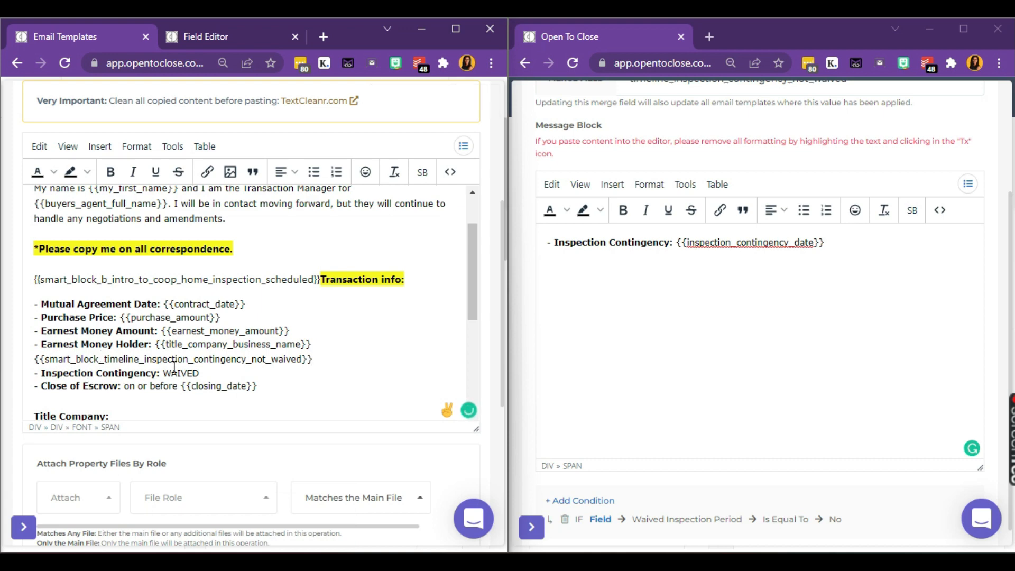
# Step: Start cloning the Timeline - Inspection Contingency (NOT WAIVED) smart block
pyautogui.scroll(3, 682, 247)
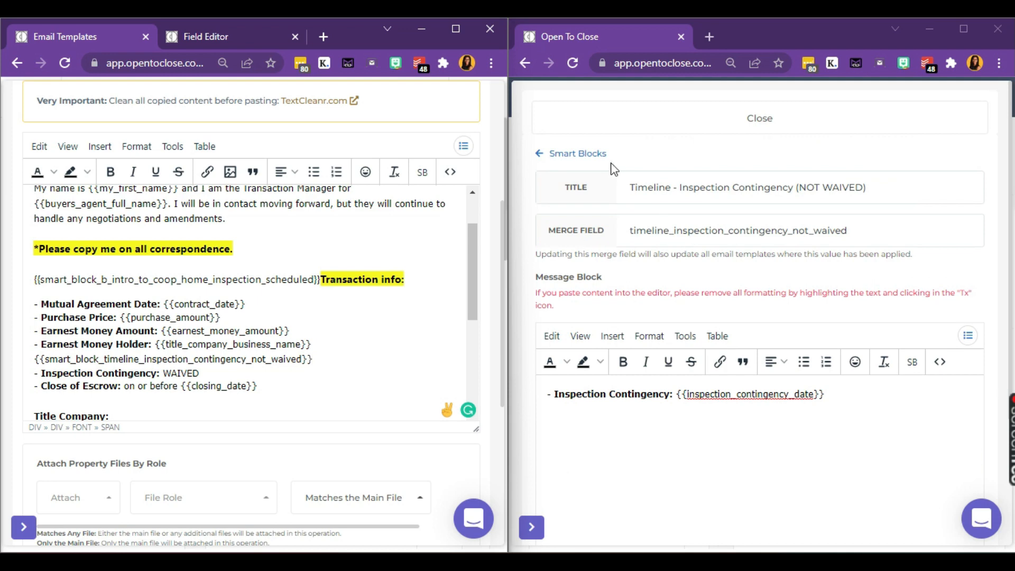
pyautogui.click(593, 158)
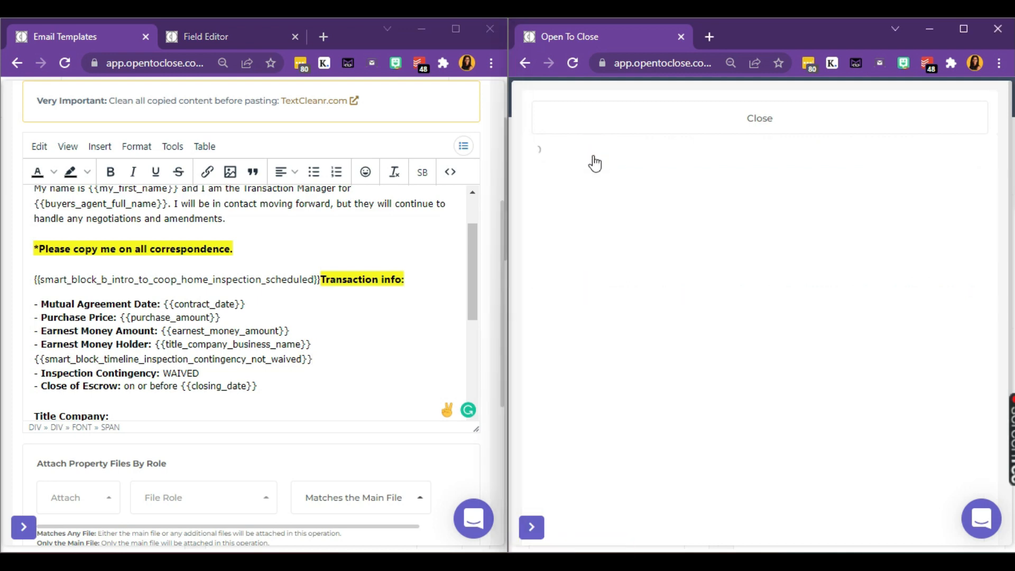
pyautogui.scroll(-5, 702, 298)
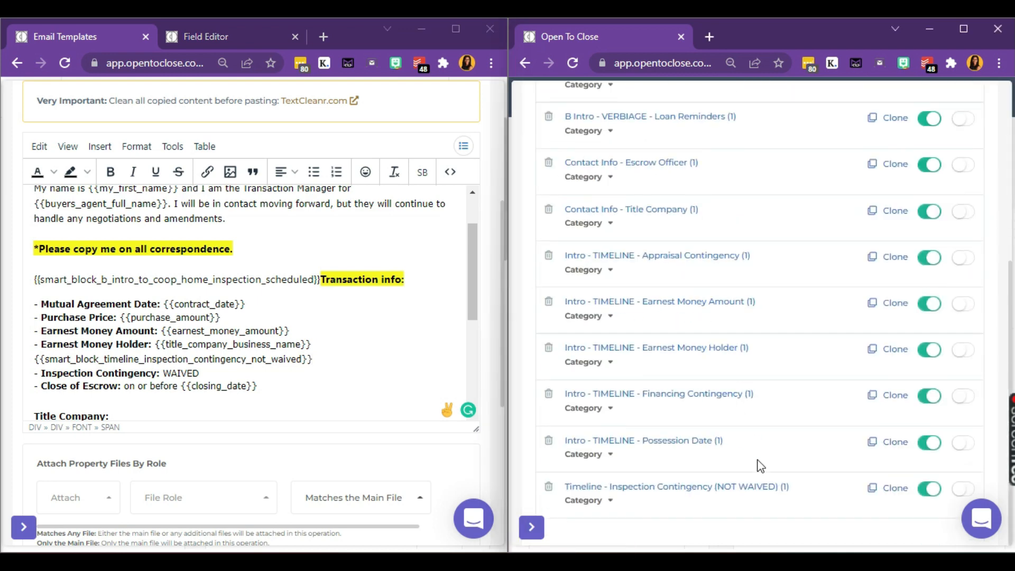
pyautogui.click(889, 488)
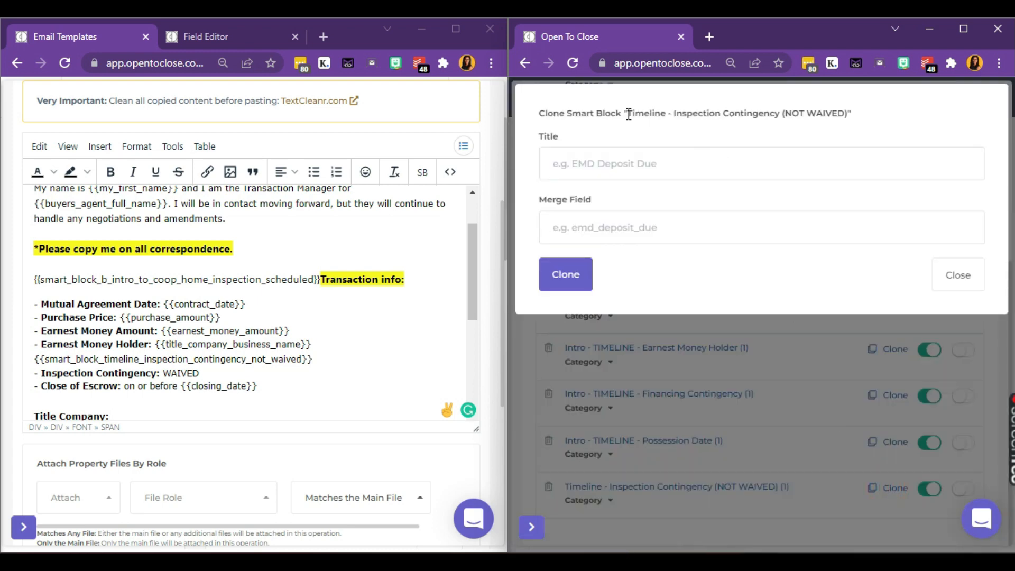
# Step: Title the clone 'Timeline - Inspection Contingency (WAIVED)', fill its merge field, and create it
pyautogui.moveTo(629, 115); pyautogui.dragTo(843, 115)
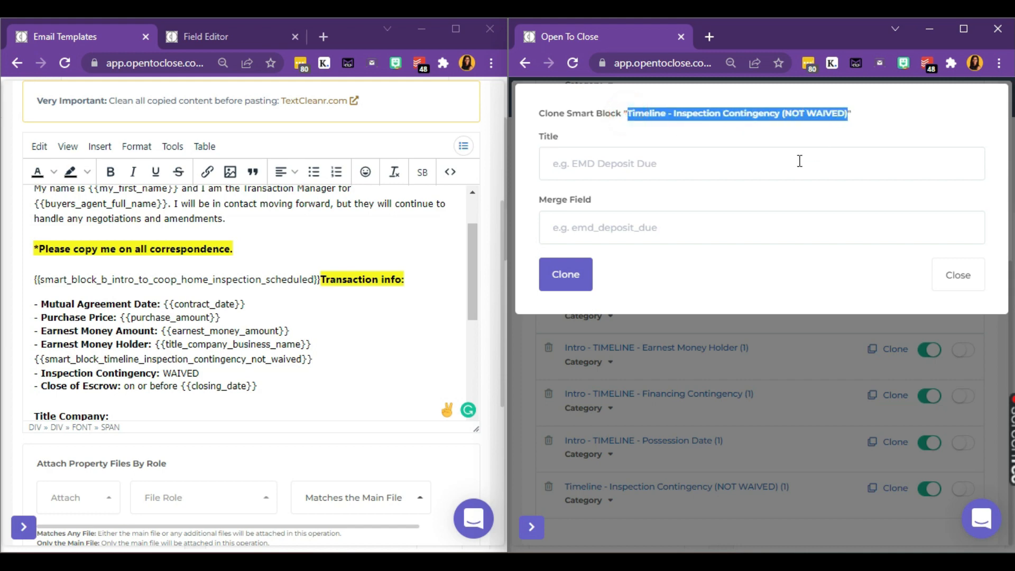
pyautogui.click(781, 176)
pyautogui.write('Timeline - Inspection Contingency (NOT WAIVED)')
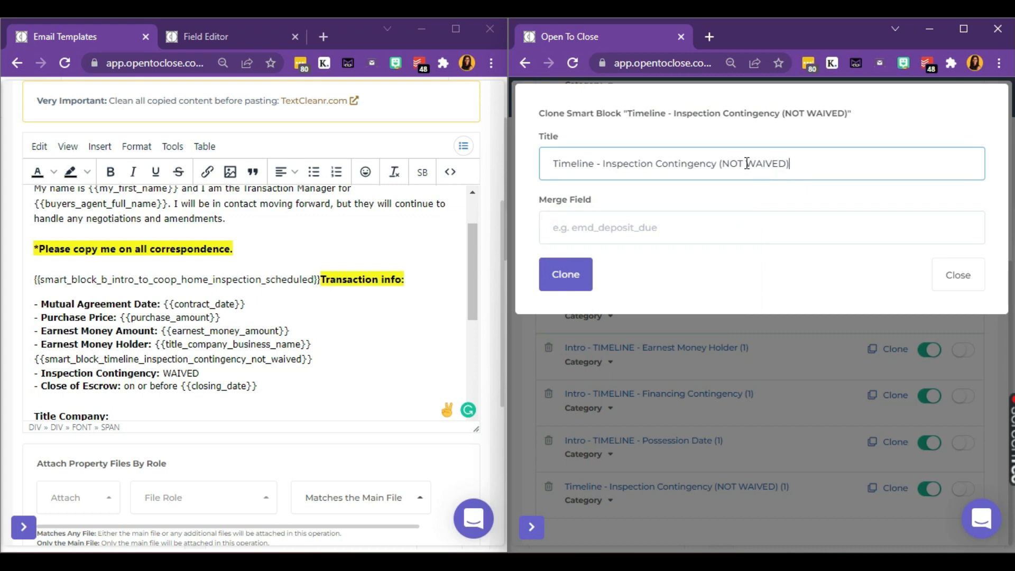
pyautogui.click(747, 163)
pyautogui.press('BackSpace')
pyautogui.press('BackSpace')
pyautogui.press('BackSpace')
pyautogui.press('BackSpace')
pyautogui.hotkey('ctrl', 'a')
pyautogui.hotkey('ctrl', 'c')
pyautogui.click(636, 233)
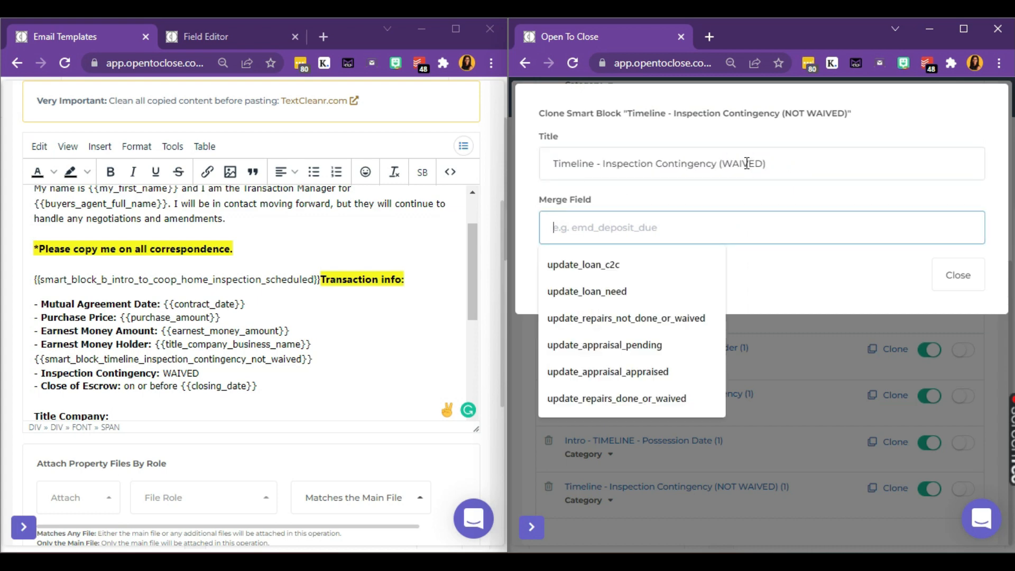
pyautogui.hotkey('ctrl', 'v')
pyautogui.click(566, 278)
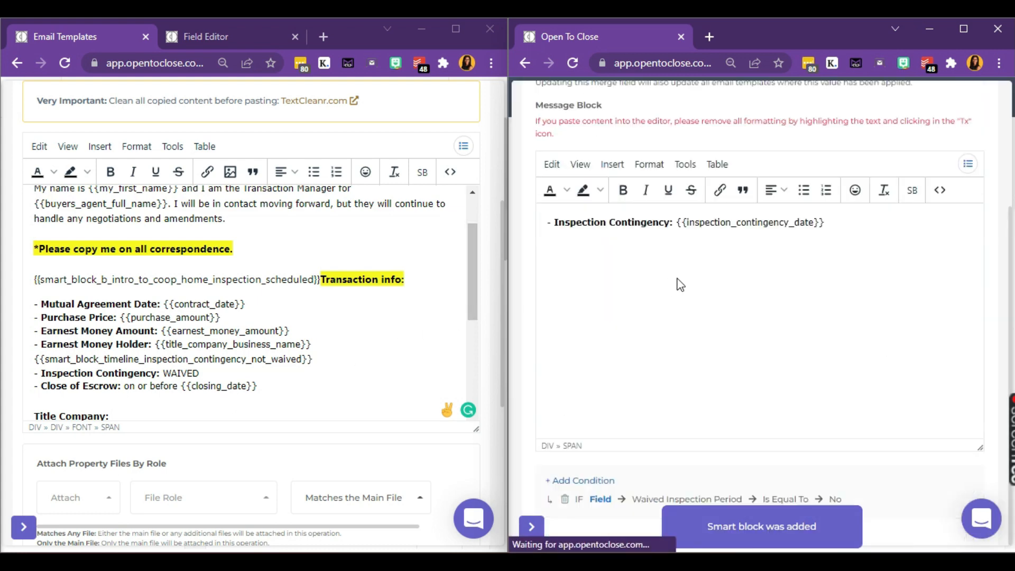
# Step: Remove the Inspection Contingency: WAIVED line from the template and paste it as the block's message
pyautogui.scroll(-3, 612, 339)
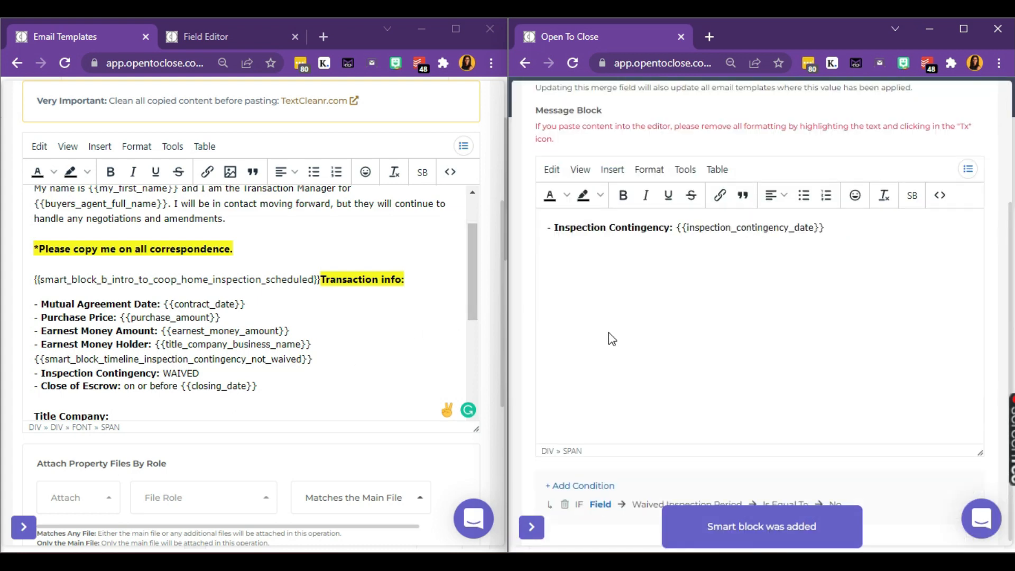
pyautogui.tripleClick(150, 373)
pyautogui.press('BackSpace')
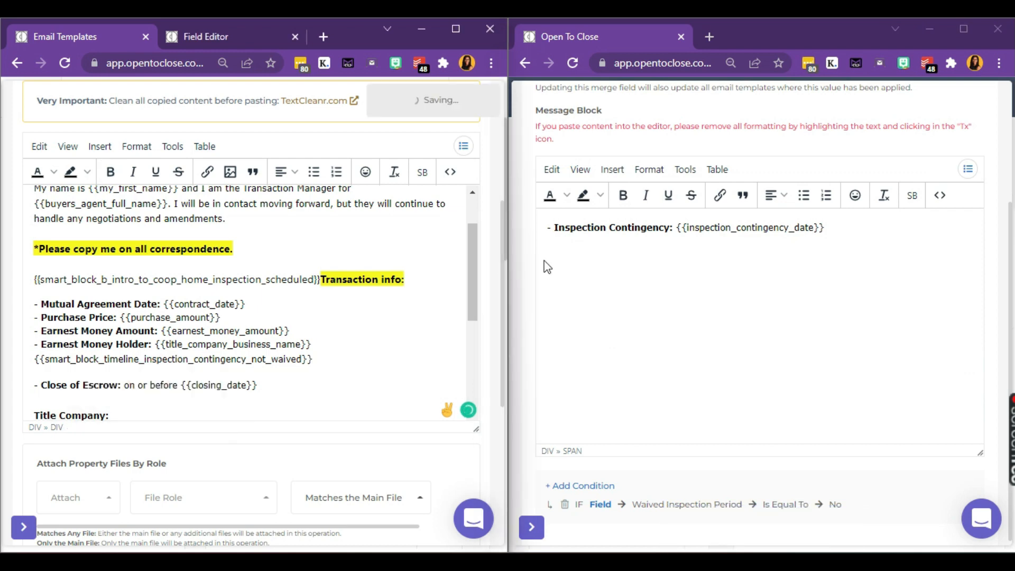
pyautogui.tripleClick(675, 231)
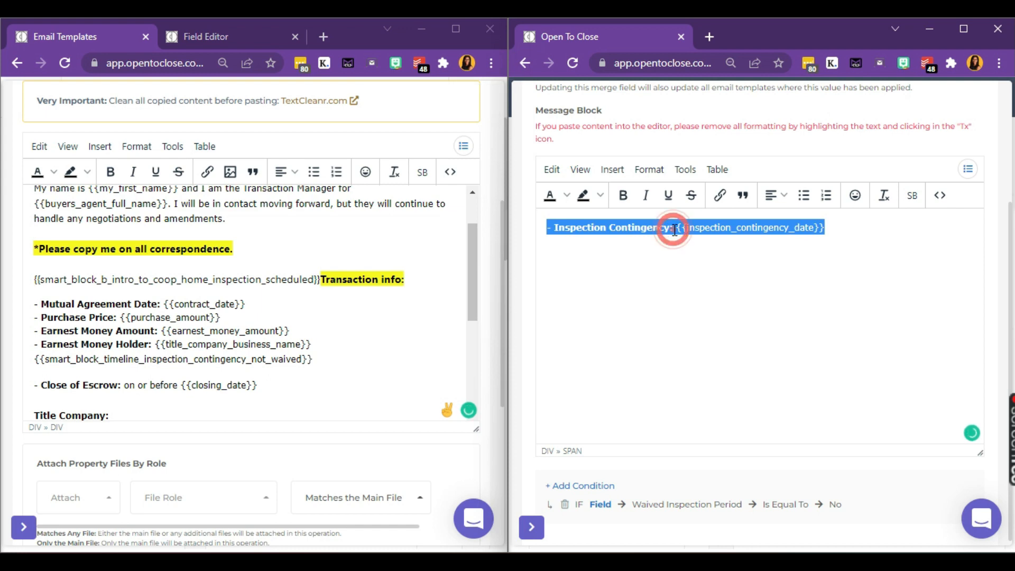
pyautogui.hotkey('ctrl', 'v')
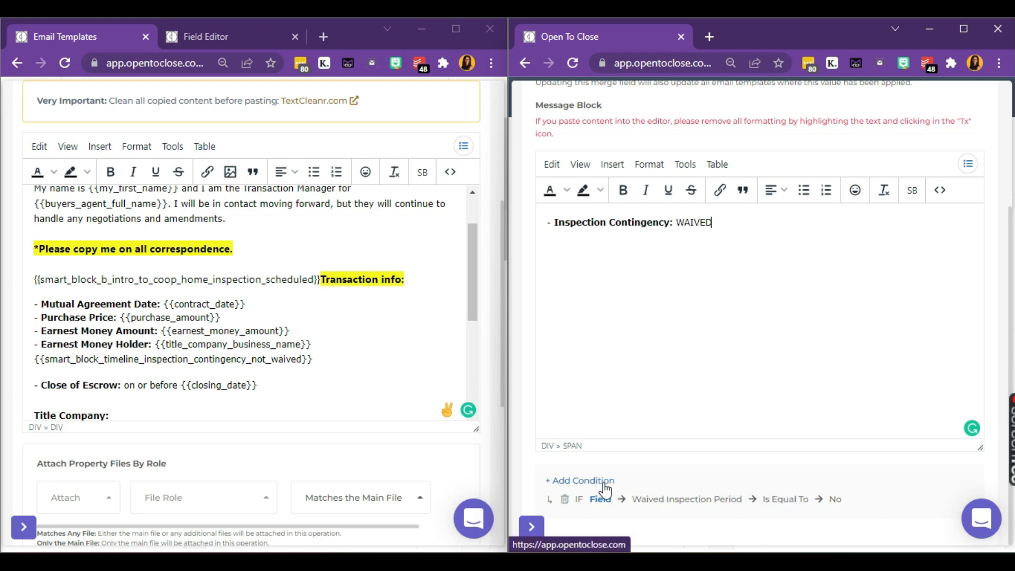
# Step: Delete the No condition and start a Property Field condition on Waived Inspection Period
pyautogui.click(565, 500)
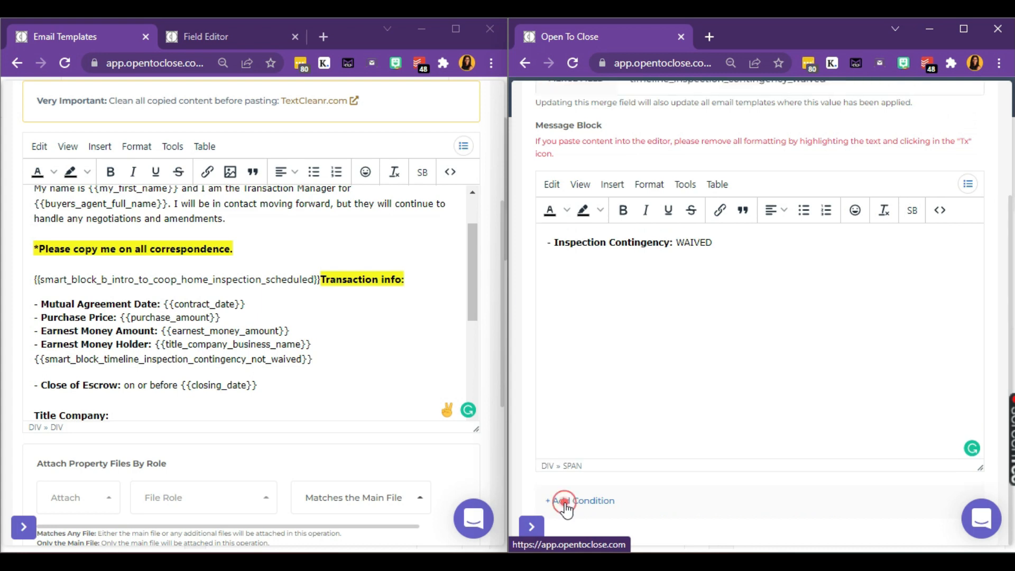
pyautogui.click(565, 506)
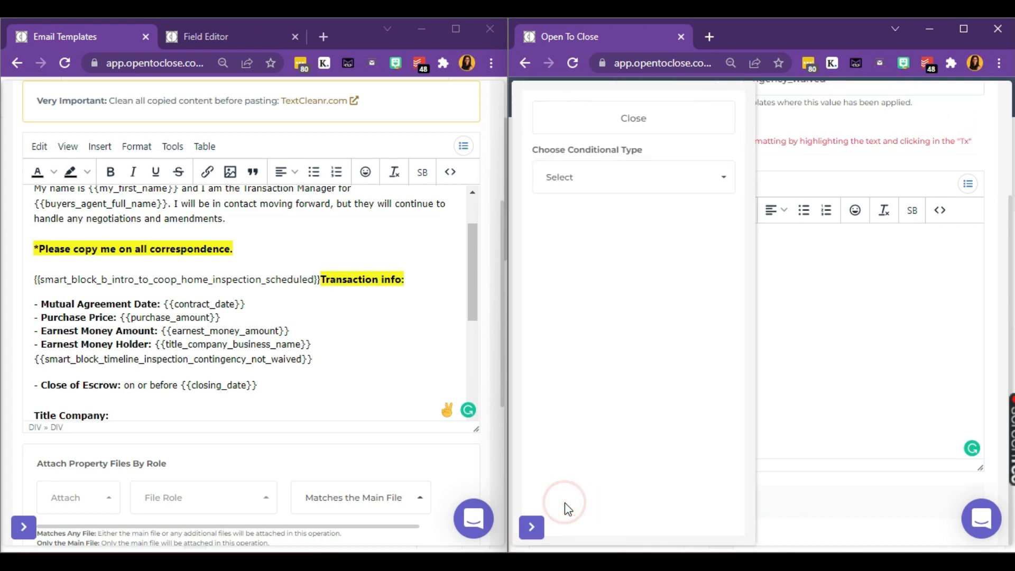
pyautogui.click(617, 178)
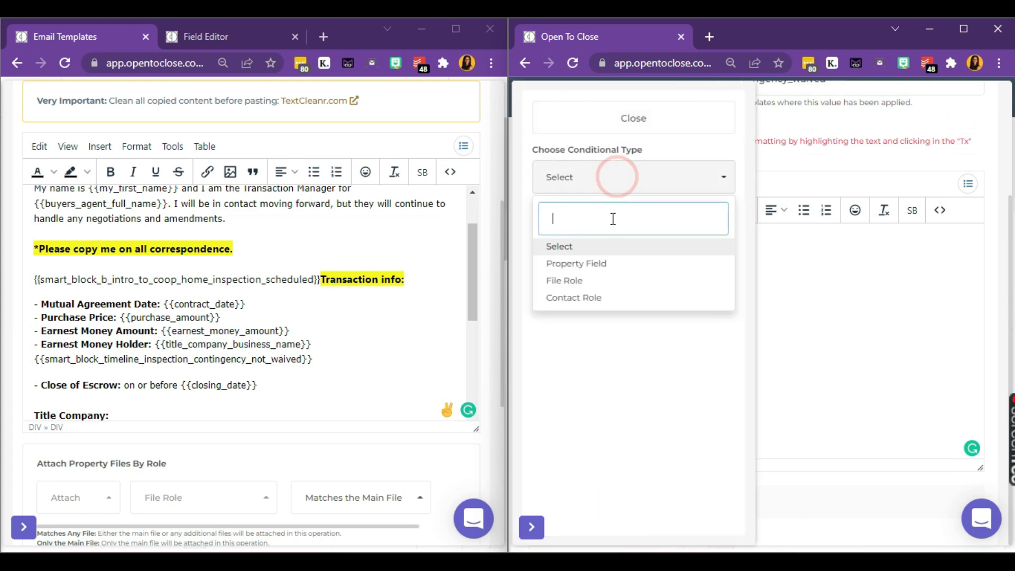
pyautogui.click(610, 265)
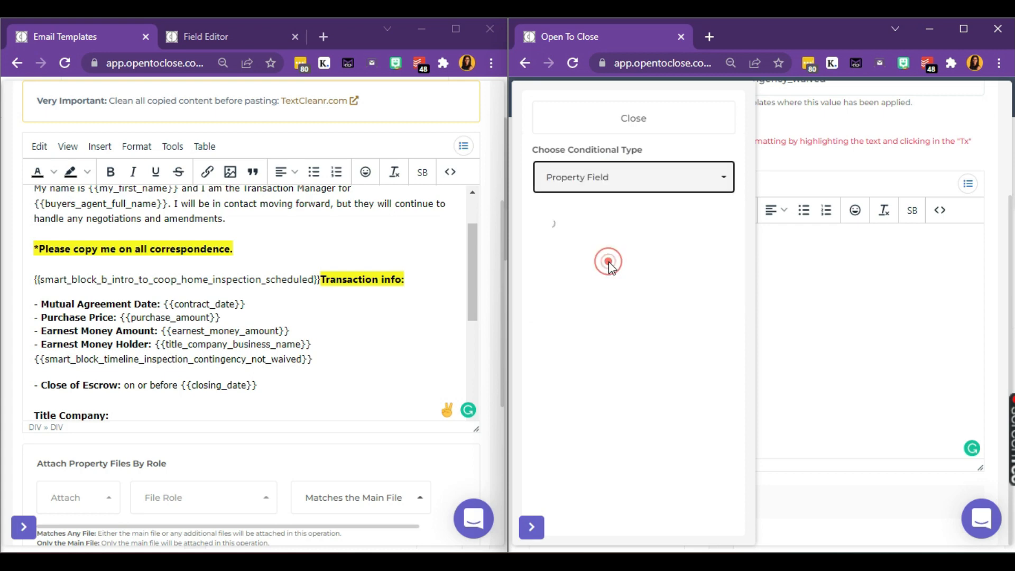
pyautogui.click(606, 228)
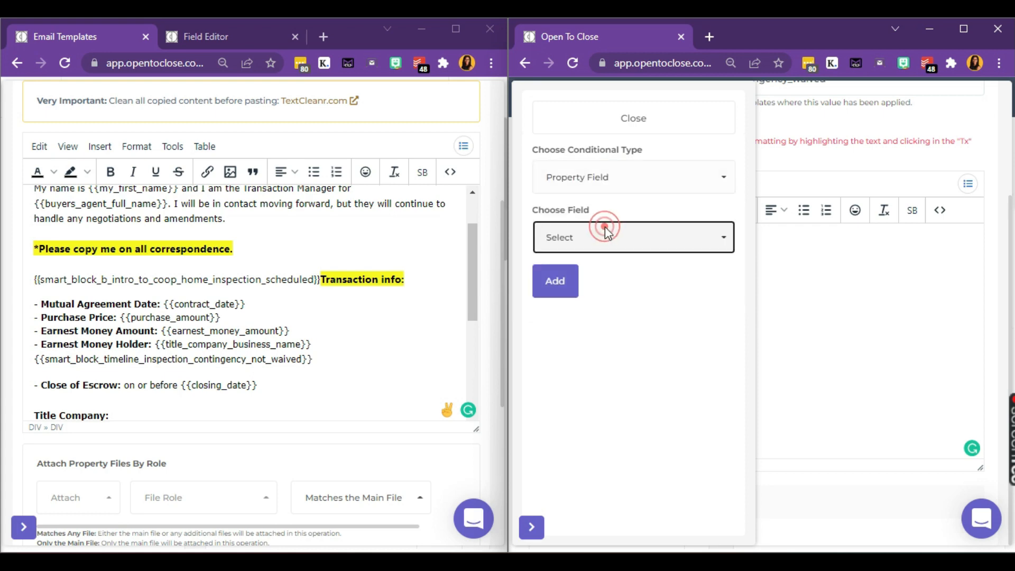
pyautogui.write('inspe')
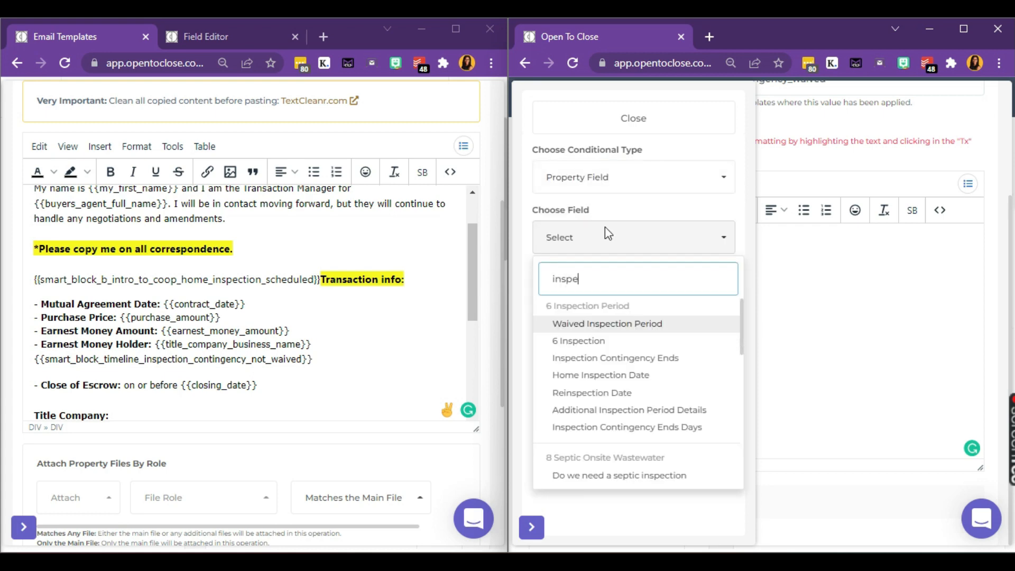
pyautogui.click(626, 329)
# Step: Set the condition to Is Equal To Yes and add it
pyautogui.click(611, 297)
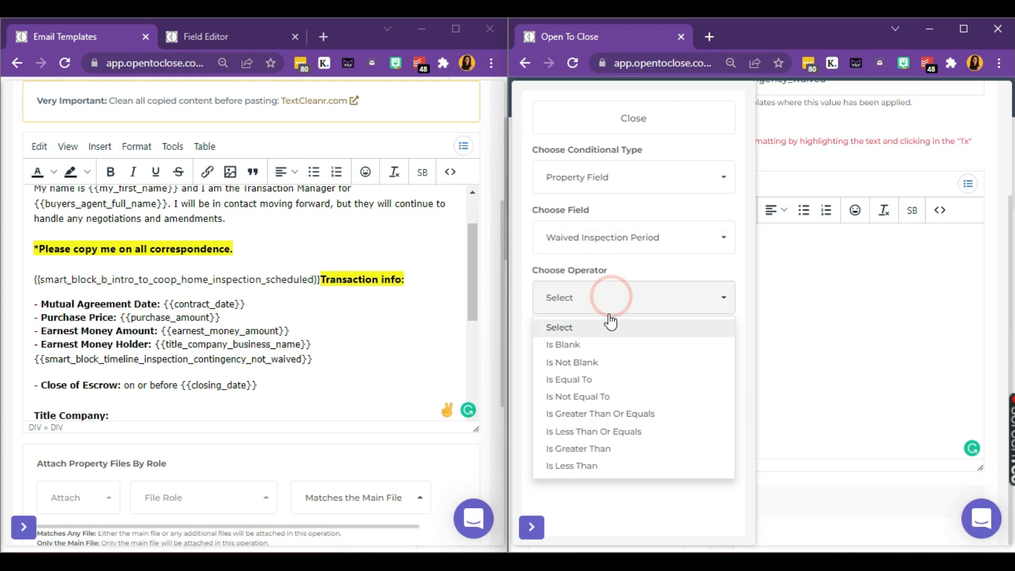
pyautogui.click(607, 380)
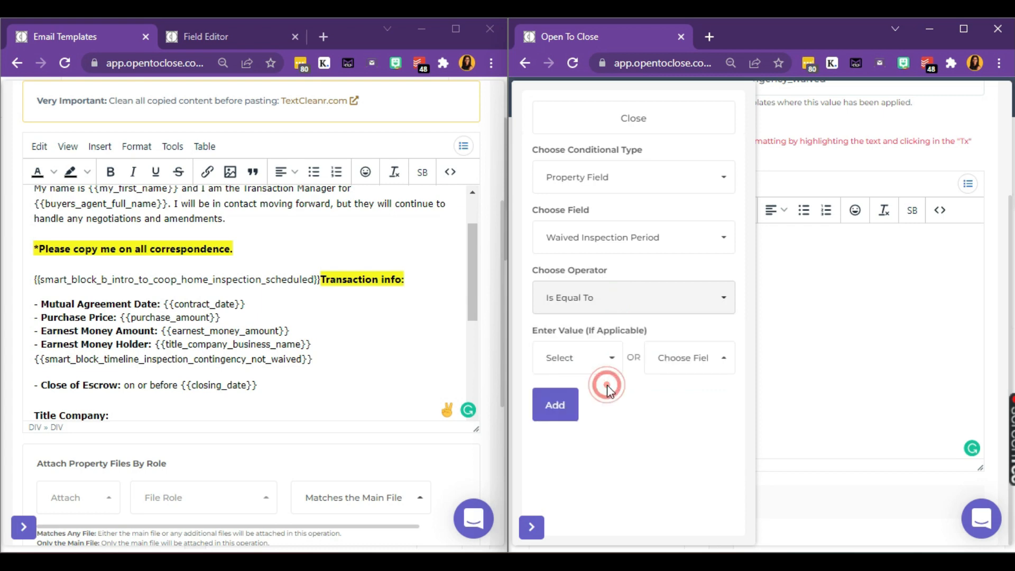
pyautogui.click(561, 360)
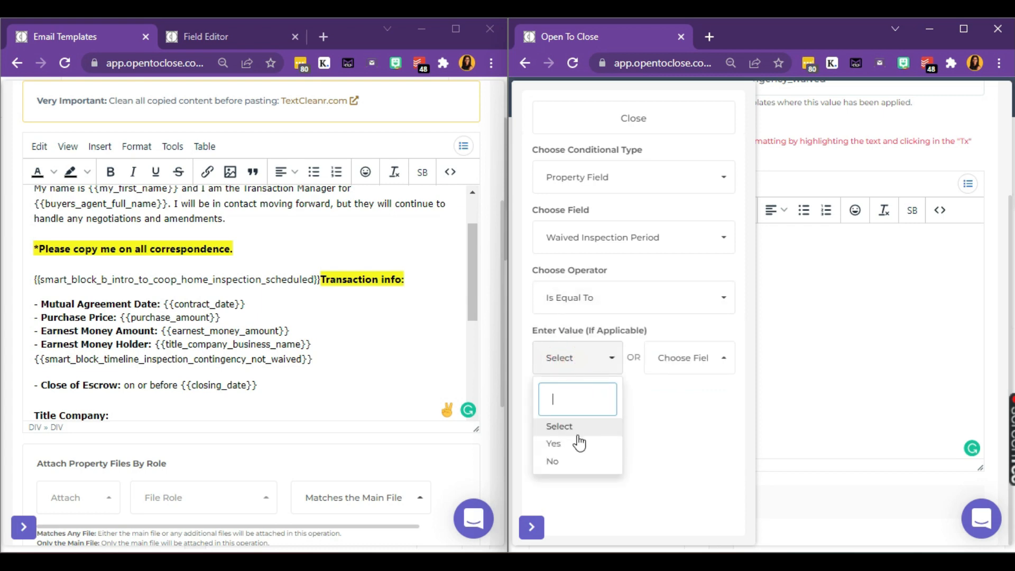
pyautogui.click(577, 442)
pyautogui.click(556, 406)
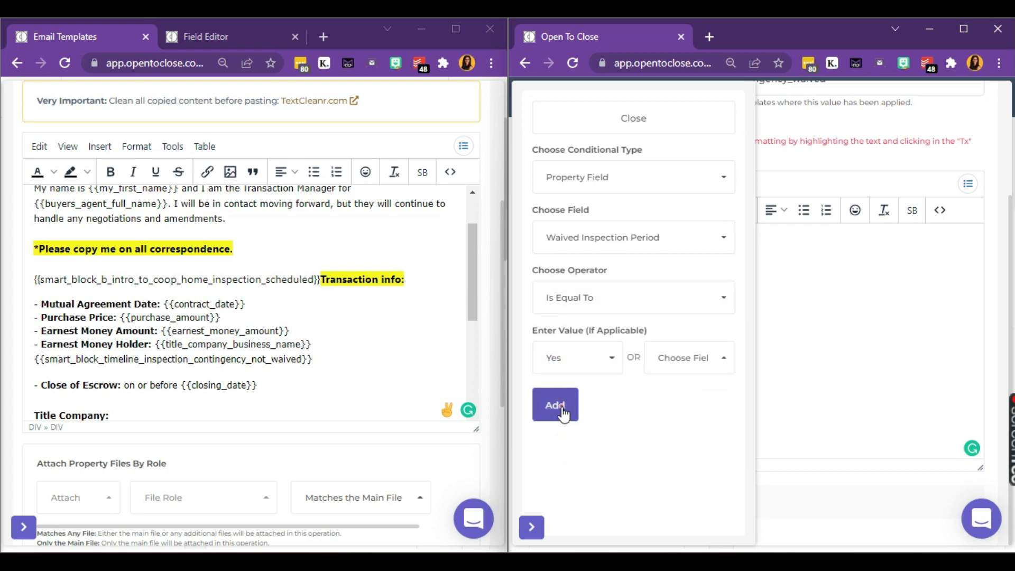
pyautogui.click(658, 118)
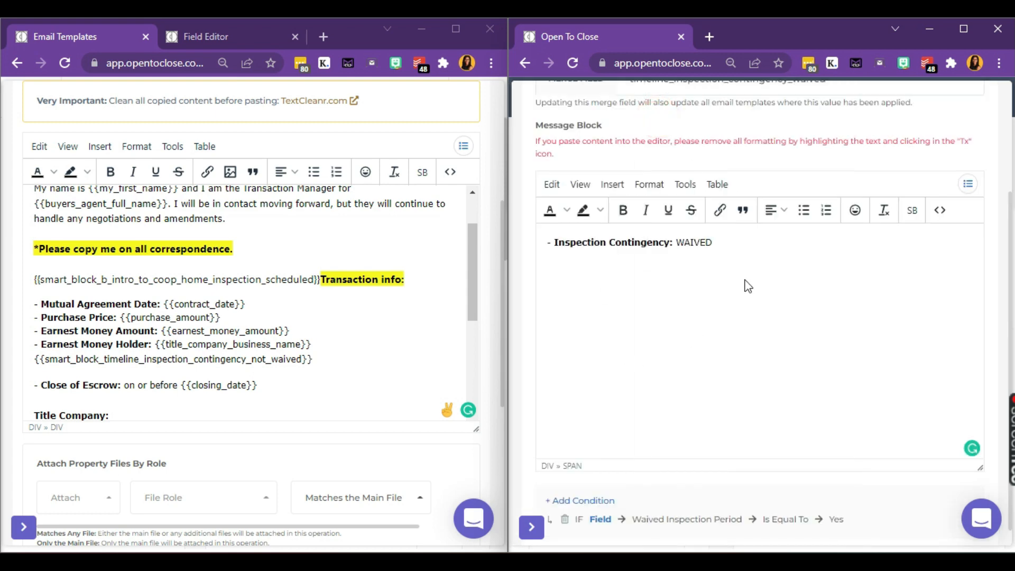
# Step: Copy the WAIVED timeline smart block tag and paste it below the not_waived tag
pyautogui.click(240, 374)
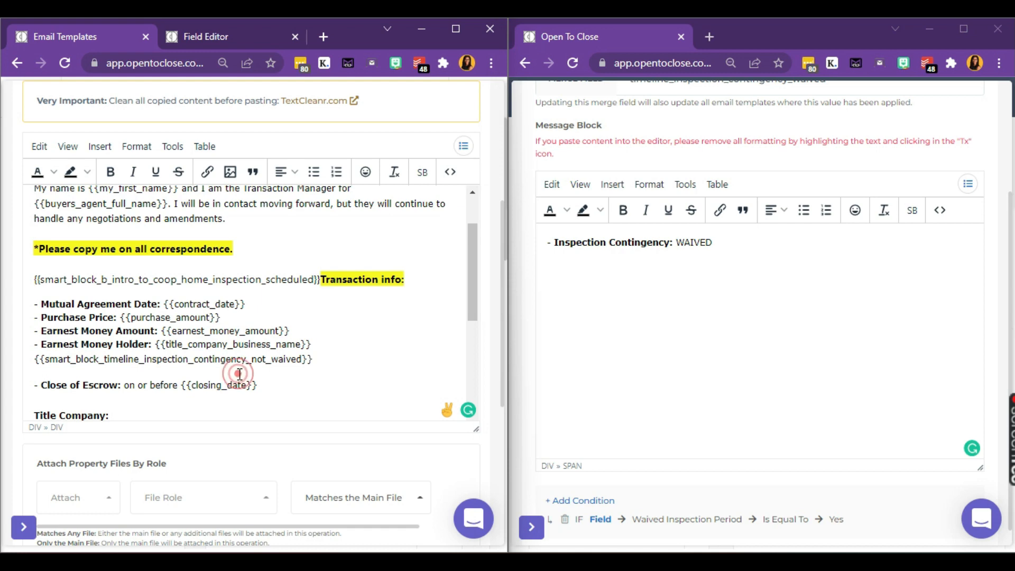
pyautogui.click(464, 149)
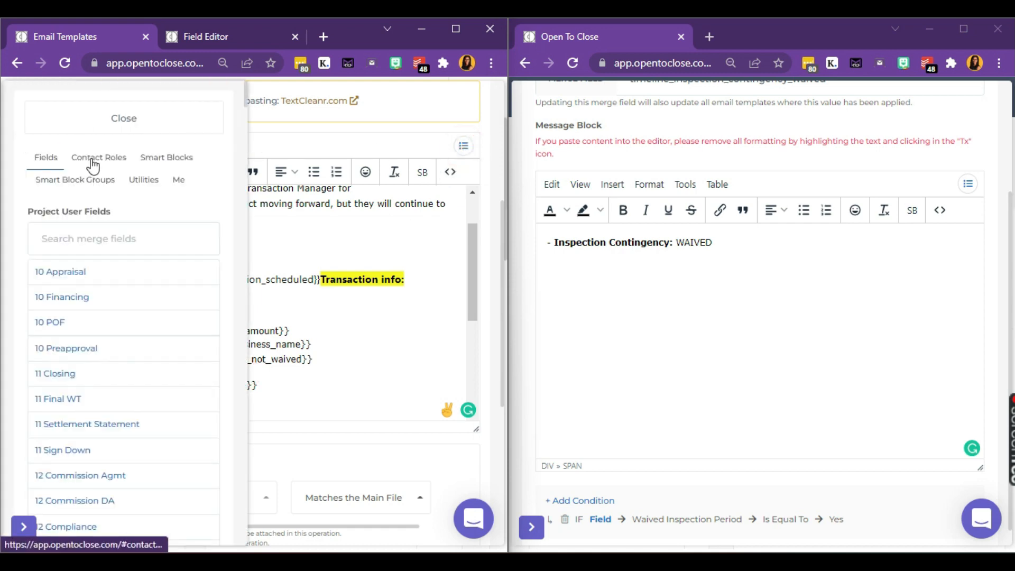
pyautogui.click(177, 157)
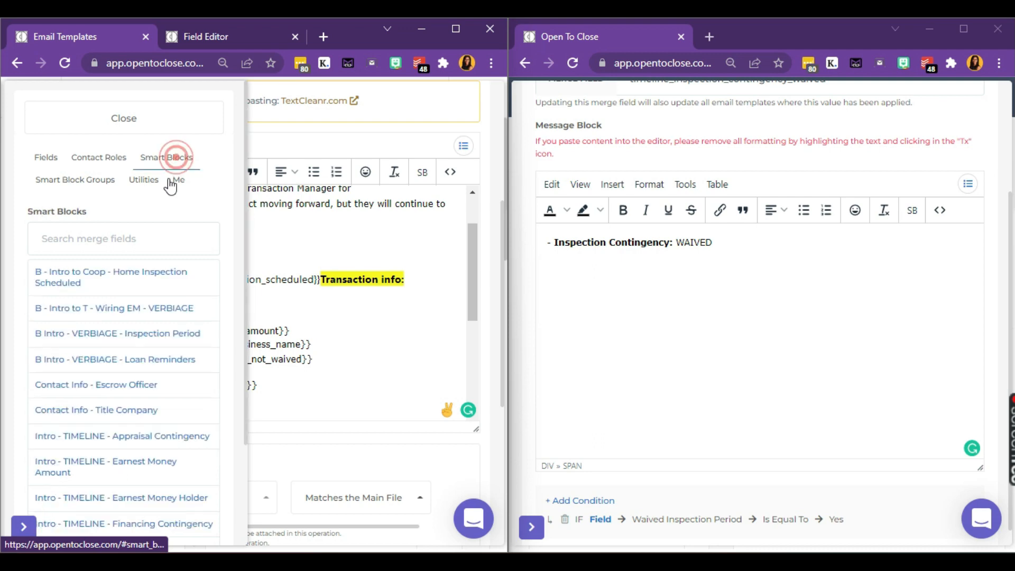
pyautogui.scroll(-3, 130, 324)
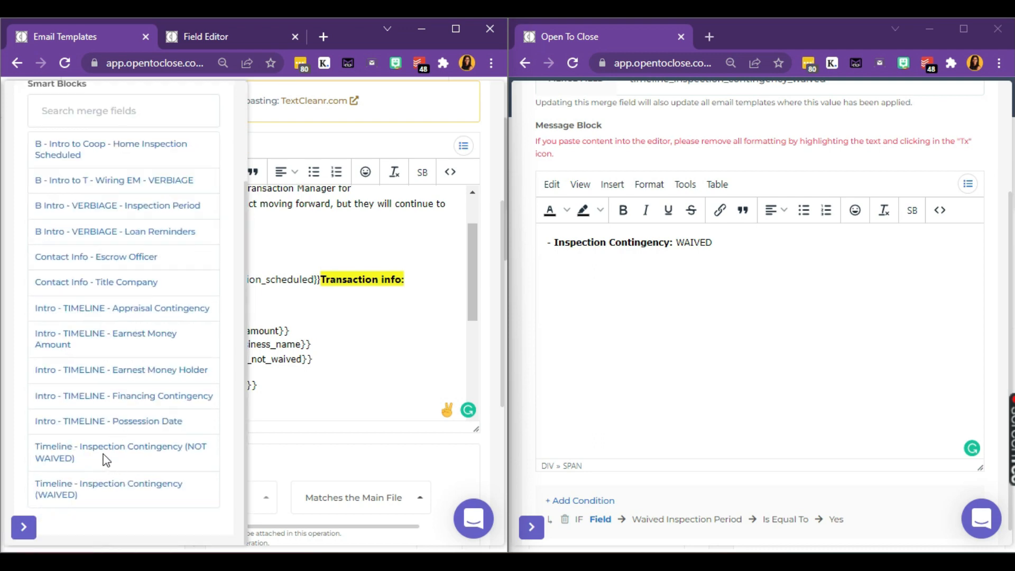
pyautogui.click(121, 484)
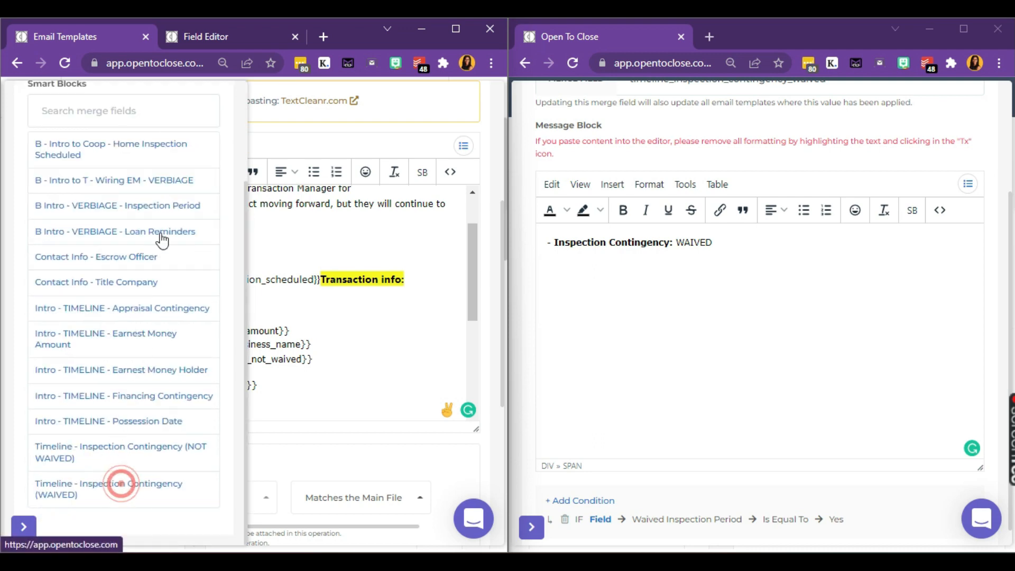
pyautogui.scroll(3, 159, 113)
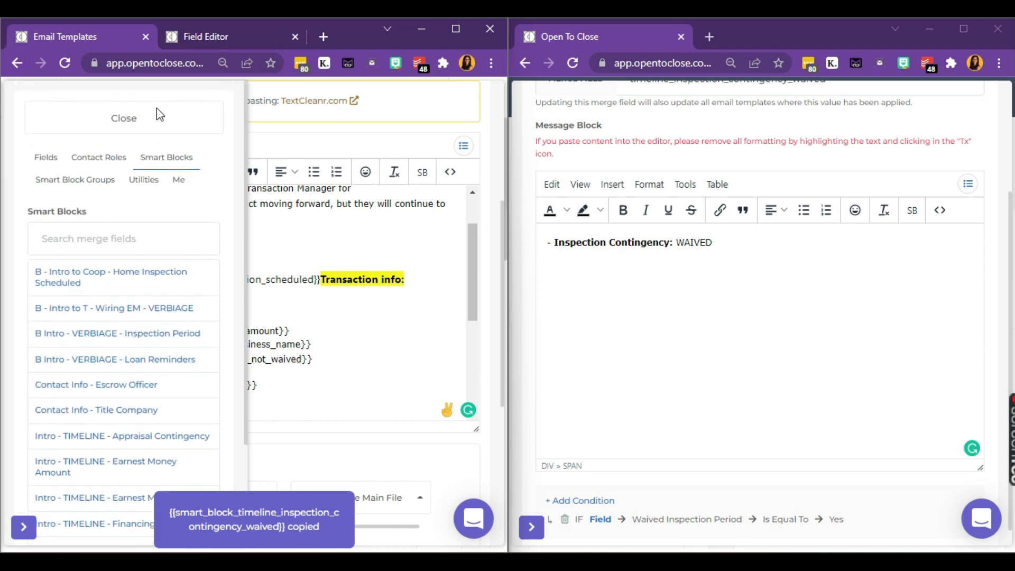
pyautogui.click(143, 132)
pyautogui.click(192, 370)
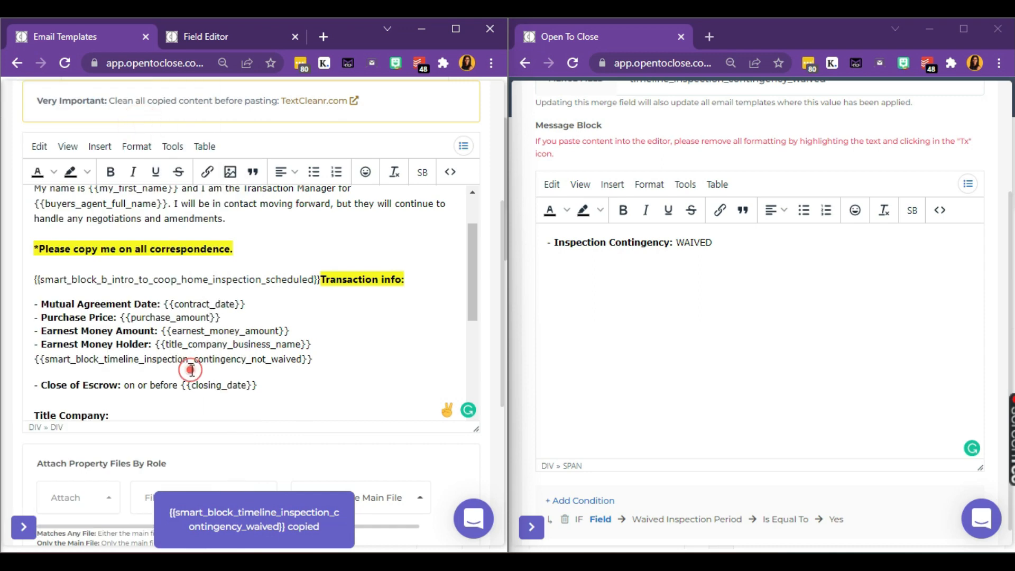
pyautogui.click(167, 372)
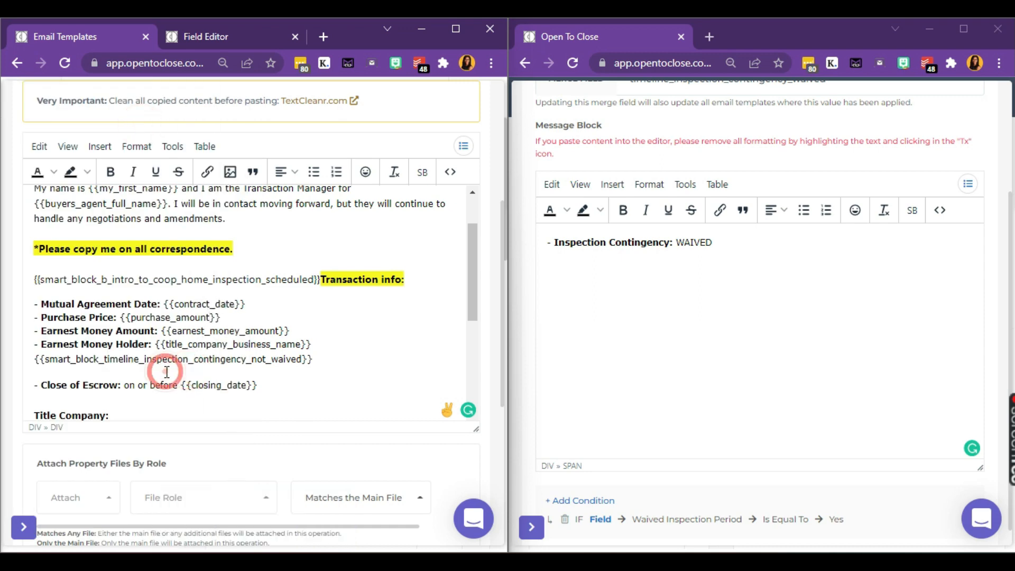
pyautogui.write('{{smart_block_timeline_inspection_contingency_waived}}')
pyautogui.scroll(-1, 223, 373)
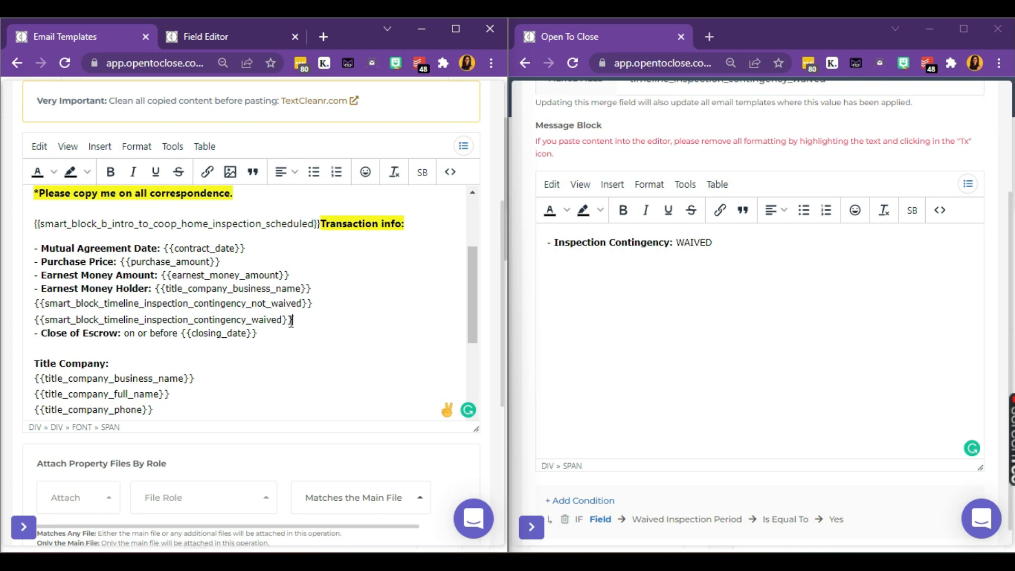
# Step: Remove the blank line so 'Transaction info:' sits directly after the intro smart block tag
pyautogui.scroll(1, 291, 321)
pyautogui.scroll(-1, 290, 321)
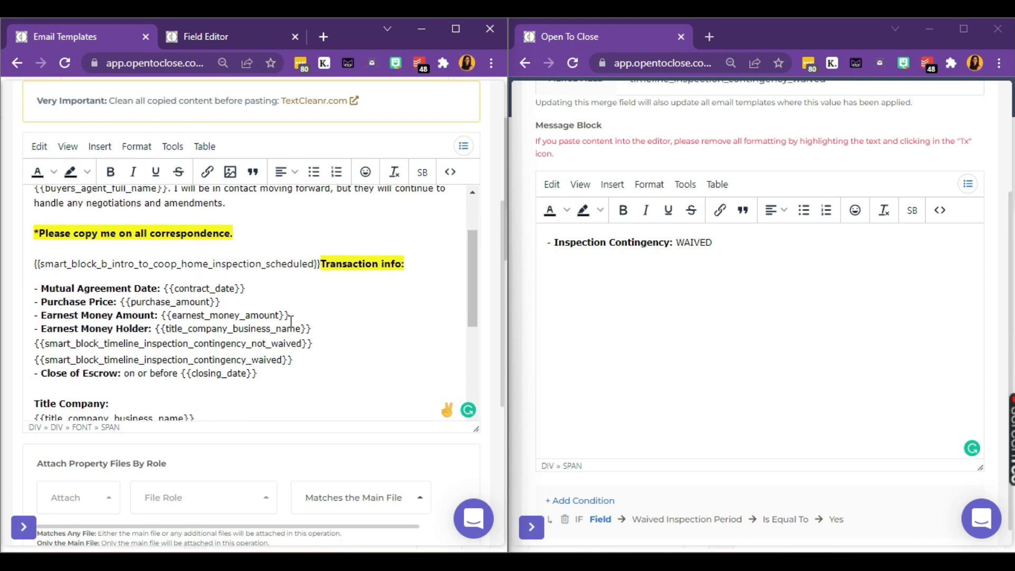
pyautogui.scroll(1, 290, 321)
pyautogui.scroll(-1, 290, 321)
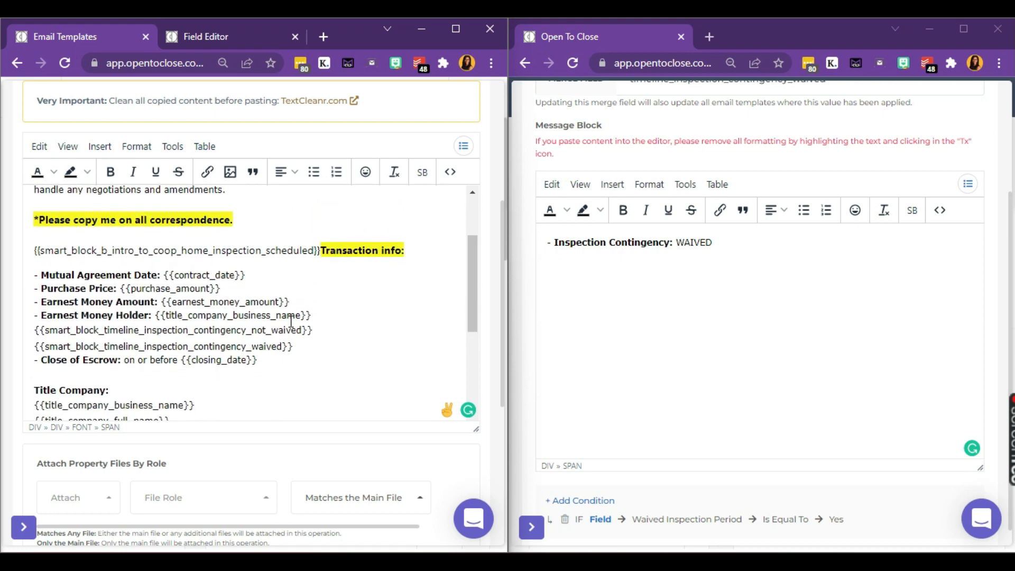
pyautogui.scroll(2, 290, 321)
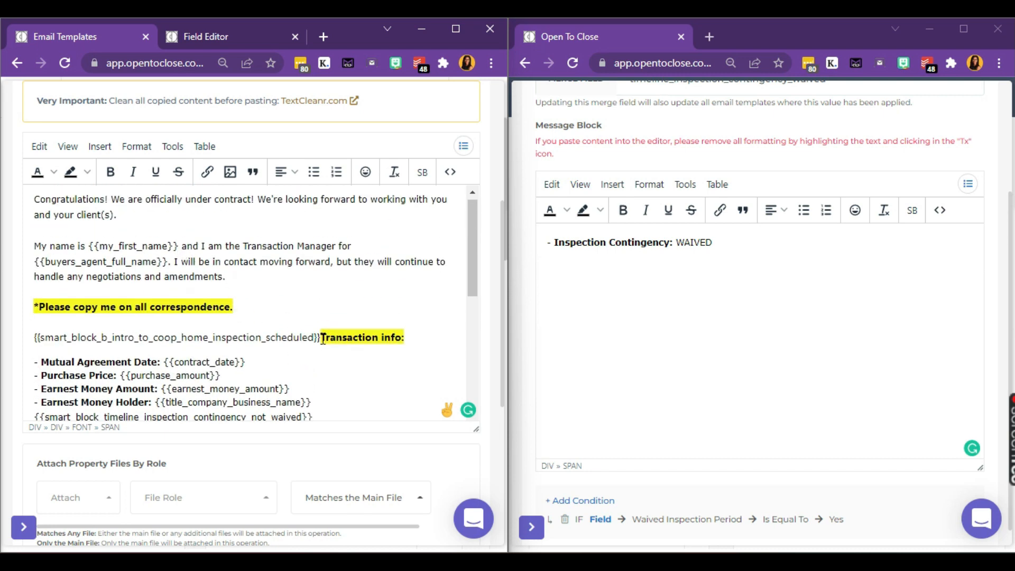
pyautogui.moveTo(321, 338); pyautogui.dragTo(216, 338)
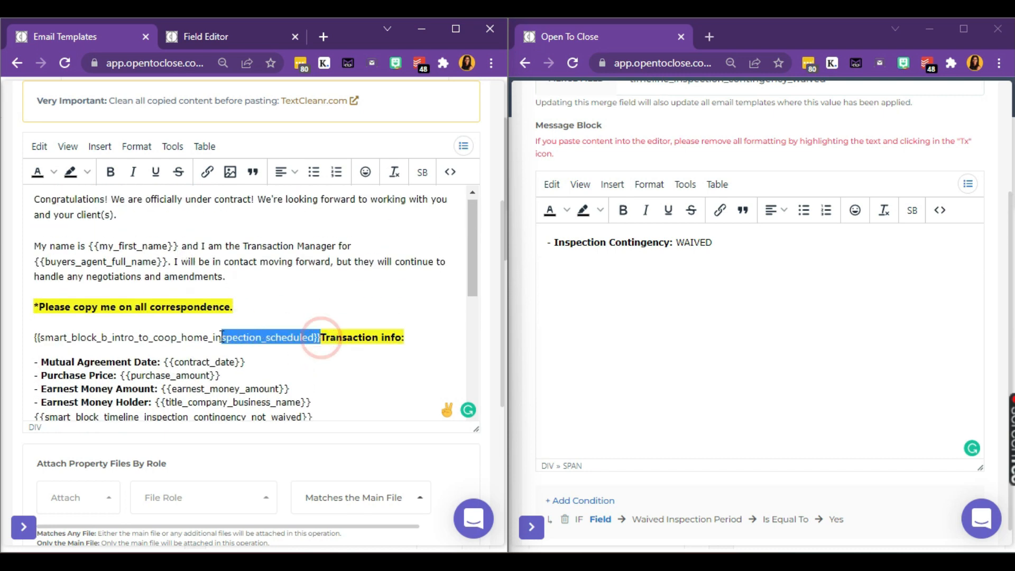
pyautogui.click(321, 337)
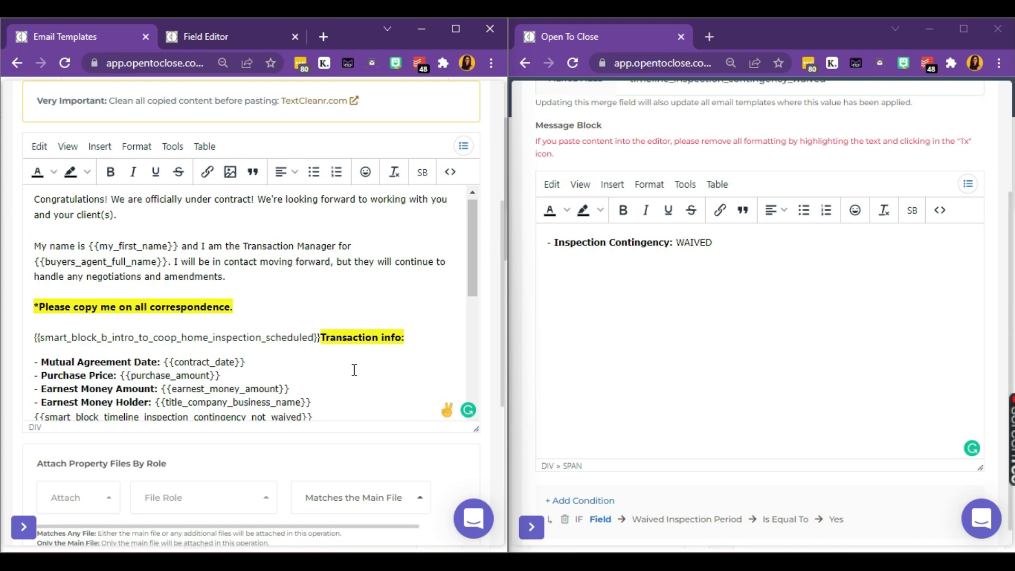
pyautogui.press('Return')
pyautogui.press('Return')
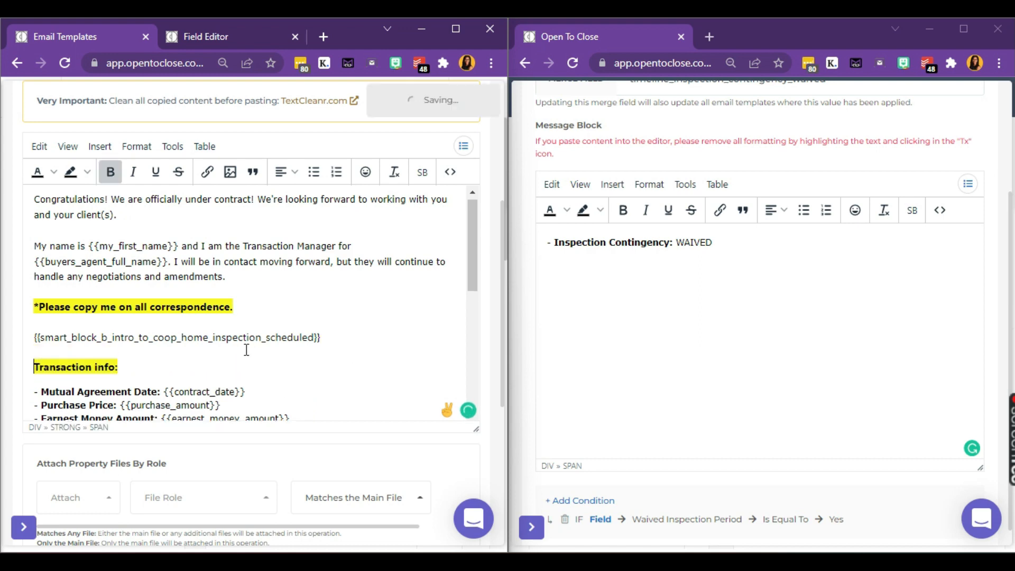
pyautogui.click(246, 350)
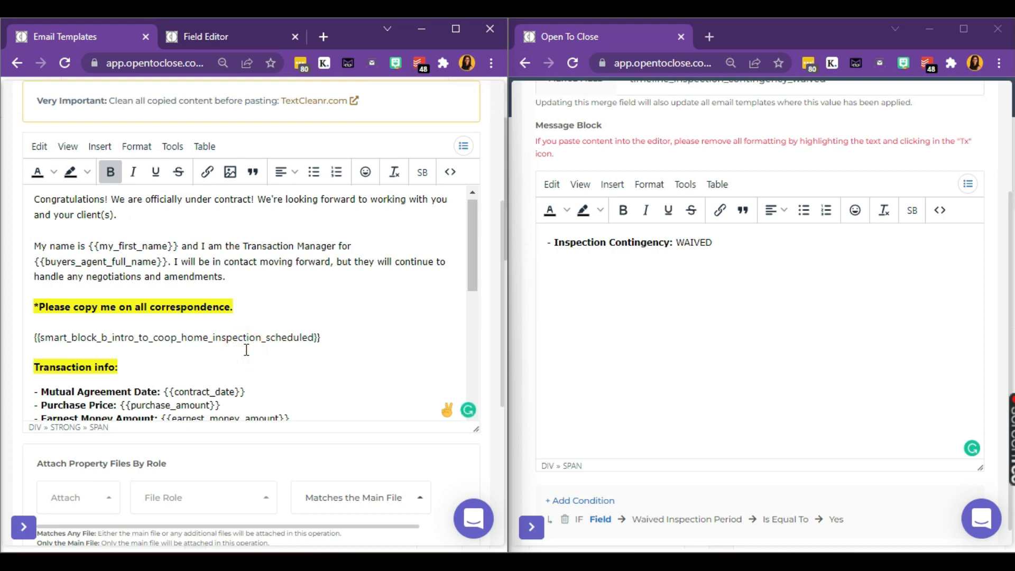
pyautogui.press('BackSpace')
pyautogui.press('BackSpace')
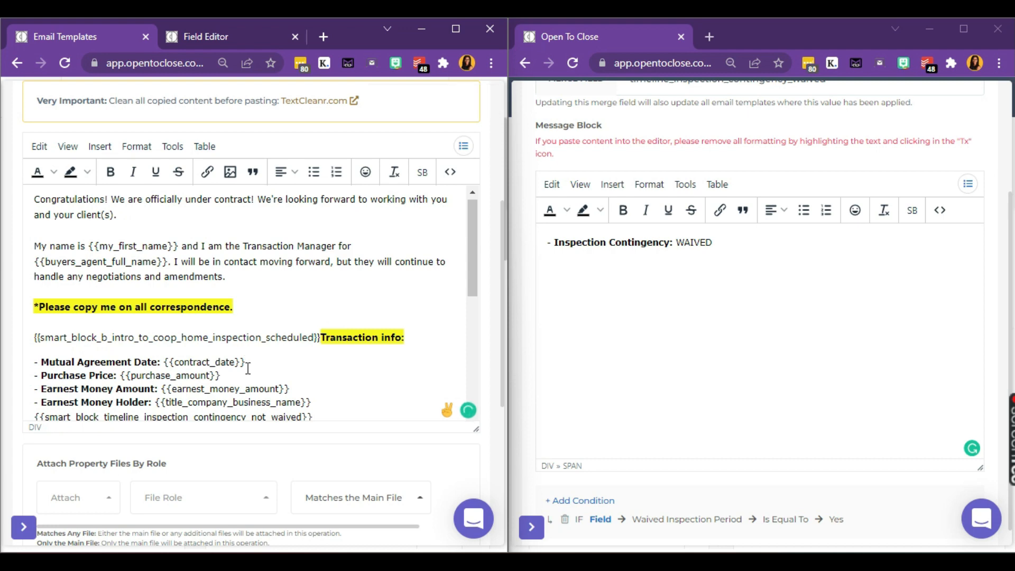
# Step: Select the 'on or before' wording in the Close of Escrow line
pyautogui.scroll(-3, 248, 369)
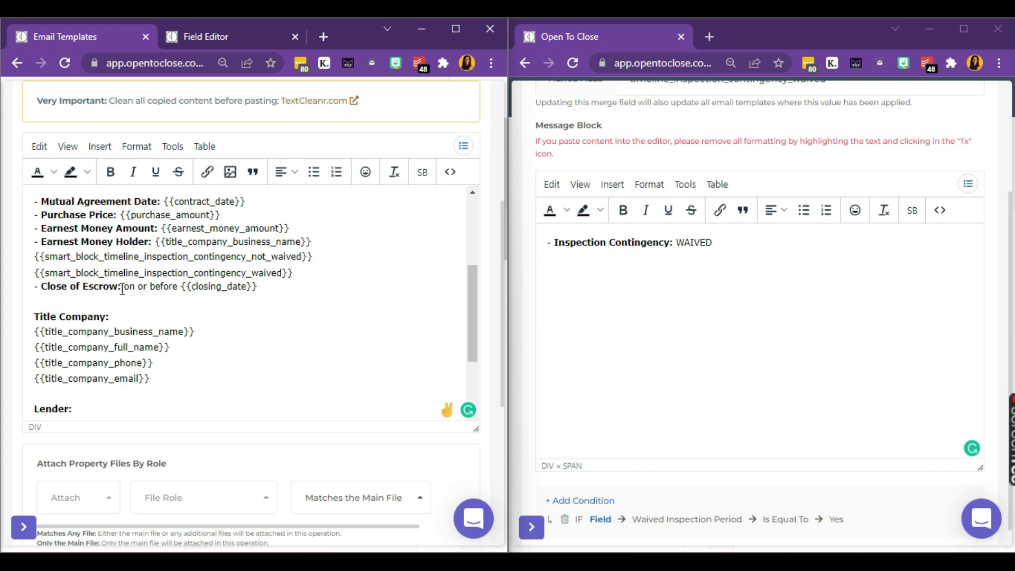
pyautogui.moveTo(122, 289); pyautogui.dragTo(180, 292)
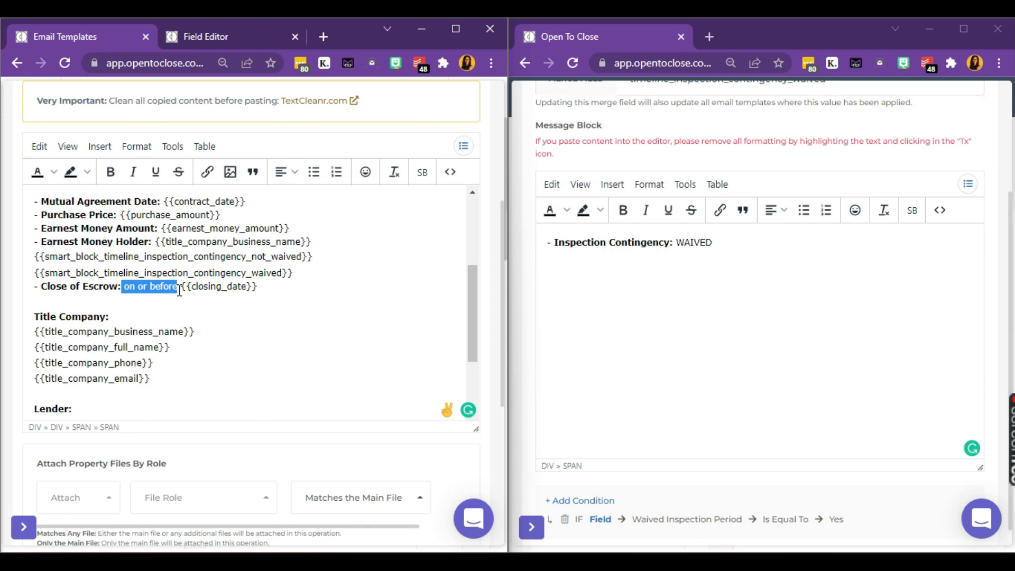
pyautogui.scroll(3, 595, 312)
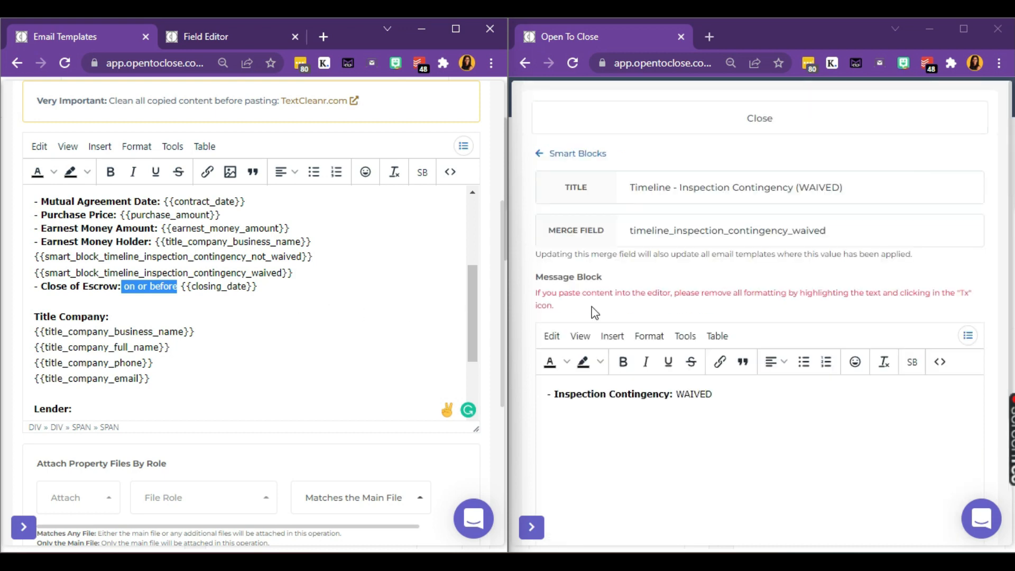
# Step: Add a smart block named 'Timeline - On or Before Closing' with merge field timeline_on_or_before_closing
pyautogui.click(590, 154)
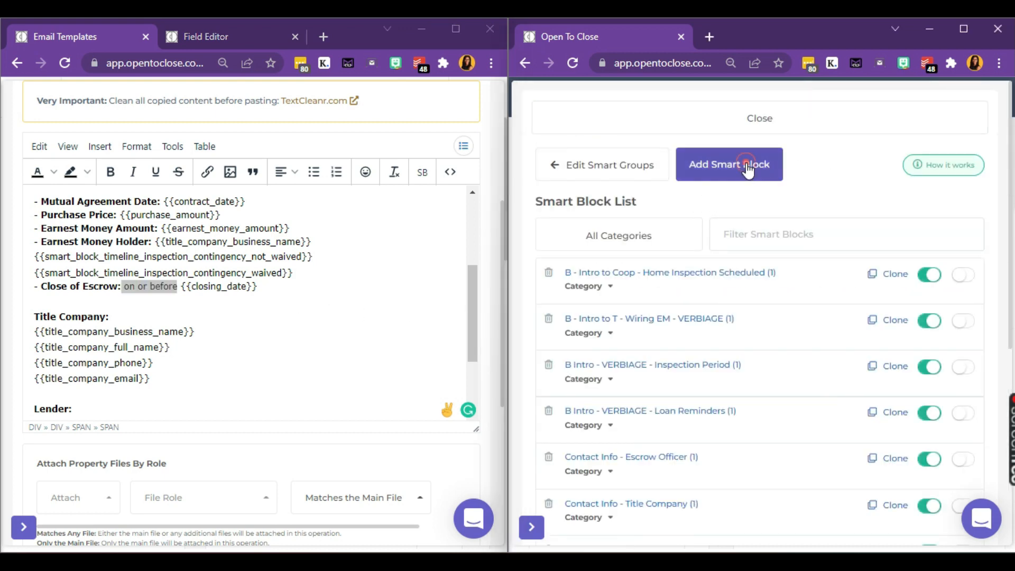
pyautogui.click(748, 170)
pyautogui.click(746, 233)
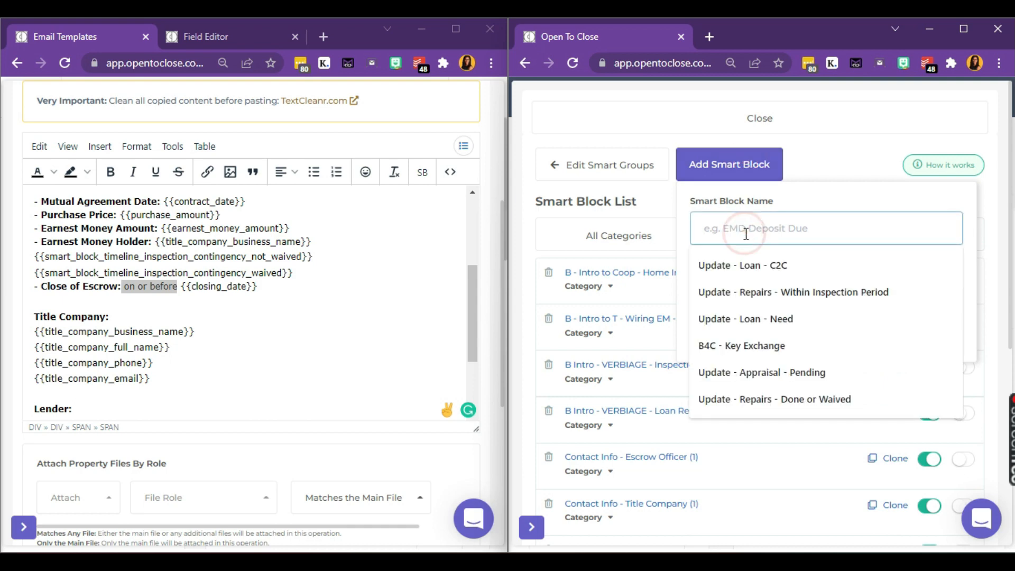
pyautogui.write('B - In')
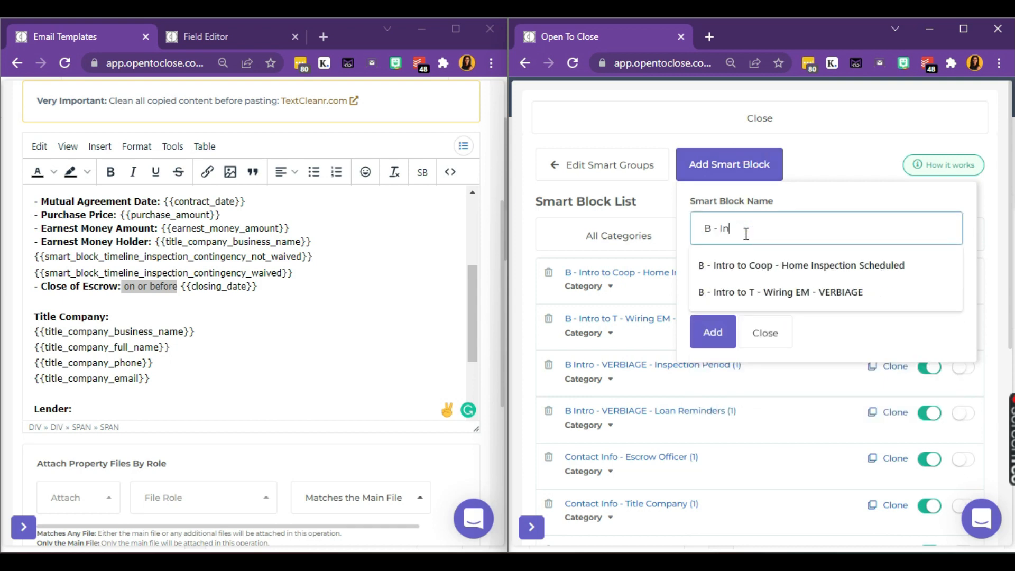
pyautogui.press('BackSpace')
pyautogui.press('BackSpace')
pyautogui.press('BackSpace')
pyautogui.press('BackSpace')
pyautogui.press('BackSpace')
pyautogui.press('BackSpace')
pyautogui.write('T')
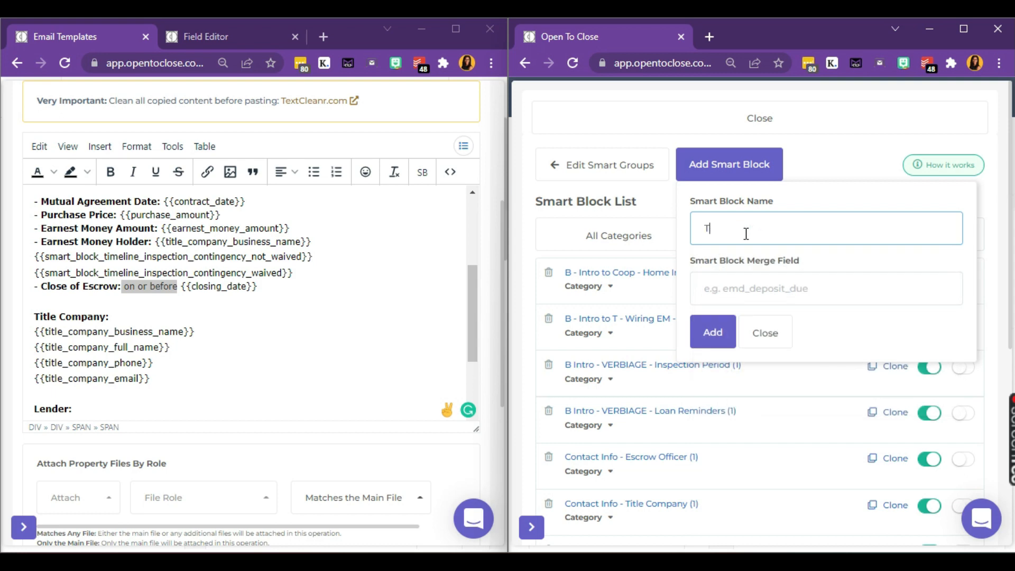
pyautogui.write('imeline -')
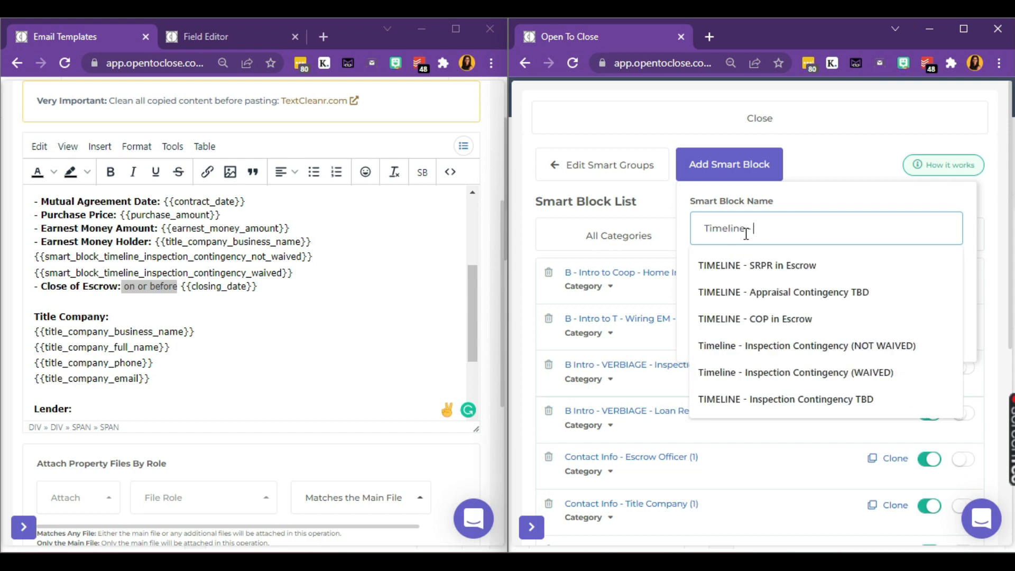
pyautogui.write(' On or')
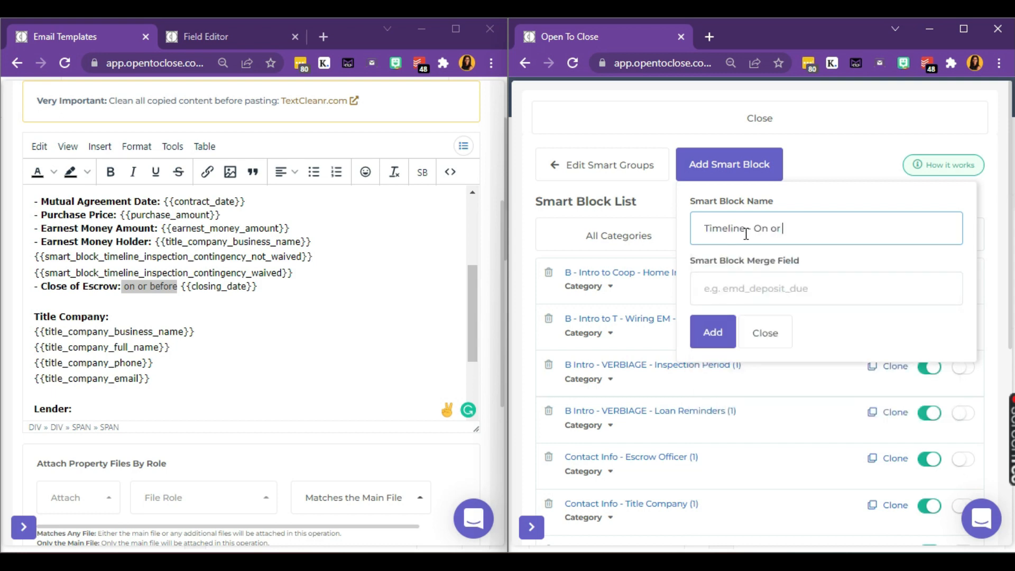
pyautogui.write(' Beof')
pyautogui.write(' Closing')
pyautogui.hotkey('ctrl', 'a')
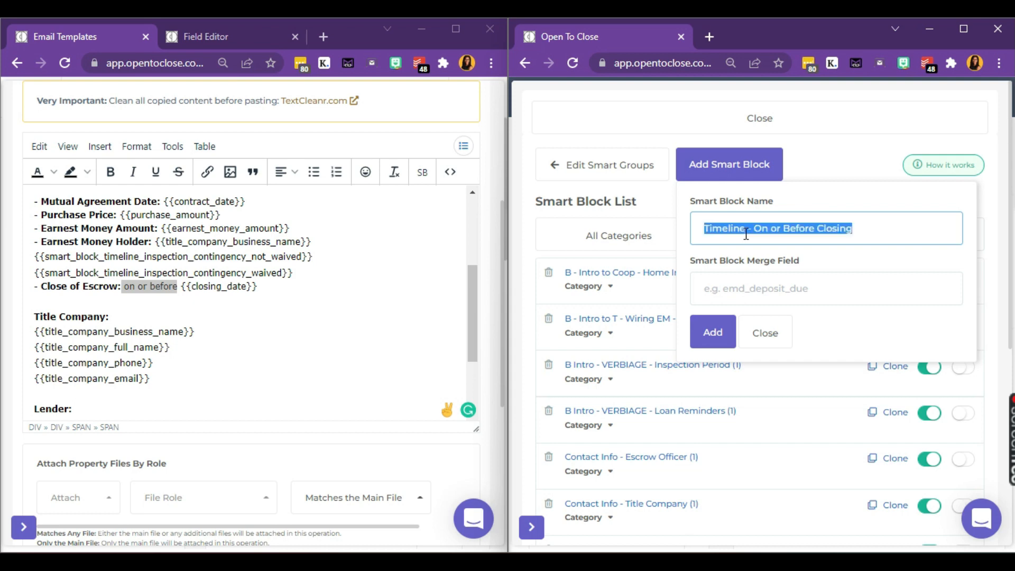
pyautogui.press('Tab')
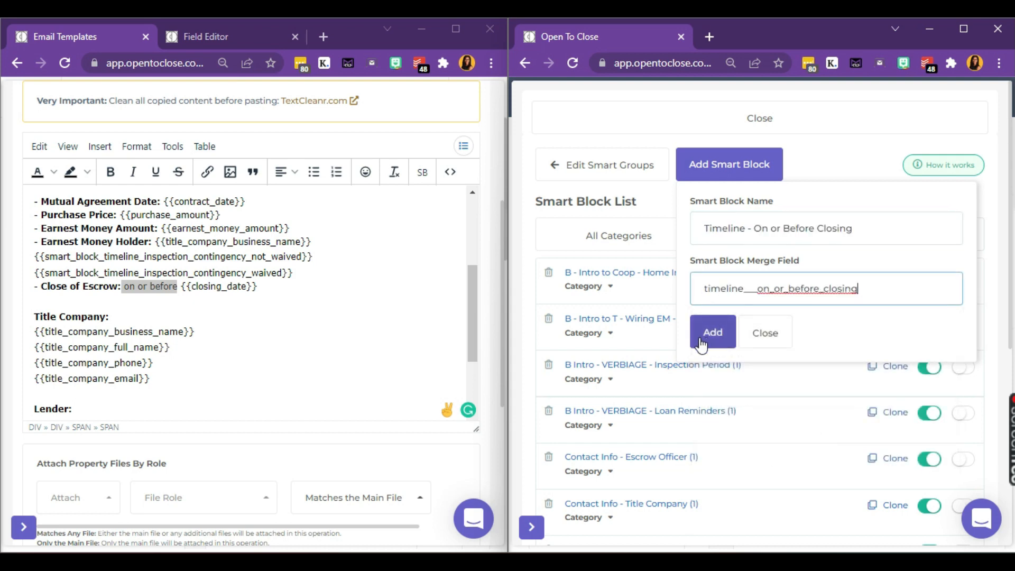
pyautogui.click(701, 338)
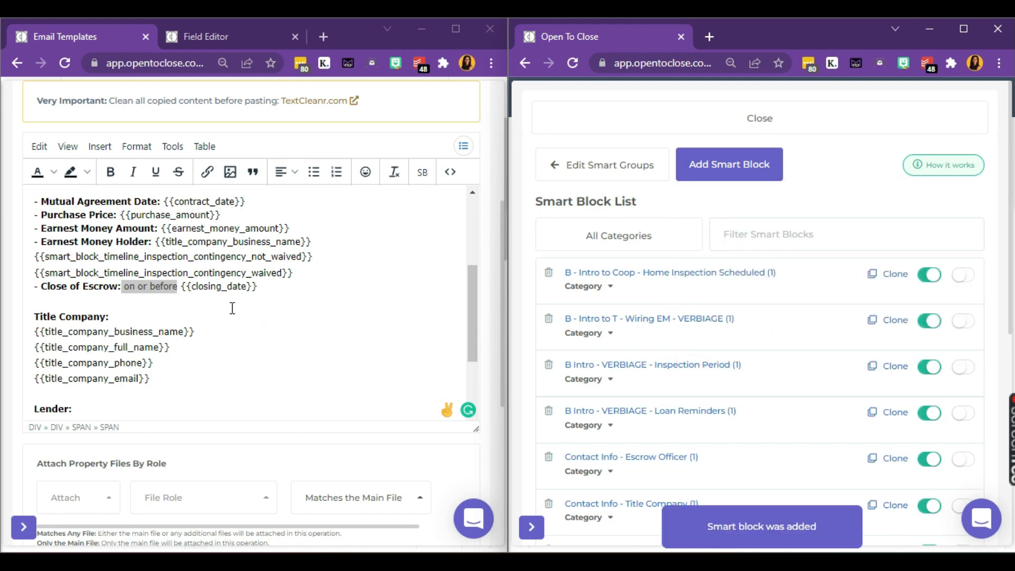
pyautogui.scroll(-3, 738, 260)
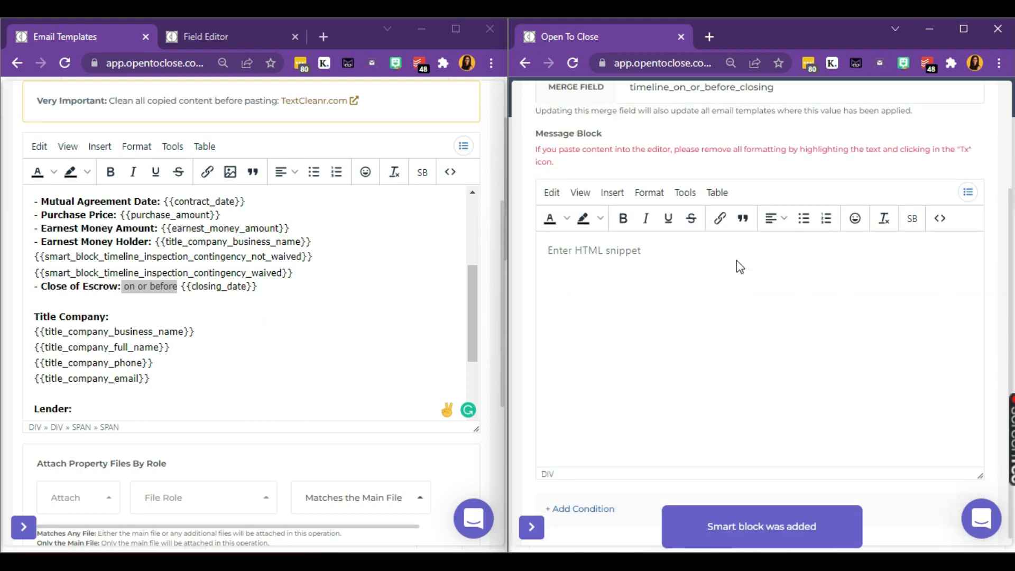
# Step: Cut 'on or before' from the Close of Escrow line and paste it into the smart block message
pyautogui.click(182, 286)
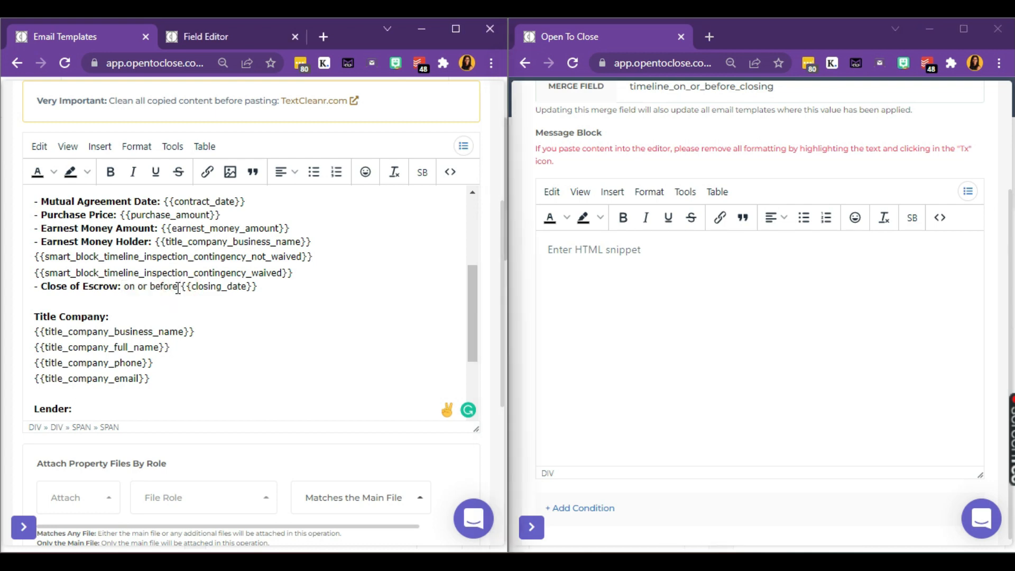
pyautogui.moveTo(178, 288); pyautogui.dragTo(126, 286)
pyautogui.hotkey('ctrl', 'c')
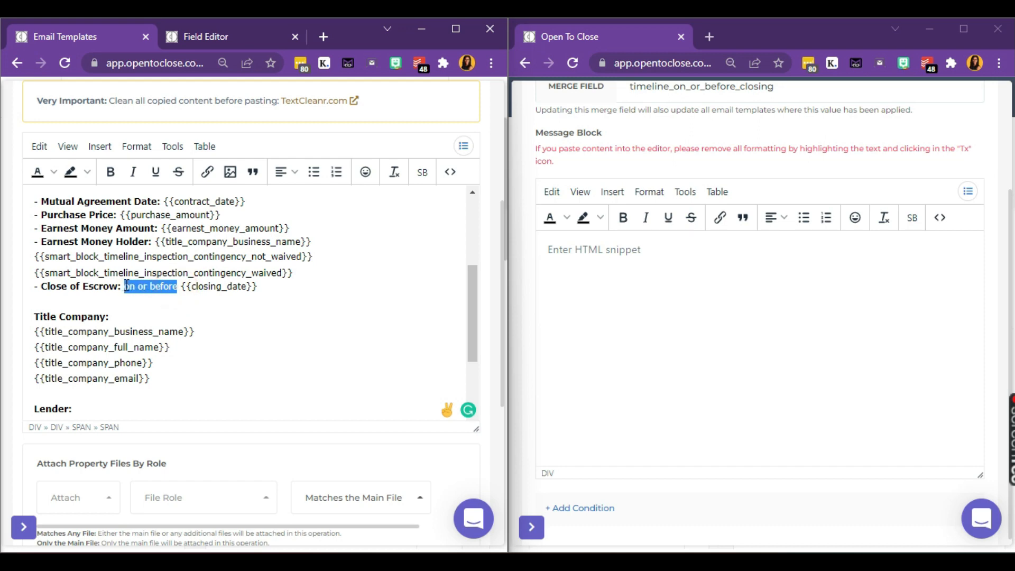
pyautogui.press('BackSpace')
pyautogui.press('BackSpace')
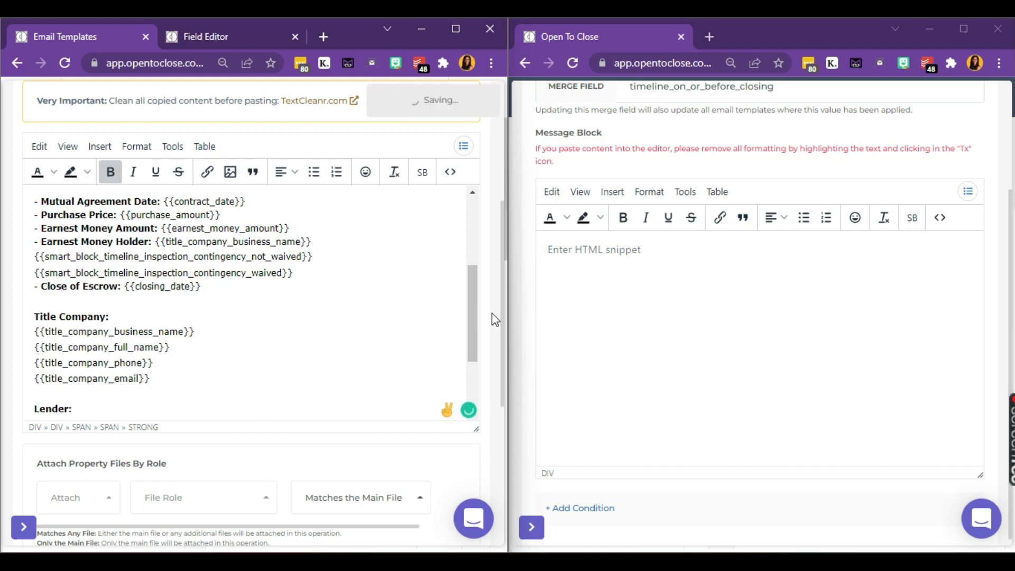
pyautogui.click(605, 288)
pyautogui.hotkey('ctrl', 'v')
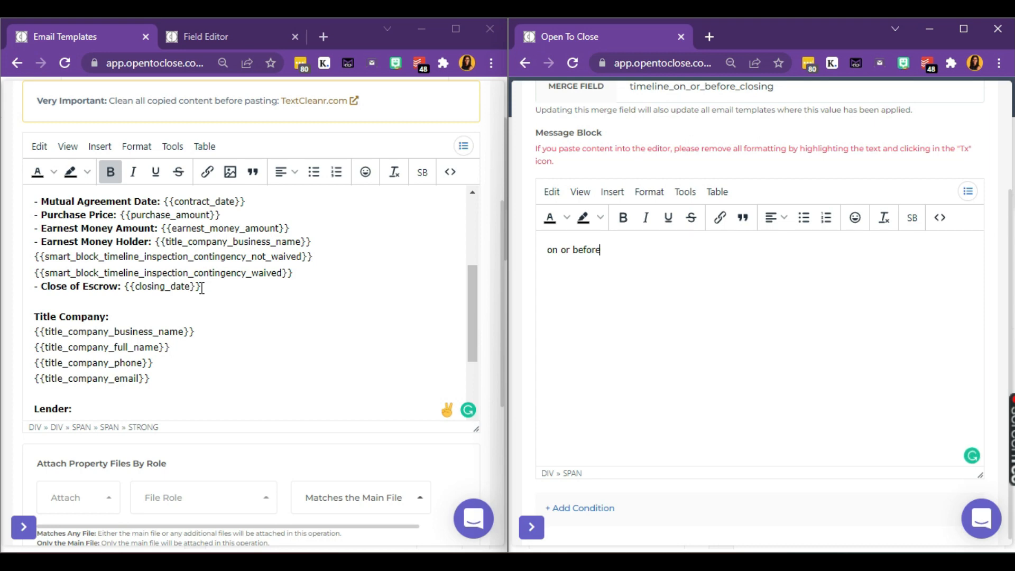
# Step: Remove the retyped 'on or before' from the Close of Escrow line, keeping it only in the message
pyautogui.click(126, 286)
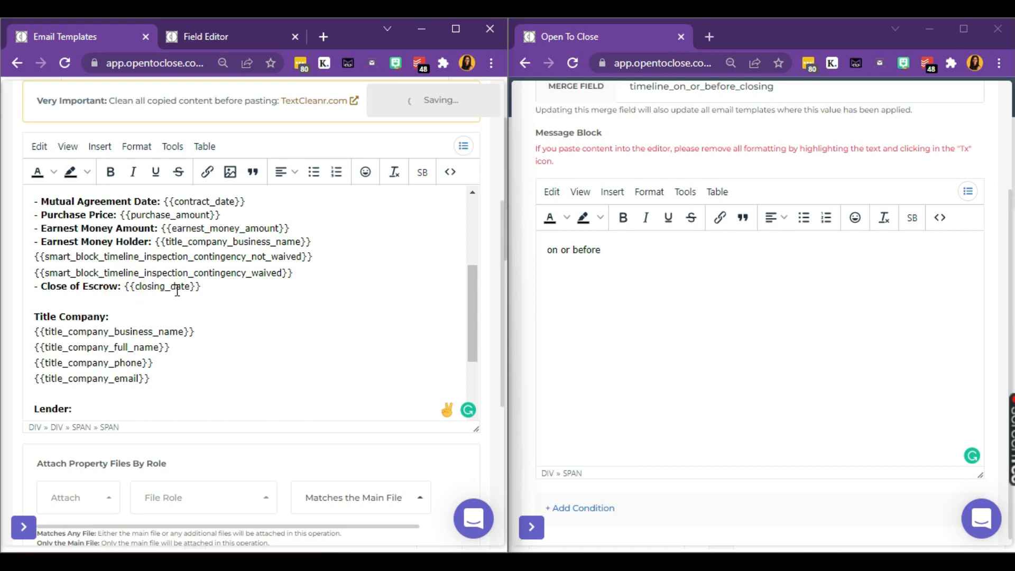
pyautogui.write('on or')
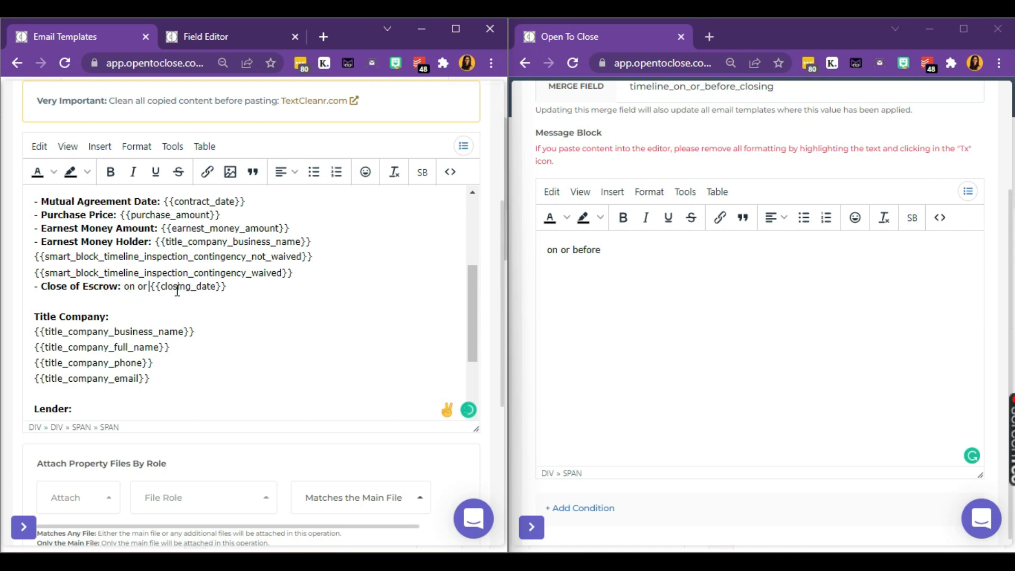
pyautogui.write(' before')
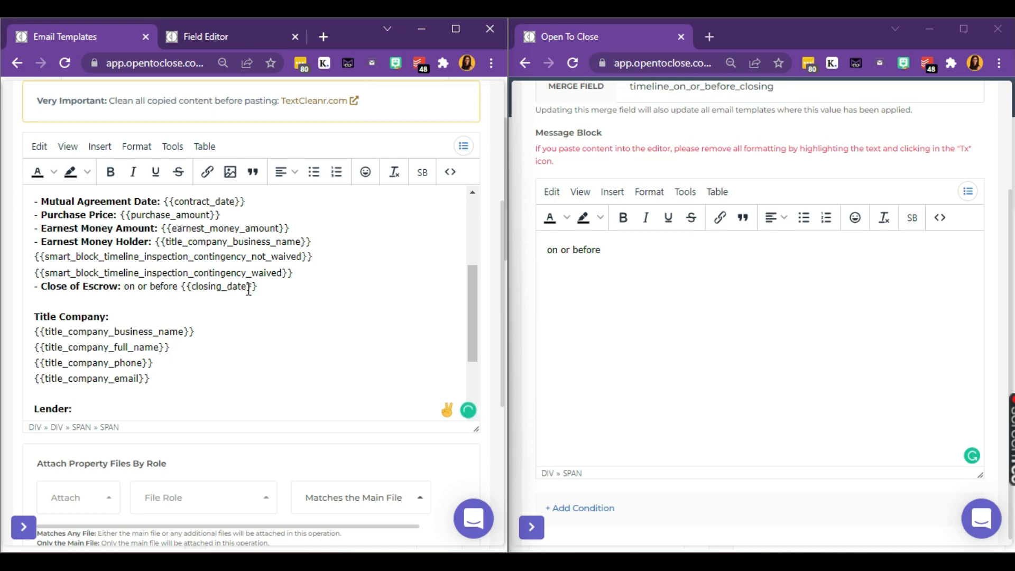
pyautogui.click(638, 246)
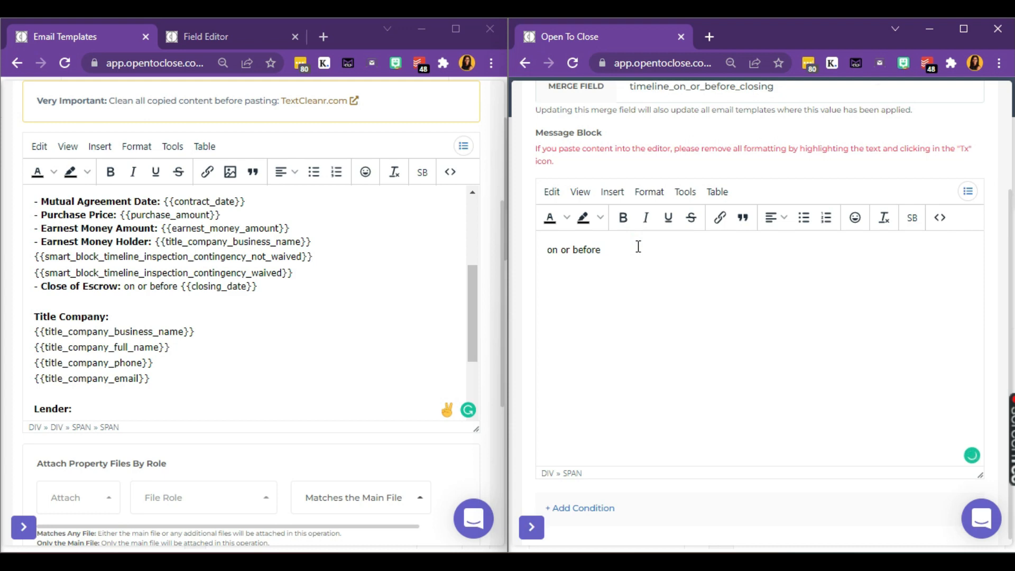
pyautogui.click(183, 287)
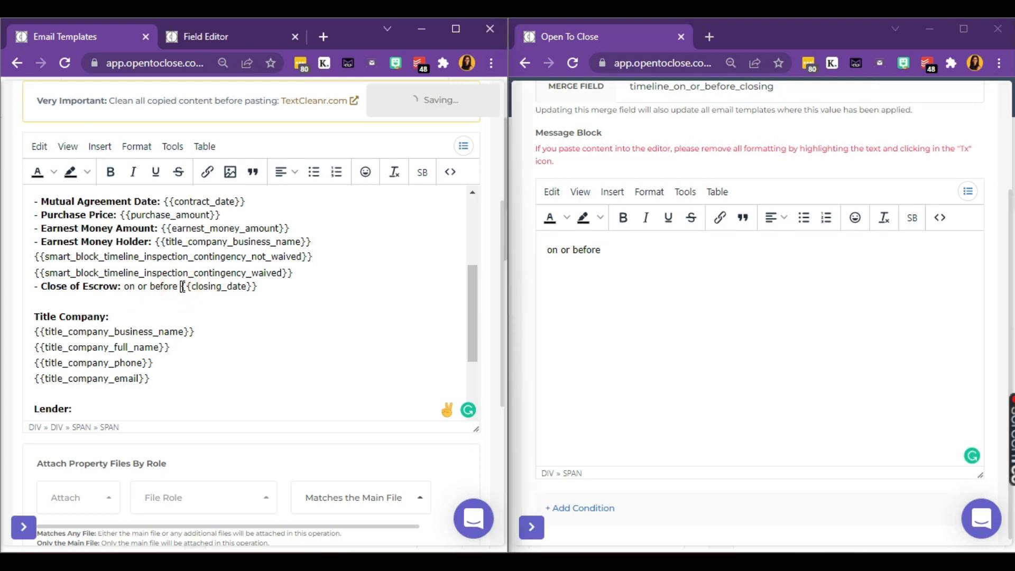
pyautogui.press('BackSpace')
pyautogui.press('BackSpace')
pyautogui.press('BackSpace')
pyautogui.press('BackSpace')
pyautogui.press('BackSpace')
pyautogui.press('BackSpace')
pyautogui.press('BackSpace')
pyautogui.press('BackSpace')
pyautogui.press('BackSpace')
pyautogui.press('BackSpace')
pyautogui.press('BackSpace')
pyautogui.press('BackSpace')
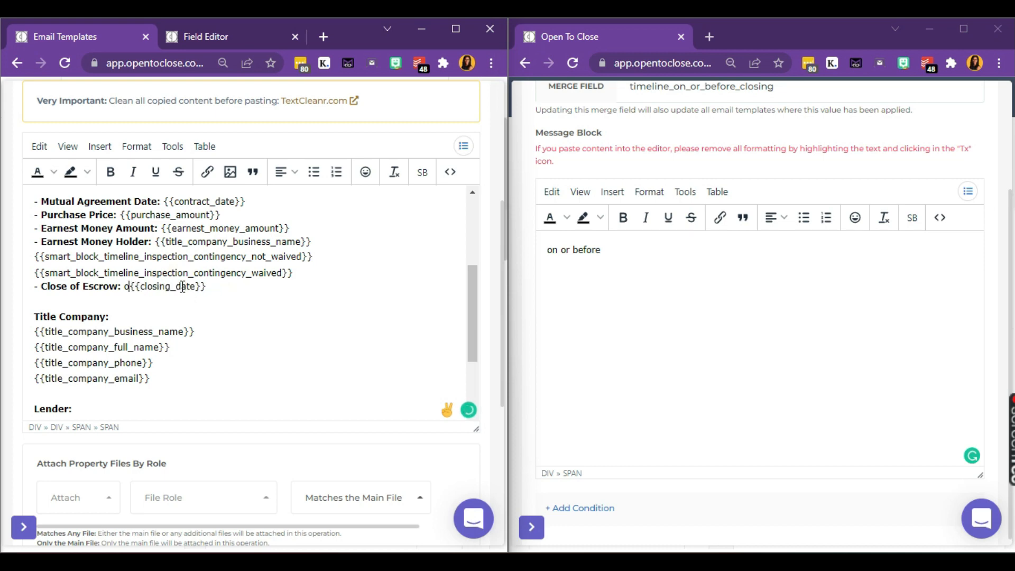
pyautogui.press('BackSpace')
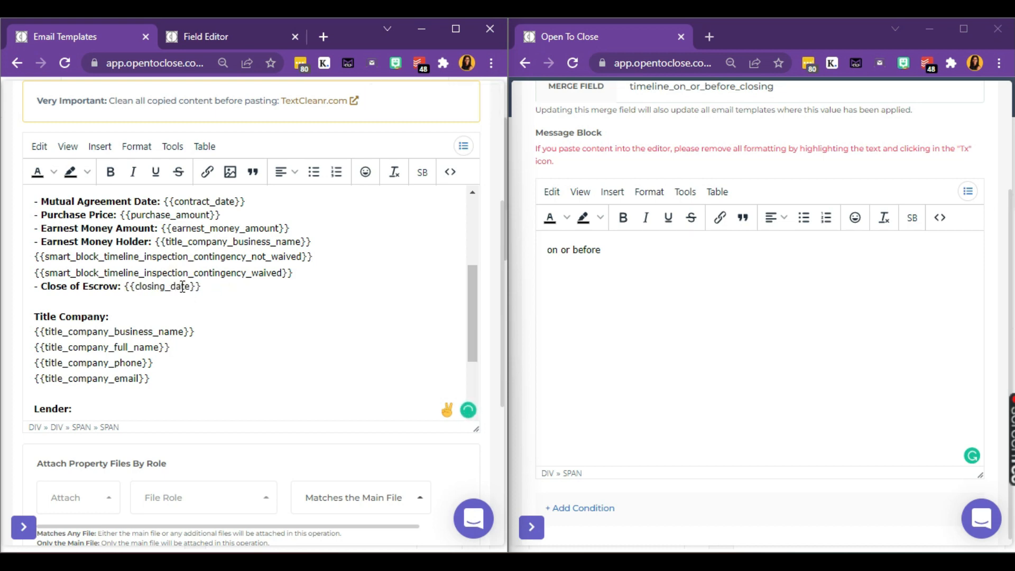
pyautogui.click(623, 245)
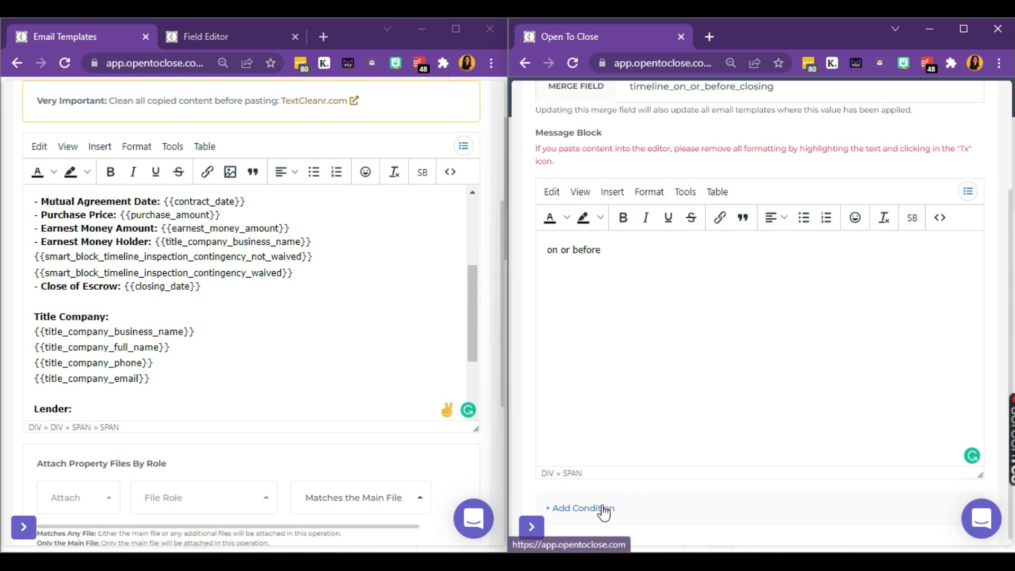
pyautogui.scroll(-1, 602, 508)
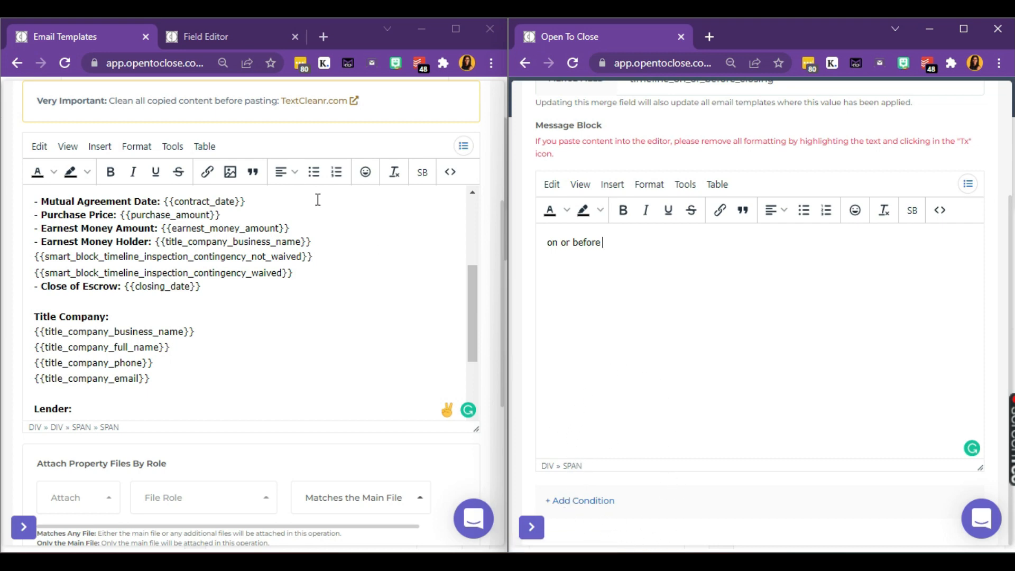
# Step: Start a new field in the Field Editor's Transaction Details section, expanded to full screen
pyautogui.click(237, 36)
pyautogui.scroll(10, 157, 198)
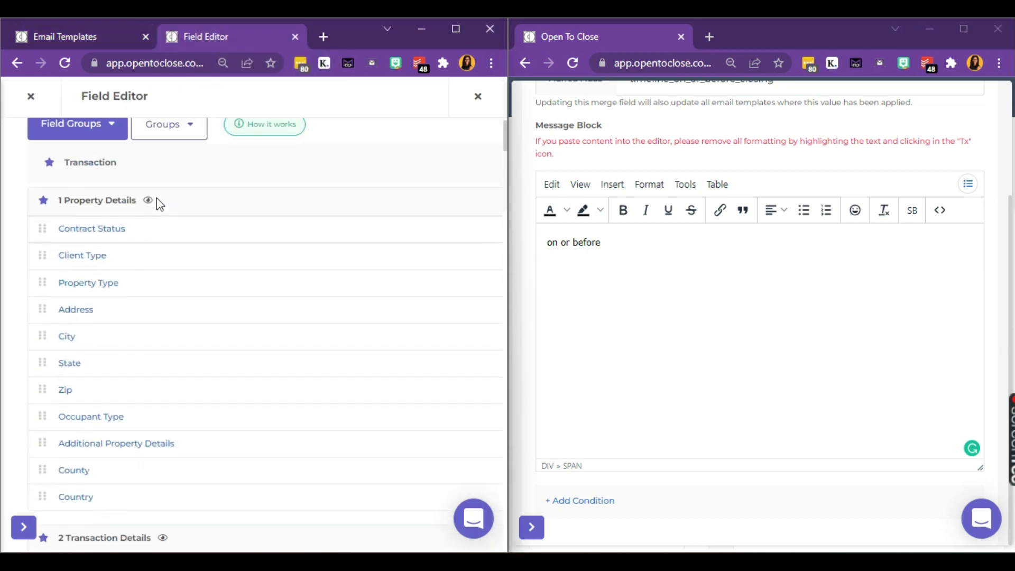
pyautogui.scroll(-5, 156, 198)
pyautogui.scroll(-3, 156, 198)
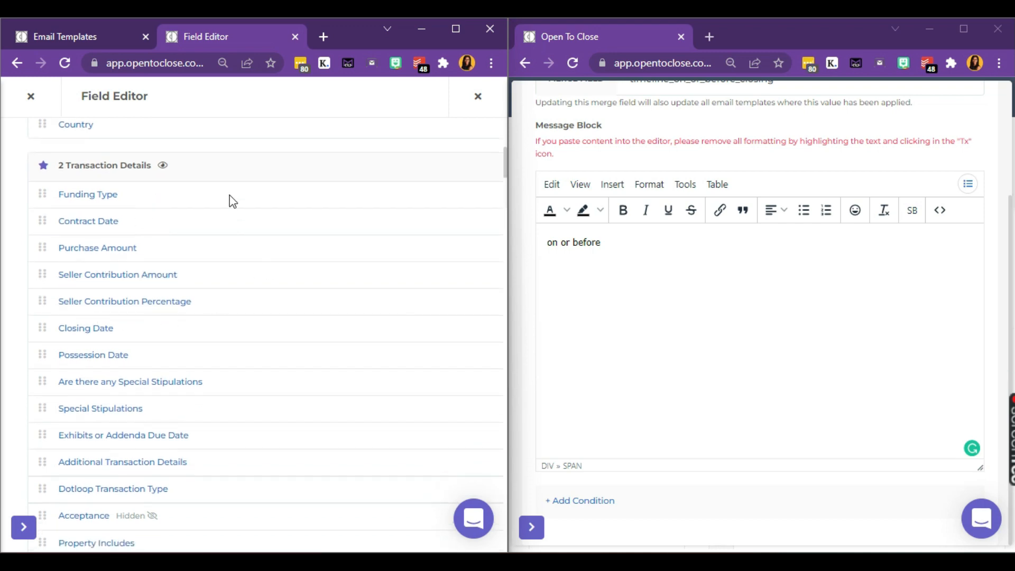
pyautogui.hscroll(5, 230, 172)
pyautogui.hscroll(5, 230, 172)
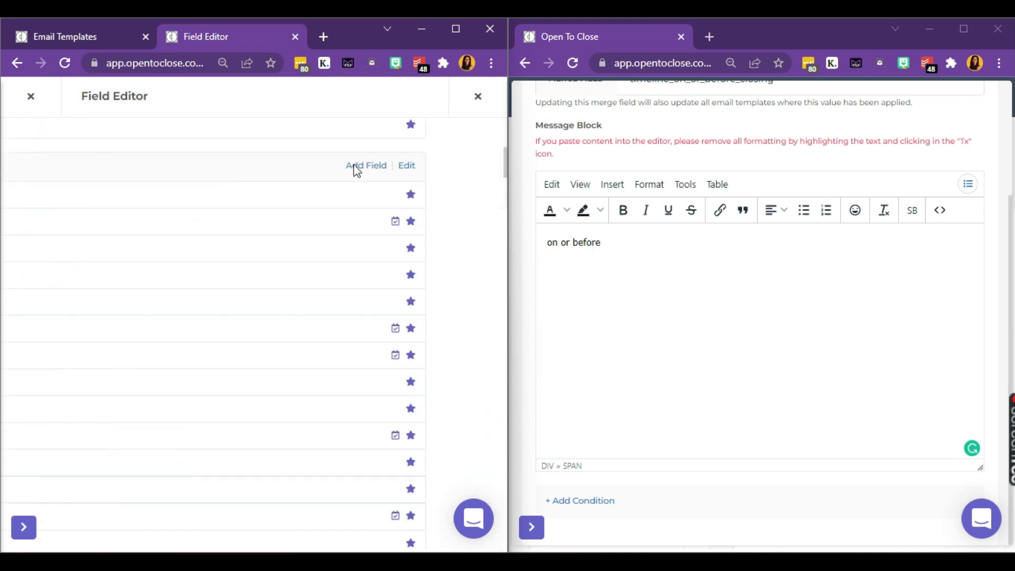
pyautogui.click(370, 167)
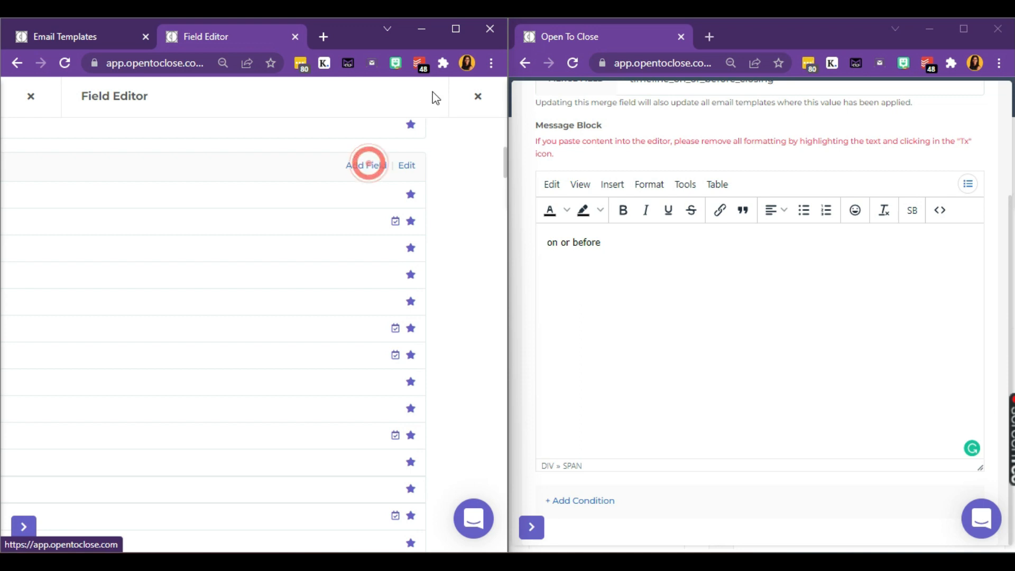
pyautogui.click(456, 30)
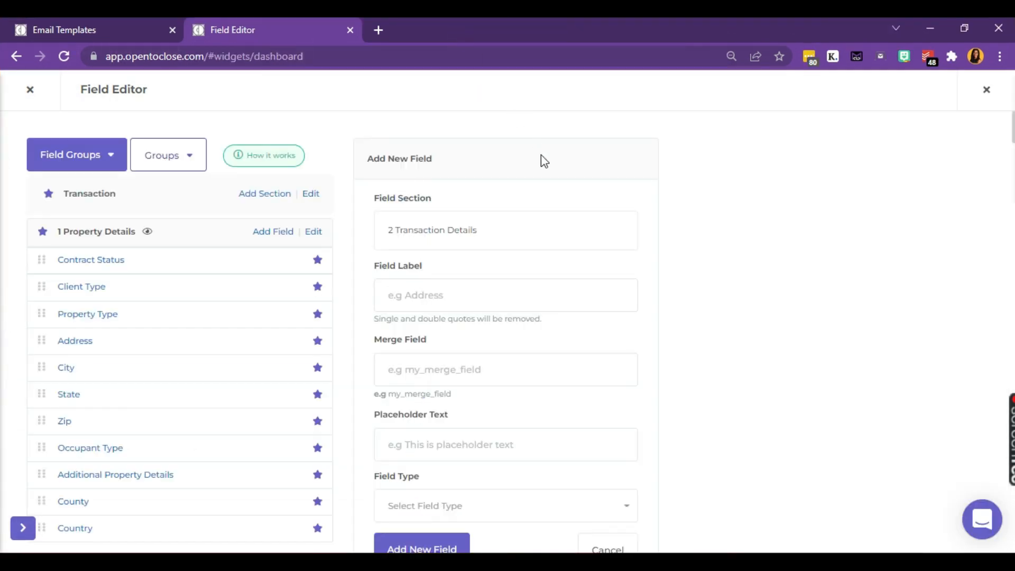
# Step: Create the Choice field 'Can we close before COE', reusing its label as the merge field
pyautogui.click(427, 292)
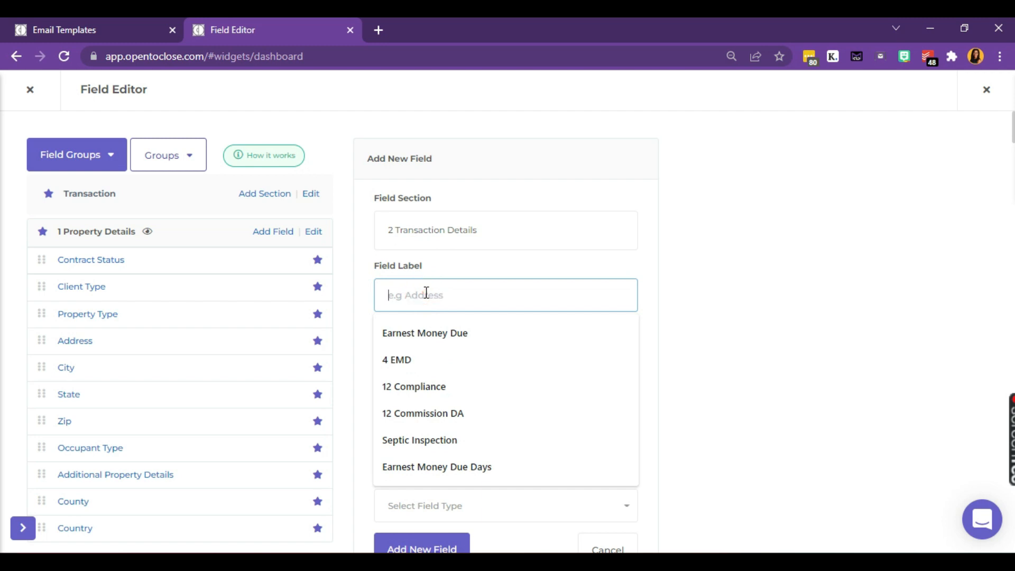
pyautogui.write('Can we close')
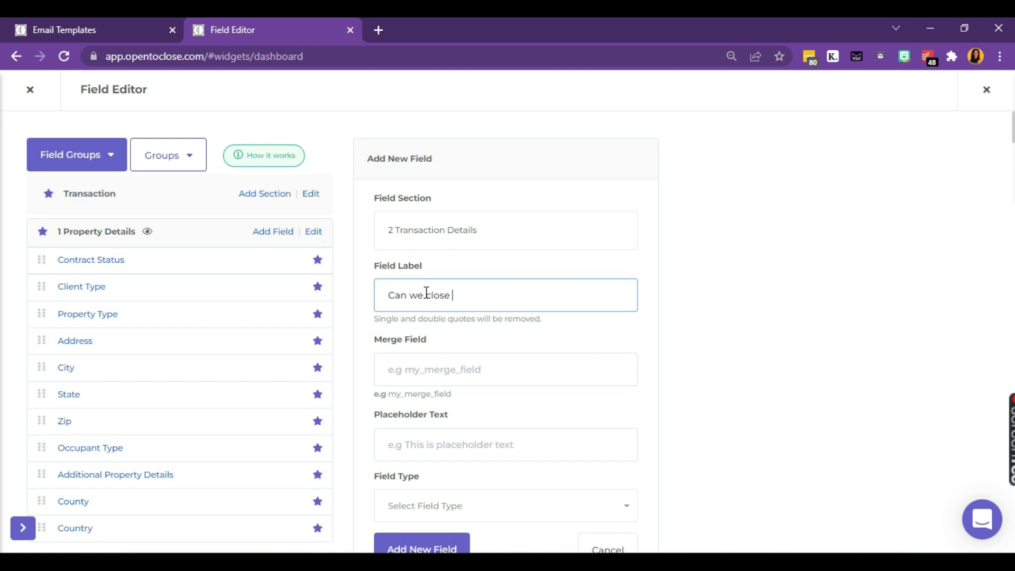
pyautogui.write(' before COE')
pyautogui.hotkey('ctrl', 'a')
pyautogui.hotkey('ctrl', 'c')
pyautogui.press('Tab')
pyautogui.hotkey('ctrl', 'v')
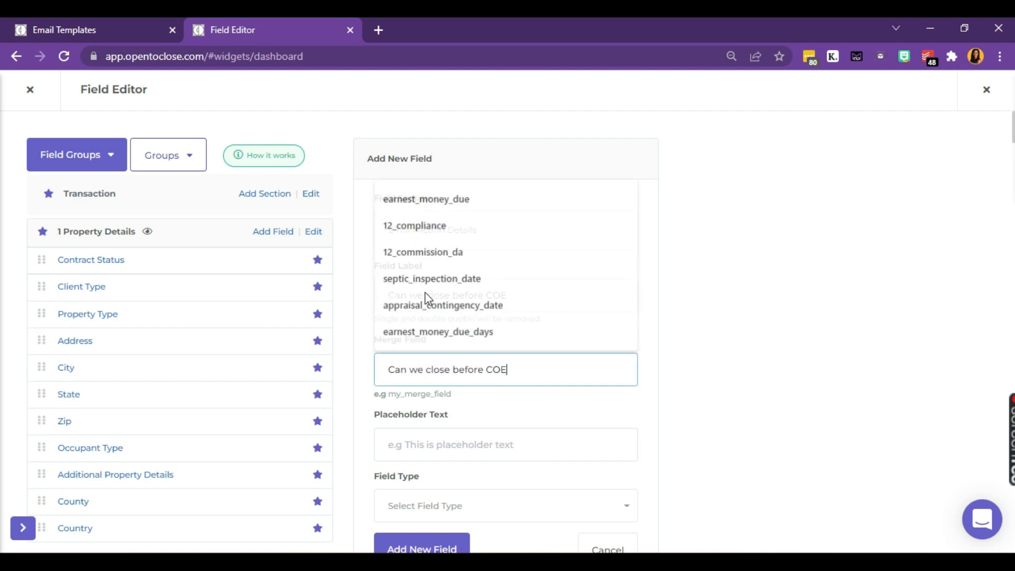
pyautogui.scroll(-5, 426, 292)
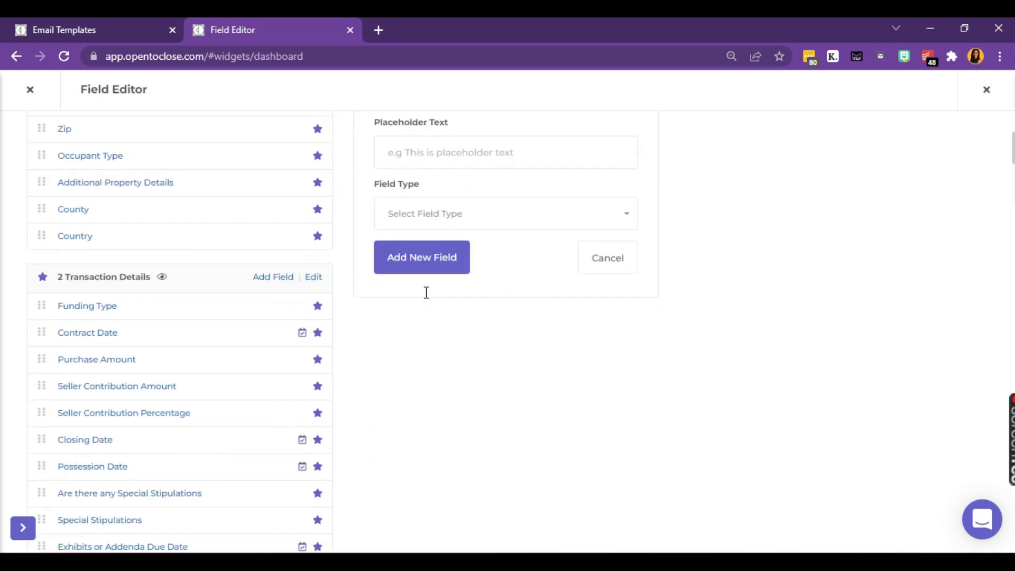
pyautogui.click(431, 217)
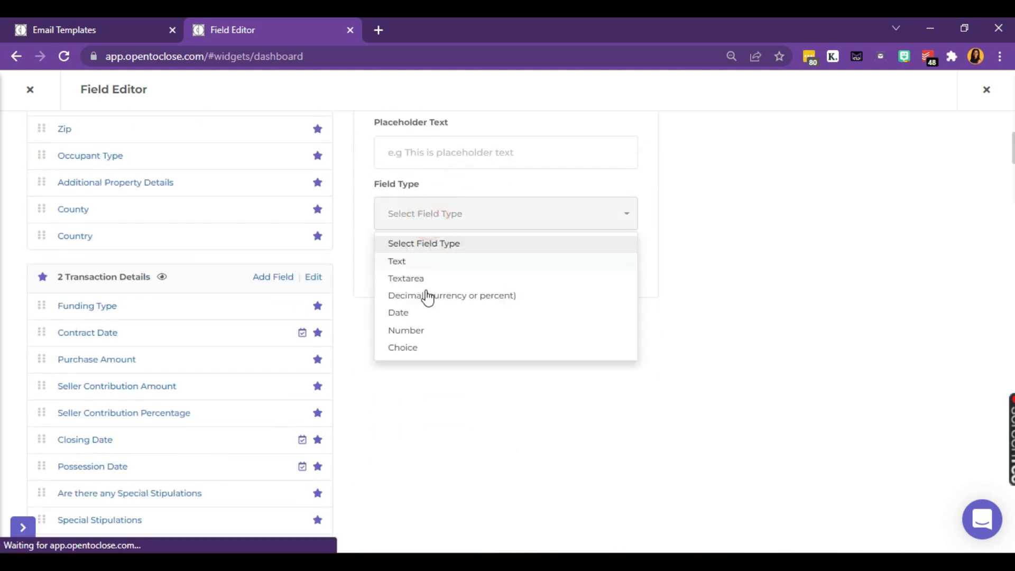
pyautogui.click(418, 349)
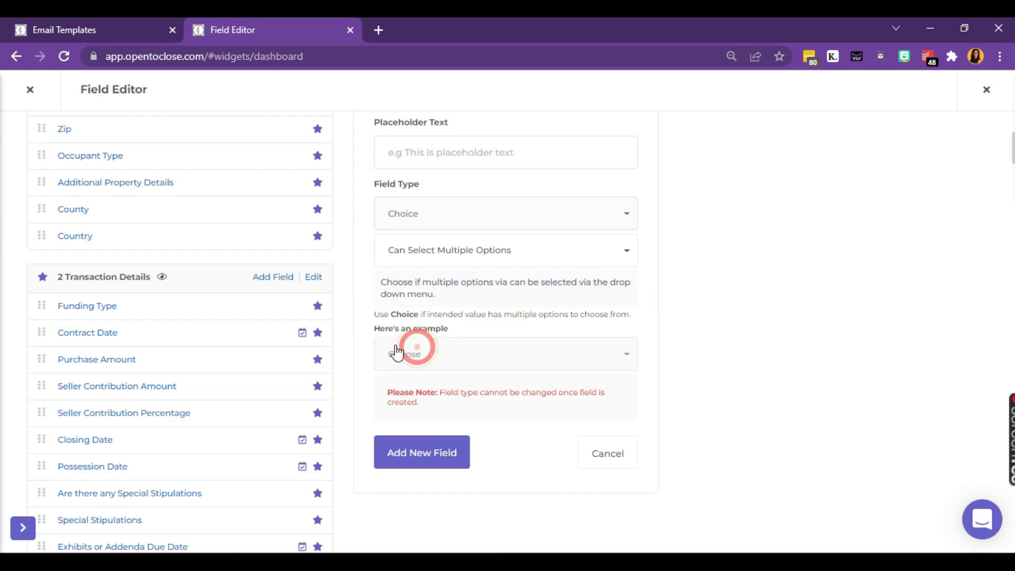
pyautogui.click(416, 454)
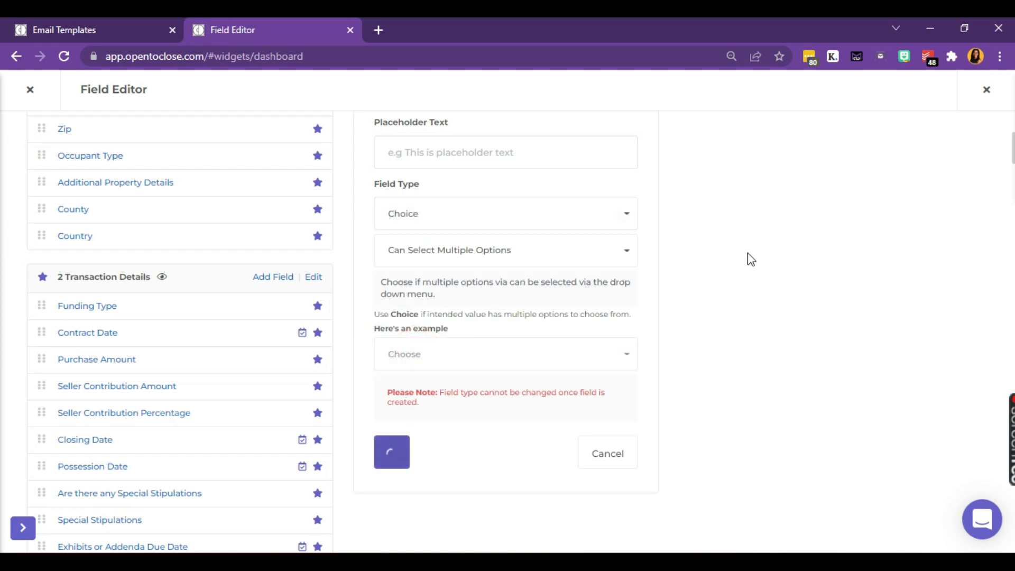
# Step: Add the choice options No and Yes to the new field
pyautogui.click(745, 199)
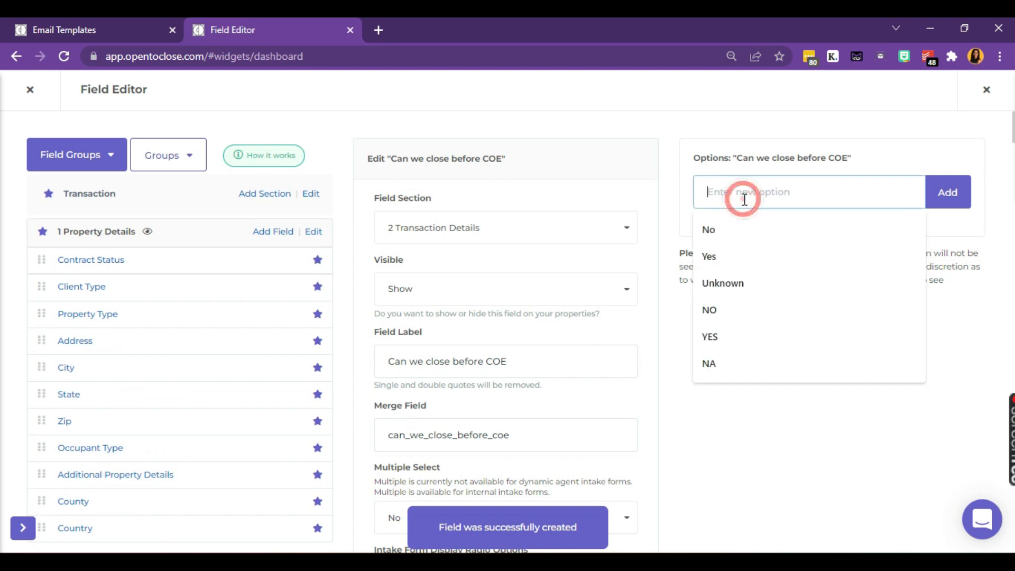
pyautogui.write('No')
pyautogui.press('Return')
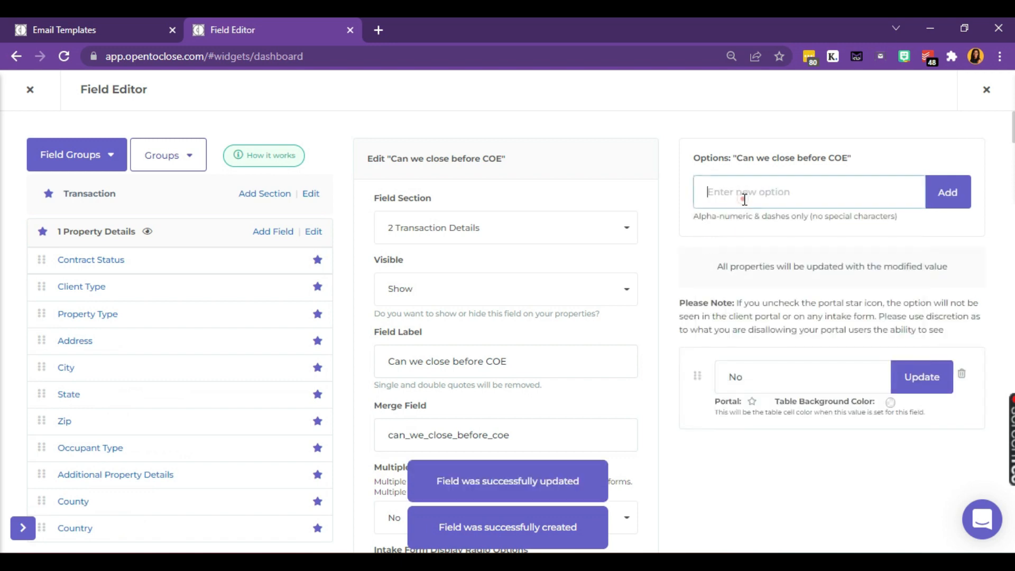
pyautogui.write('Yes')
pyautogui.press('Return')
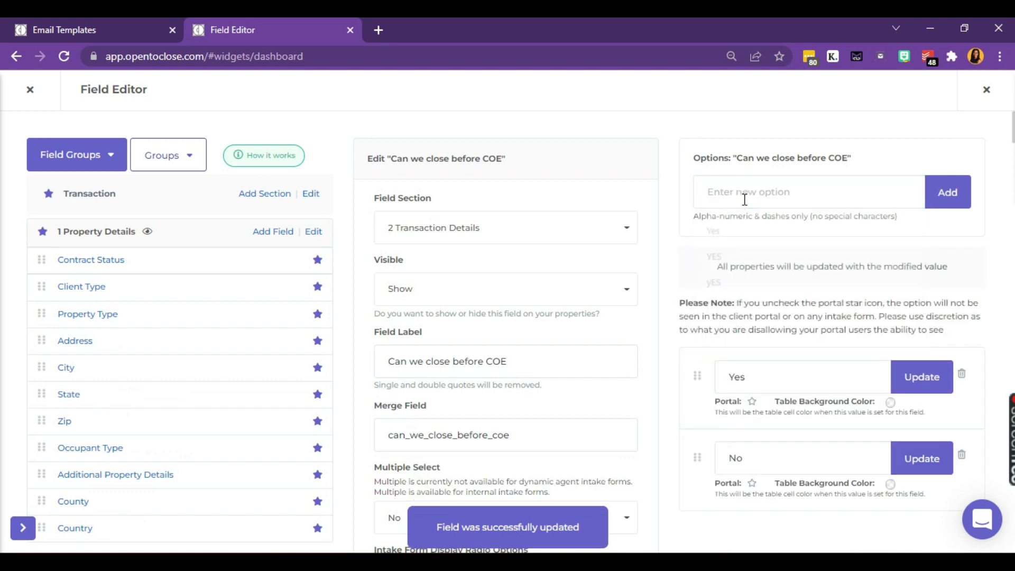
pyautogui.scroll(-4, 460, 360)
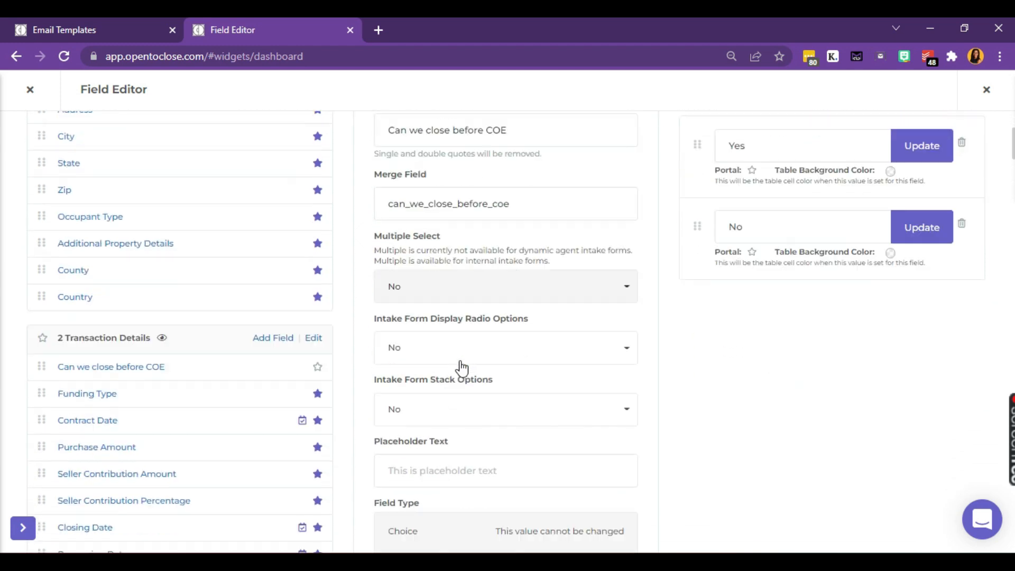
pyautogui.click(457, 337)
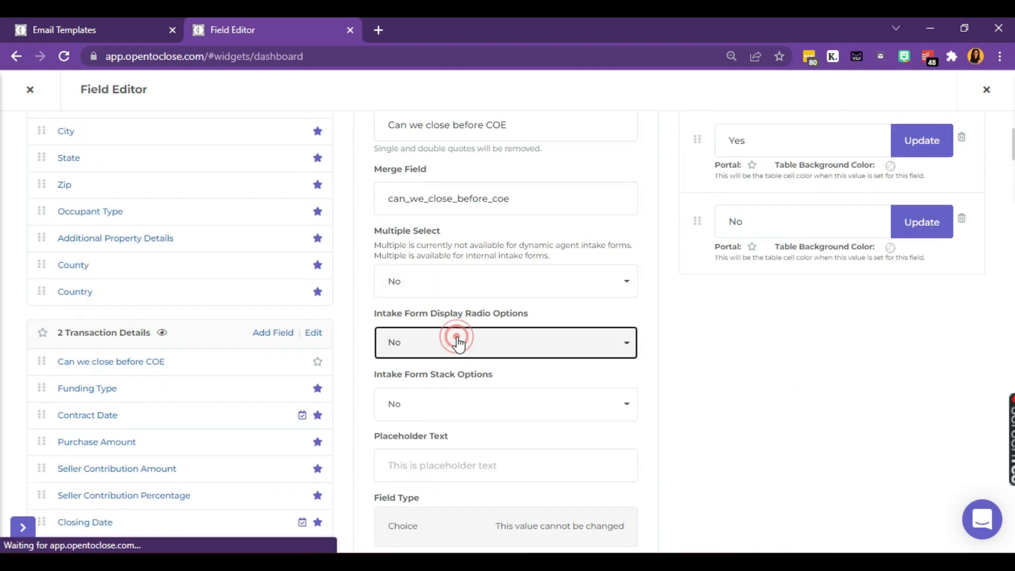
# Step: Set the field's Intake Form Display to radio options, acknowledge the warning, and update it
pyautogui.click(417, 390)
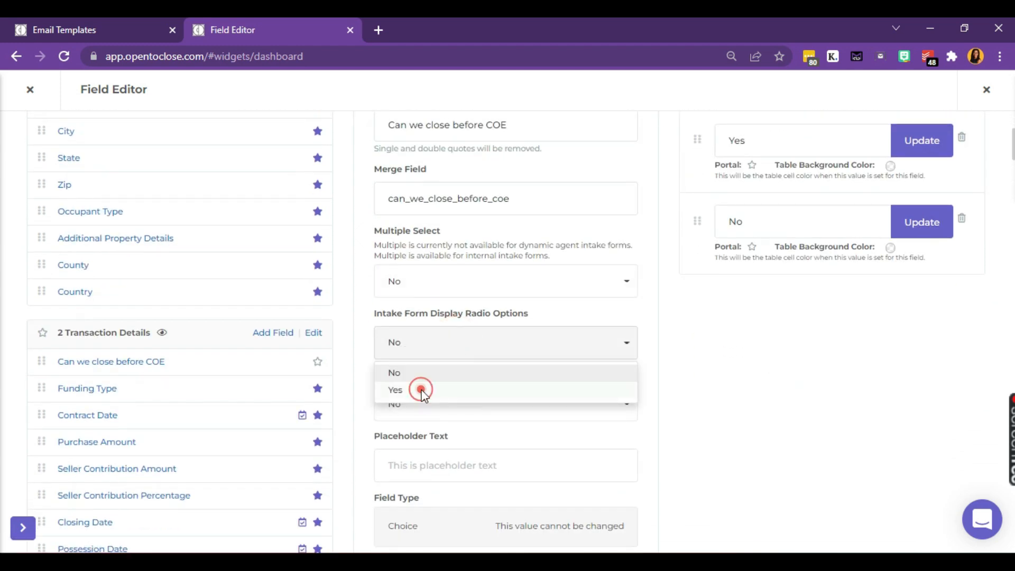
pyautogui.scroll(-4, 424, 396)
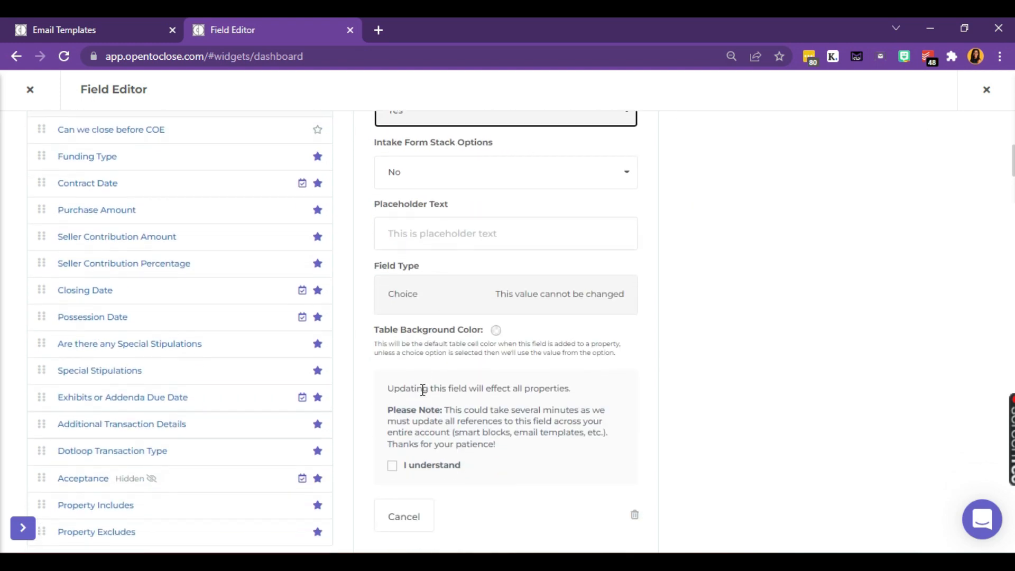
pyautogui.scroll(-2, 423, 391)
pyautogui.click(422, 364)
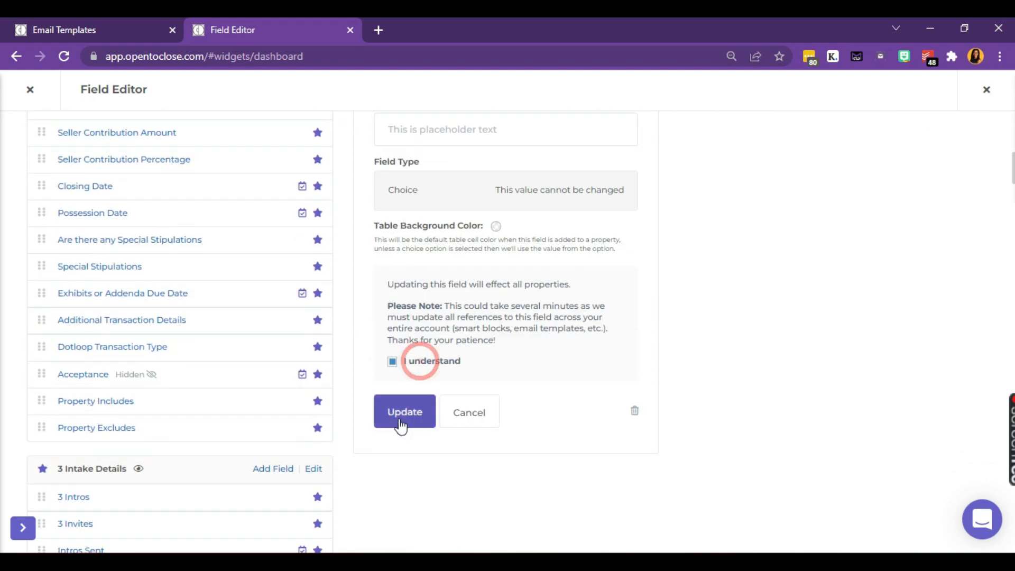
pyautogui.click(403, 419)
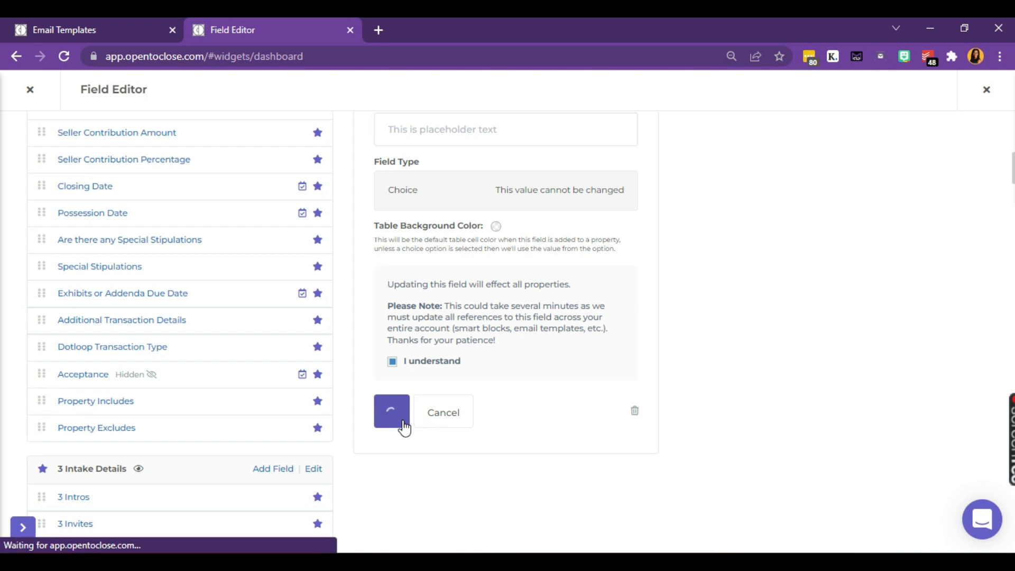
pyautogui.press('super+Left')
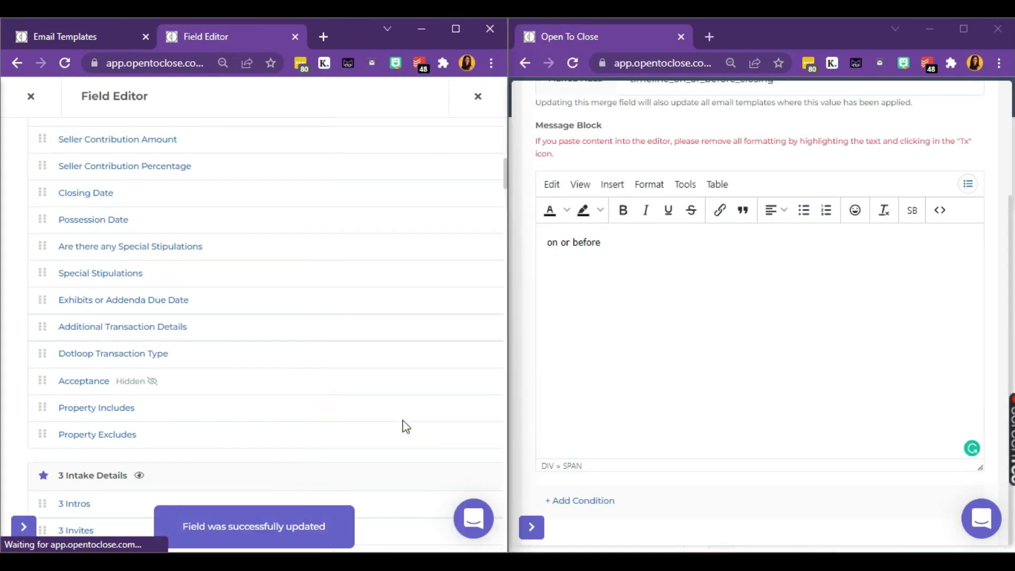
# Step: Start a Property Field condition on the smart block testing 'Can we close before COE'
pyautogui.click(96, 39)
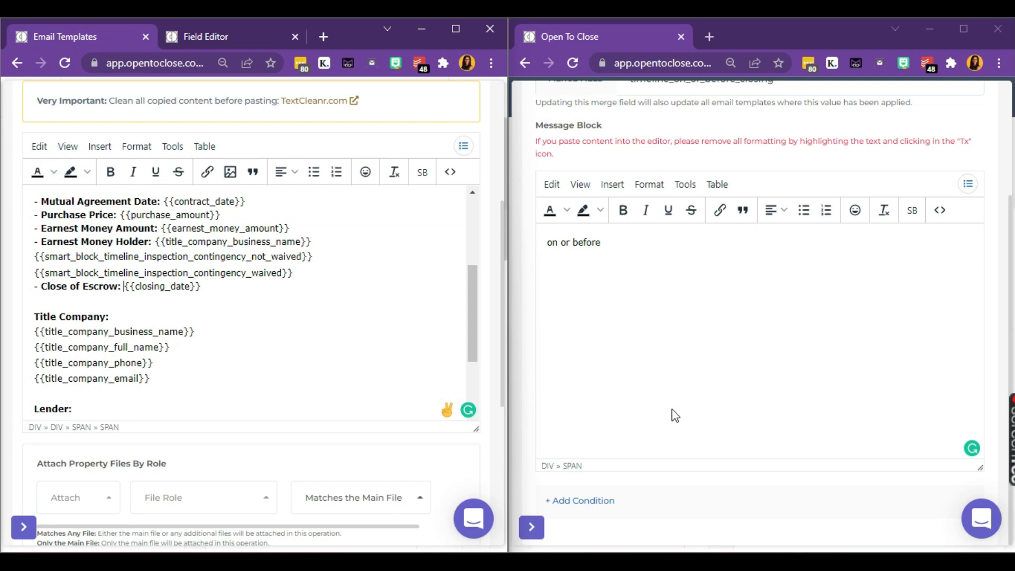
pyautogui.click(598, 502)
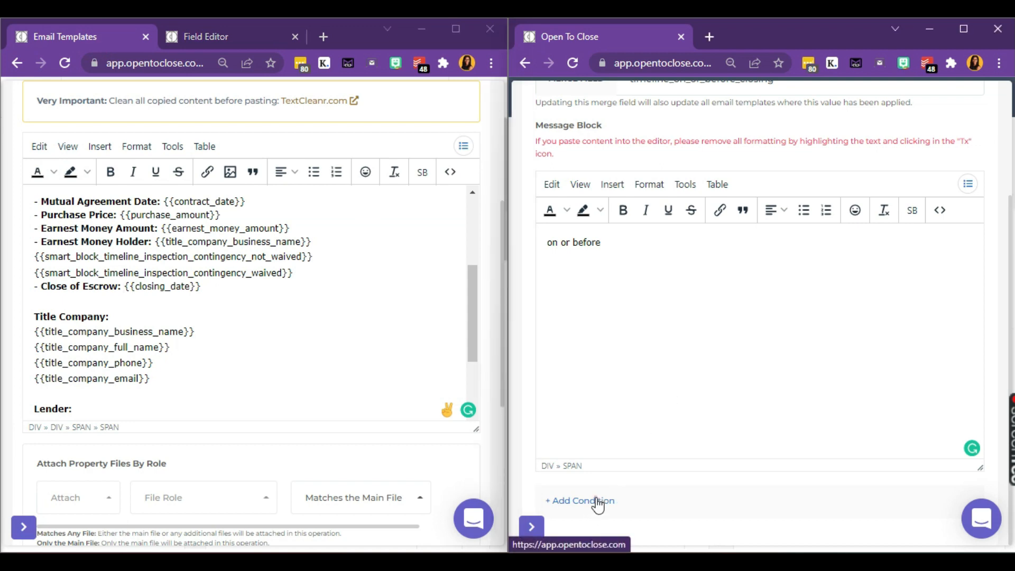
pyautogui.click(598, 502)
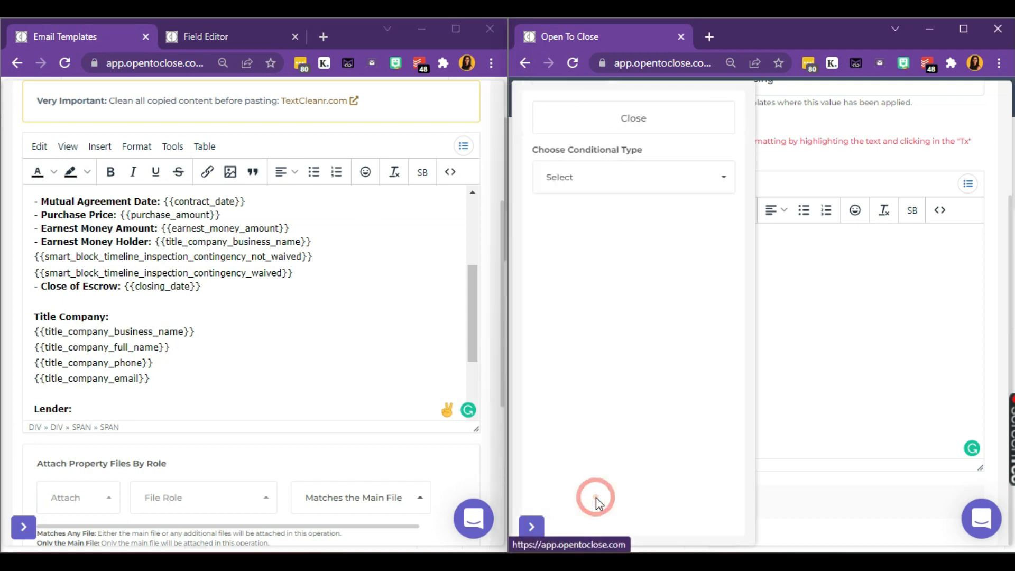
pyautogui.click(620, 181)
pyautogui.click(609, 263)
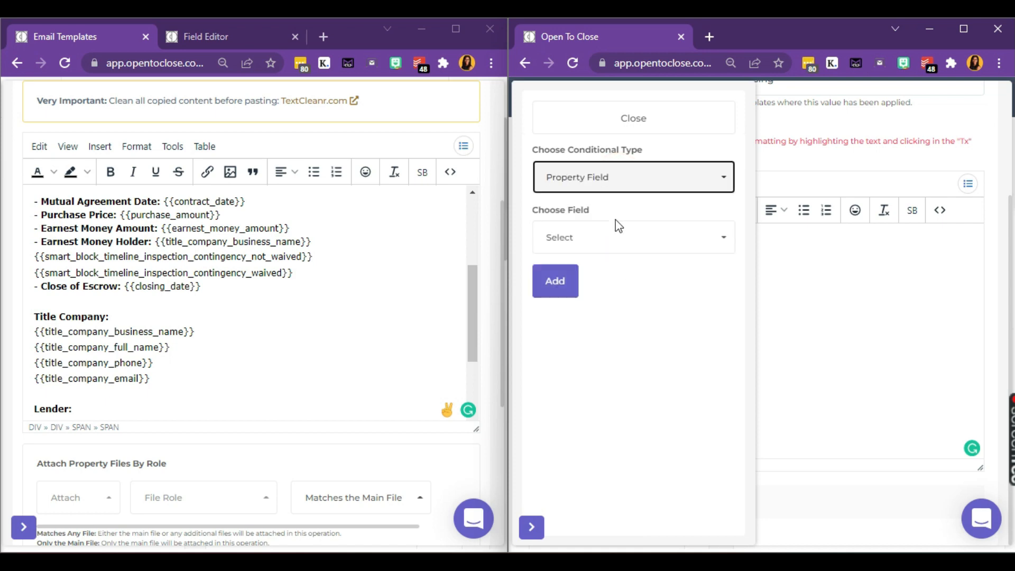
pyautogui.click(613, 240)
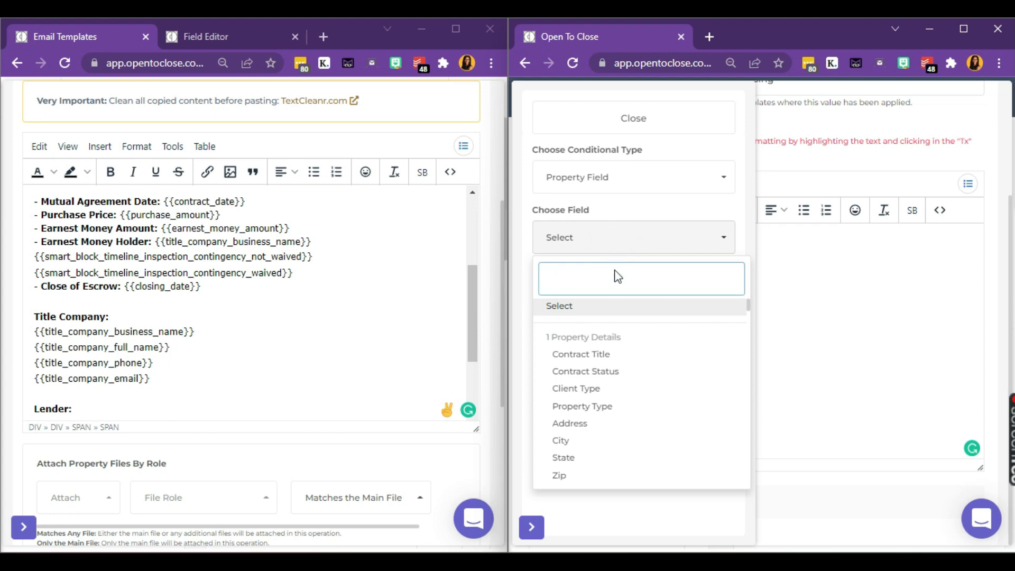
pyautogui.write('coe')
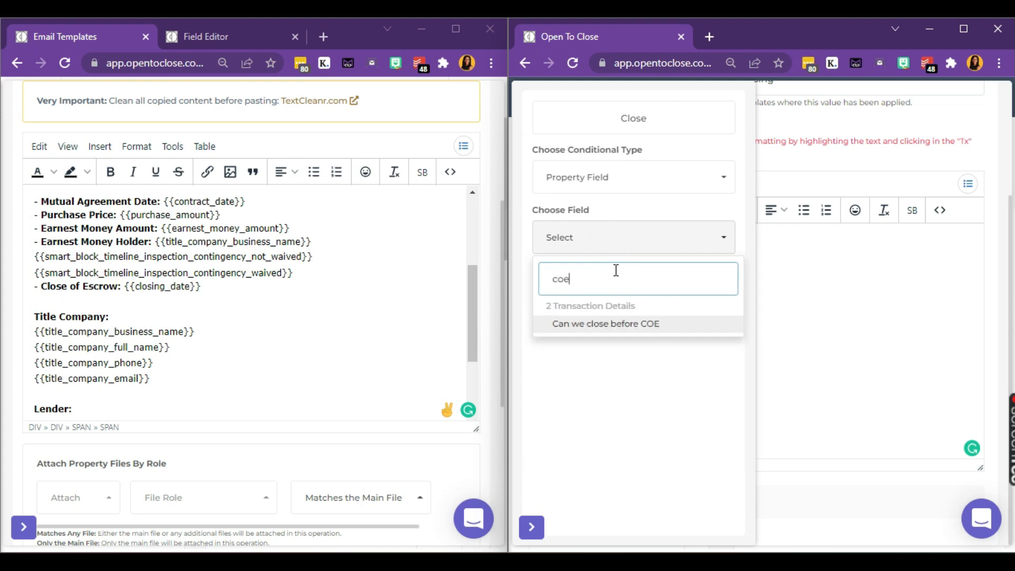
pyautogui.click(648, 327)
# Step: Make the condition 'Is Equal To Yes', add it, and return to the email template
pyautogui.click(619, 296)
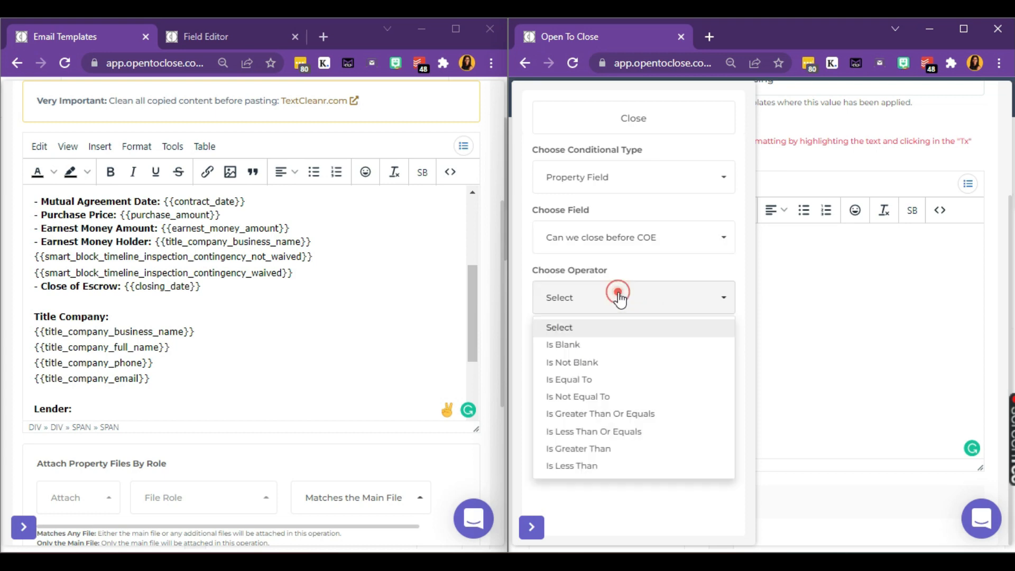
pyautogui.click(595, 379)
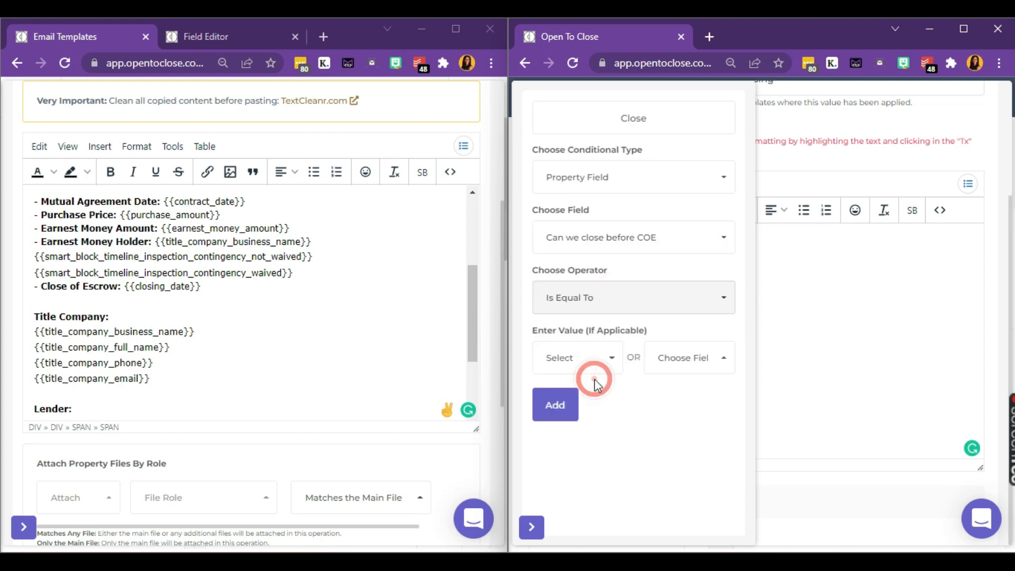
pyautogui.click(565, 354)
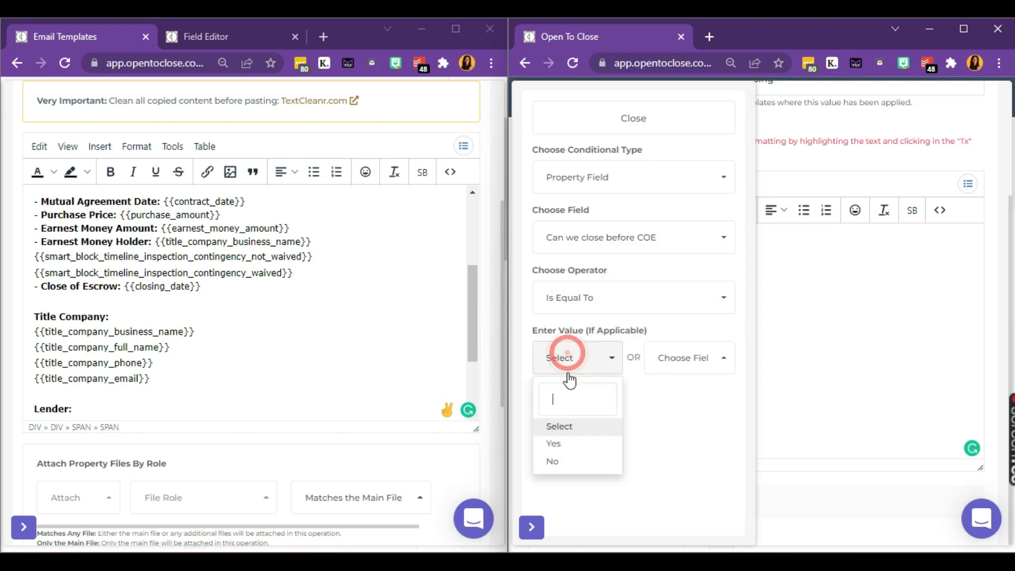
pyautogui.click(569, 445)
pyautogui.click(554, 406)
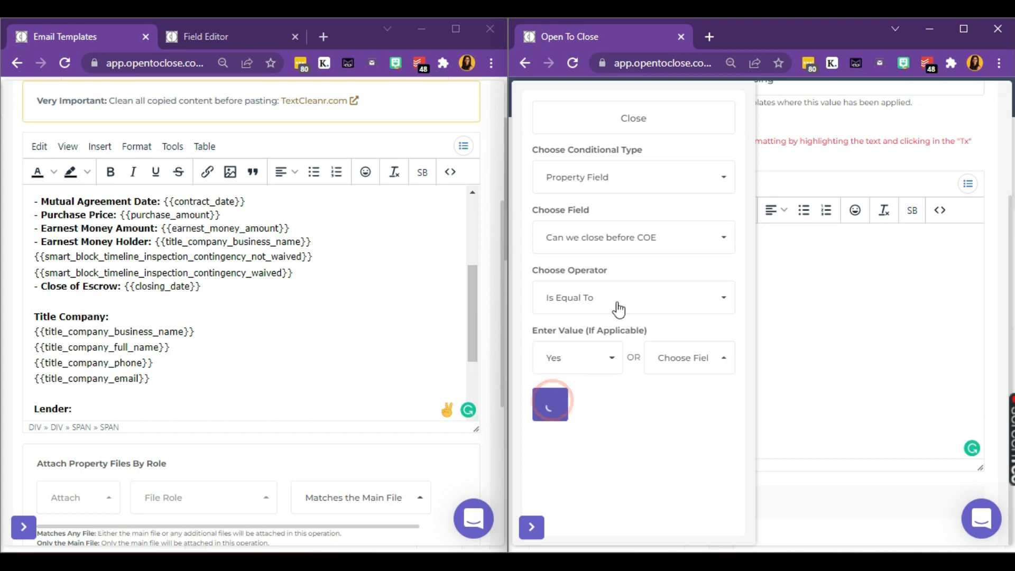
pyautogui.click(655, 115)
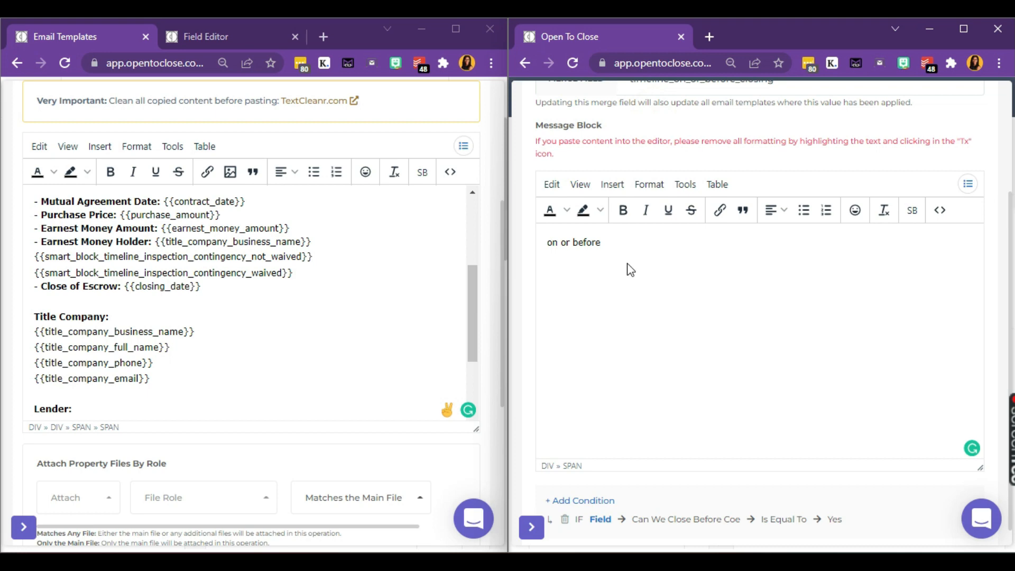
pyautogui.click(628, 264)
pyautogui.scroll(3, 623, 209)
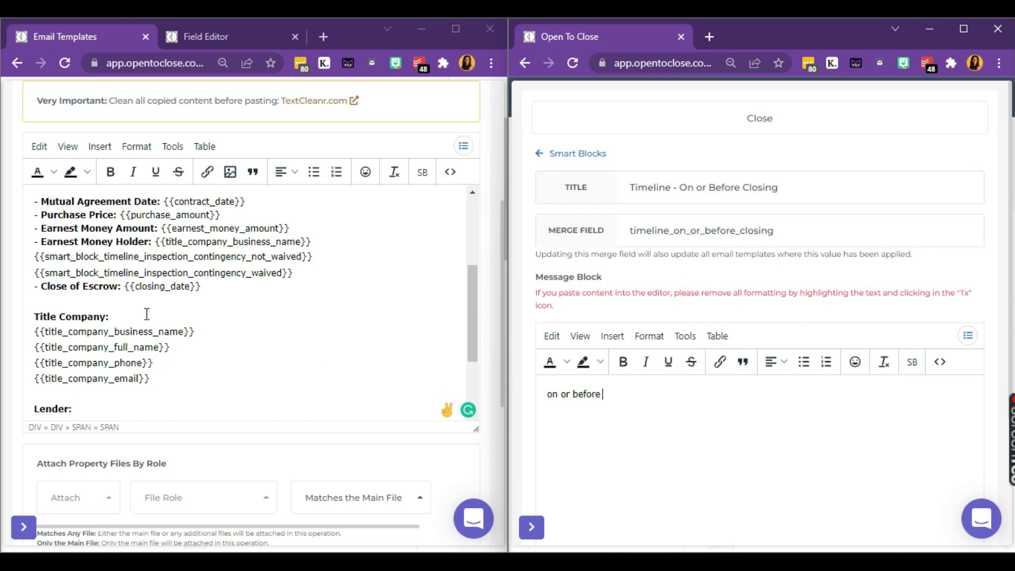
pyautogui.click(126, 287)
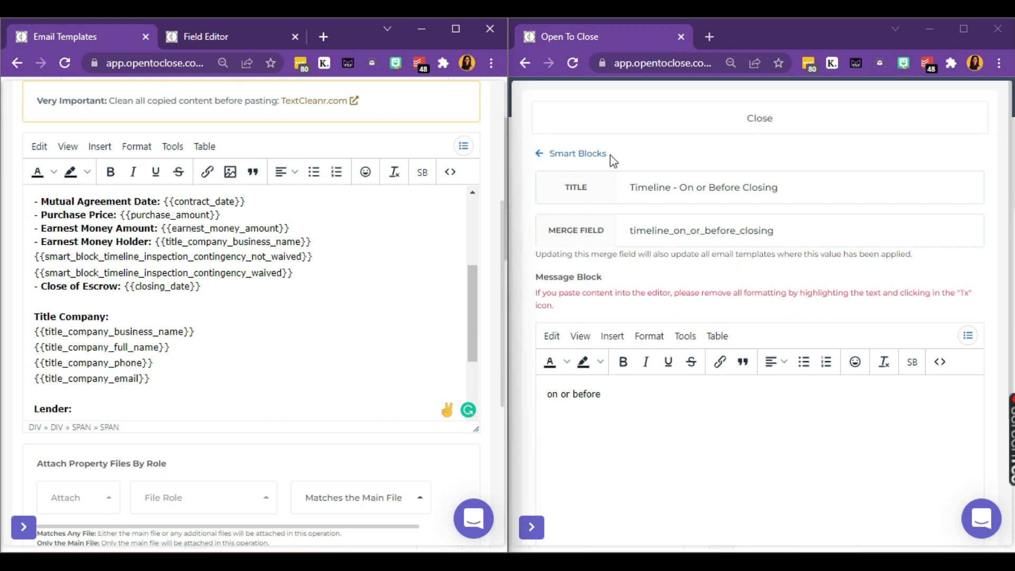
# Step: Make the 'Timeline - On or Before Closing' smart block inline
pyautogui.click(581, 154)
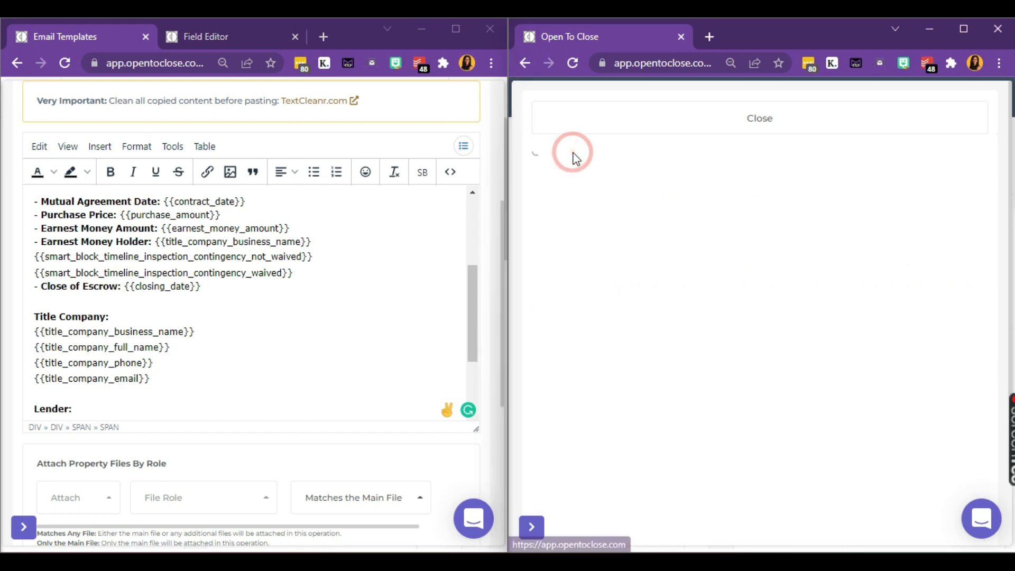
pyautogui.scroll(-7, 681, 347)
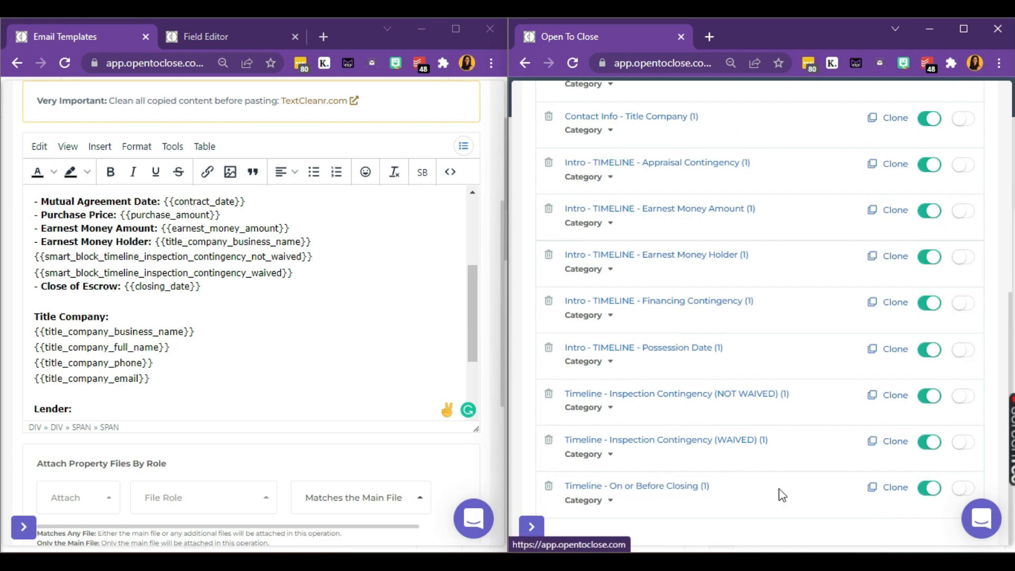
pyautogui.click(963, 492)
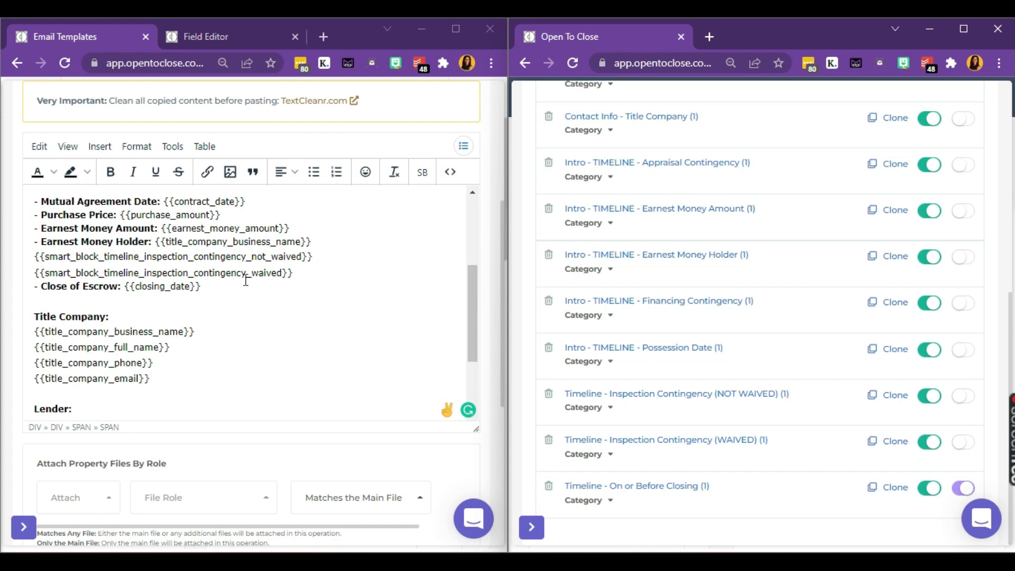
# Step: Copy the {{smart_block_timeline_on_or_before_closing}} tag from the Smart Blocks list for placement before {{closing_date}}
pyautogui.click(126, 287)
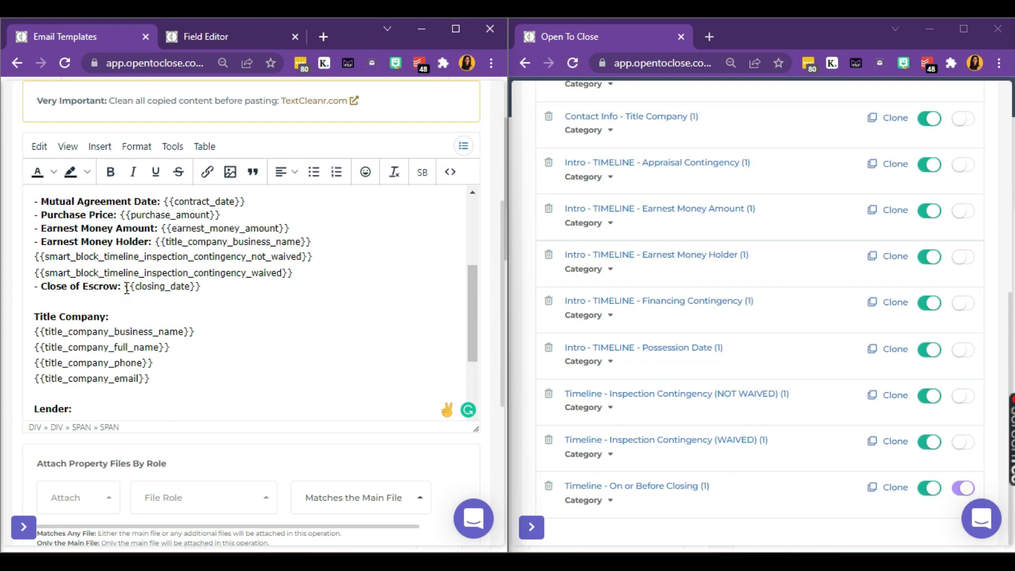
pyautogui.click(465, 148)
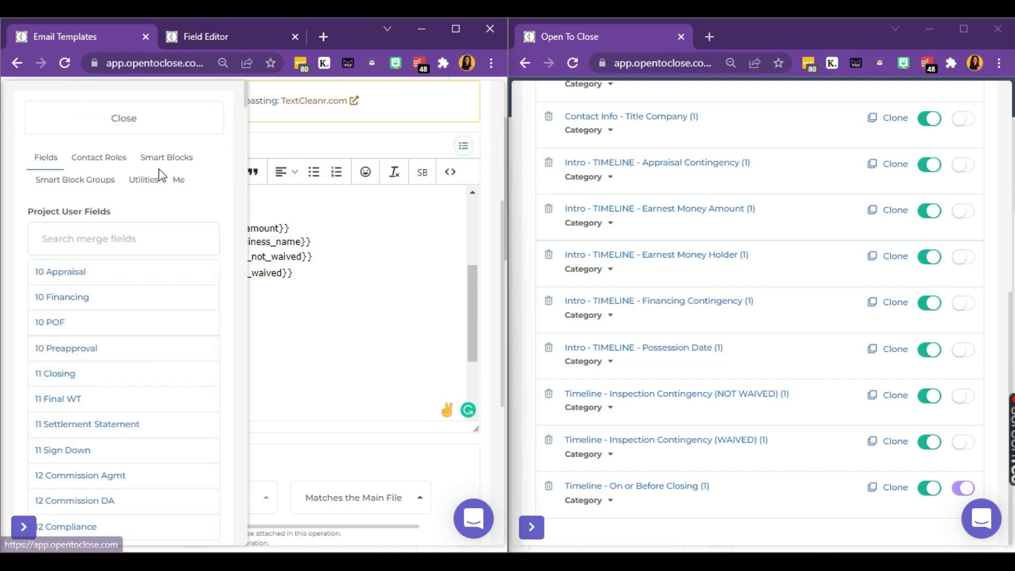
pyautogui.click(158, 166)
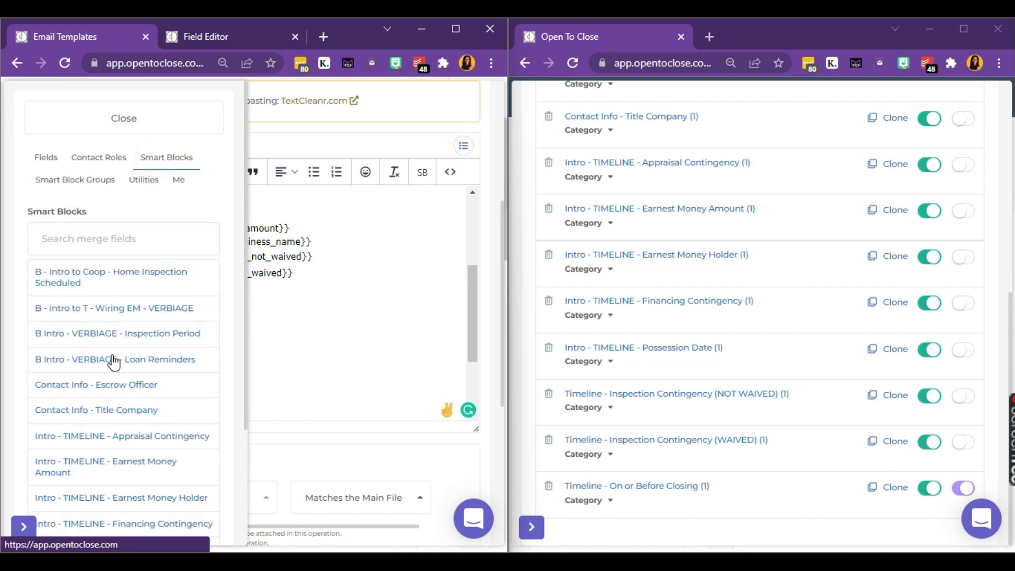
pyautogui.scroll(-3, 114, 362)
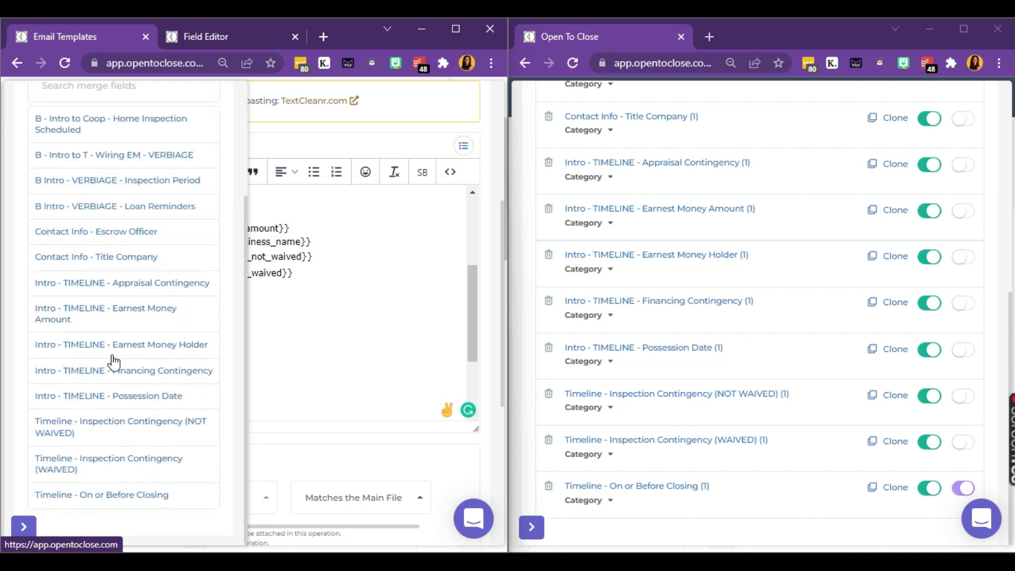
pyautogui.click(110, 497)
pyautogui.scroll(1, 152, 168)
pyautogui.scroll(3, 152, 168)
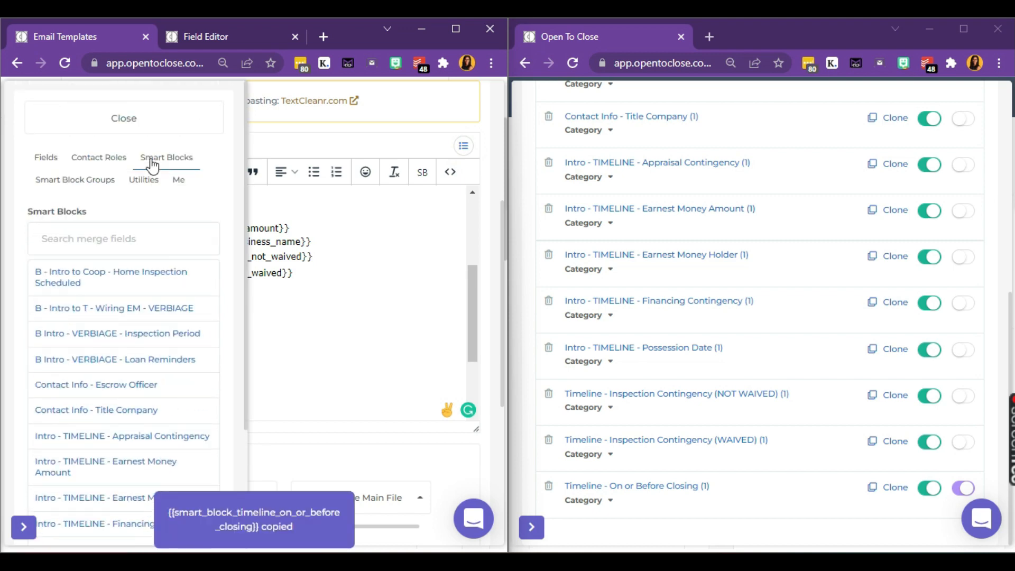
pyautogui.click(152, 118)
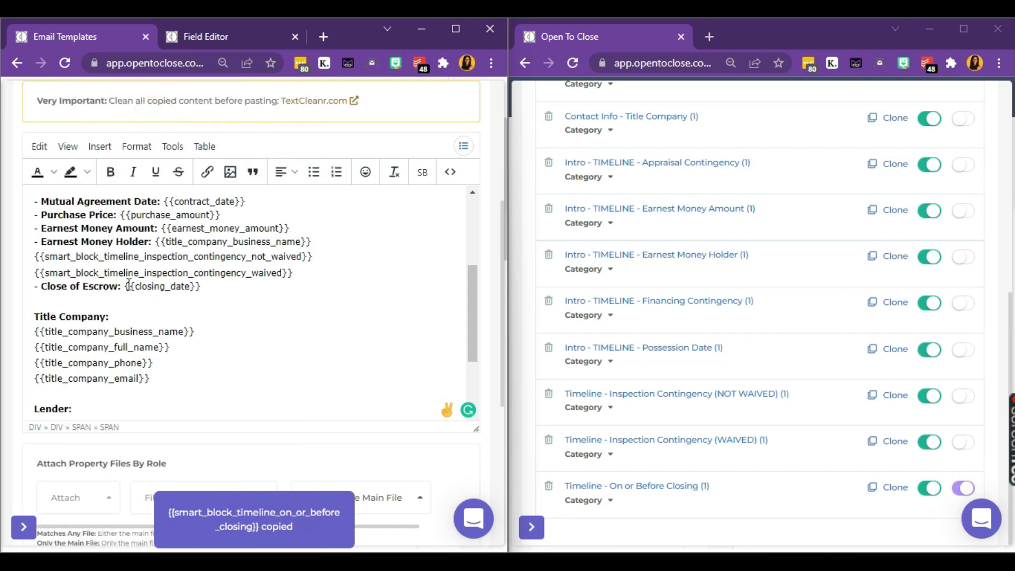
pyautogui.click(125, 286)
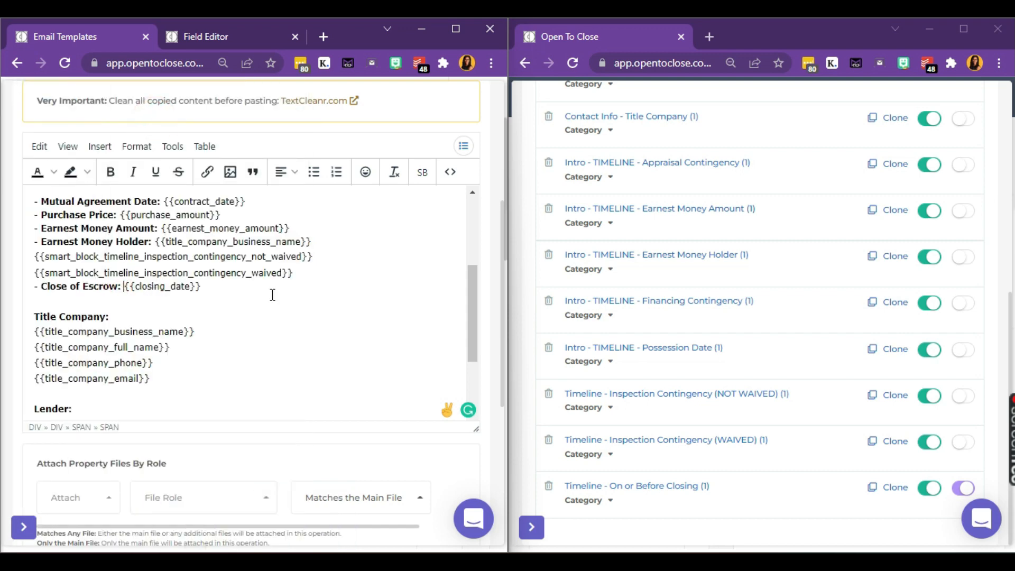
pyautogui.hotkey('ctrl', 'v')
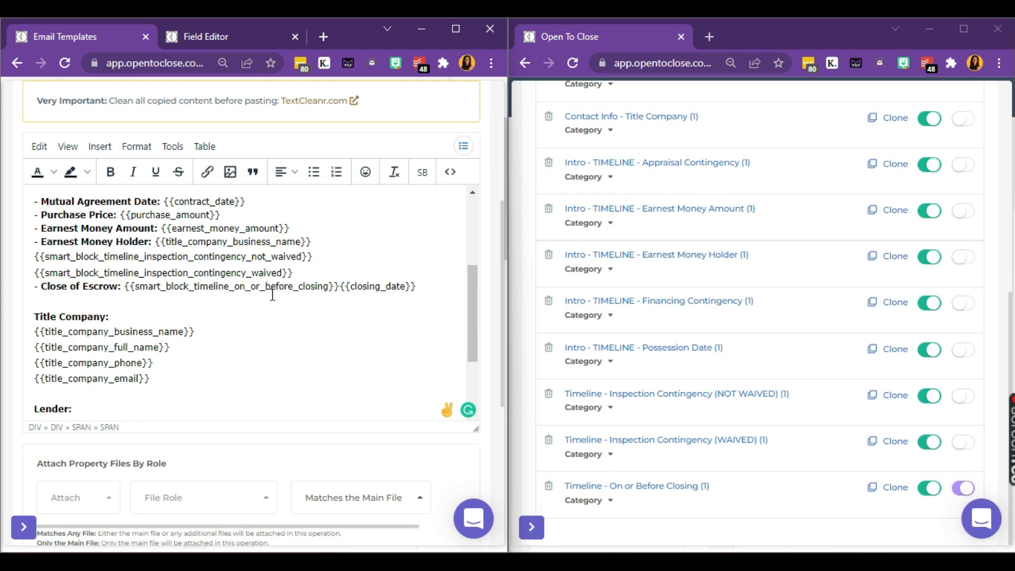
pyautogui.tripleClick(307, 273)
pyautogui.tripleClick(326, 255)
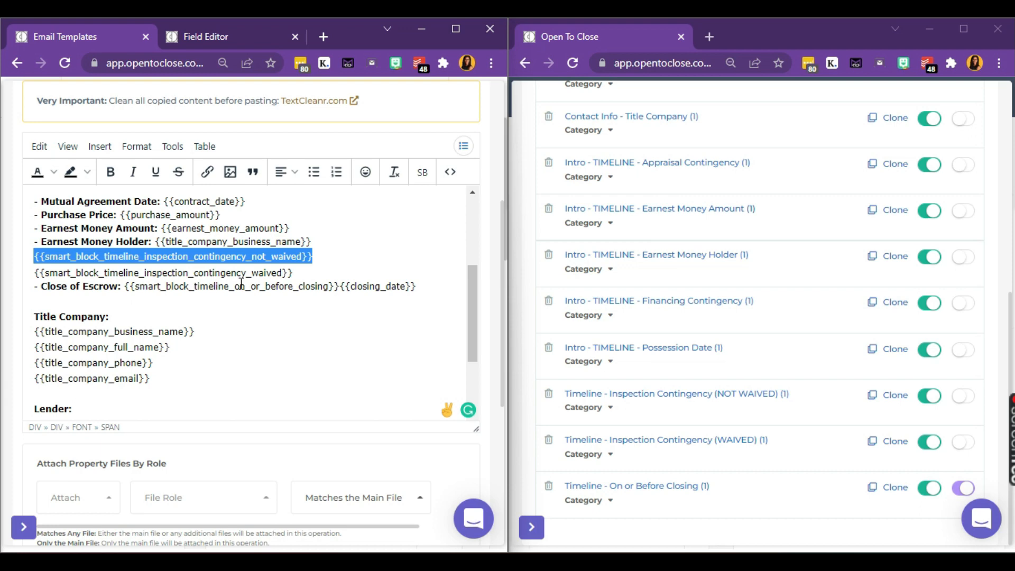
pyautogui.scroll(8, 834, 212)
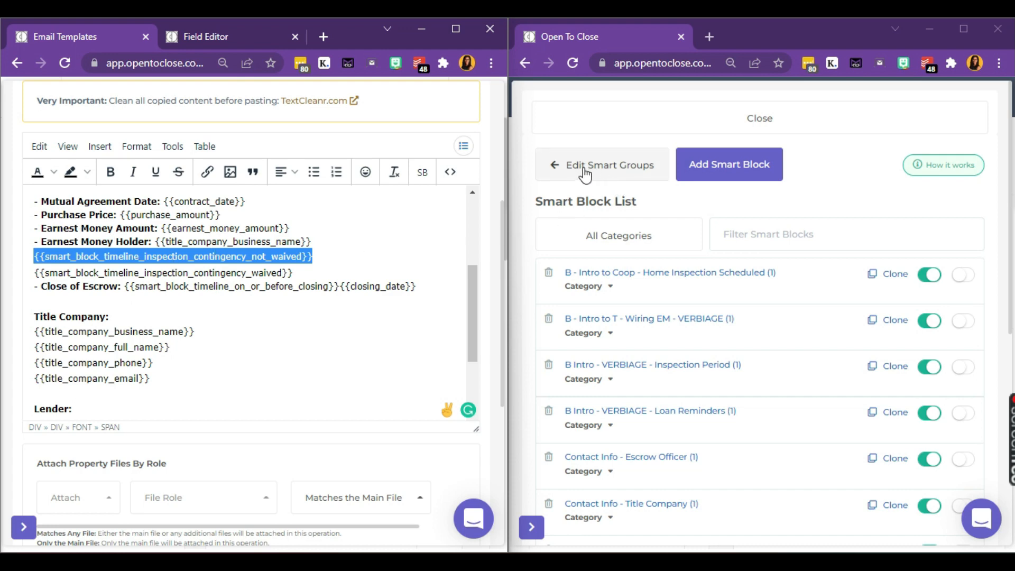
# Step: Add a smart block group named 'Timeline' with merge field timeline
pyautogui.click(633, 171)
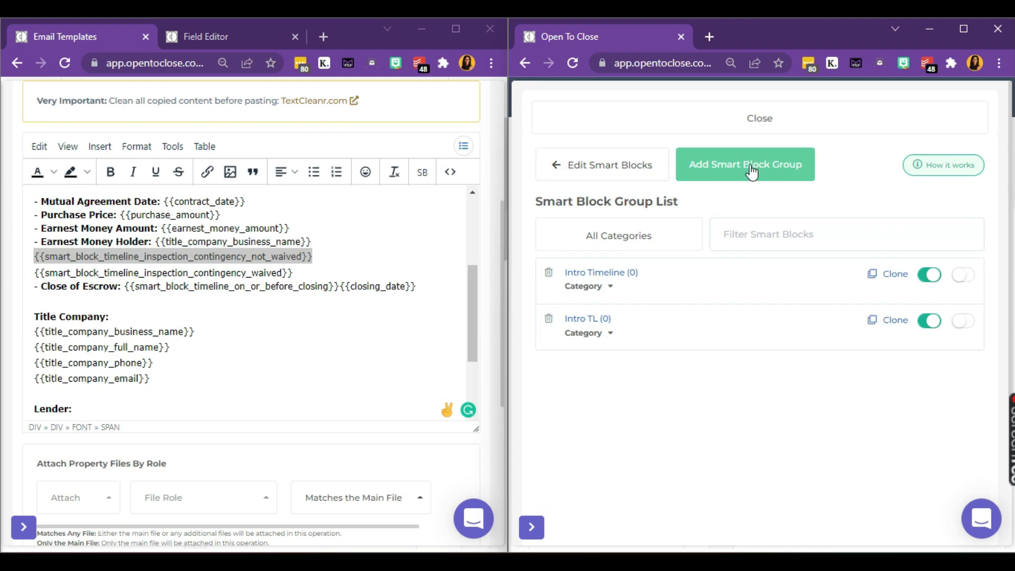
pyautogui.click(753, 171)
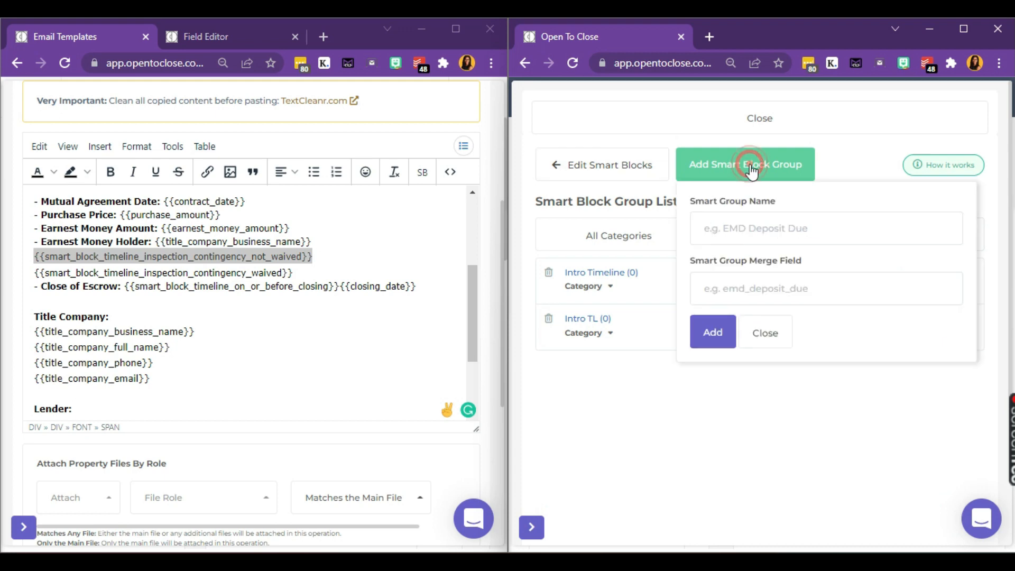
pyautogui.click(751, 230)
pyautogui.write('Timeline')
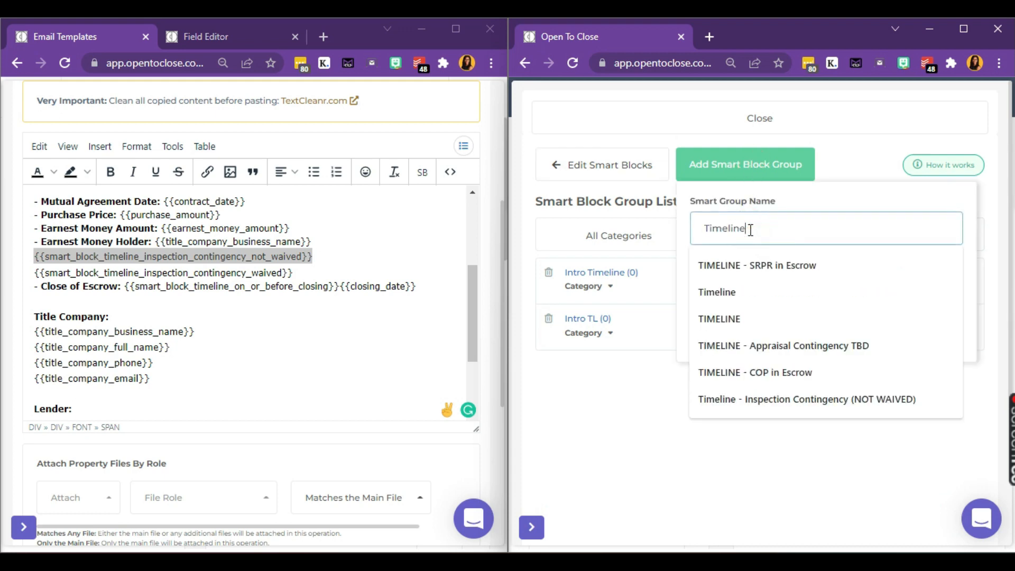
pyautogui.doubleClick(751, 230)
pyautogui.press('Tab')
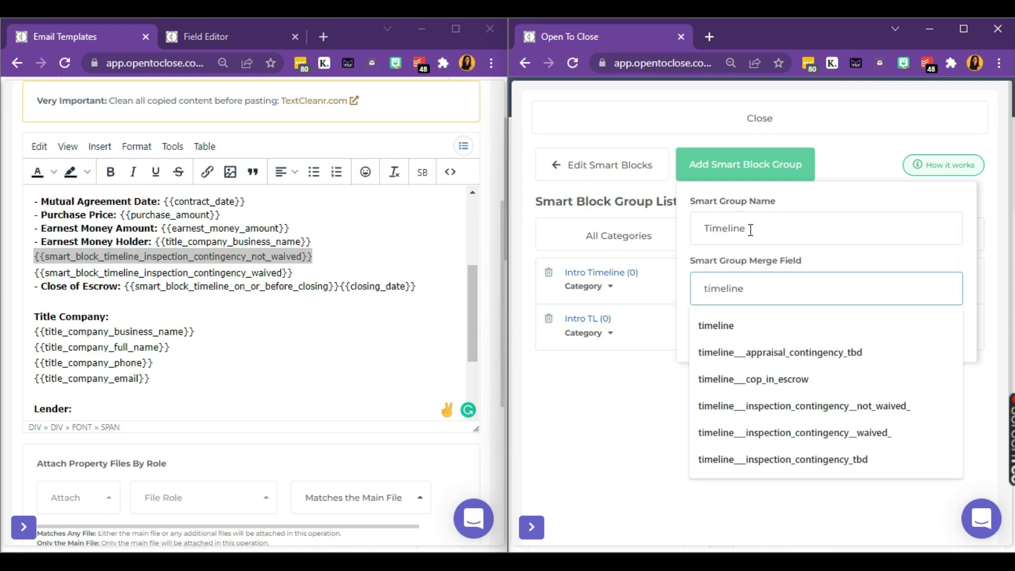
pyautogui.click(760, 256)
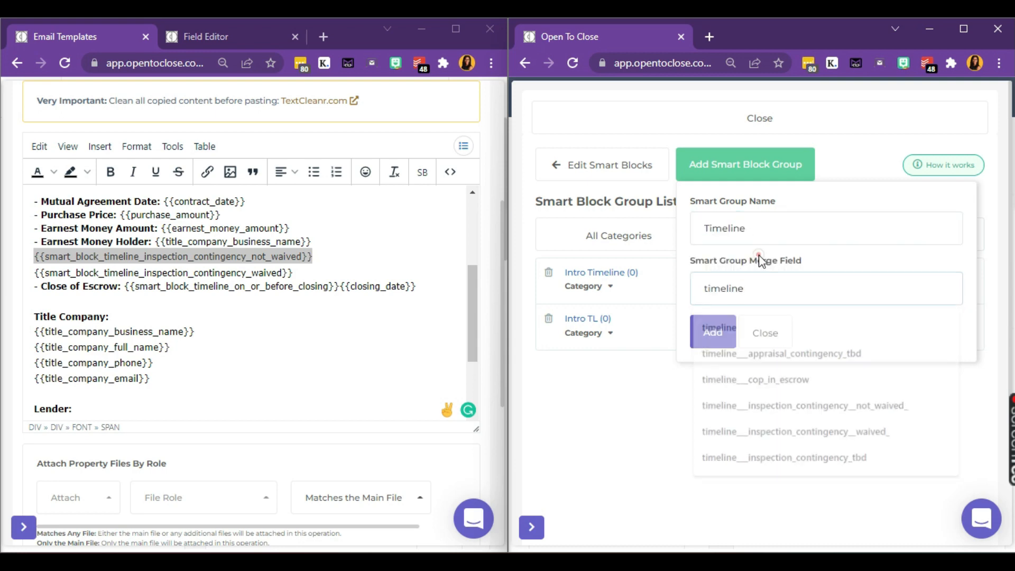
pyautogui.click(713, 334)
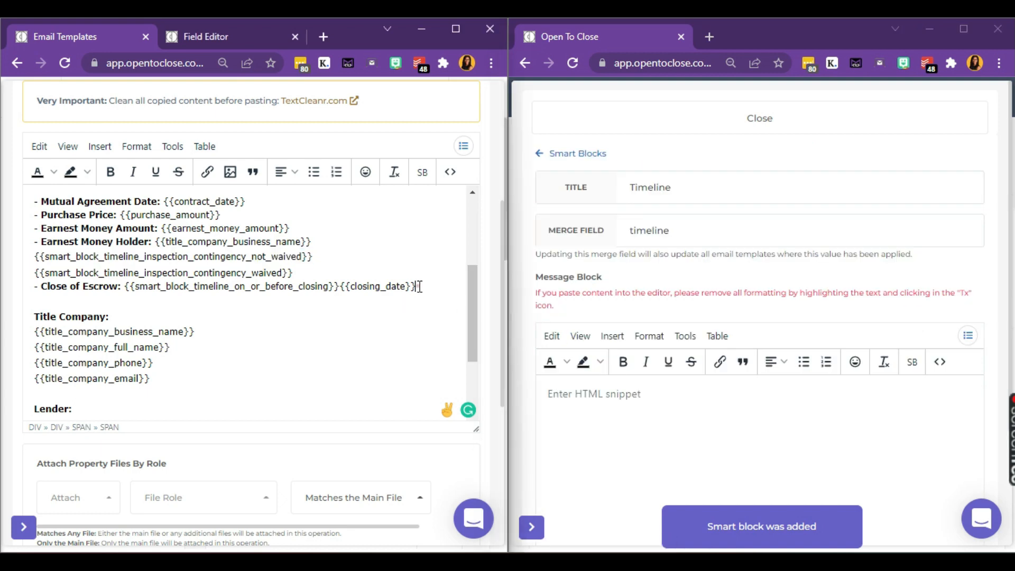
# Step: Cut the Transaction info lines from the email and paste them into the Timeline group's message
pyautogui.moveTo(420, 286); pyautogui.dragTo(325, 297)
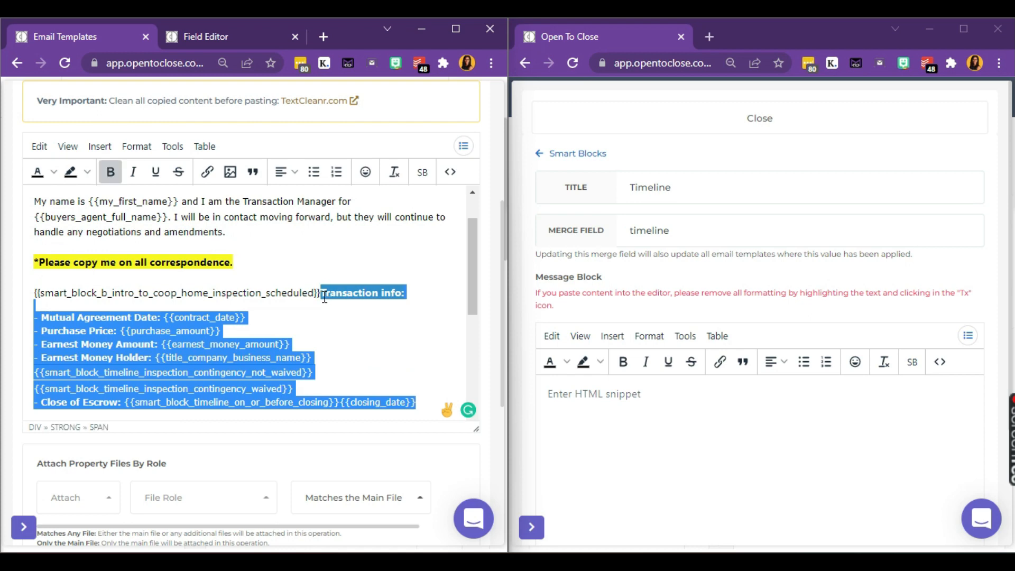
pyautogui.hotkey('ctrl', 'x')
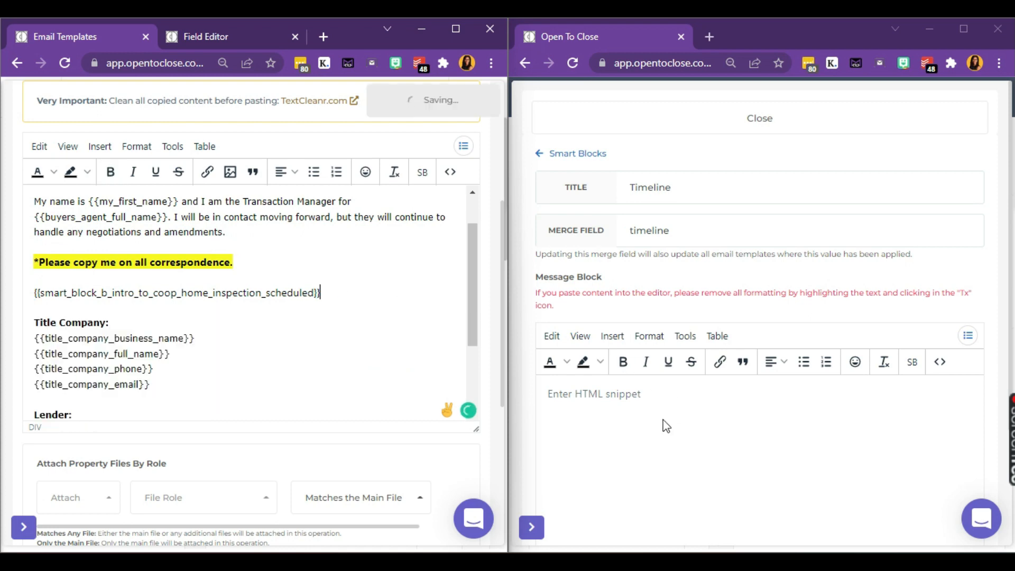
pyautogui.click(649, 394)
pyautogui.hotkey('ctrl', 'v')
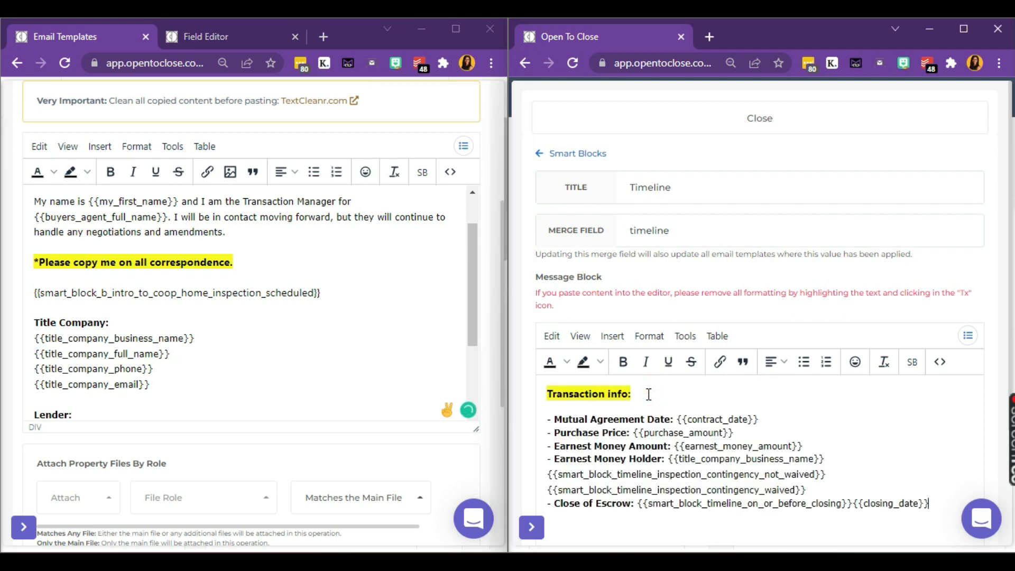
pyautogui.scroll(-2, 640, 291)
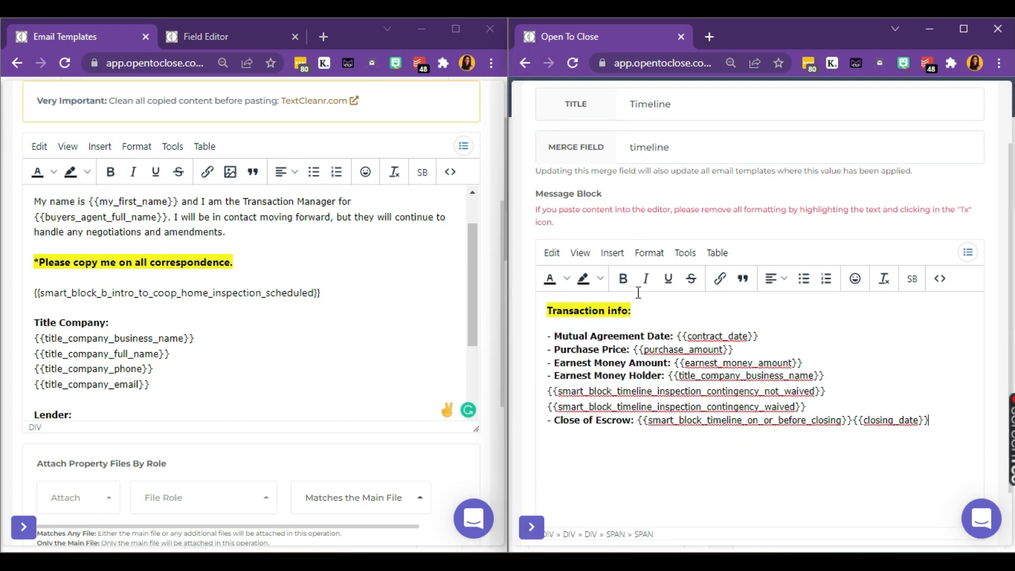
pyautogui.scroll(-1, 639, 293)
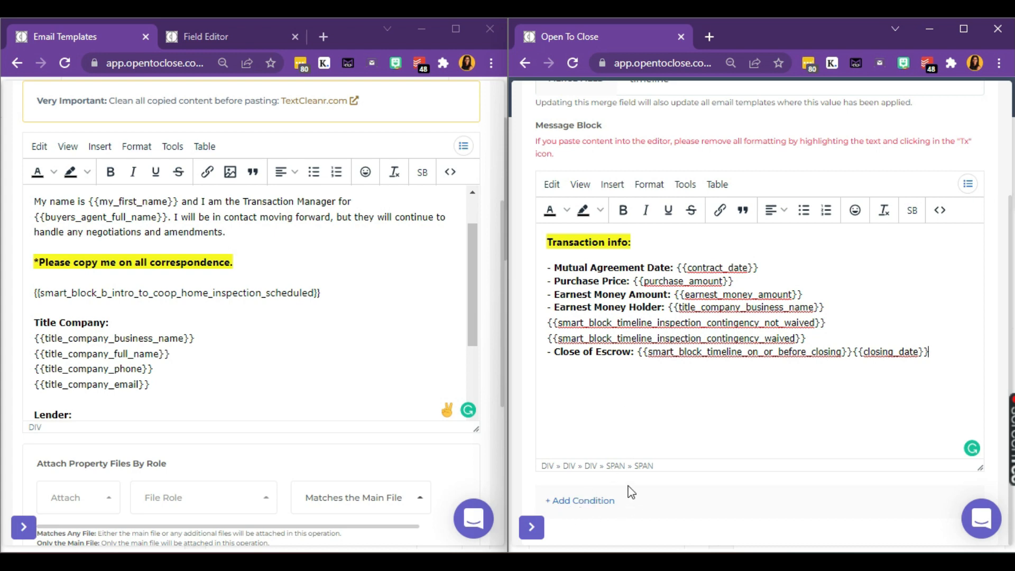
# Step: Copy the Timeline group's merge tag from the Smart Block Groups list
pyautogui.scroll(3, 612, 508)
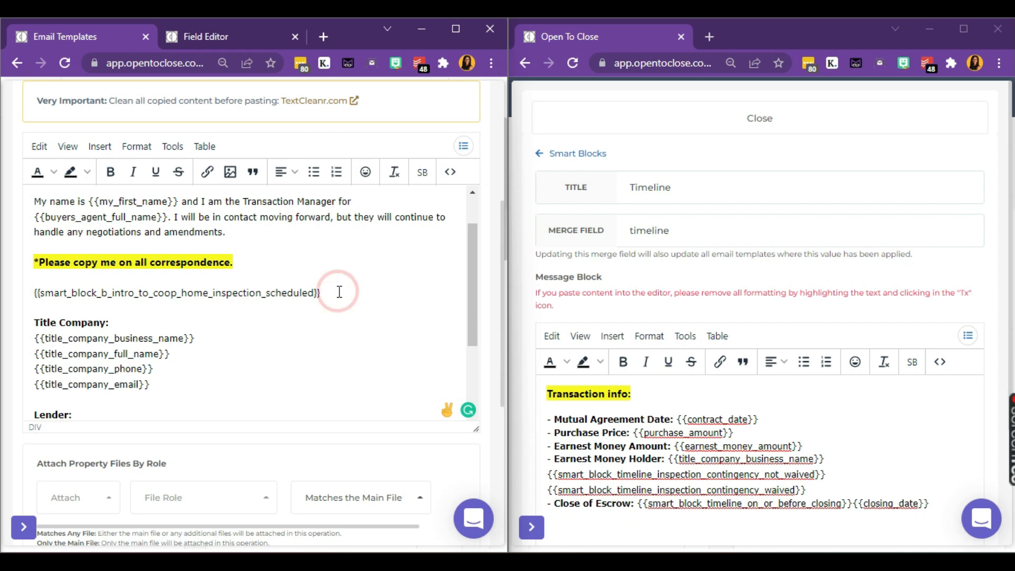
pyautogui.click(464, 147)
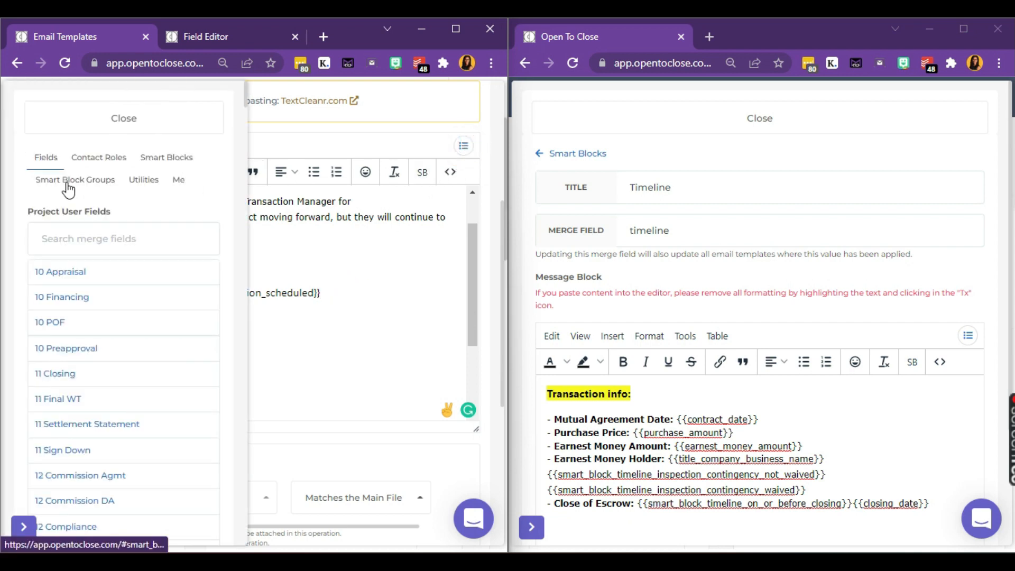
pyautogui.click(67, 183)
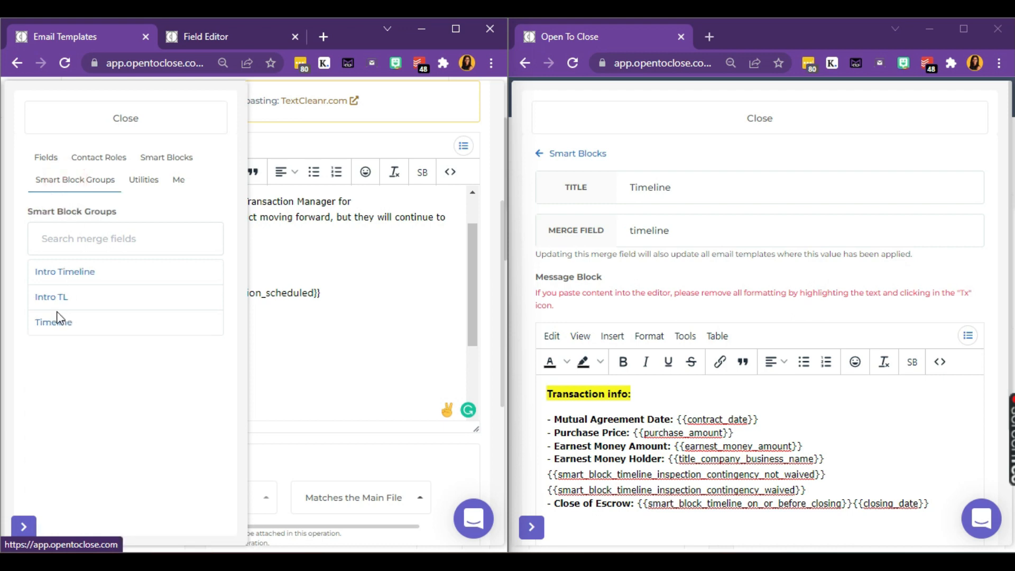
pyautogui.click(56, 332)
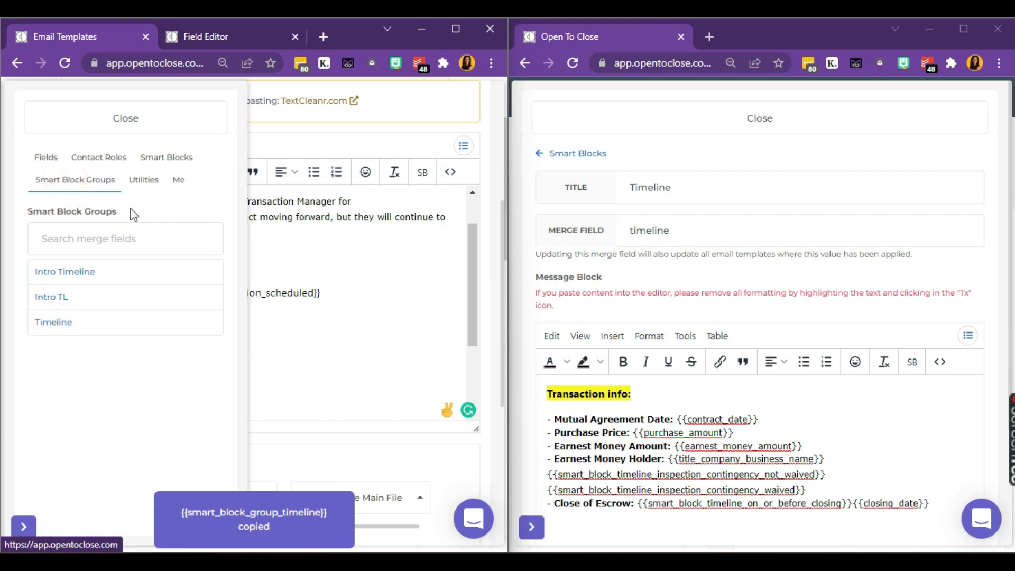
pyautogui.click(164, 120)
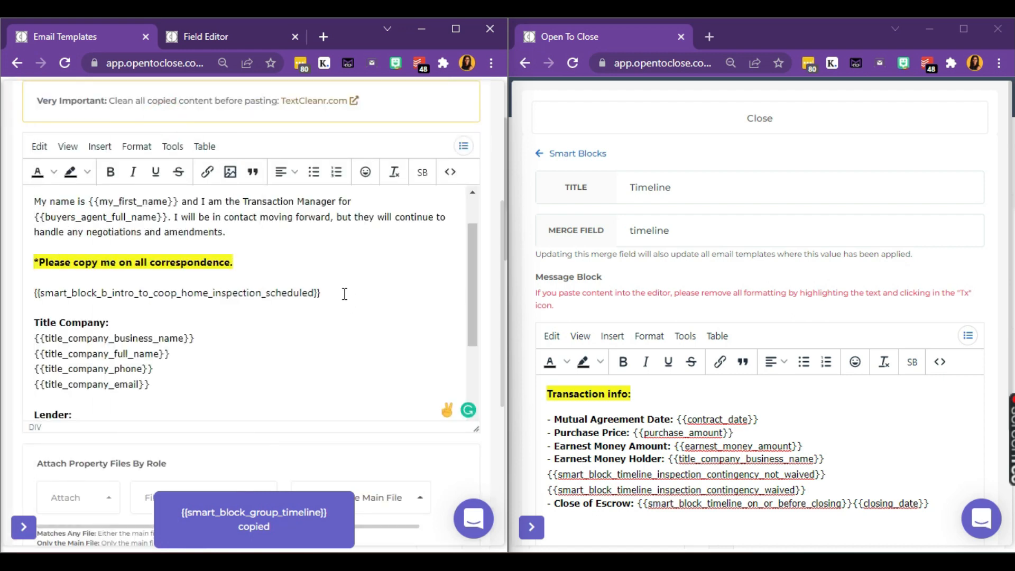
# Step: Paste the Timeline group tag on a new line below the intro smart block
pyautogui.click(344, 294)
pyautogui.press('Return')
pyautogui.hotkey('ctrl', 'v')
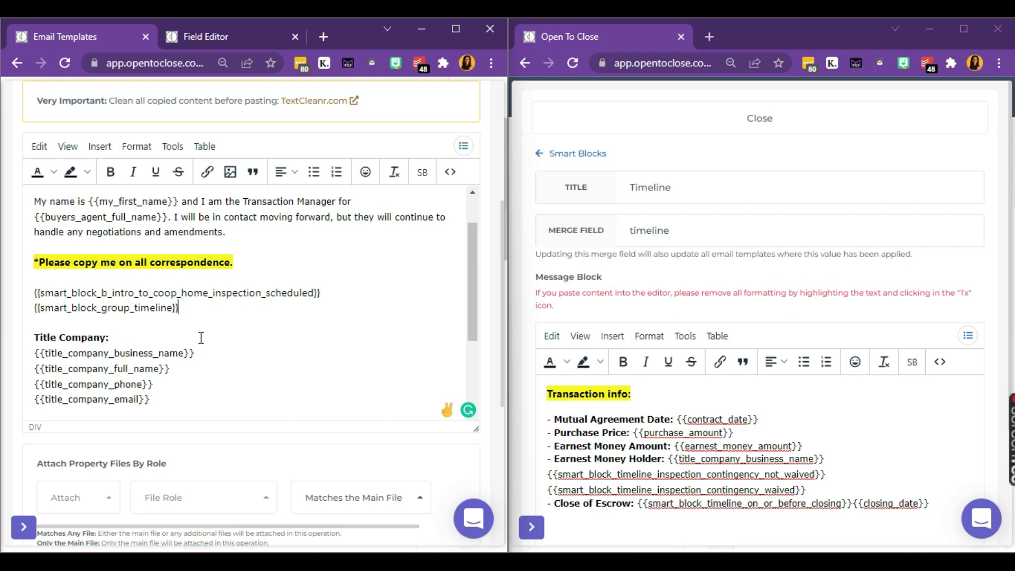
pyautogui.click(85, 320)
pyautogui.scroll(-3, 686, 346)
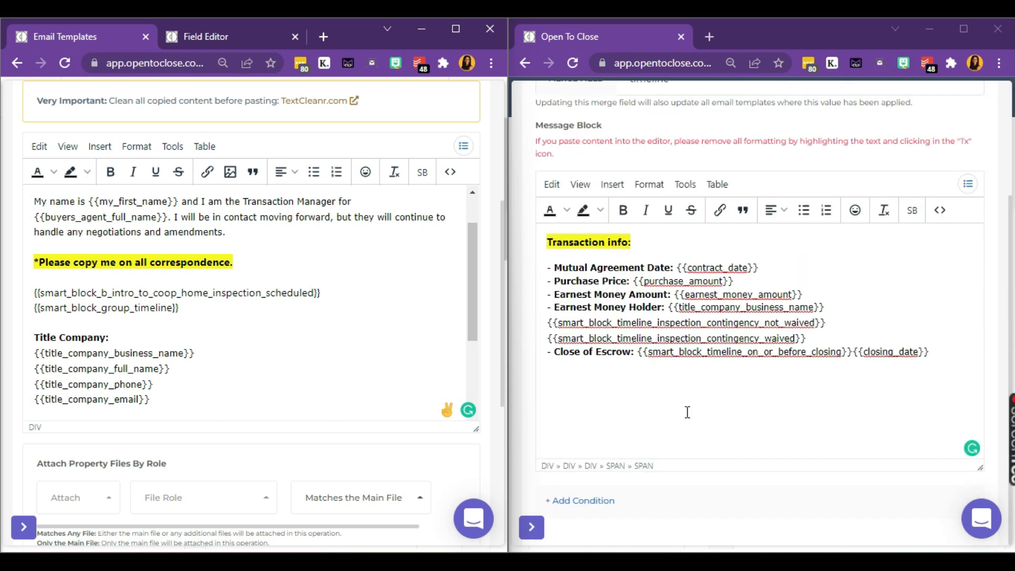
pyautogui.scroll(1, 259, 355)
pyautogui.scroll(-3, 259, 355)
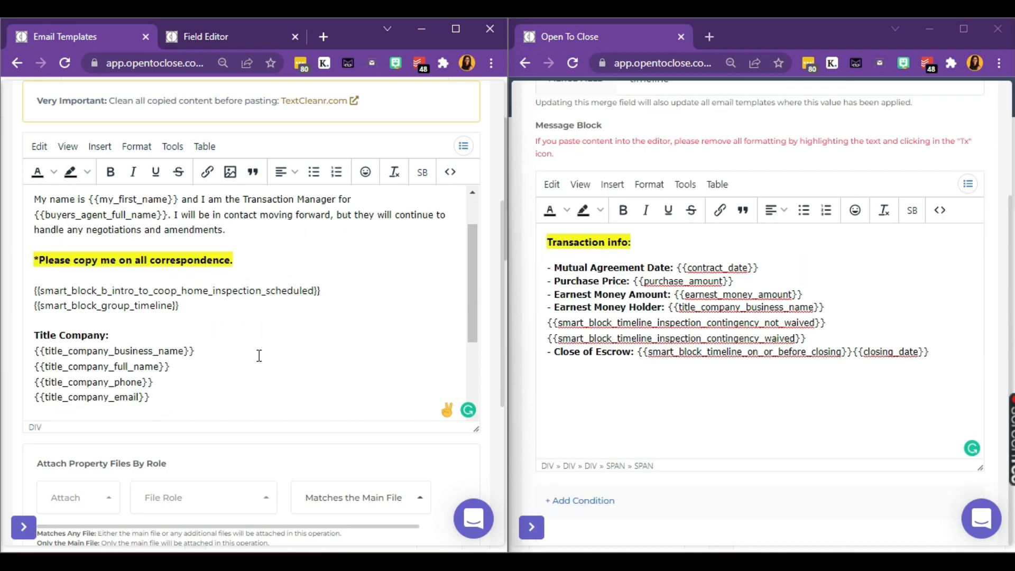
pyautogui.scroll(-1, 259, 355)
pyautogui.scroll(1, 260, 355)
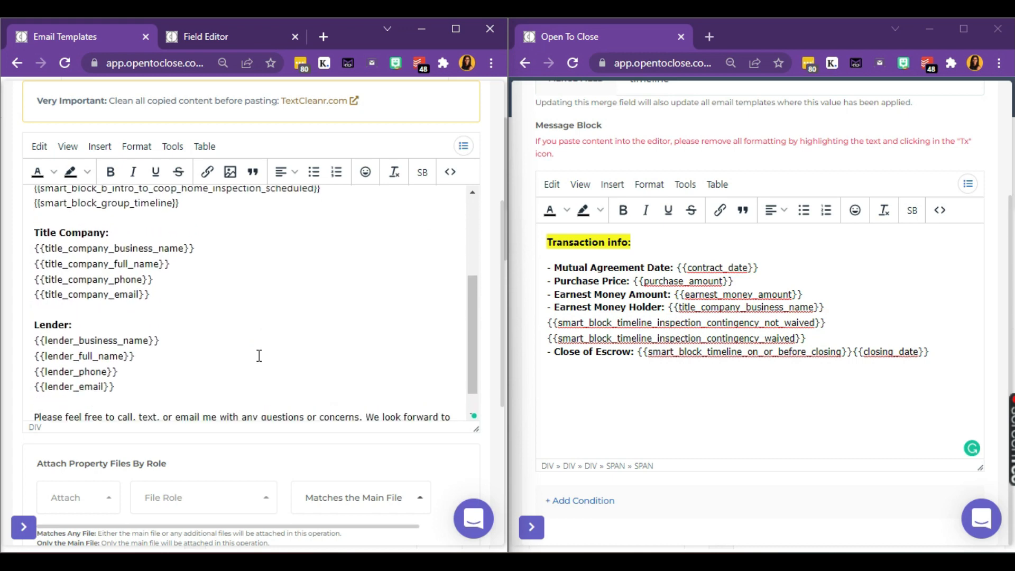
pyautogui.scroll(-1, 259, 355)
pyautogui.scroll(3, 259, 356)
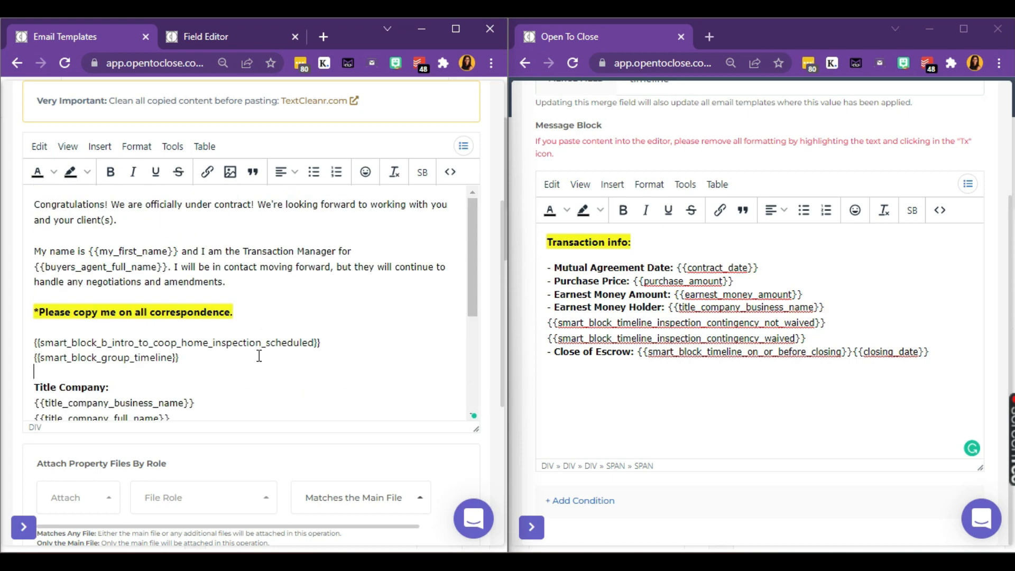
pyautogui.scroll(3, 779, 345)
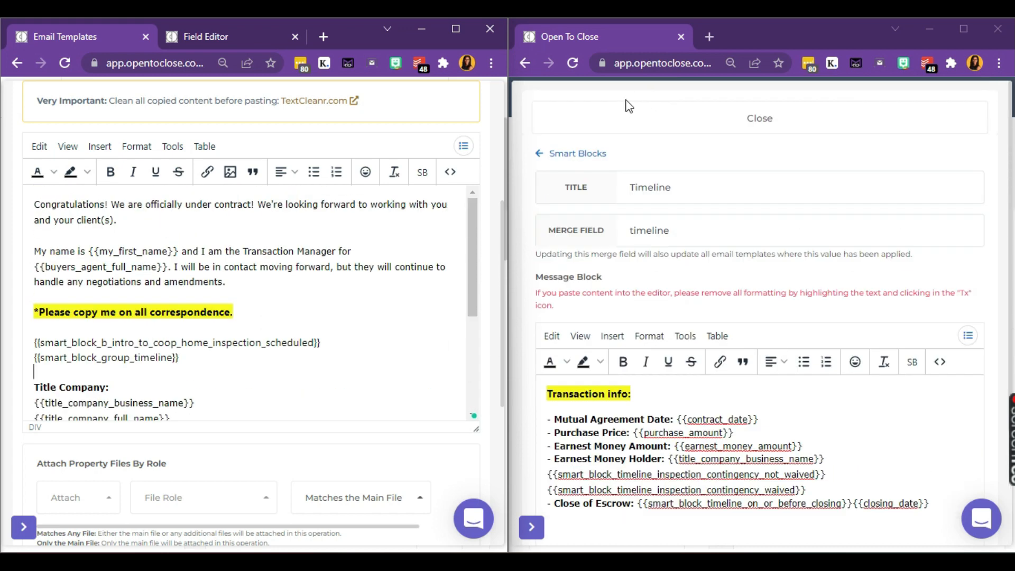
# Step: Duplicate the Open To Close browser tab and maximize the window
pyautogui.click(636, 34)
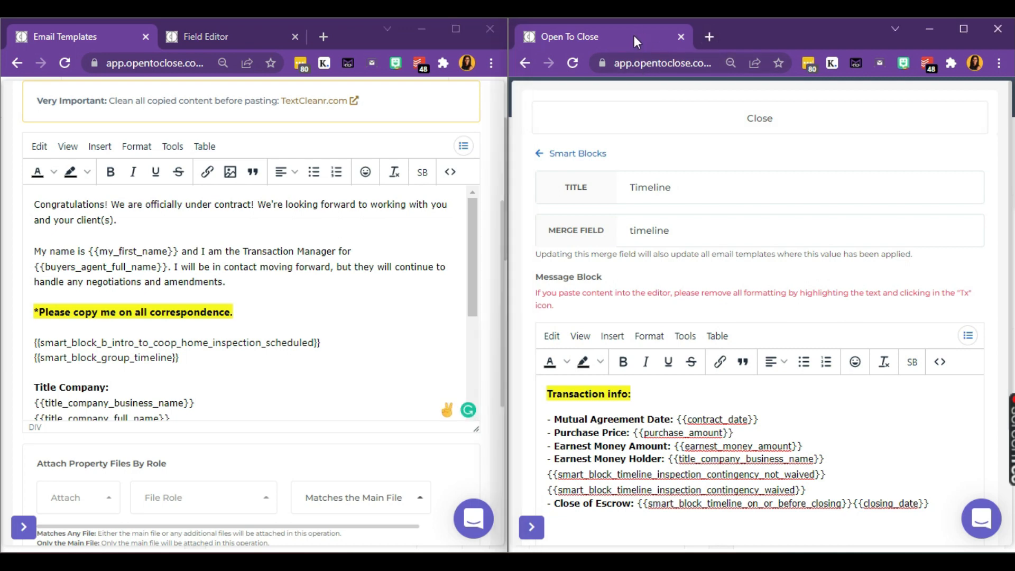
pyautogui.rightClick(633, 35)
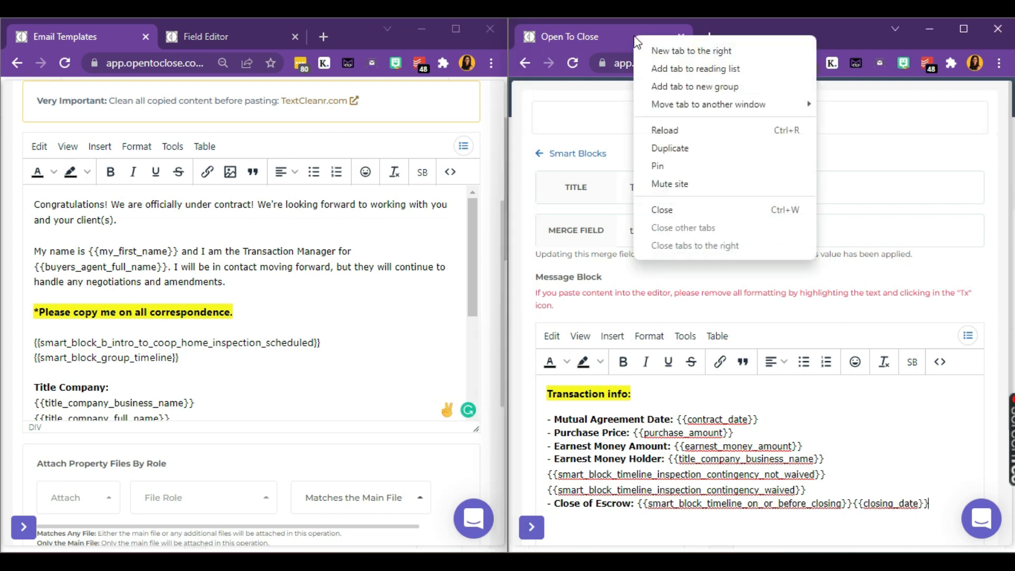
pyautogui.click(669, 151)
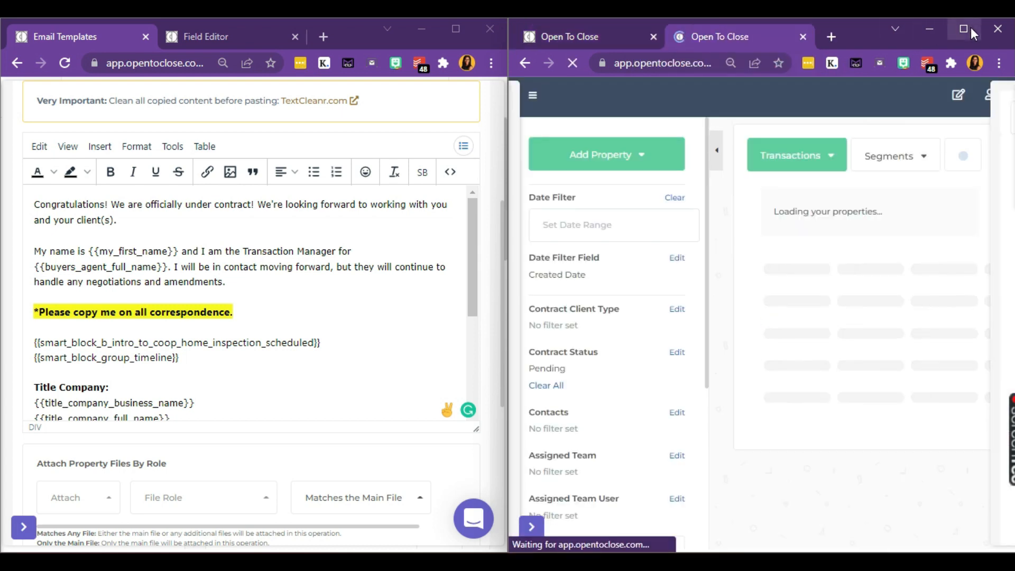
pyautogui.click(971, 29)
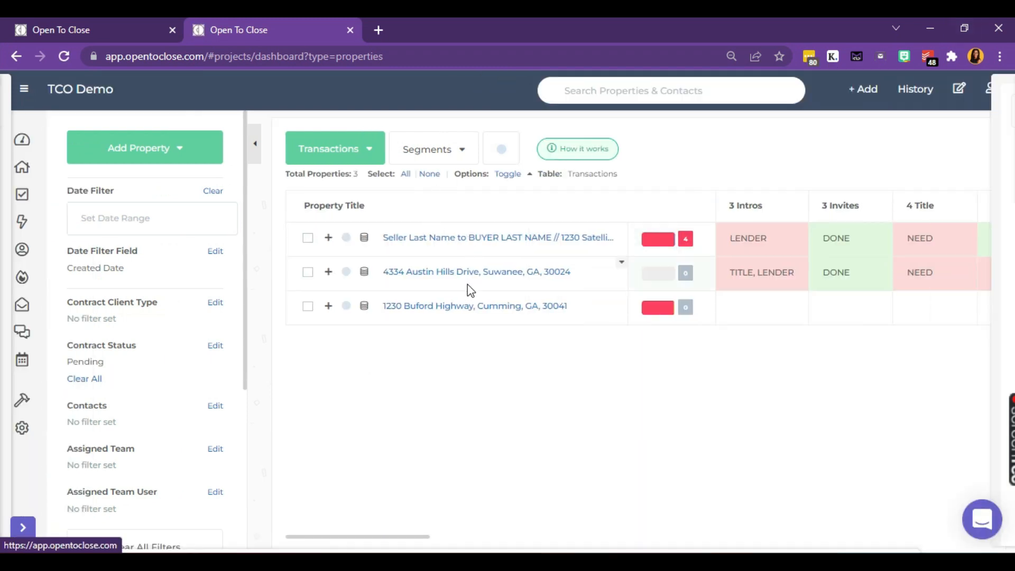
pyautogui.click(472, 236)
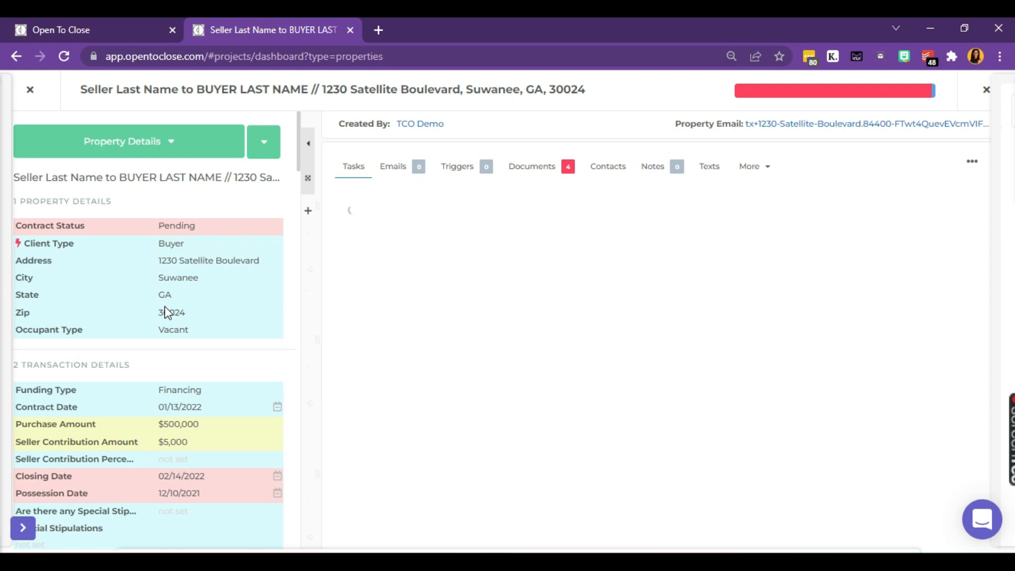
pyautogui.scroll(-3, 167, 312)
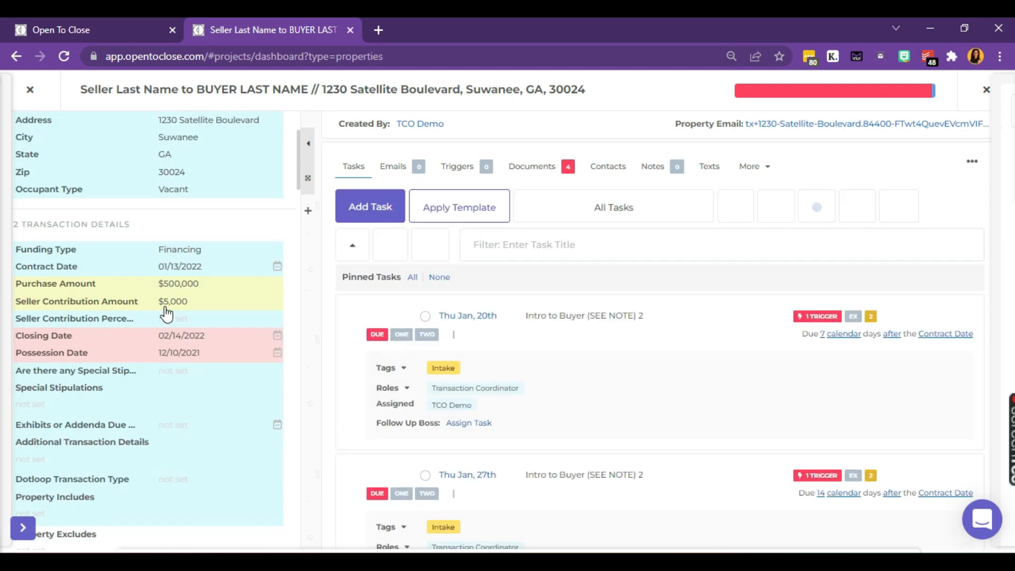
pyautogui.scroll(-3, 167, 314)
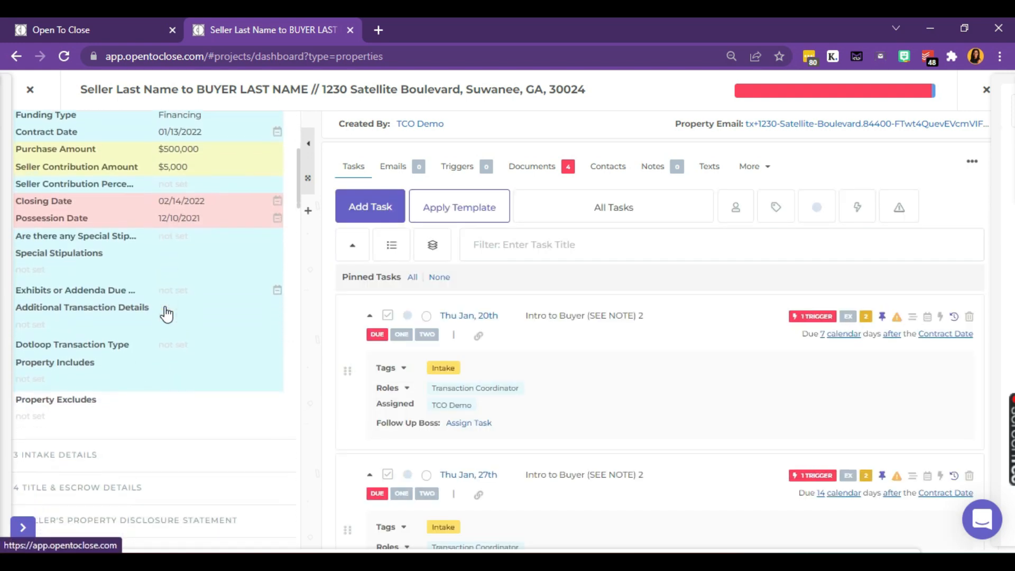
pyautogui.scroll(-5, 167, 314)
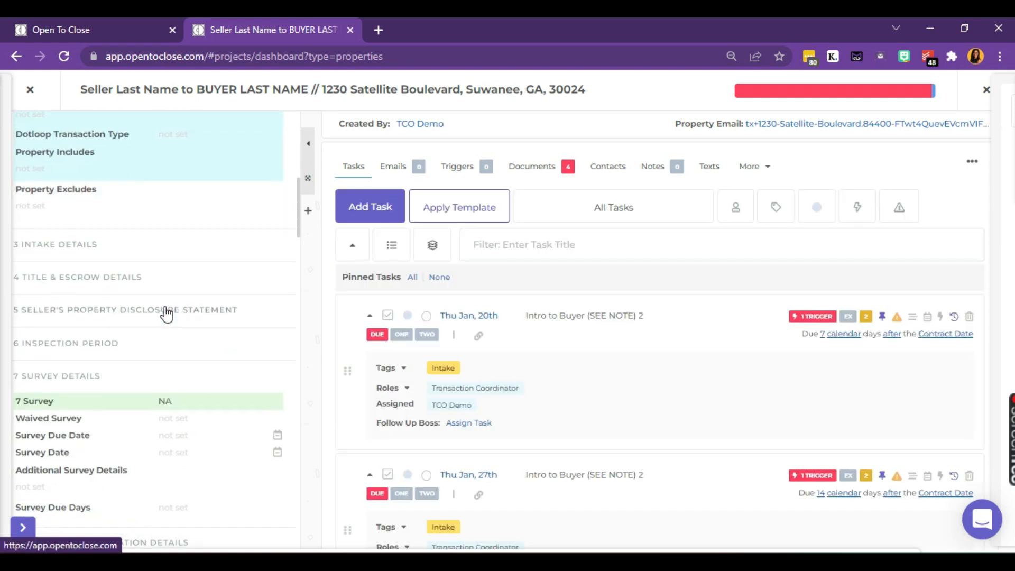
pyautogui.click(85, 346)
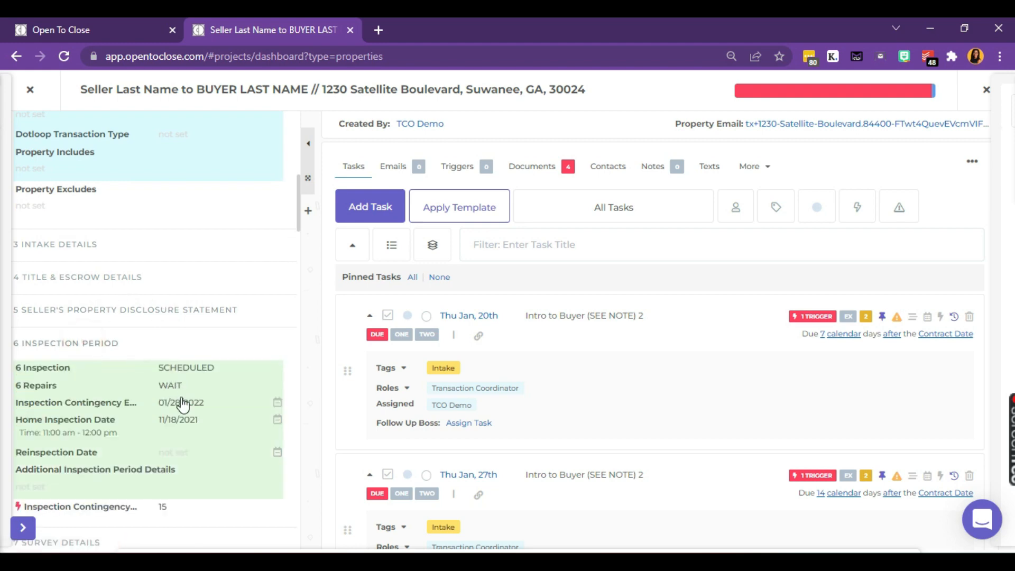
pyautogui.scroll(-1, 183, 417)
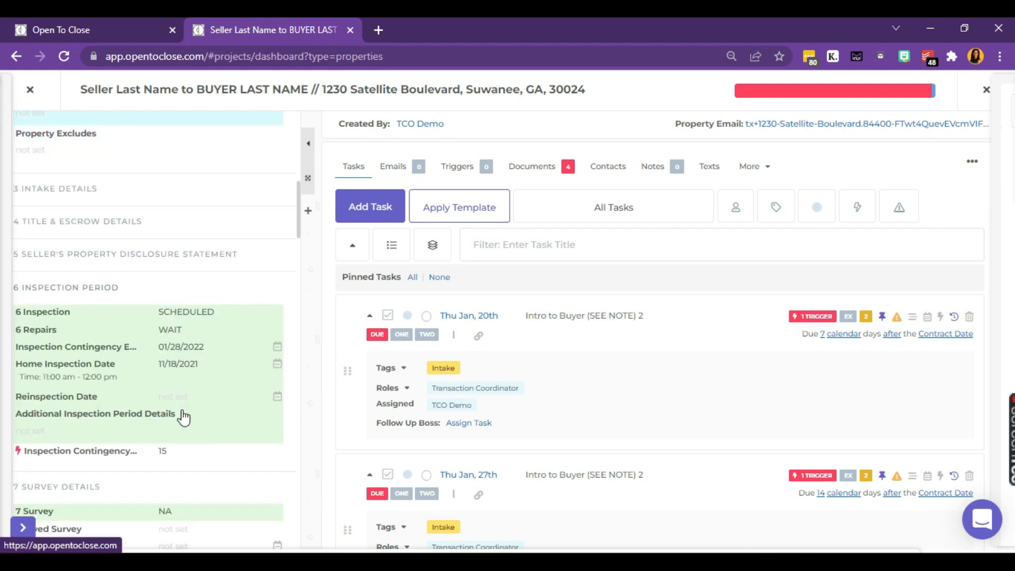
pyautogui.scroll(4, 183, 418)
pyautogui.scroll(7, 183, 417)
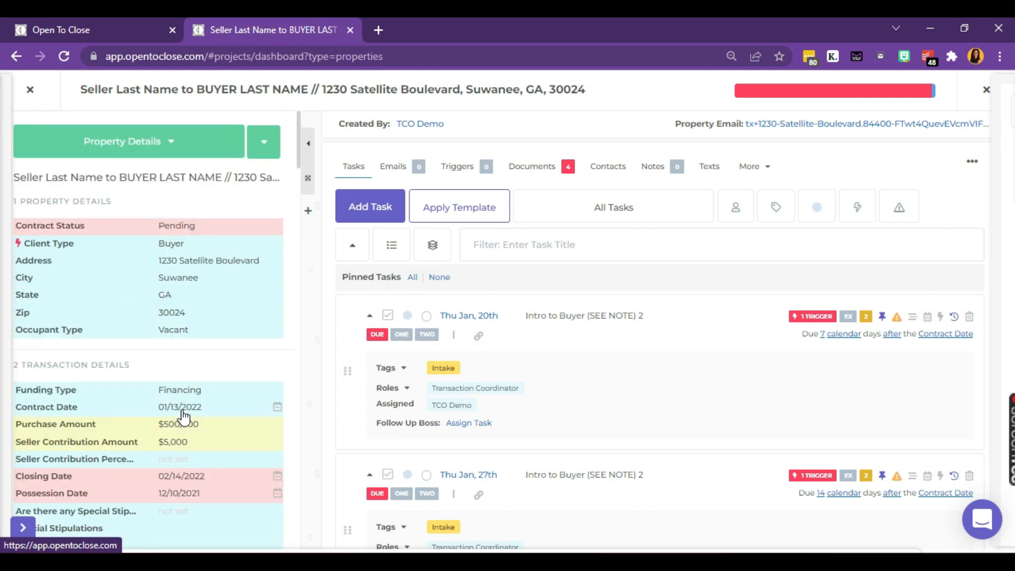
# Step: Tick the Can we close before COE and Waived Inspection Period fields in the field chooser
pyautogui.click(270, 154)
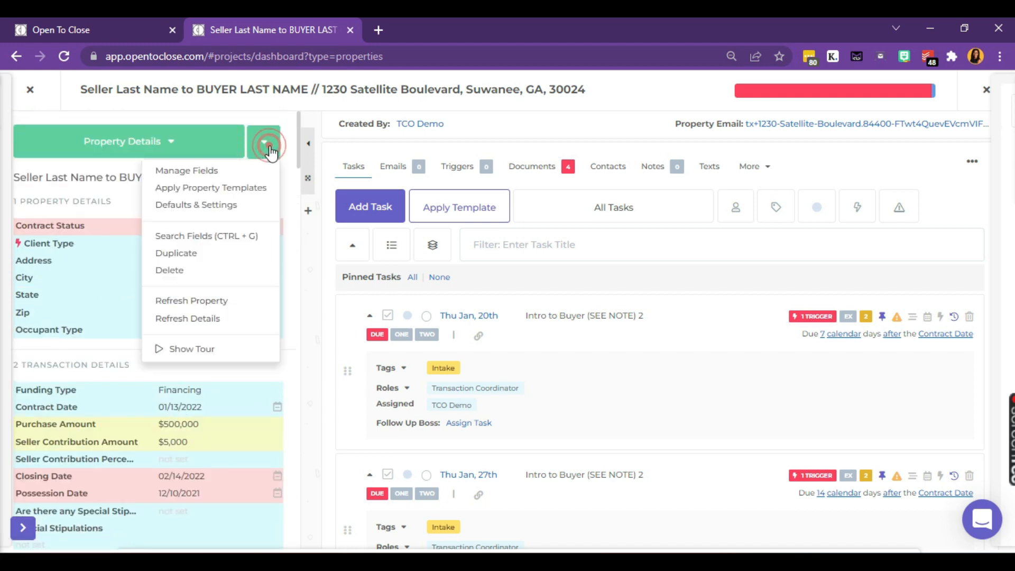
pyautogui.click(236, 174)
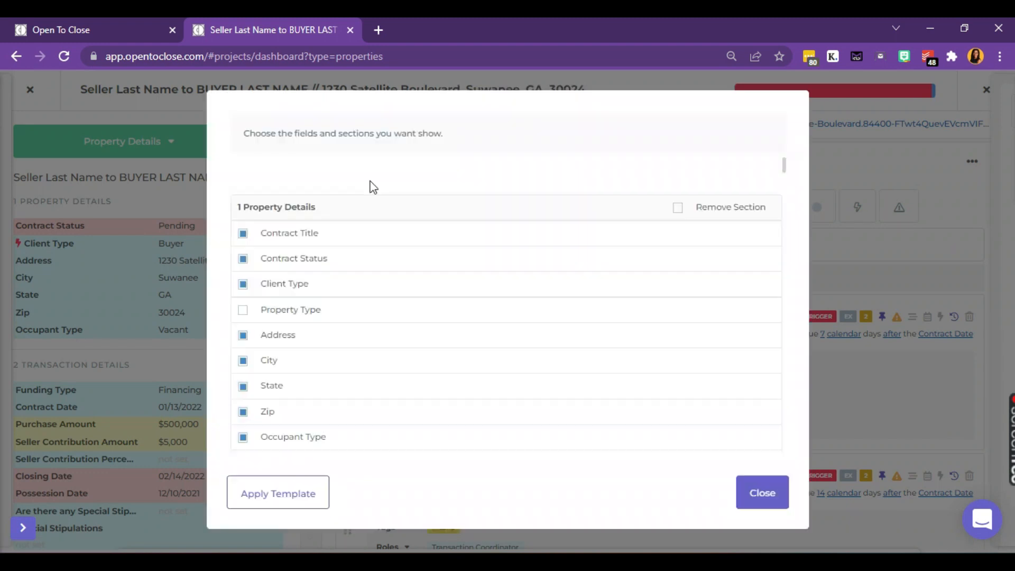
pyautogui.scroll(-6, 421, 343)
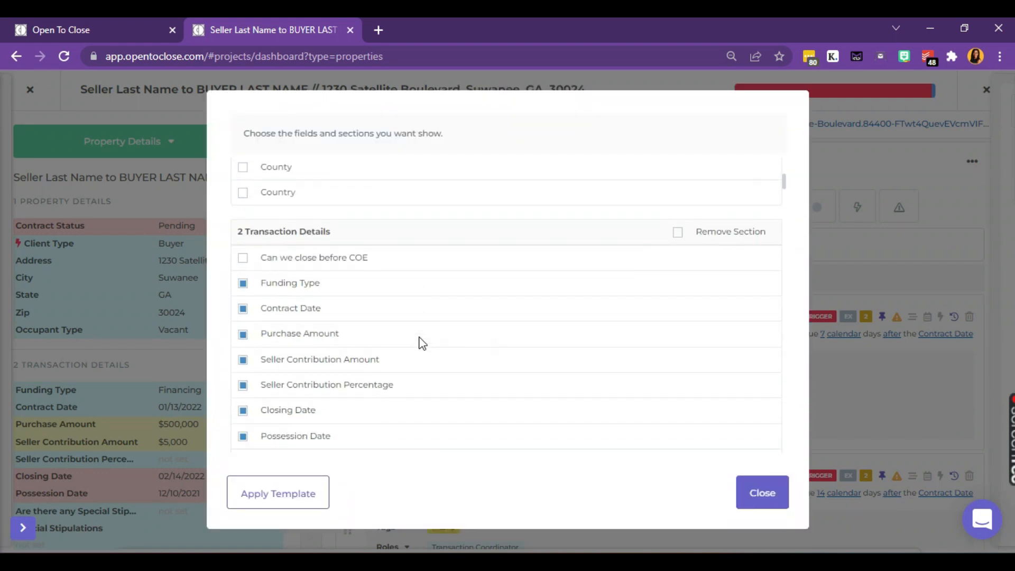
pyautogui.click(337, 257)
pyautogui.scroll(-10, 425, 329)
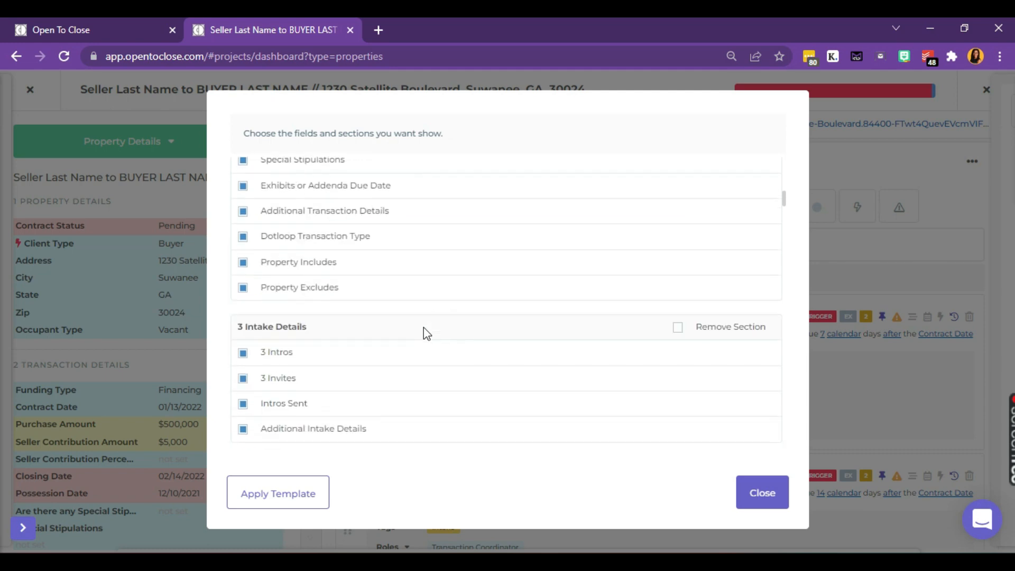
pyautogui.scroll(-7, 427, 332)
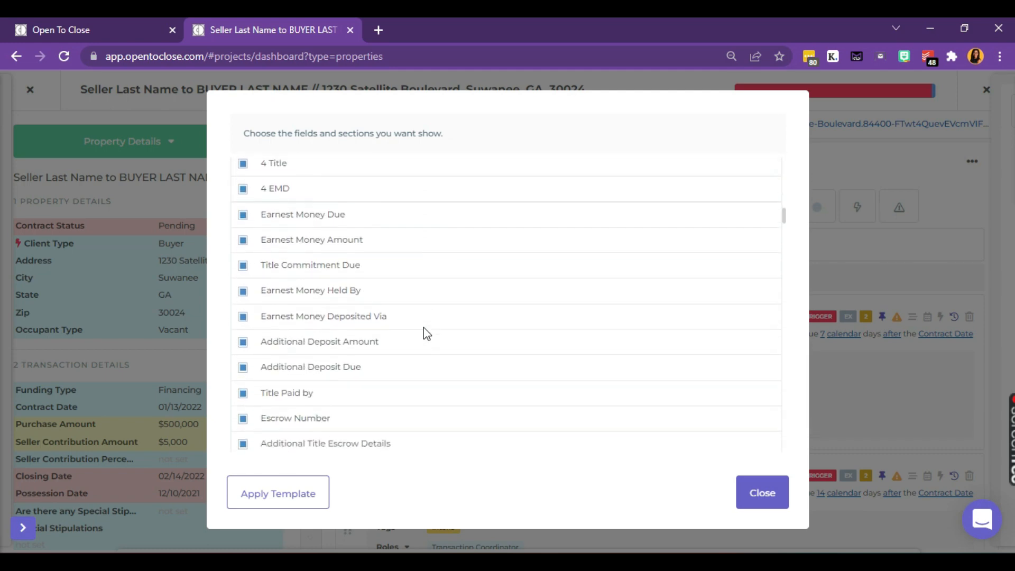
pyautogui.scroll(-6, 426, 332)
pyautogui.scroll(2, 424, 331)
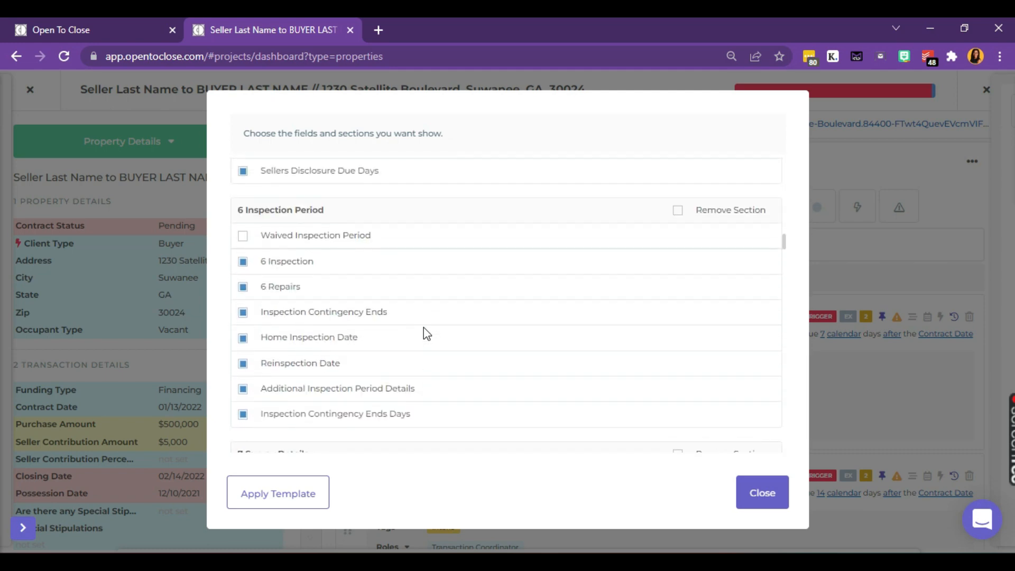
pyautogui.click(353, 242)
pyautogui.click(756, 491)
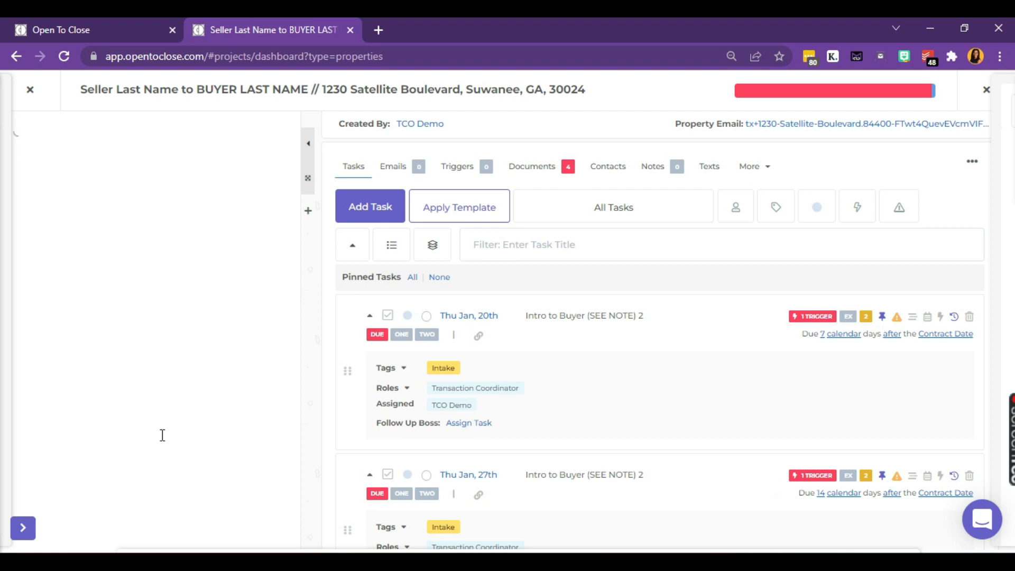
# Step: Set Can we close before COE to Yes
pyautogui.scroll(-3, 160, 442)
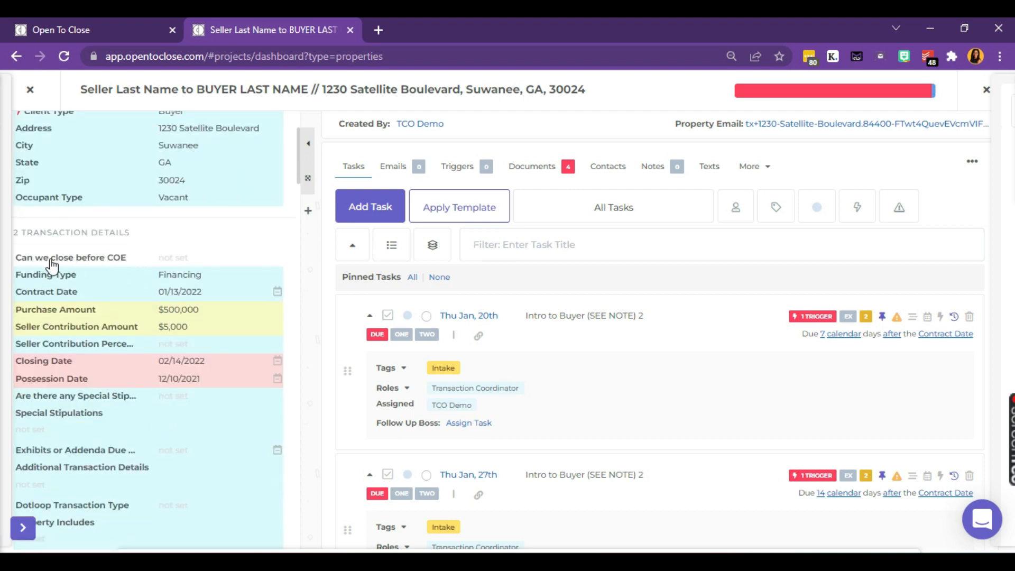
pyautogui.click(174, 257)
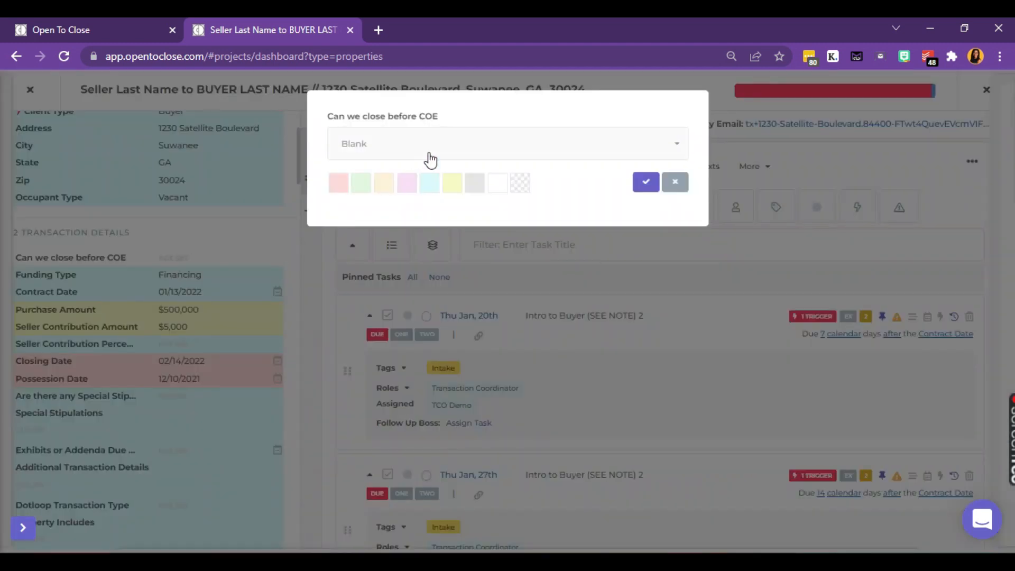
pyautogui.click(429, 148)
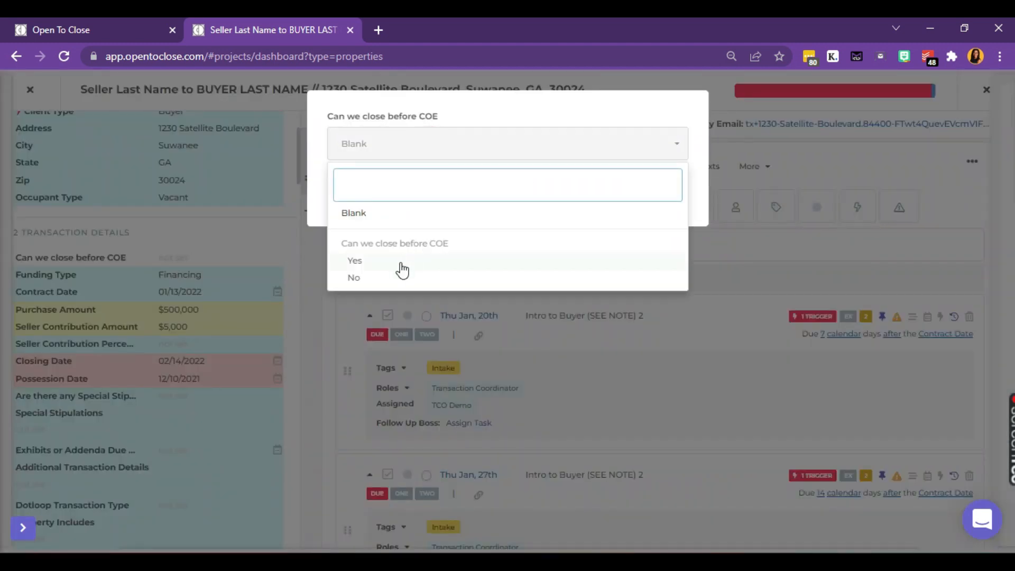
pyautogui.click(401, 261)
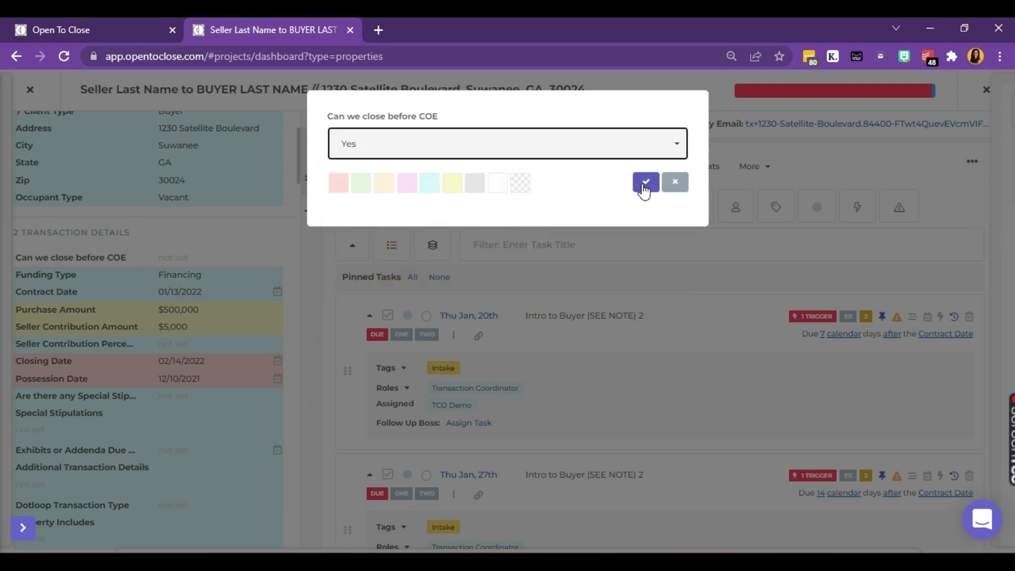
pyautogui.click(643, 188)
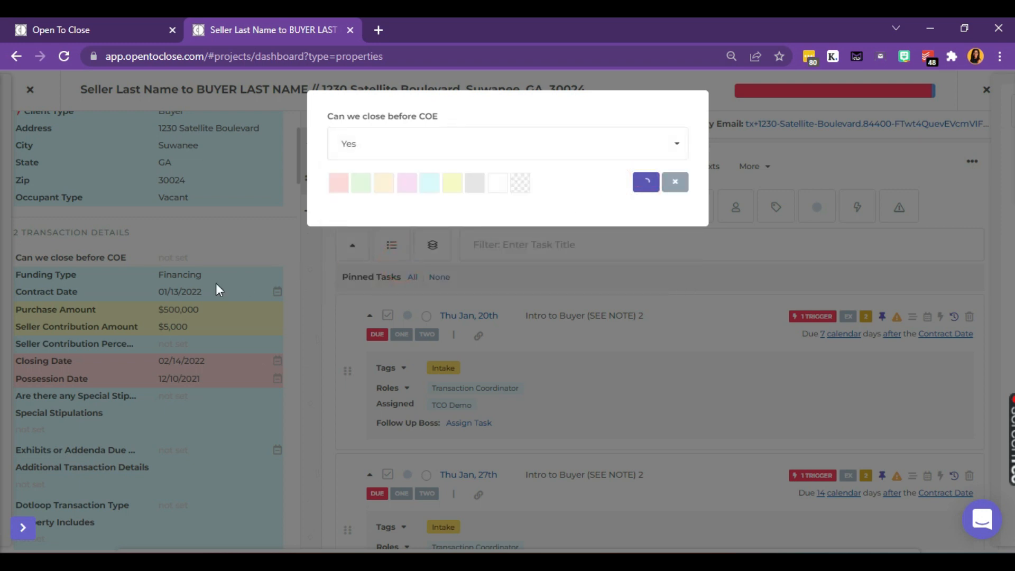
# Step: Set Waived Inspection Period to Yes
pyautogui.scroll(-8, 217, 291)
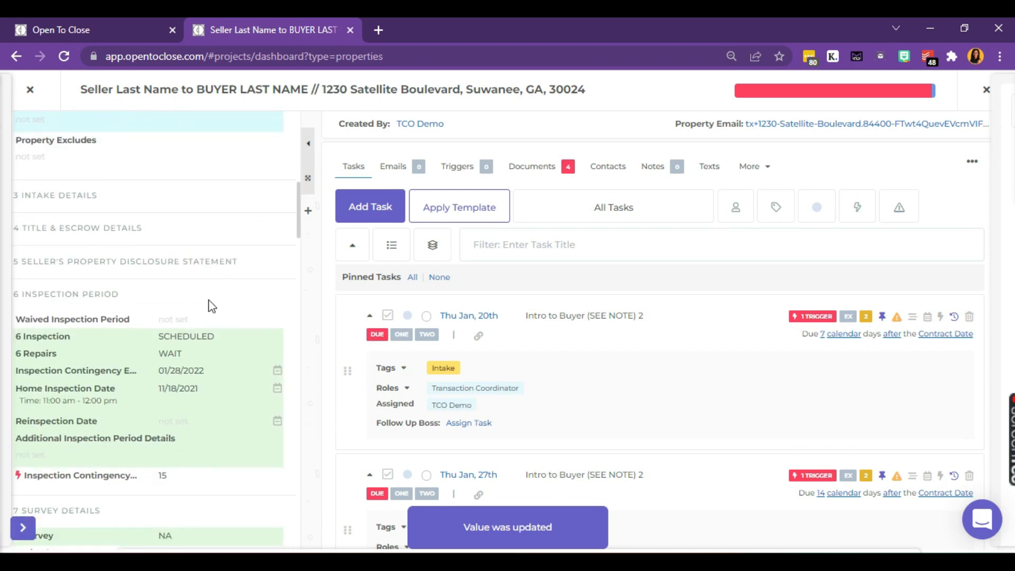
pyautogui.click(187, 320)
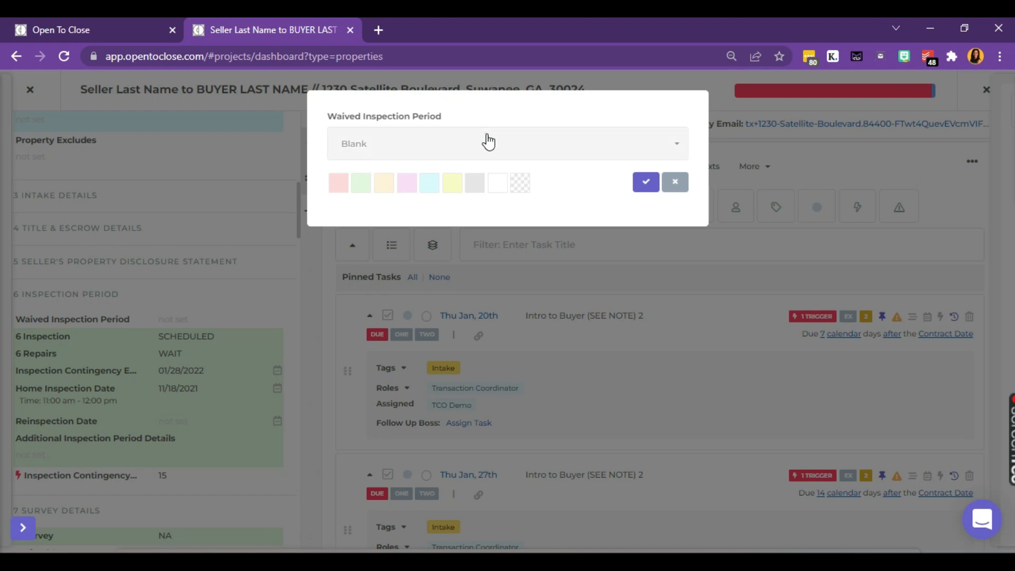
pyautogui.click(485, 140)
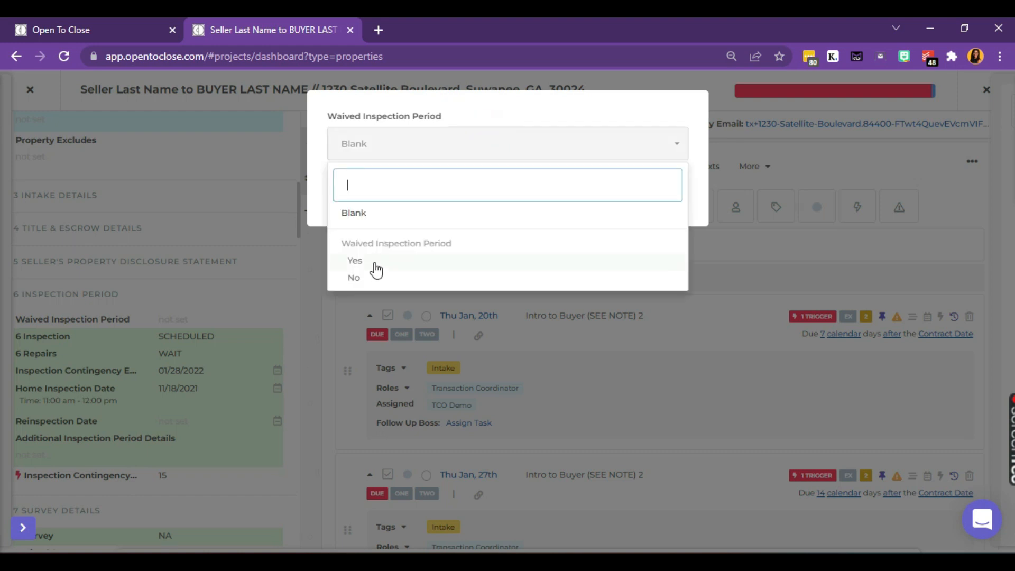
pyautogui.click(375, 260)
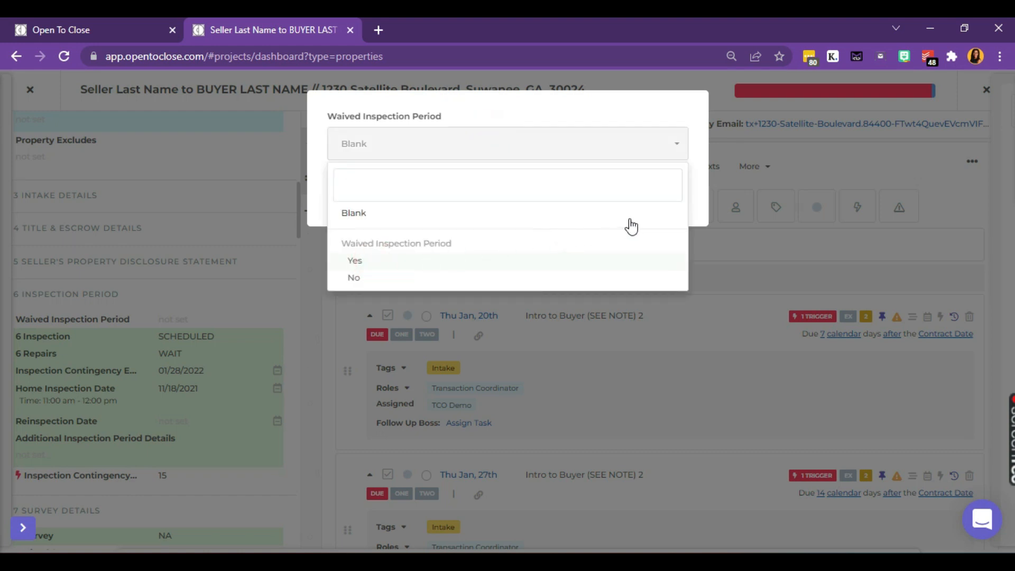
pyautogui.click(648, 183)
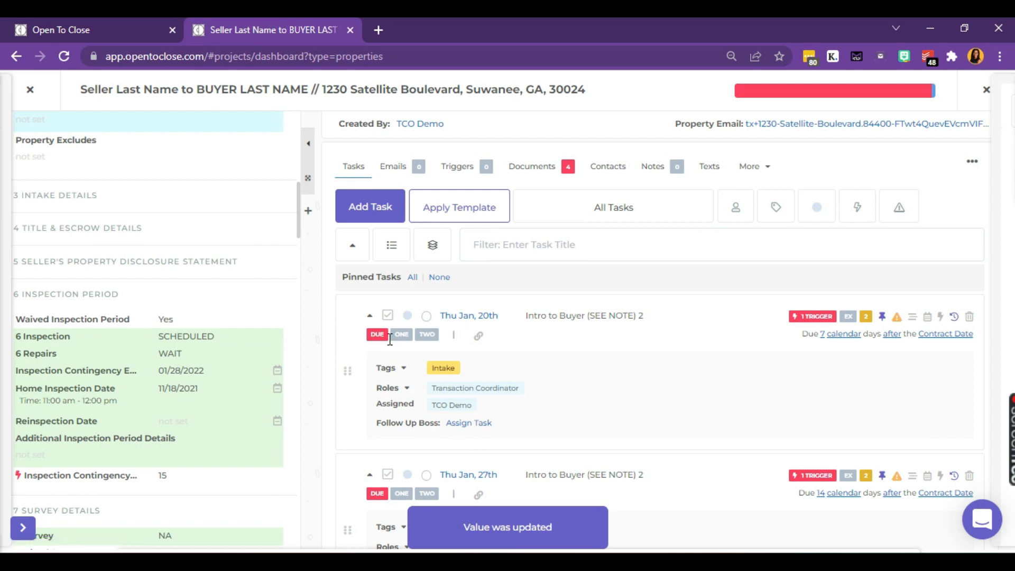
# Step: Apply the B - Intro to Coop Agent (YouTube) template to a new email, showing Inspection Contingency WAIVED
pyautogui.click(402, 171)
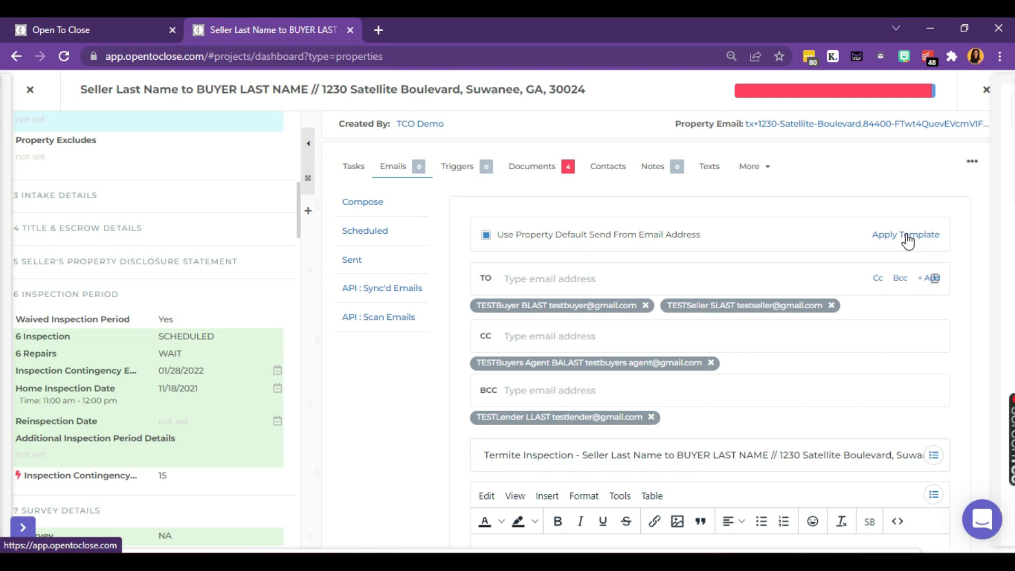
pyautogui.click(908, 235)
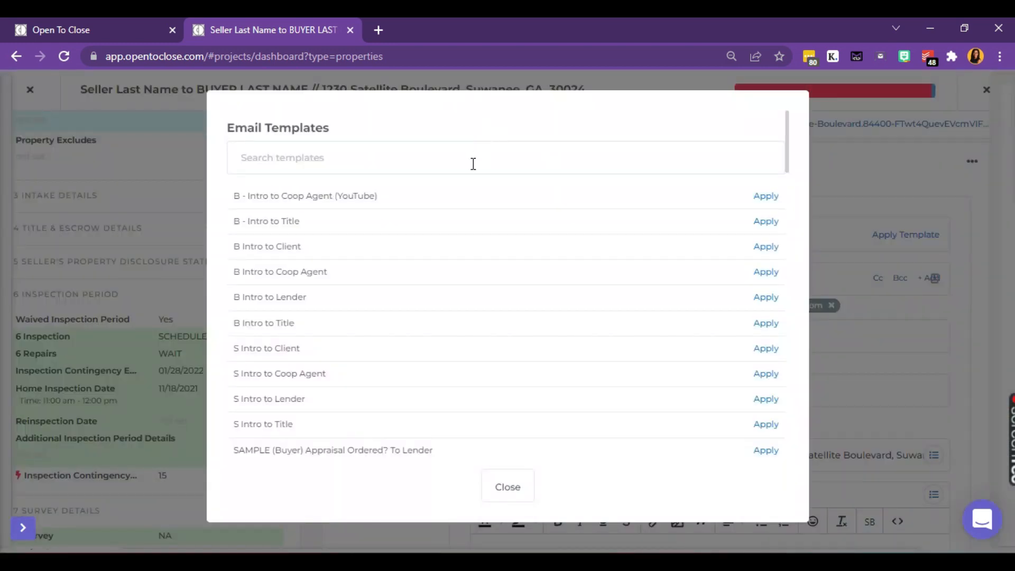
pyautogui.click(766, 199)
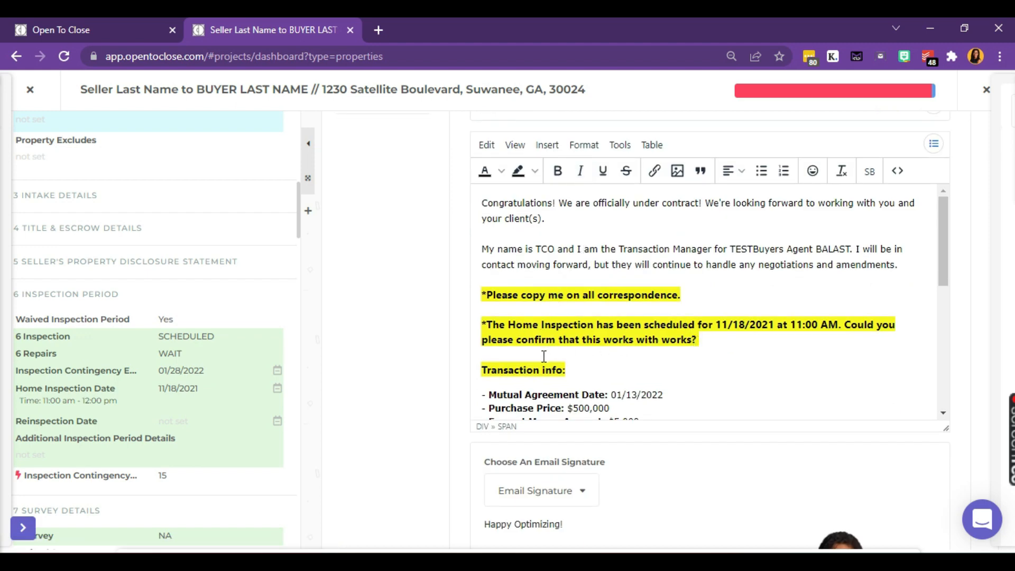
pyautogui.scroll(-3, 543, 371)
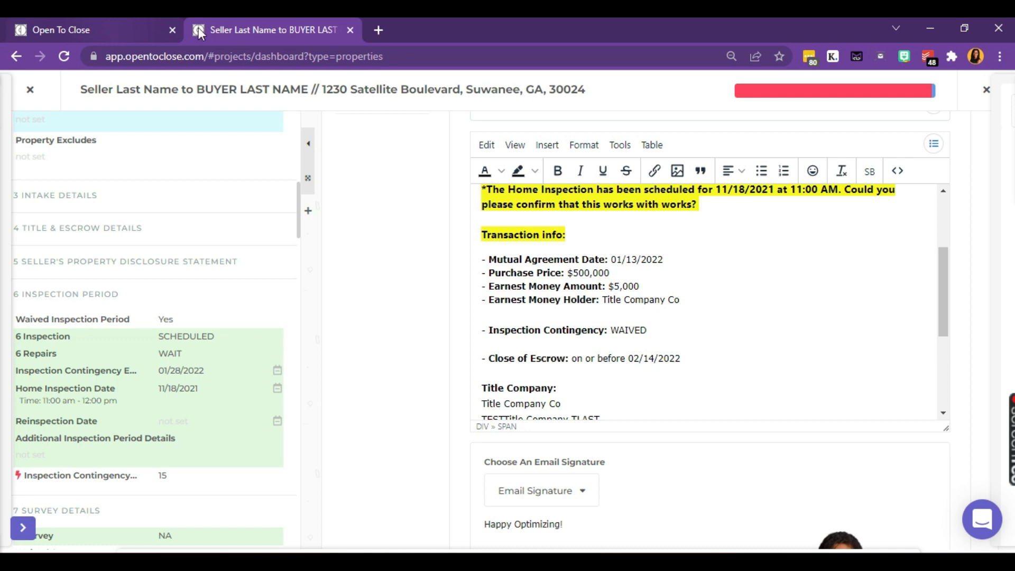
# Step: Resize the window and go back to the Timeline smart block editor in the first tab
pyautogui.press('super+Right')
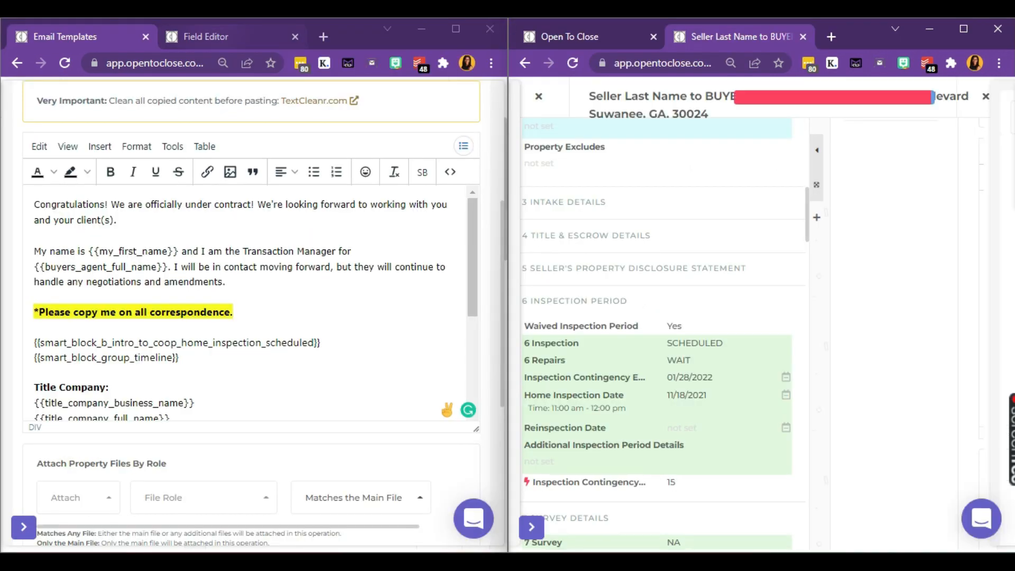
pyautogui.click(963, 31)
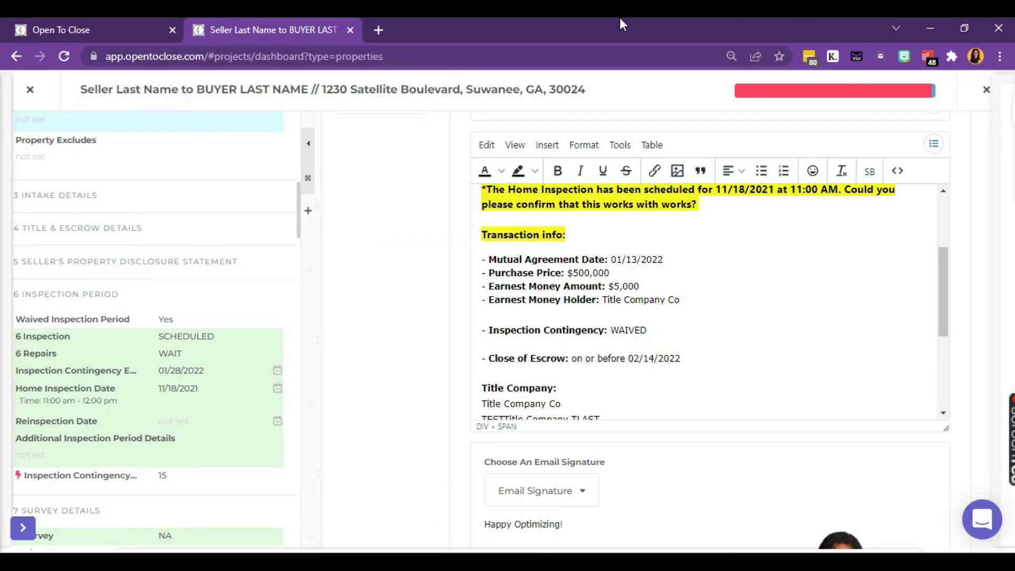
pyautogui.click(104, 25)
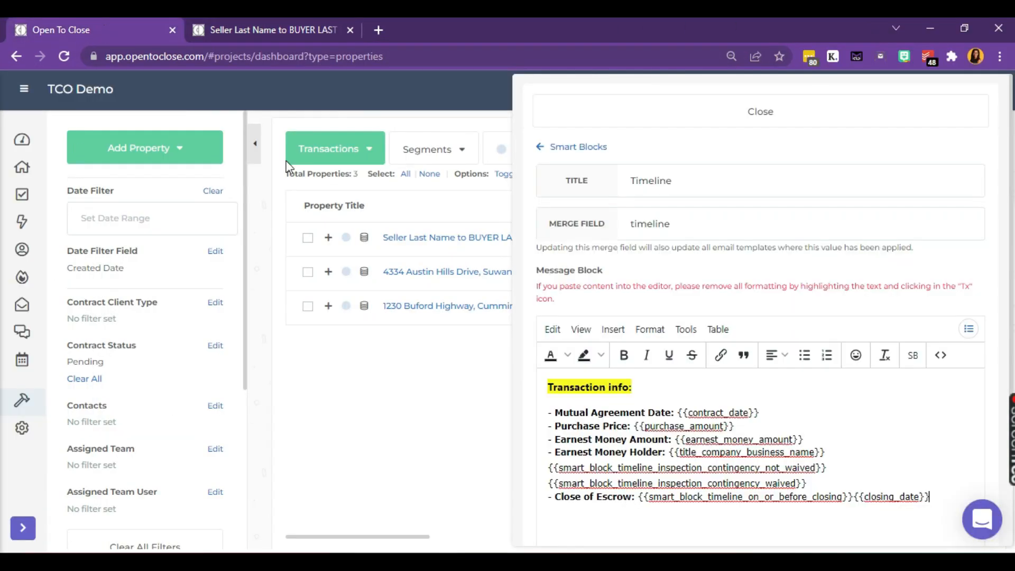
# Step: Clear formatting from the title company merge fields and colour the business name and not_waived fields black
pyautogui.click(839, 452)
pyautogui.press('Delete')
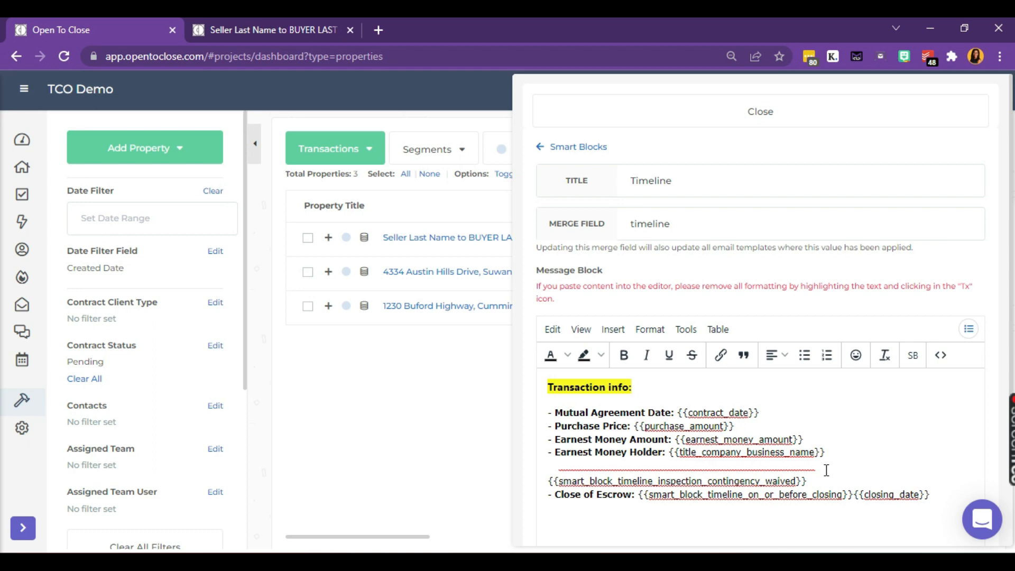
pyautogui.hotkey('ctrl', 'z')
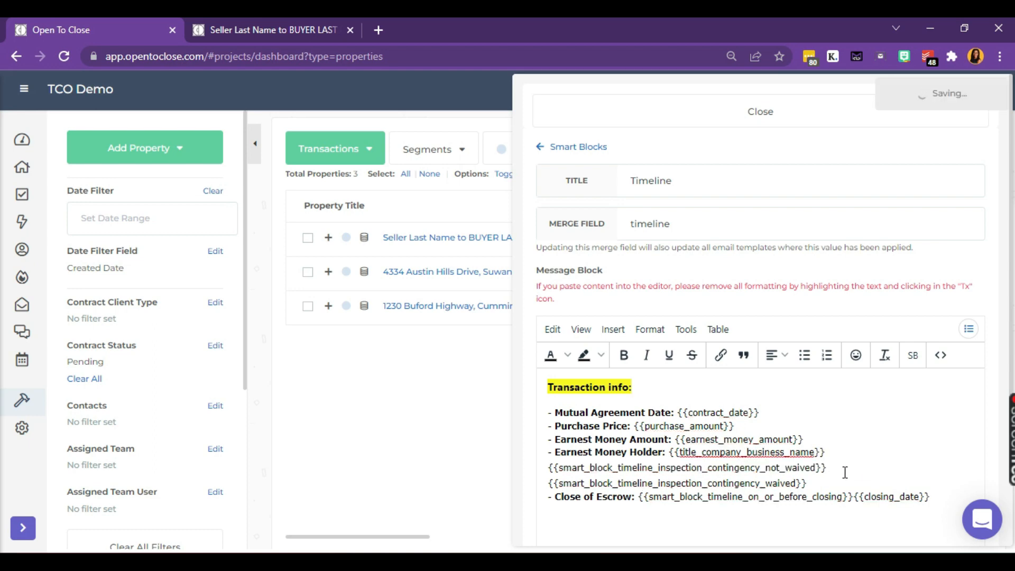
pyautogui.moveTo(841, 483); pyautogui.dragTo(670, 451)
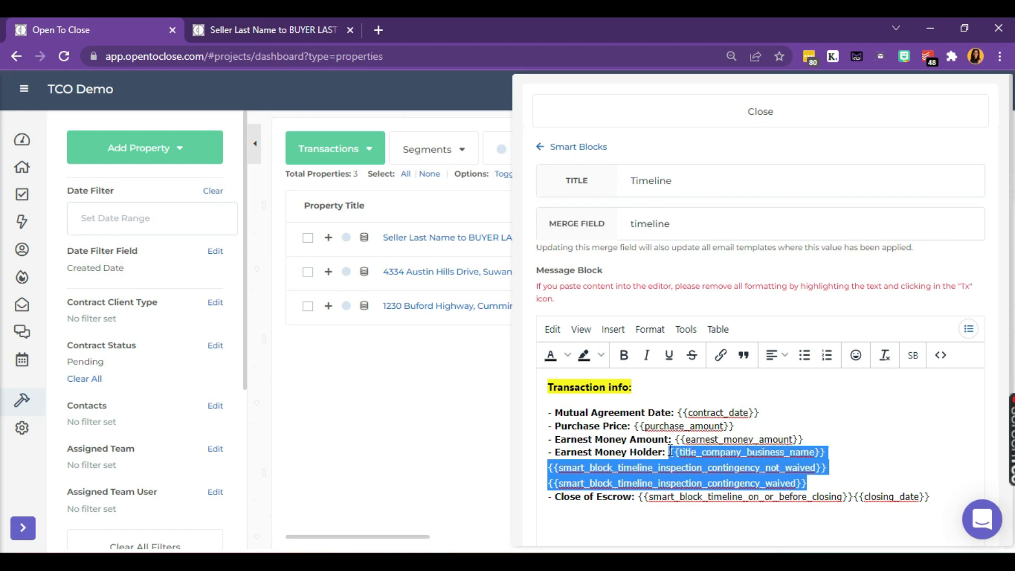
pyautogui.click(886, 356)
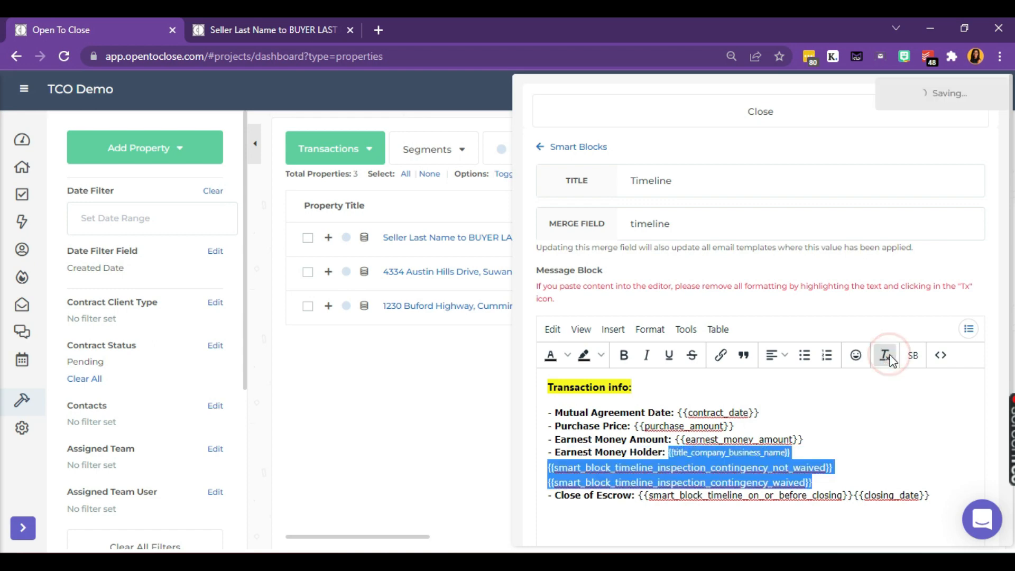
pyautogui.click(854, 454)
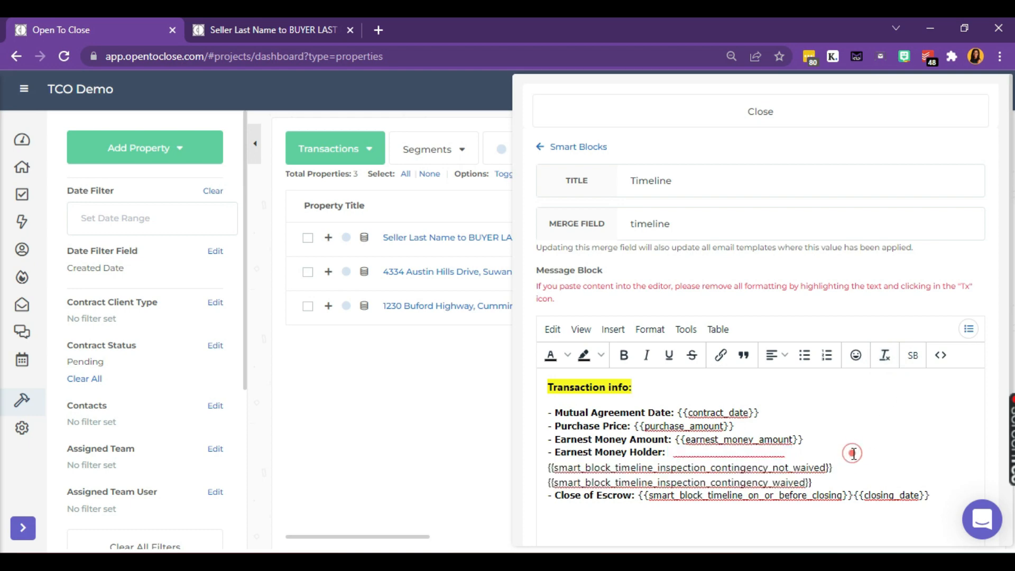
pyautogui.moveTo(812, 455); pyautogui.dragTo(670, 453)
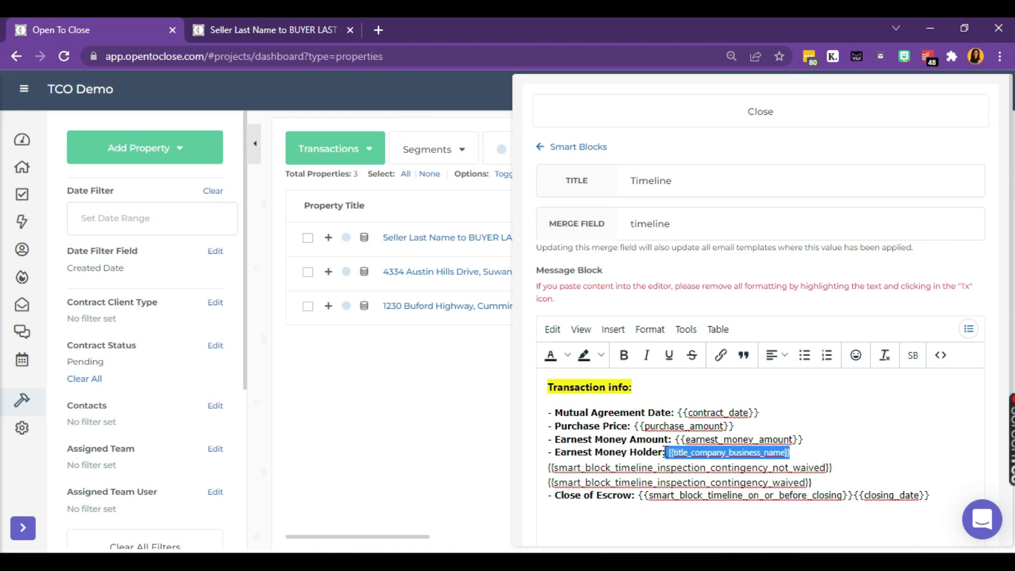
pyautogui.click(885, 355)
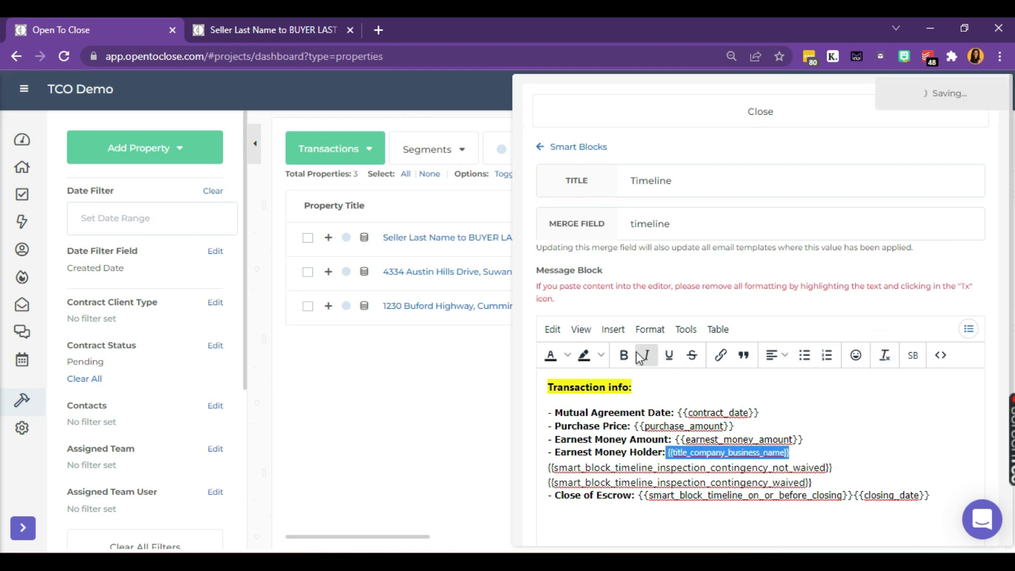
pyautogui.click(813, 439)
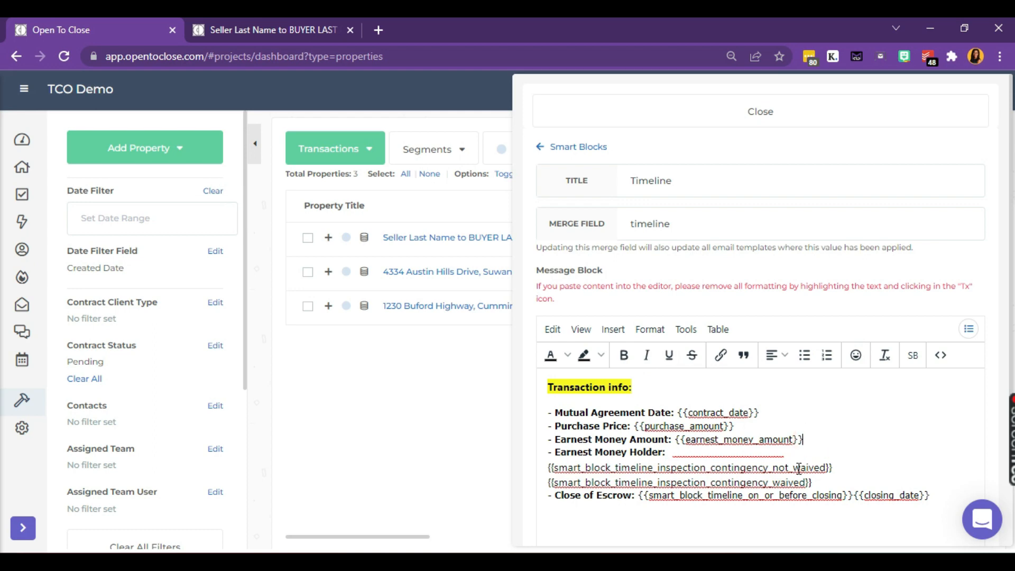
pyautogui.moveTo(800, 467); pyautogui.dragTo(670, 456)
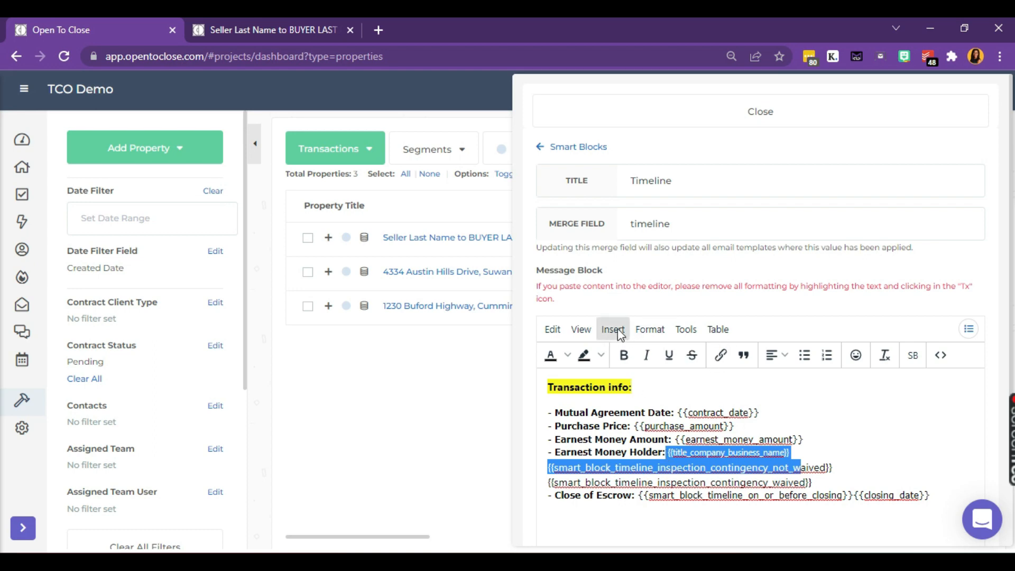
pyautogui.click(568, 357)
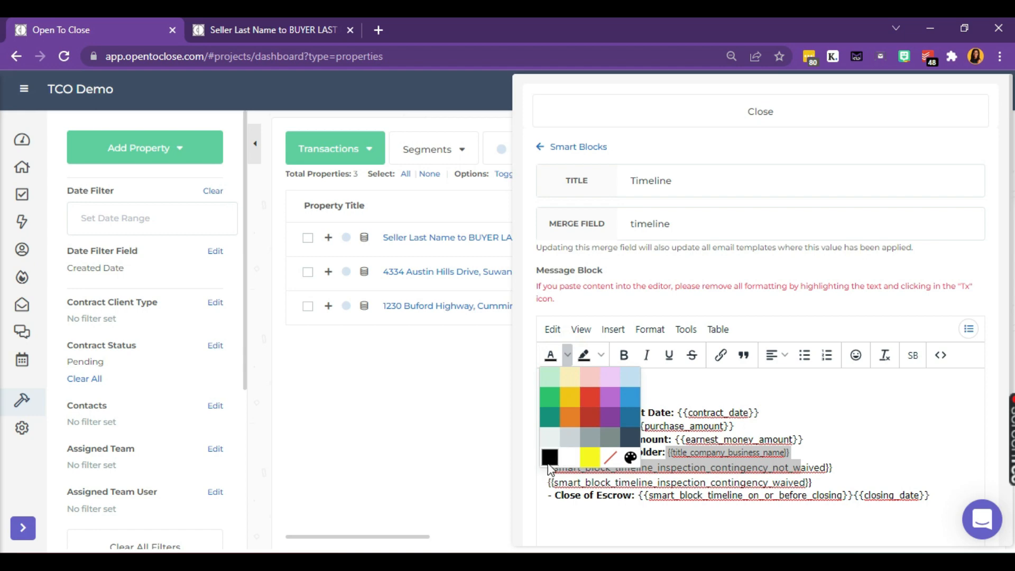
pyautogui.click(549, 460)
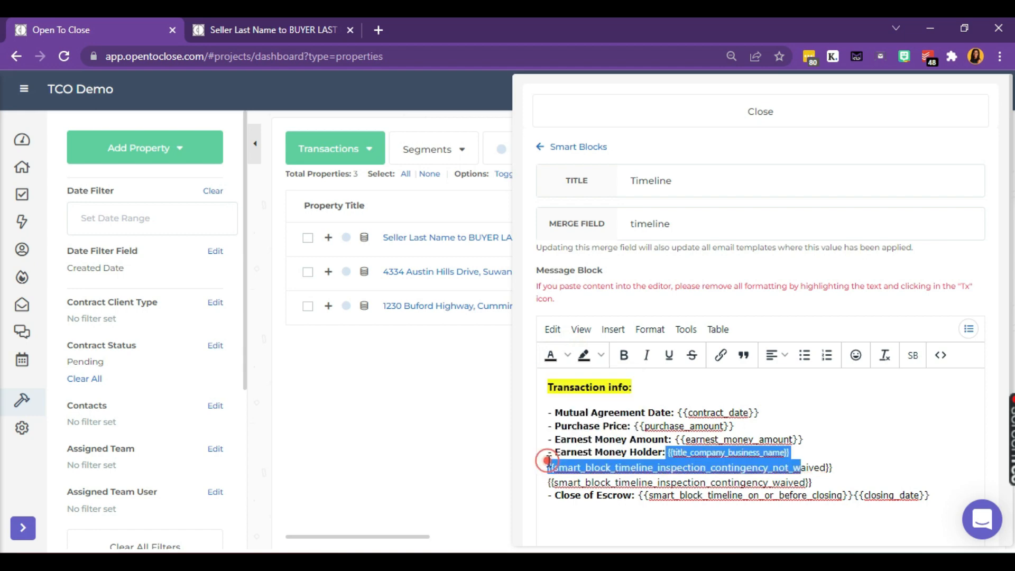
pyautogui.click(857, 450)
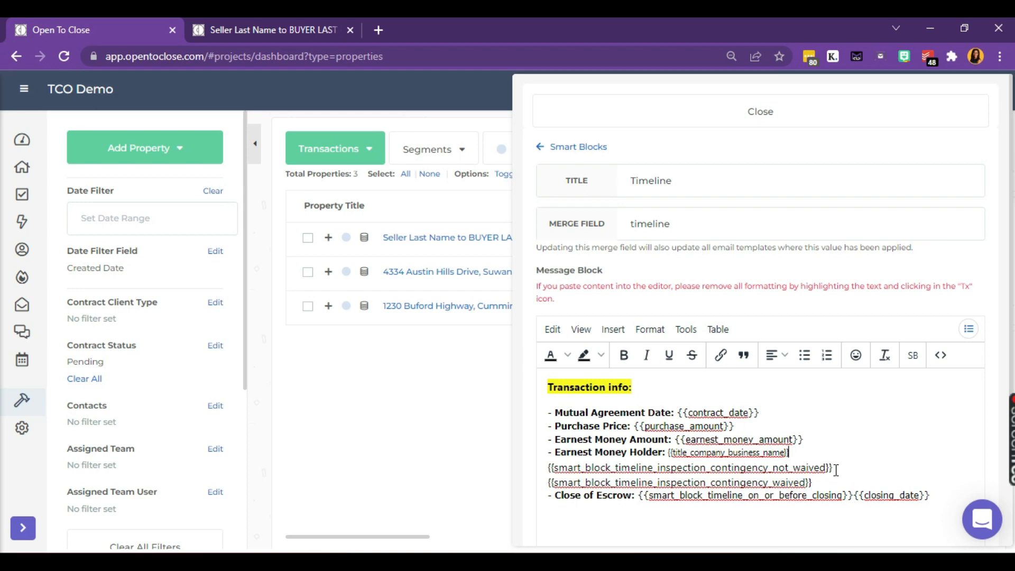
# Step: Clear formatting on the Earnest Money Holder and not_waived lines, then bold '- Earnest Money Holder:'
pyautogui.moveTo(836, 469); pyautogui.dragTo(545, 459)
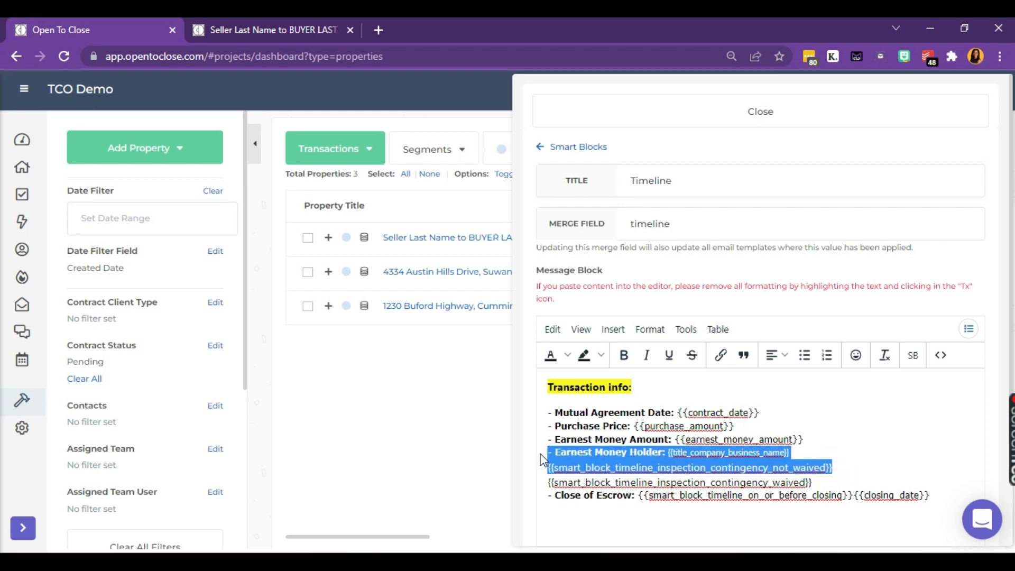
pyautogui.click(885, 357)
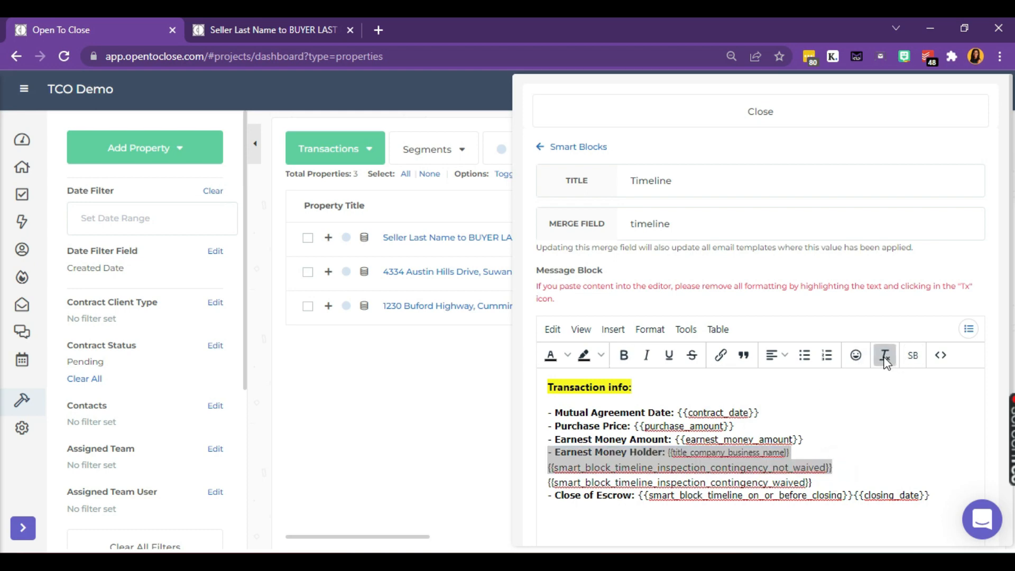
pyautogui.click(885, 358)
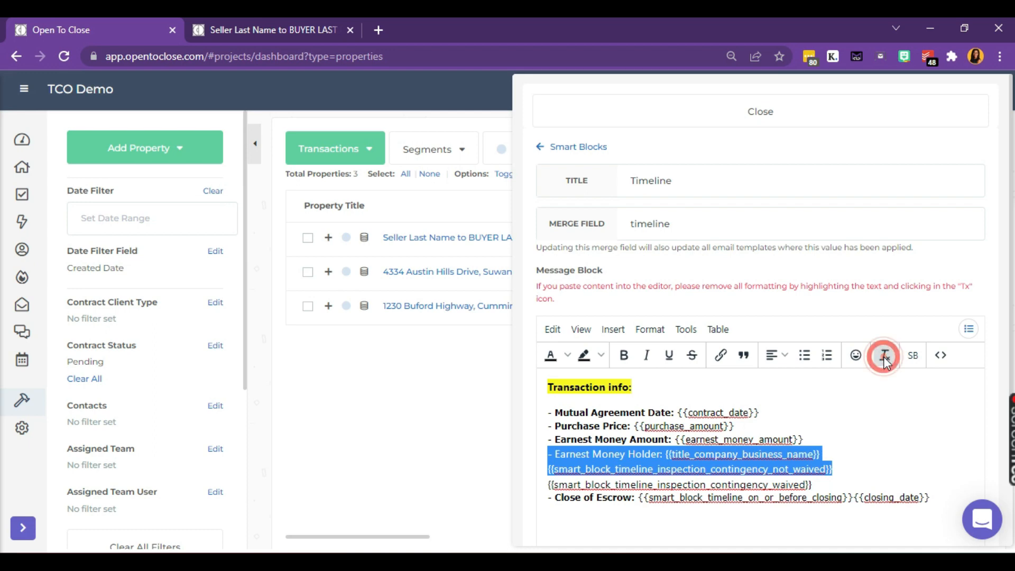
pyautogui.click(708, 455)
pyautogui.moveTo(666, 456); pyautogui.dragTo(548, 462)
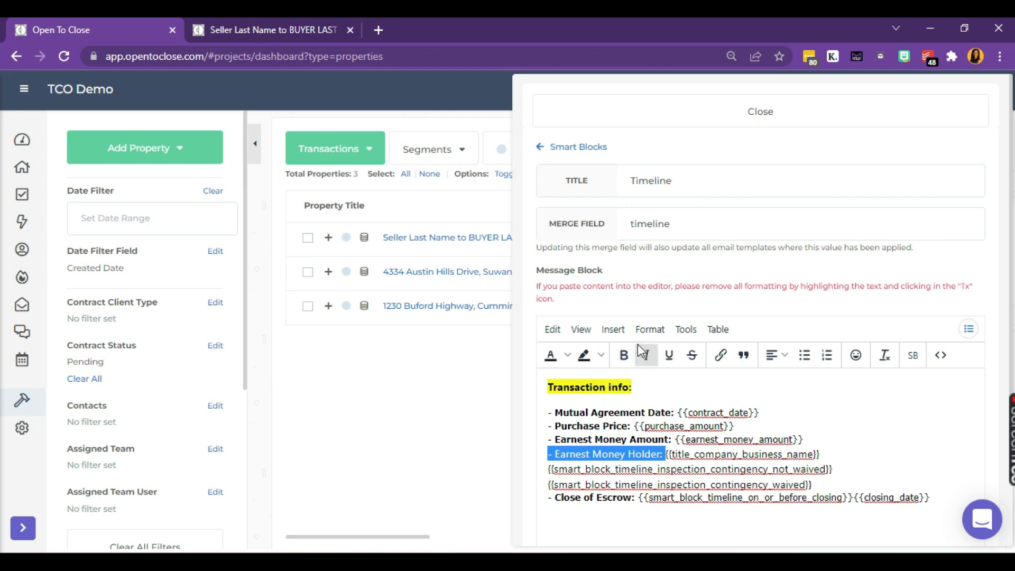
pyautogui.click(624, 357)
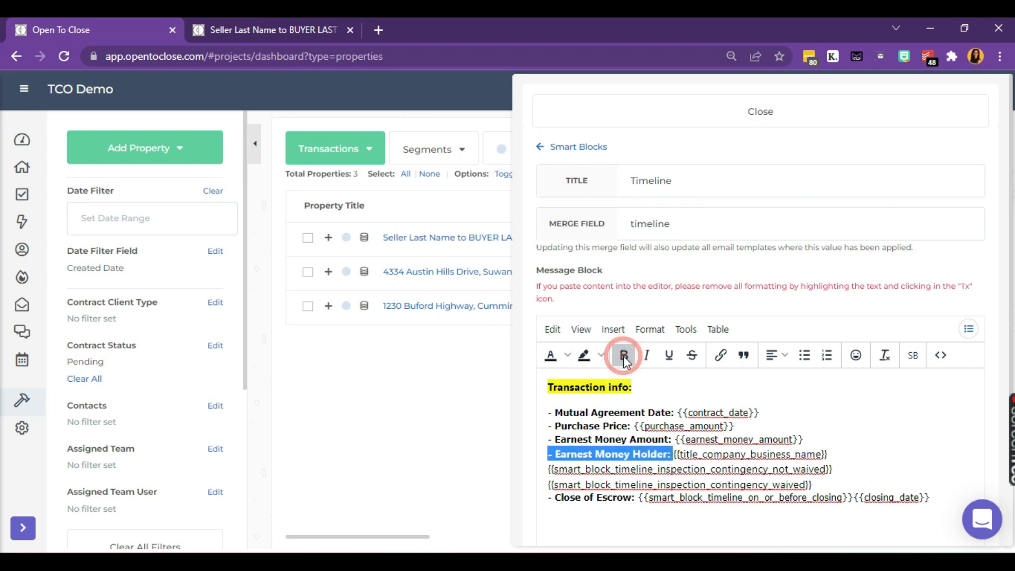
pyautogui.click(693, 454)
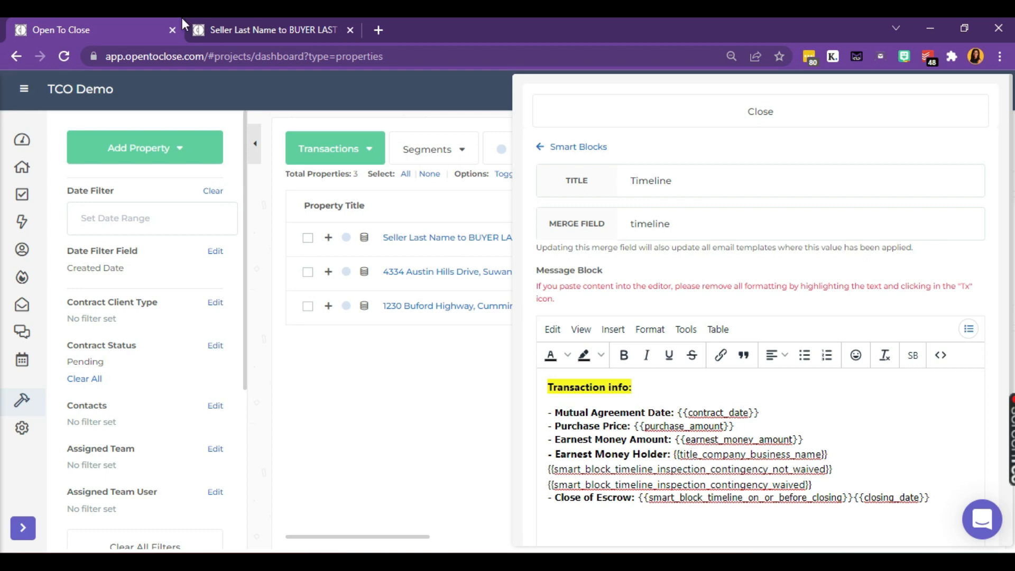
pyautogui.click(270, 31)
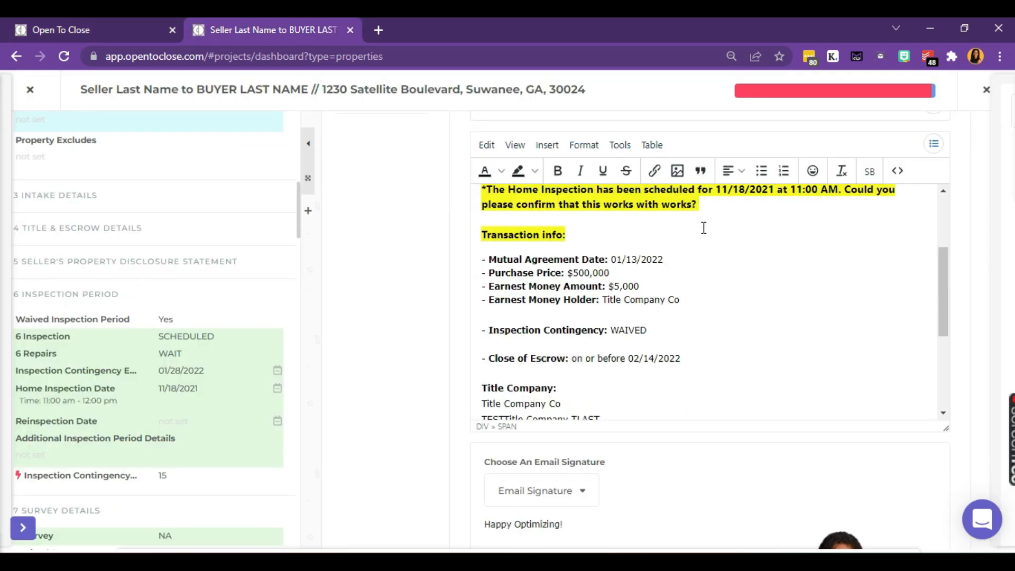
pyautogui.scroll(1, 887, 213)
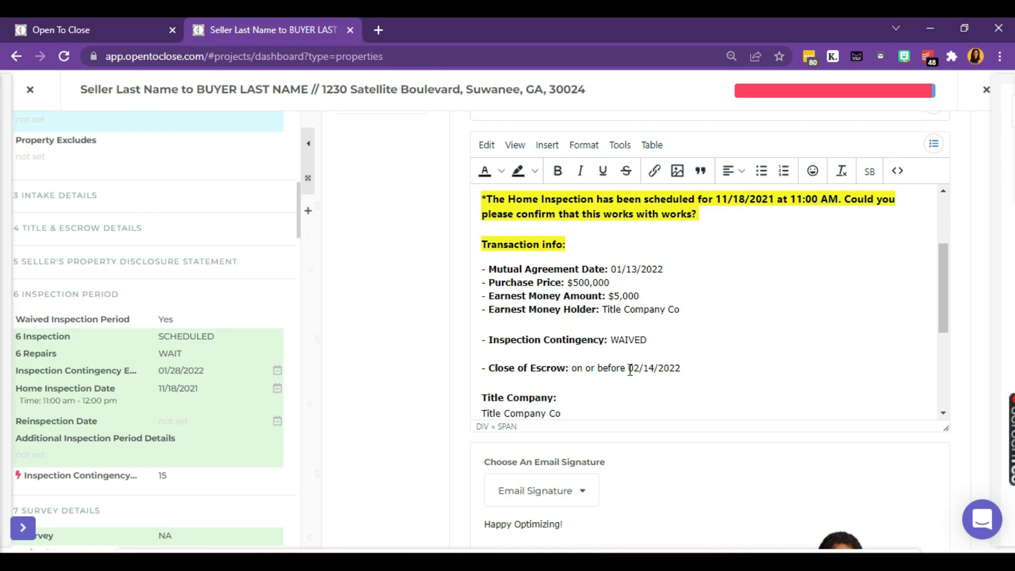
pyautogui.moveTo(628, 368); pyautogui.dragTo(556, 369)
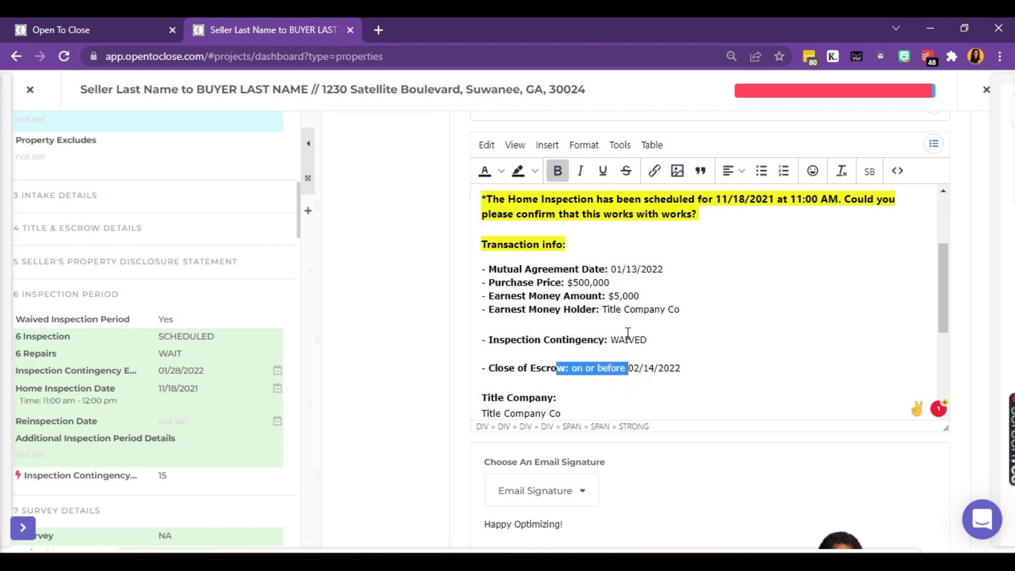
pyautogui.scroll(1, 680, 337)
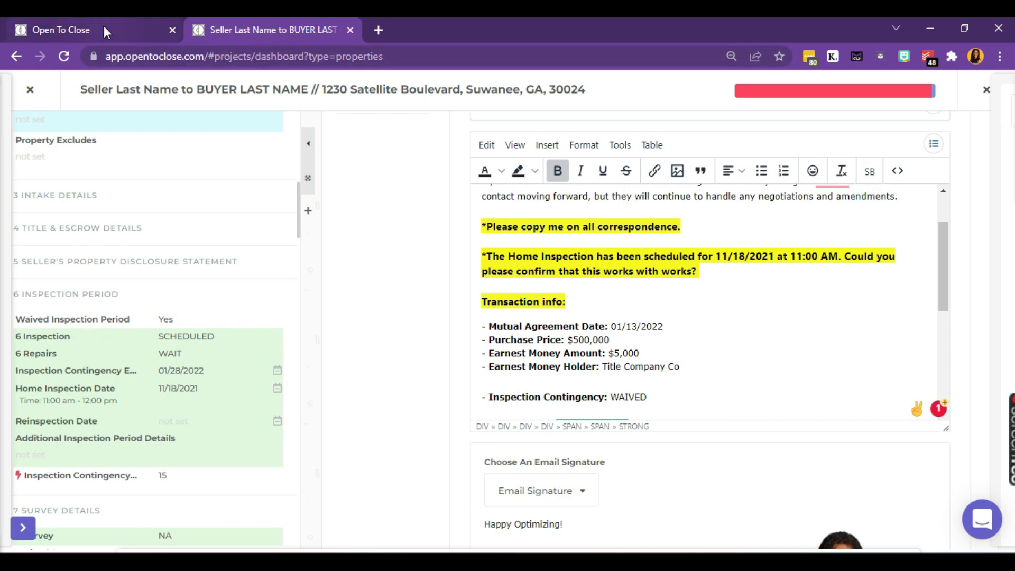
pyautogui.scroll(-1, 572, 379)
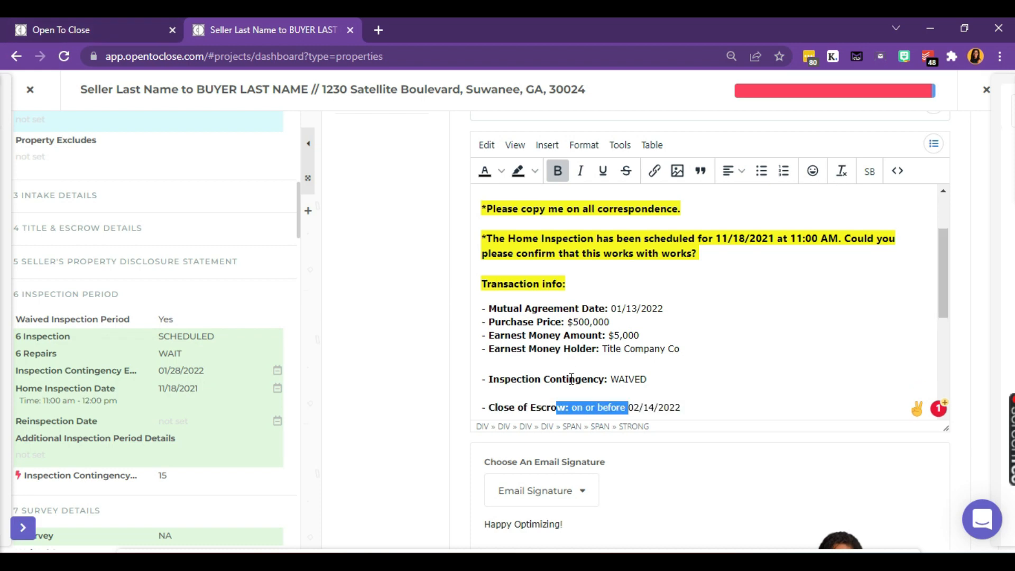
pyautogui.scroll(-1, 571, 379)
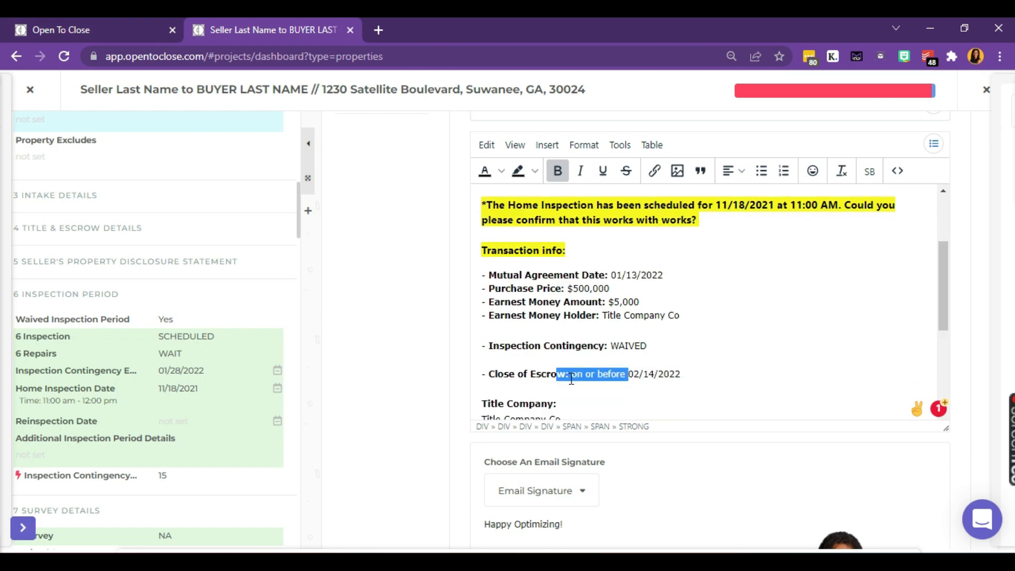
pyautogui.doubleClick(624, 346)
pyautogui.rightClick(622, 348)
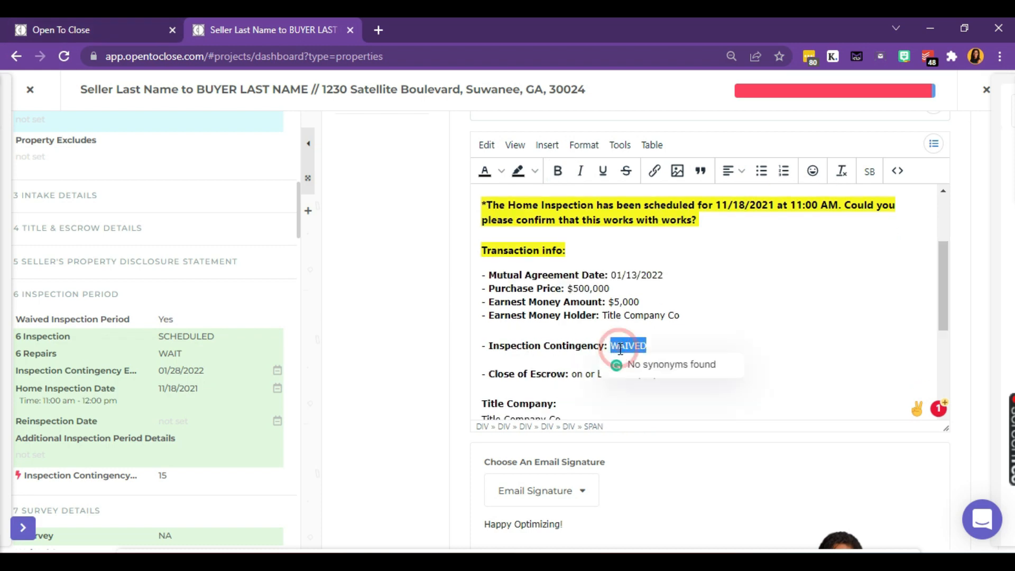
pyautogui.click(549, 358)
pyautogui.click(109, 25)
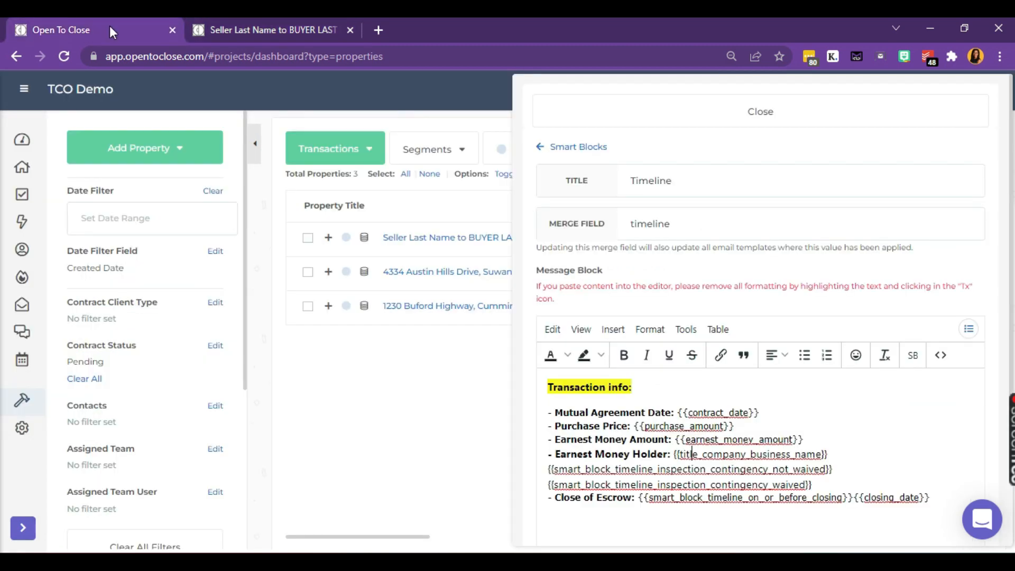
# Step: Switch on the Timeline - Inspection Contingency NOT WAIVED and WAIVED smart blocks as inline blocks
pyautogui.click(579, 148)
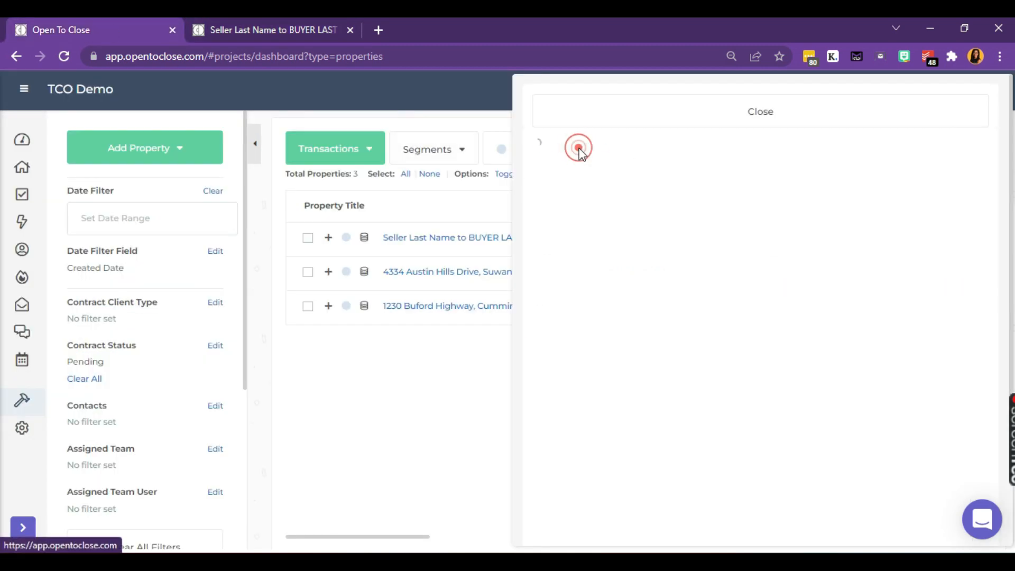
pyautogui.click(622, 160)
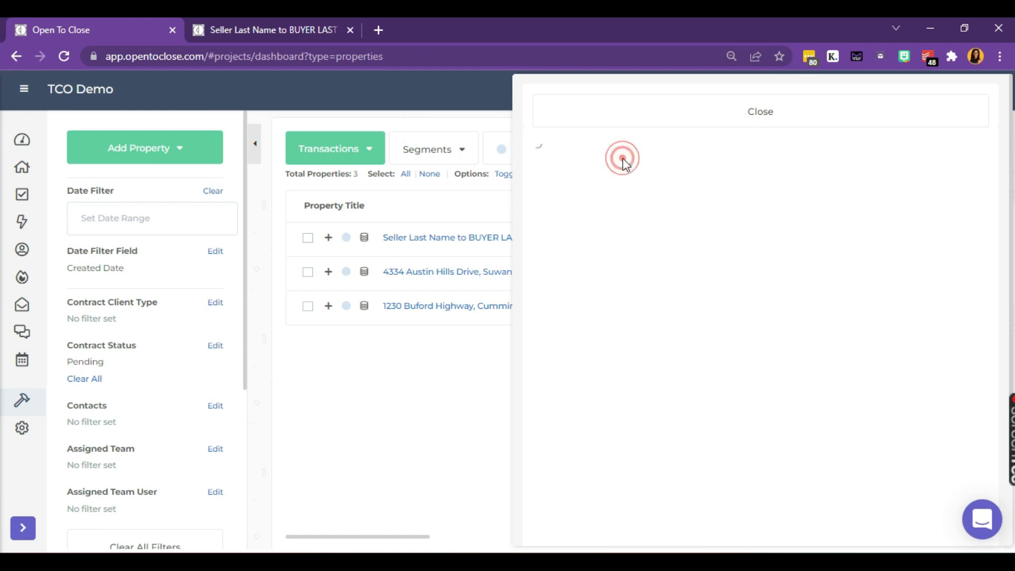
pyautogui.scroll(-8, 759, 344)
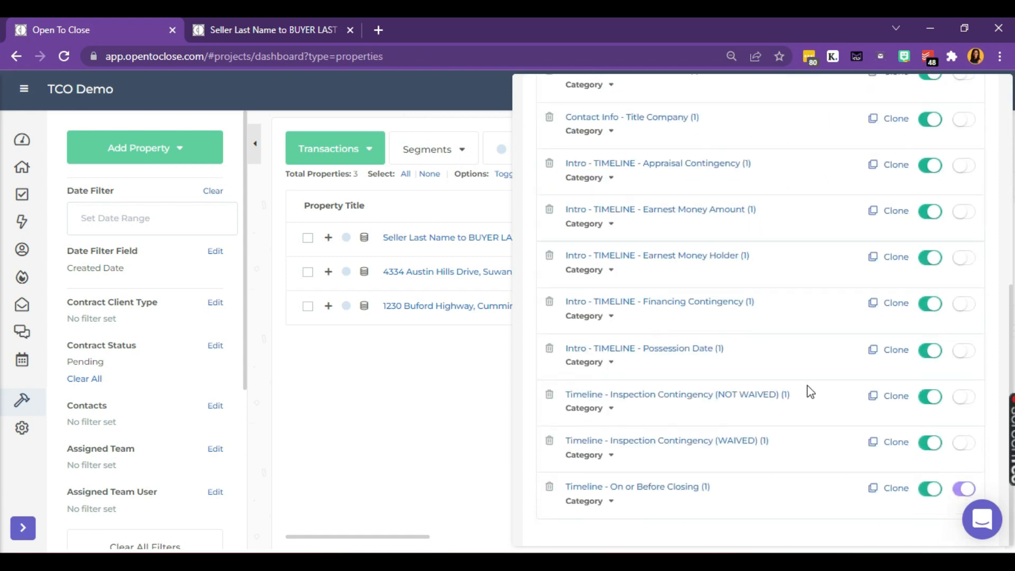
pyautogui.click(963, 402)
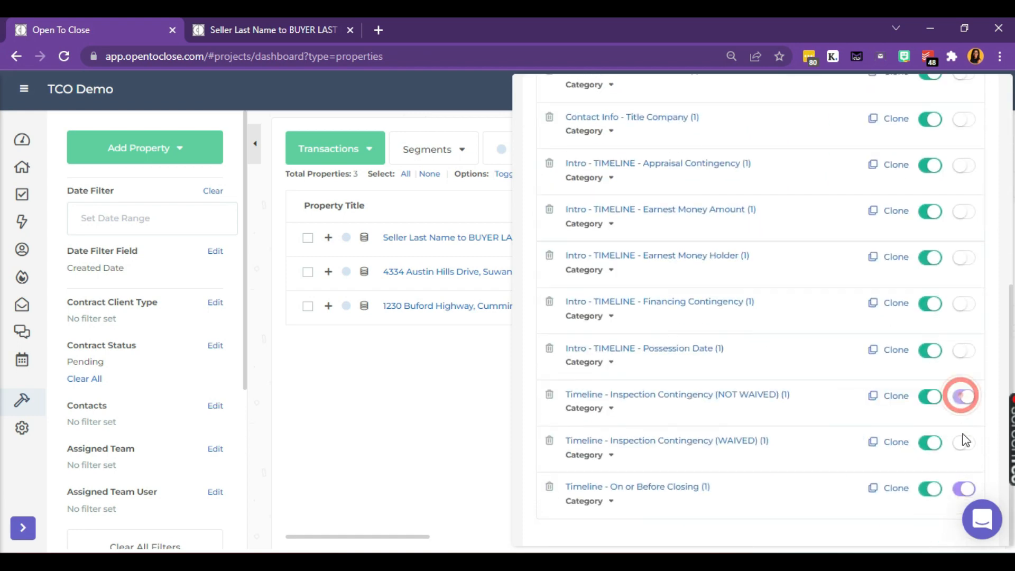
pyautogui.click(963, 451)
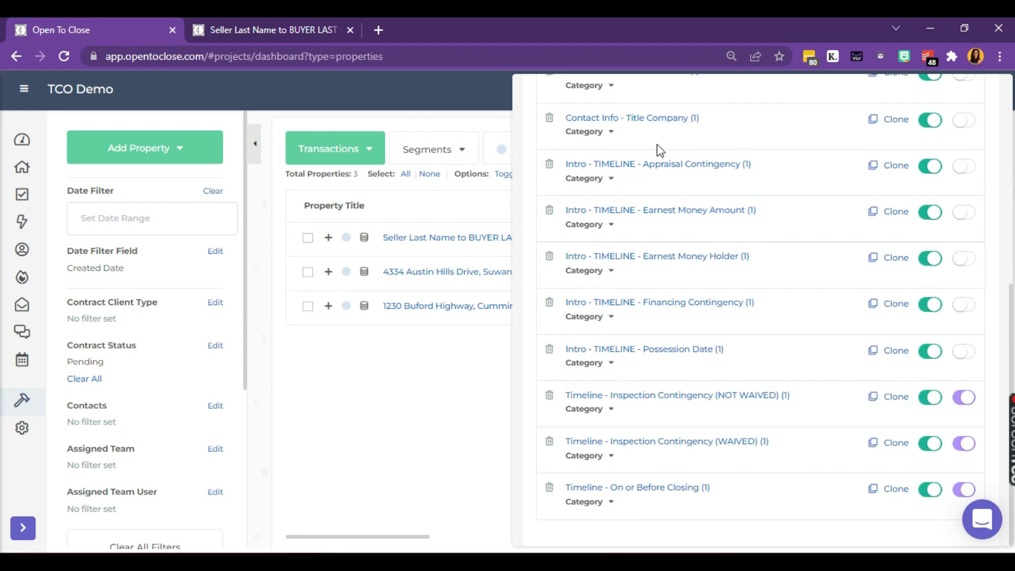
pyautogui.scroll(8, 660, 151)
pyautogui.click(628, 159)
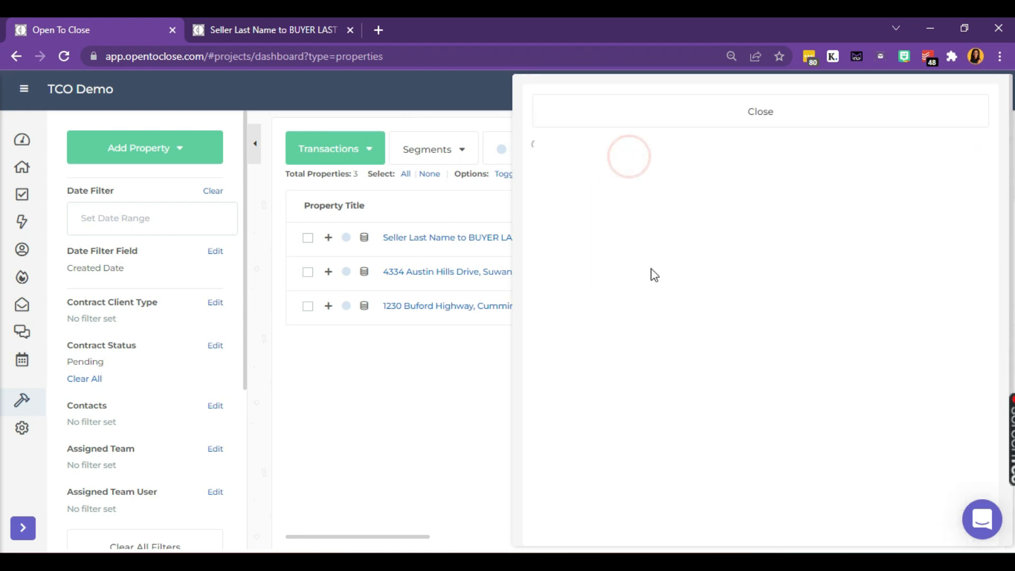
# Step: Move '- Close of Escrow' onto its own line below the inspection contingency tags in the Timeline group
pyautogui.click(594, 356)
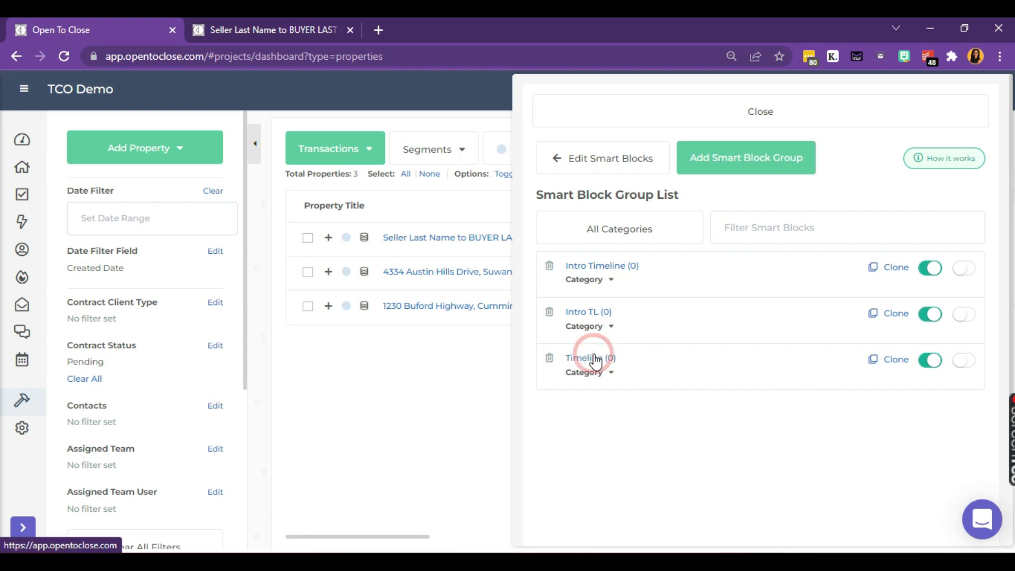
pyautogui.scroll(-3, 731, 389)
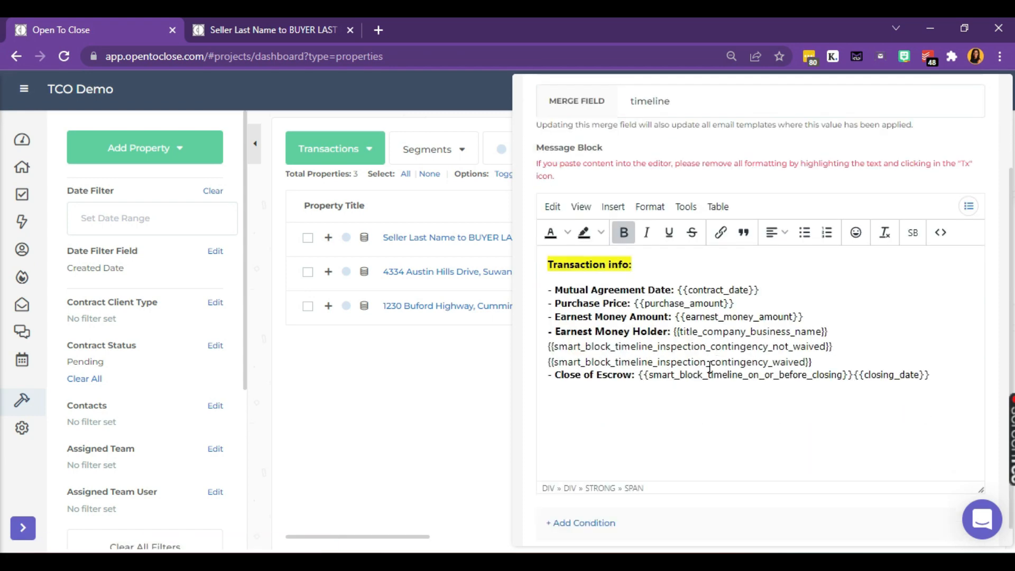
pyautogui.click(841, 330)
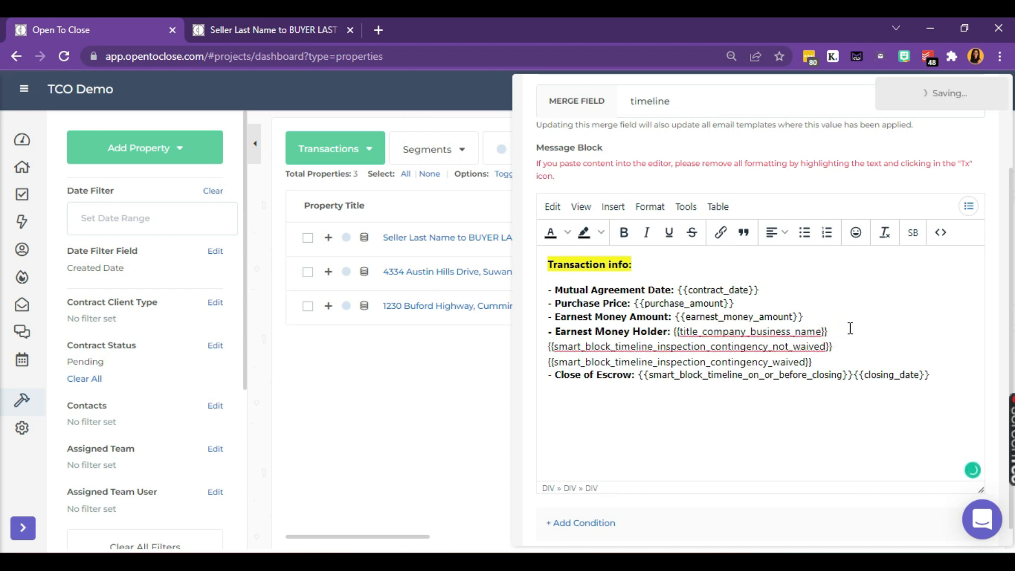
pyautogui.click(852, 352)
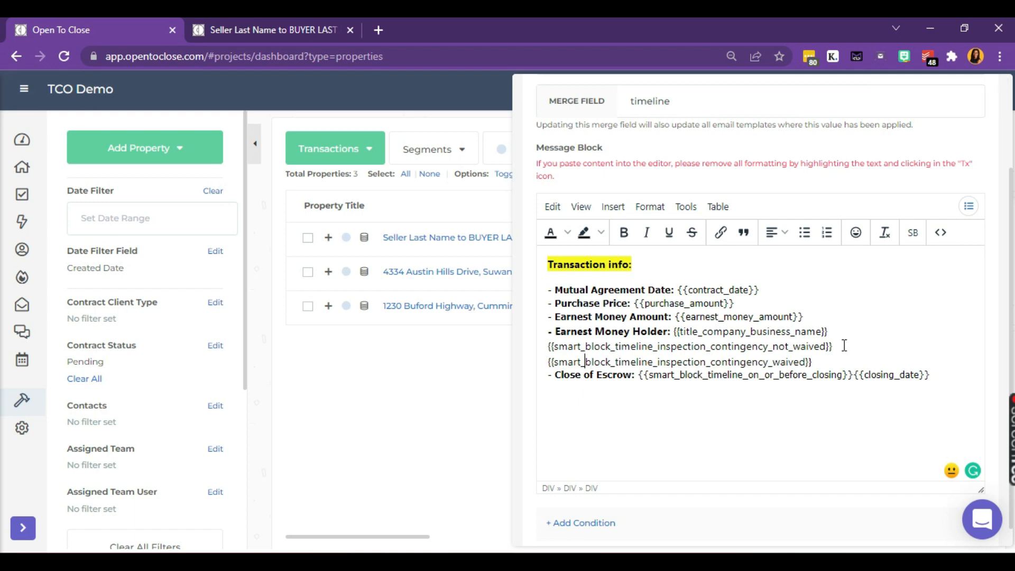
pyautogui.press('Down')
pyautogui.press('Left')
pyautogui.press('Left')
pyautogui.press('Left')
pyautogui.press('Left')
pyautogui.press('BackSpace')
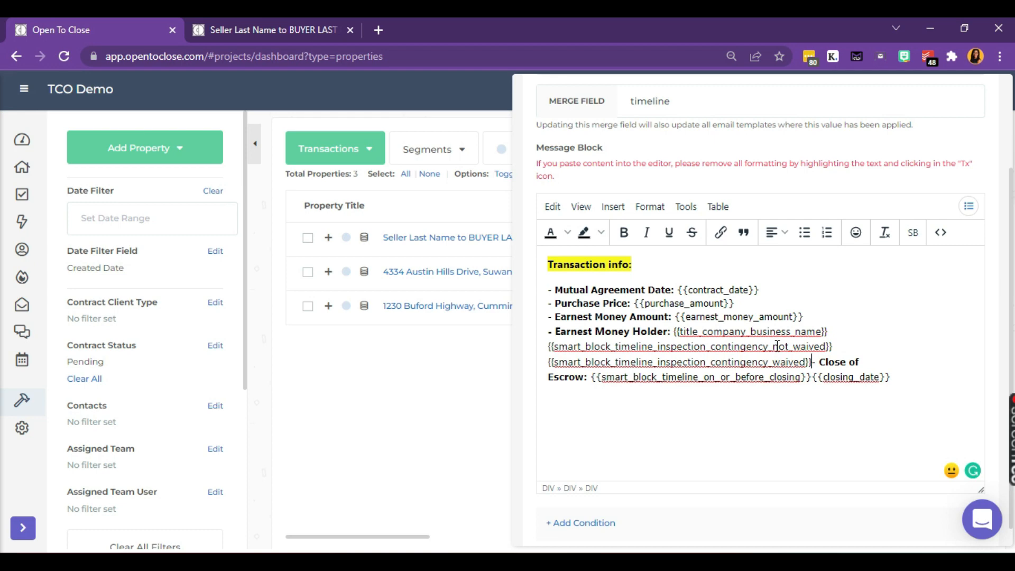
pyautogui.press('Return')
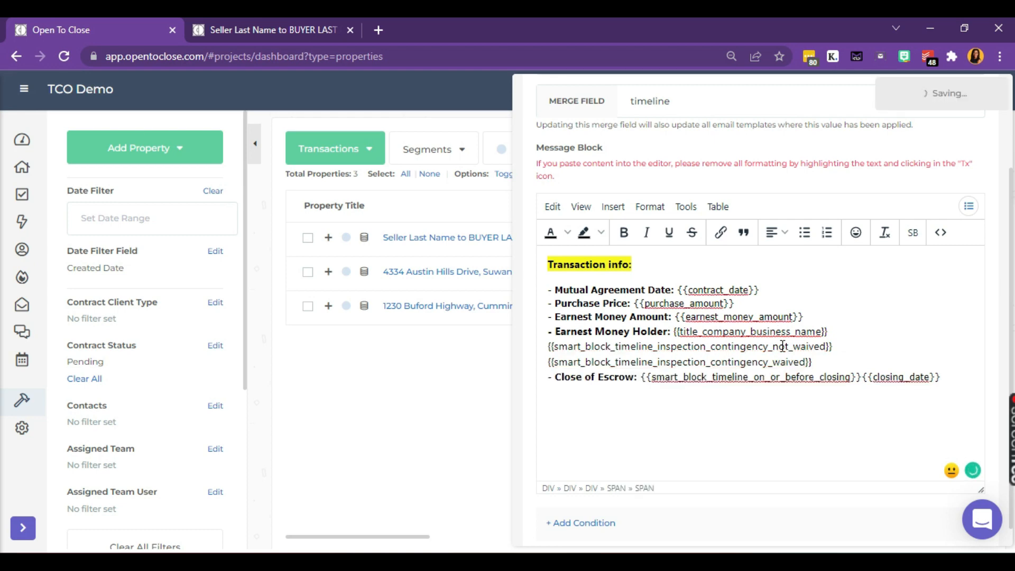
pyautogui.click(850, 345)
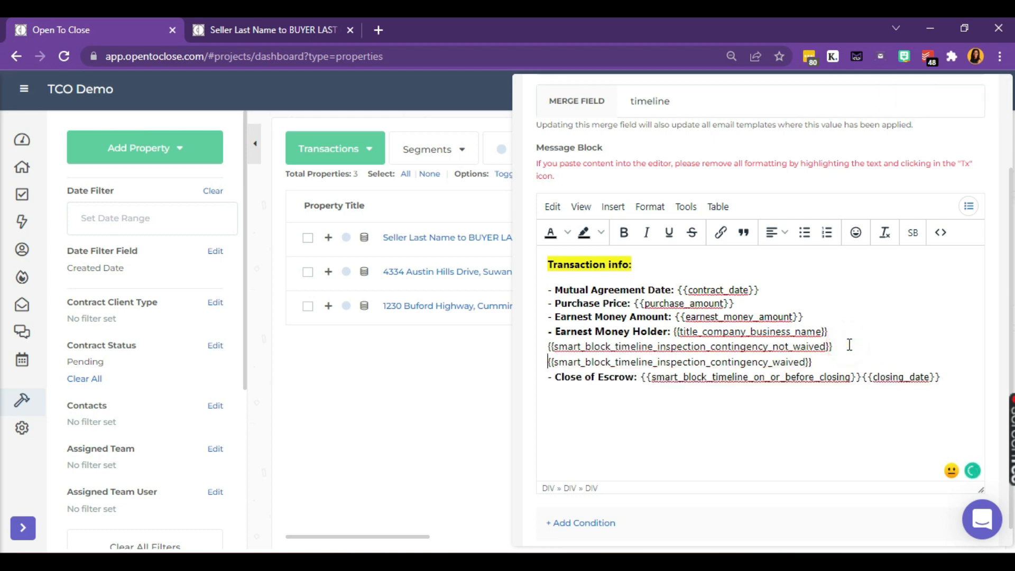
pyautogui.click(842, 328)
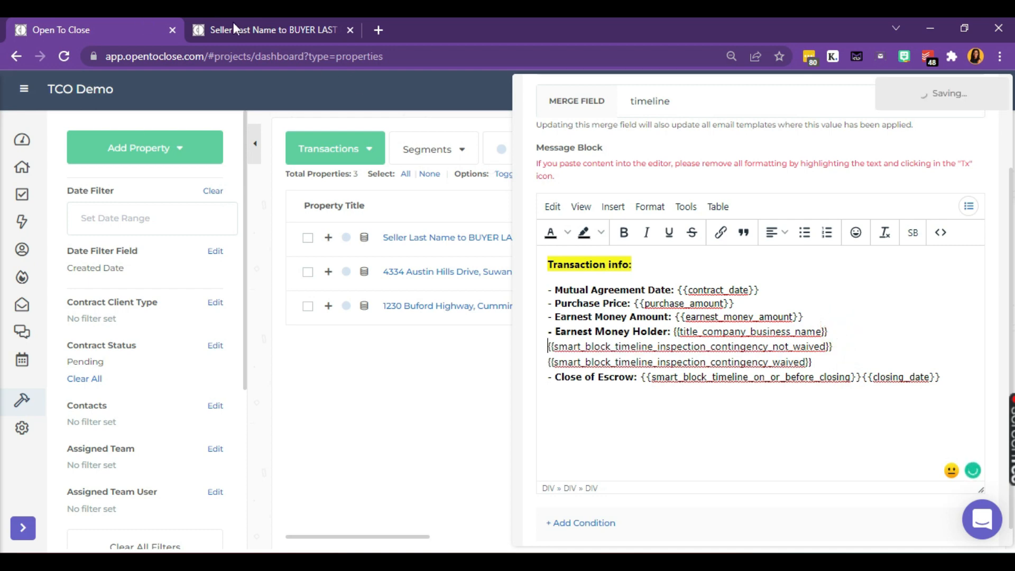
# Step: Apply the B - Intro to Coop Agent (YouTube) template to the test email and check Inspection Contingency: WAIVED
pyautogui.click(264, 34)
pyautogui.scroll(2, 674, 255)
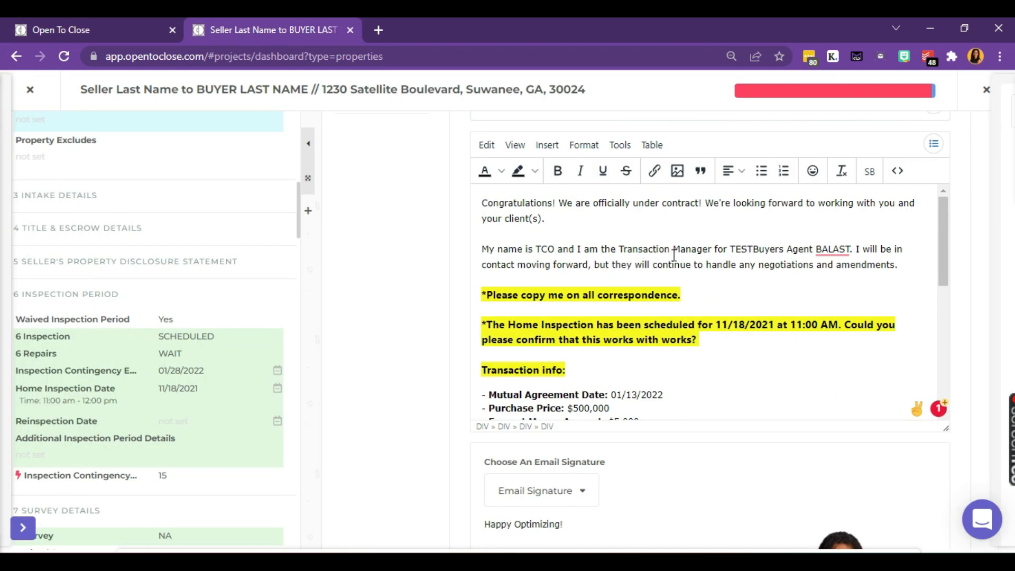
pyautogui.scroll(4, 674, 255)
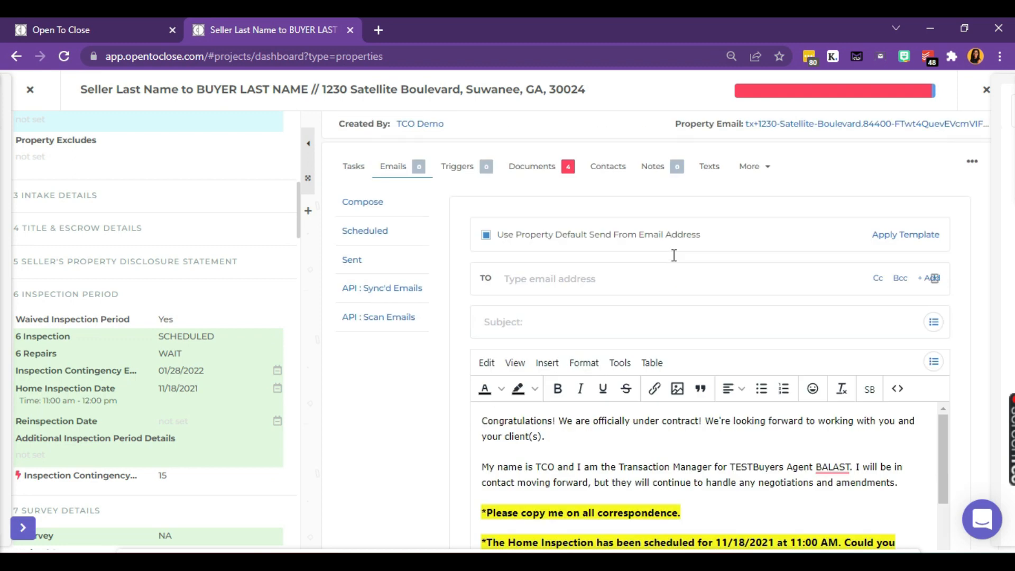
pyautogui.click(907, 242)
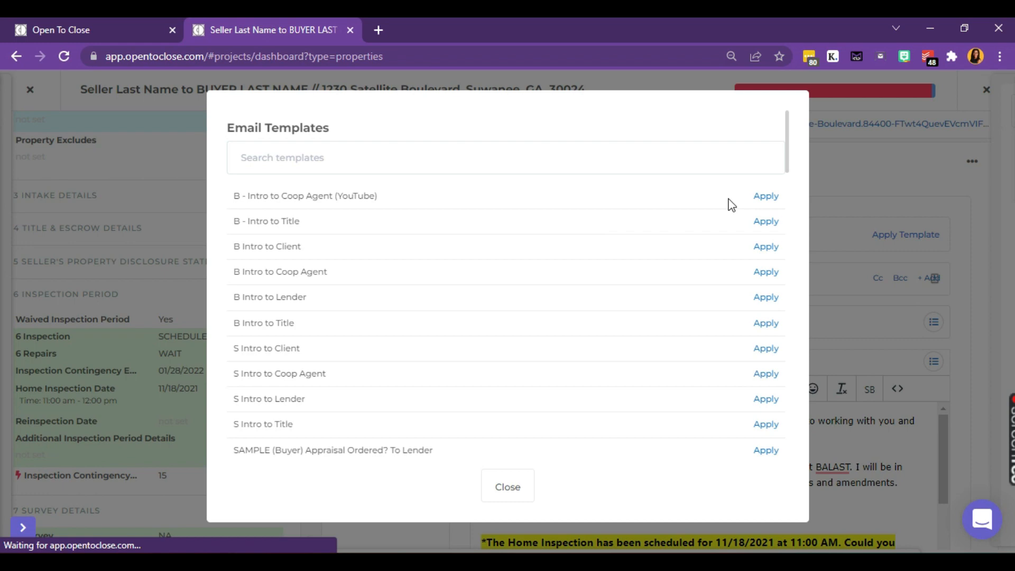
pyautogui.click(763, 197)
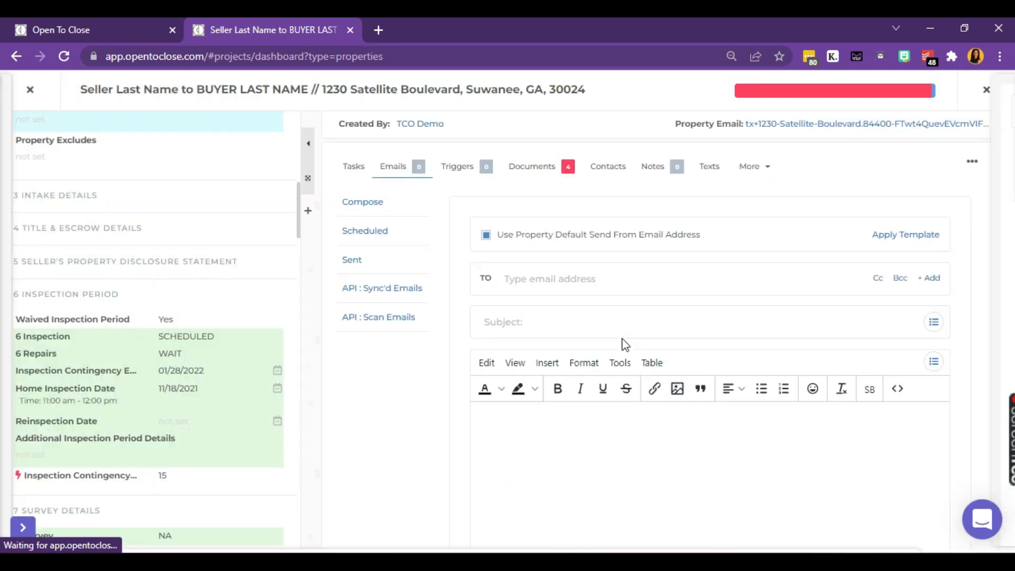
pyautogui.scroll(-5, 623, 339)
pyautogui.scroll(-2, 624, 339)
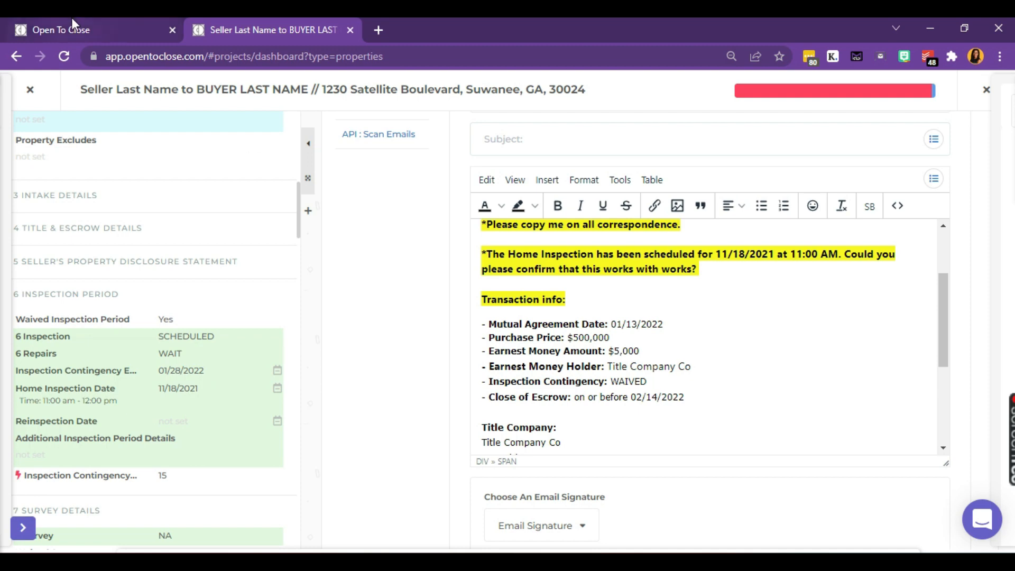
pyautogui.click(80, 29)
# Step: Add a new condition to the Timeline block with conditional type Property Field
pyautogui.scroll(3, 702, 182)
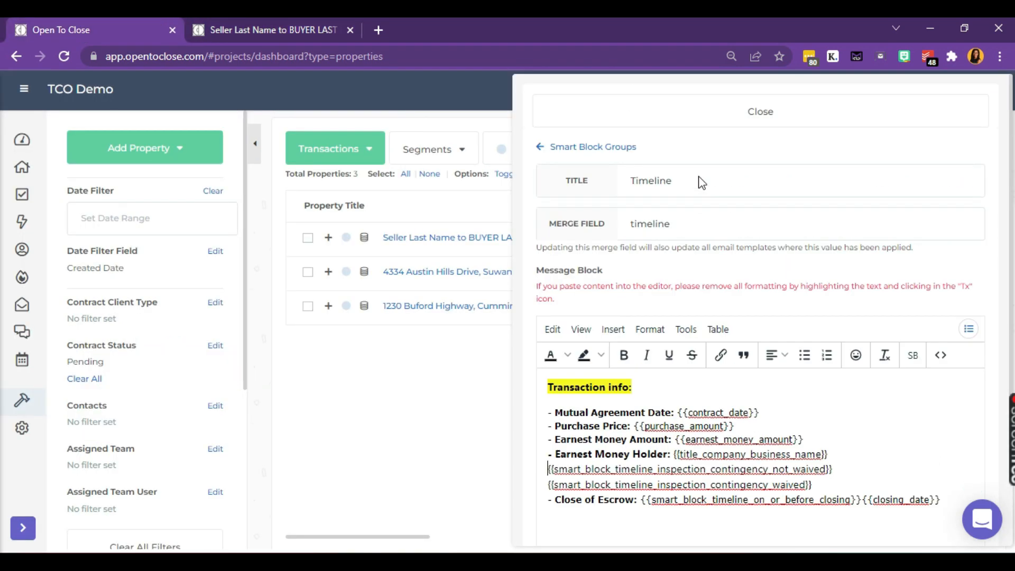
pyautogui.scroll(-3, 593, 249)
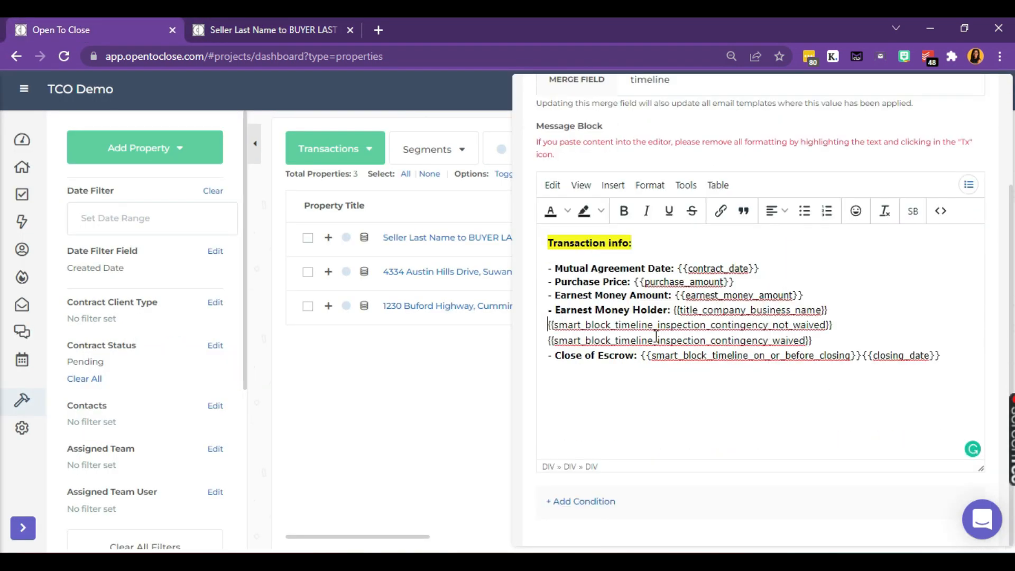
pyautogui.click(596, 505)
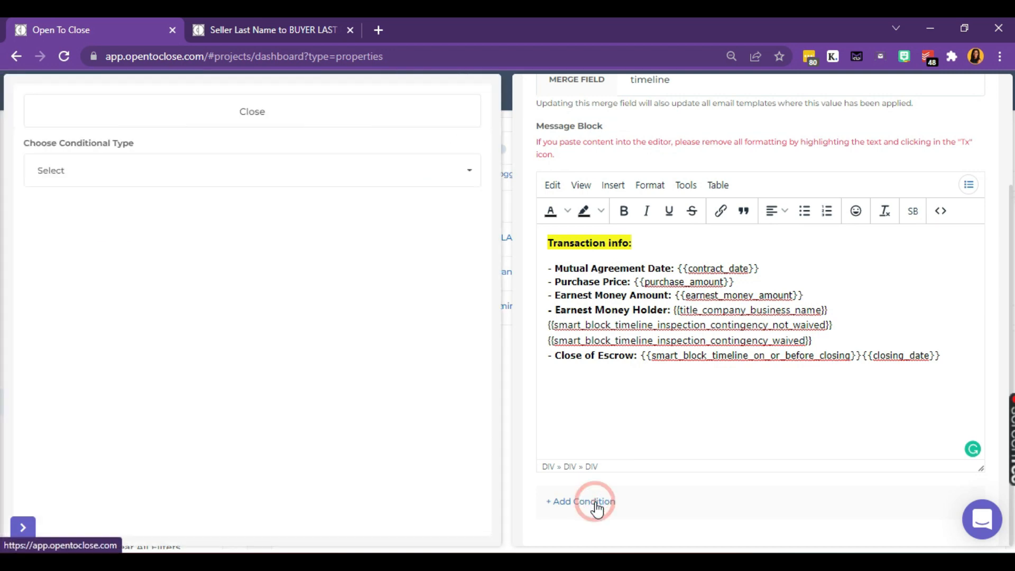
pyautogui.click(243, 183)
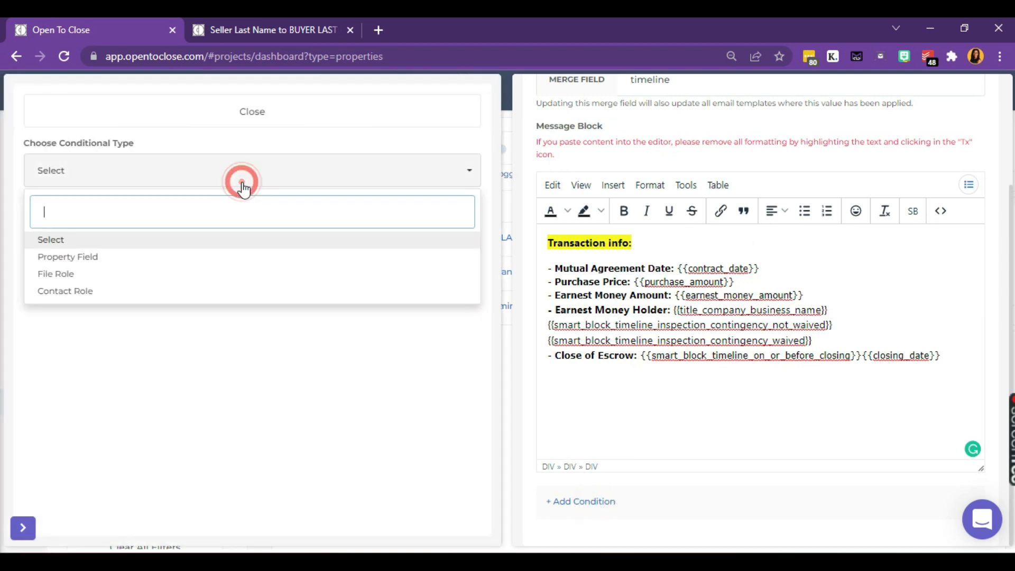
pyautogui.click(117, 265)
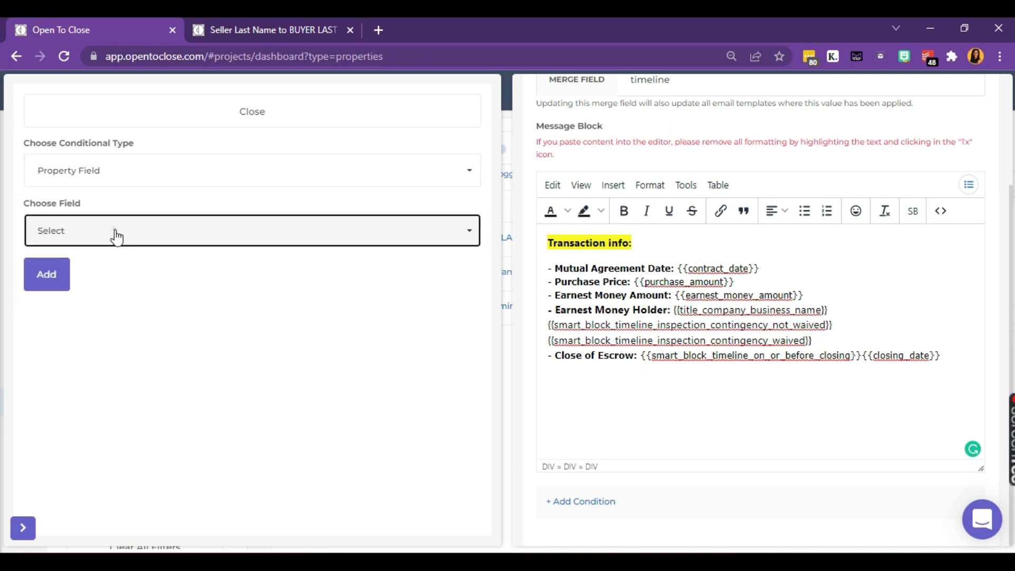
# Step: Choose Contract Status as the property field and review its operators without picking one
pyautogui.click(112, 232)
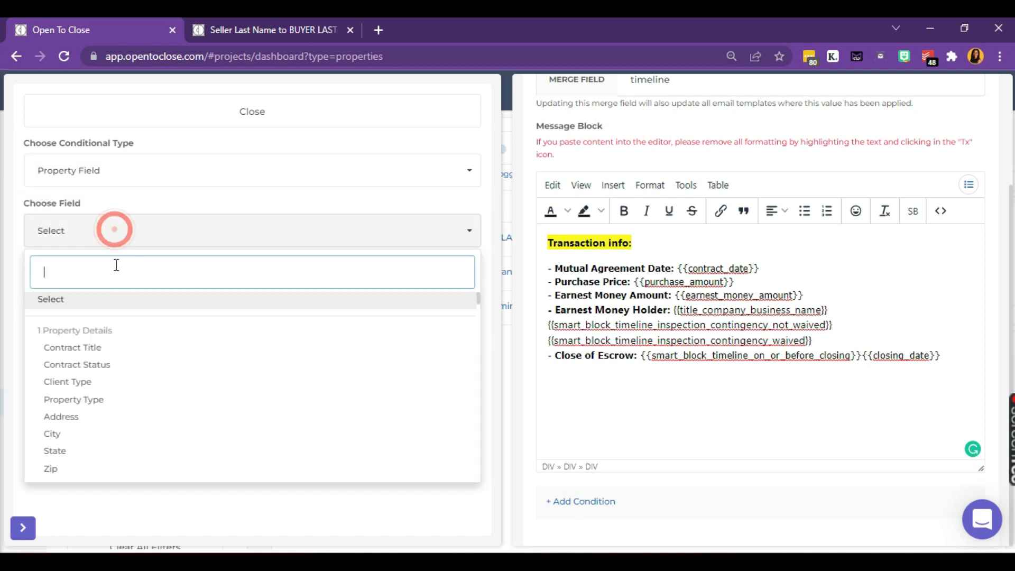
pyautogui.click(98, 366)
pyautogui.click(105, 293)
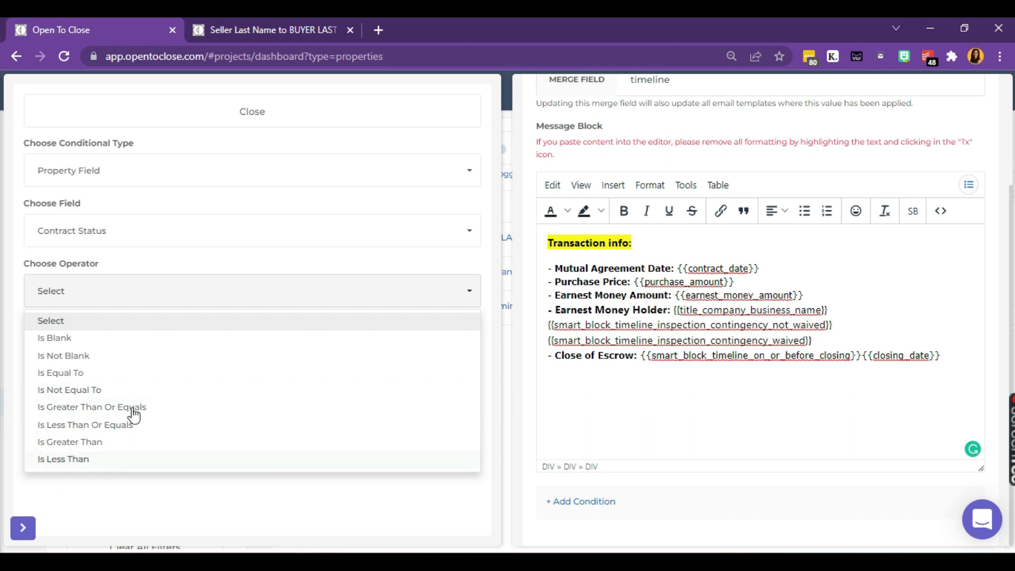
pyautogui.click(172, 267)
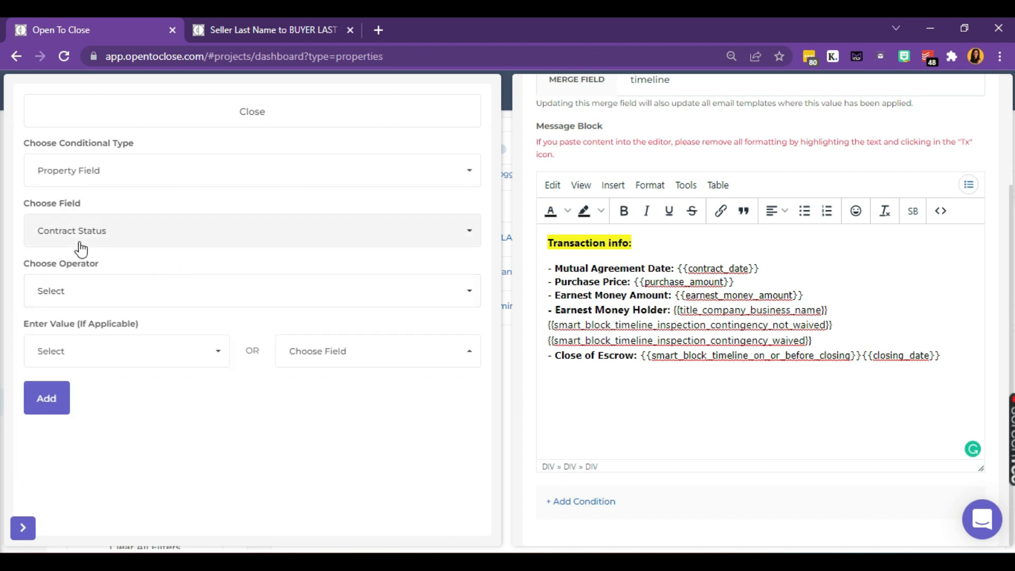
# Step: Try a File Role condition using 'Sellers Property Disclosure' and review its operators
pyautogui.click(110, 167)
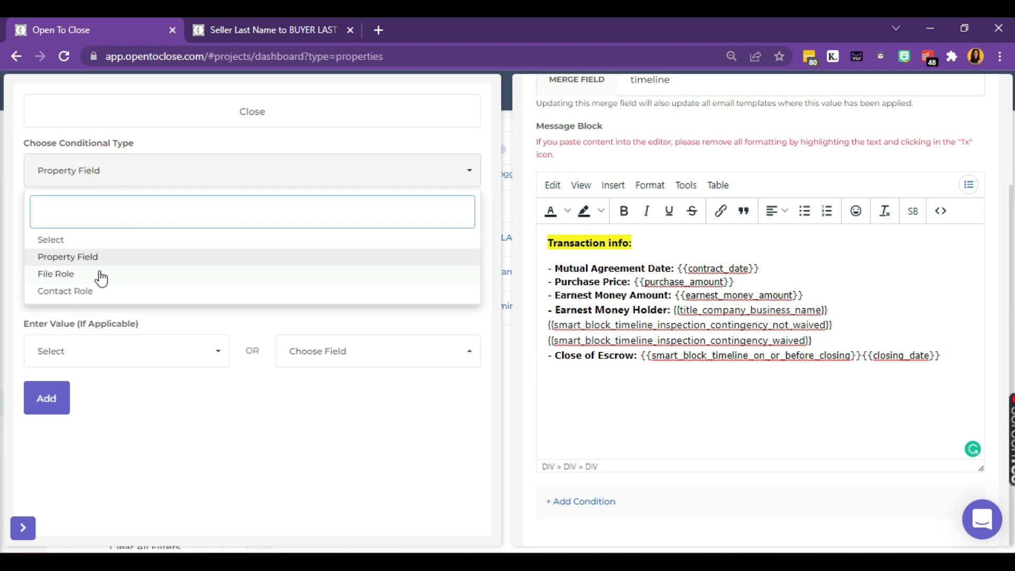
pyautogui.click(98, 273)
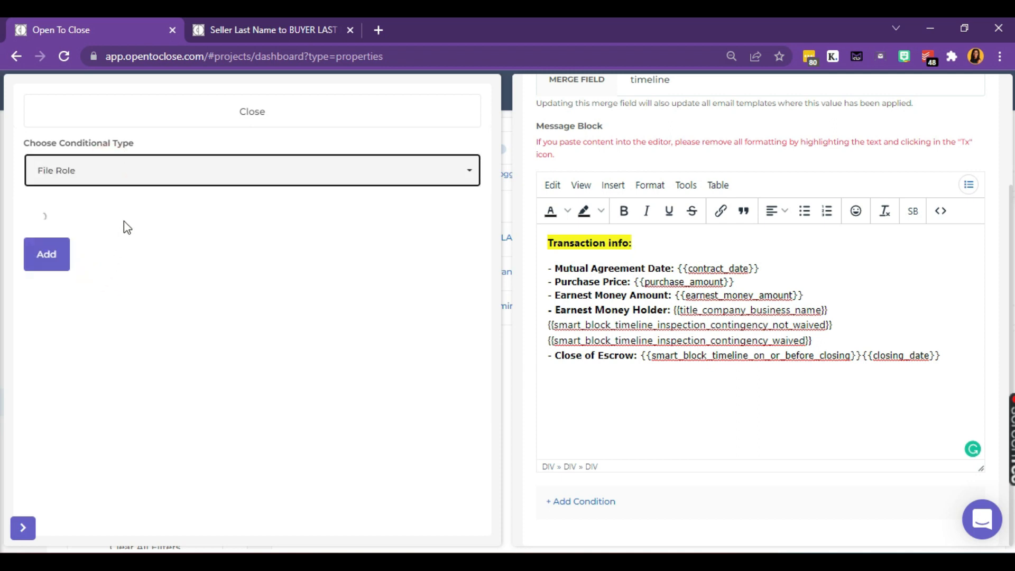
pyautogui.click(124, 231)
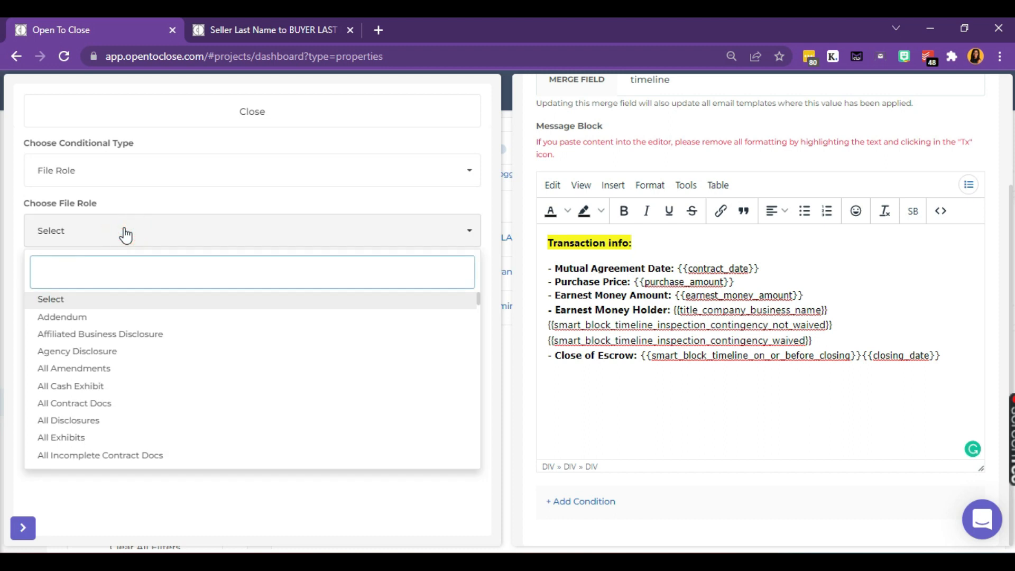
pyautogui.write('seller')
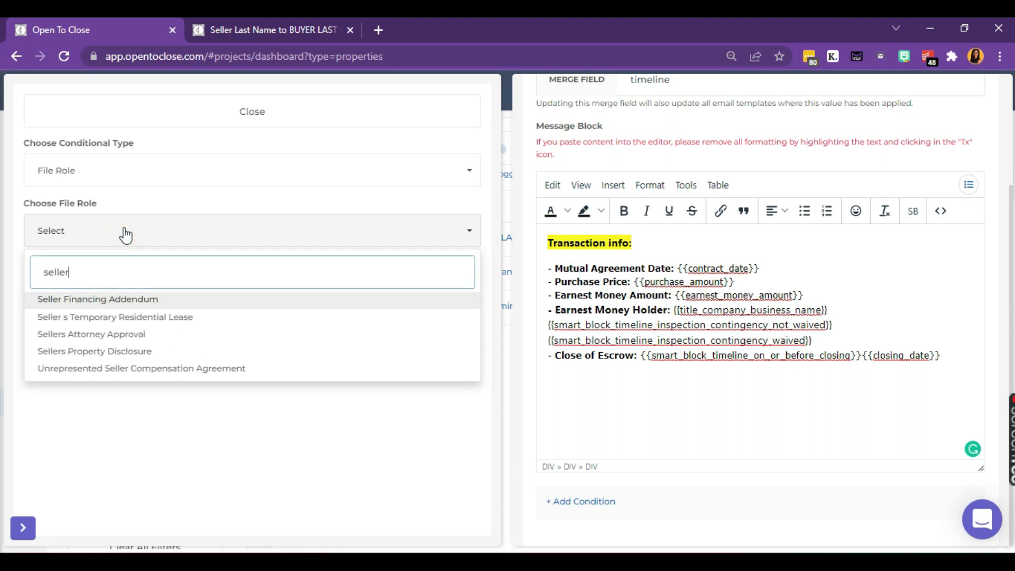
pyautogui.click(143, 352)
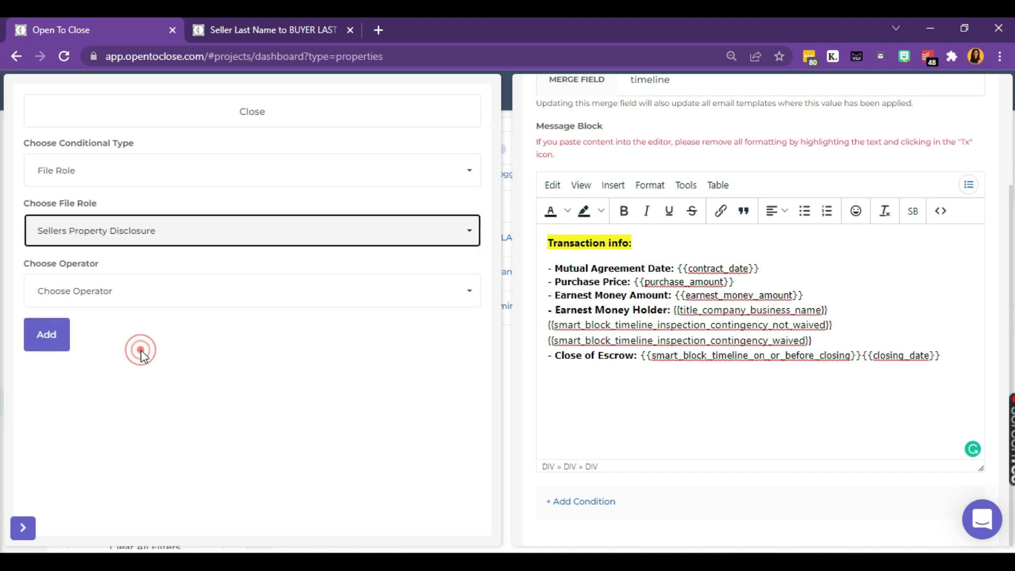
pyautogui.click(141, 294)
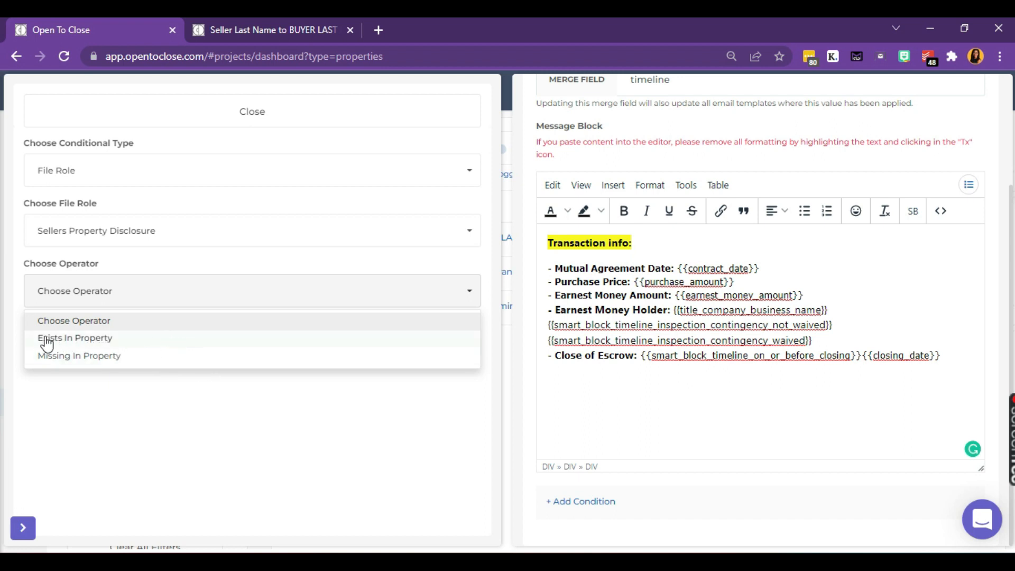
# Step: Switch the condition to Contact Role with Lender chosen and view its operators
pyautogui.click(145, 171)
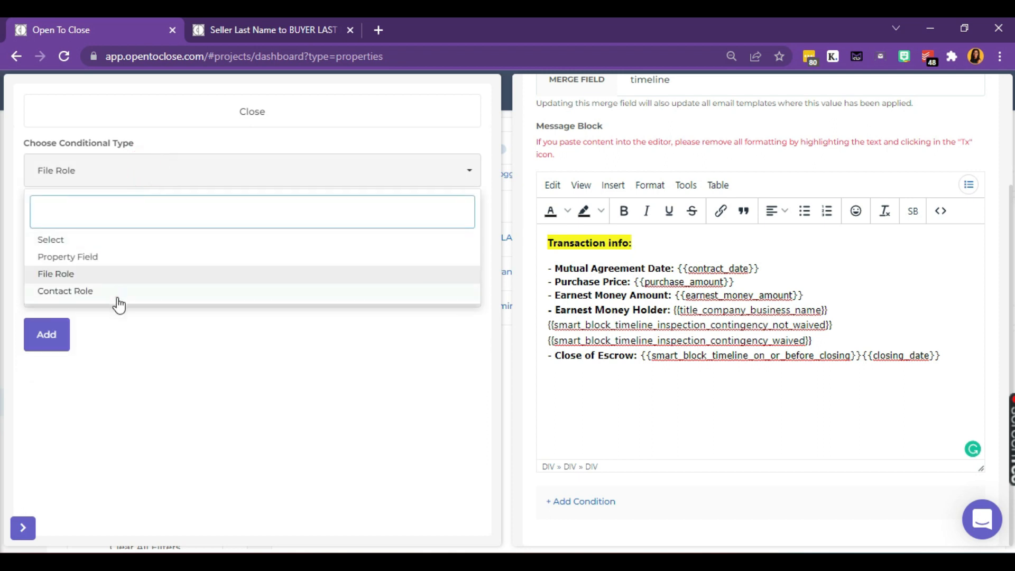
pyautogui.click(118, 298)
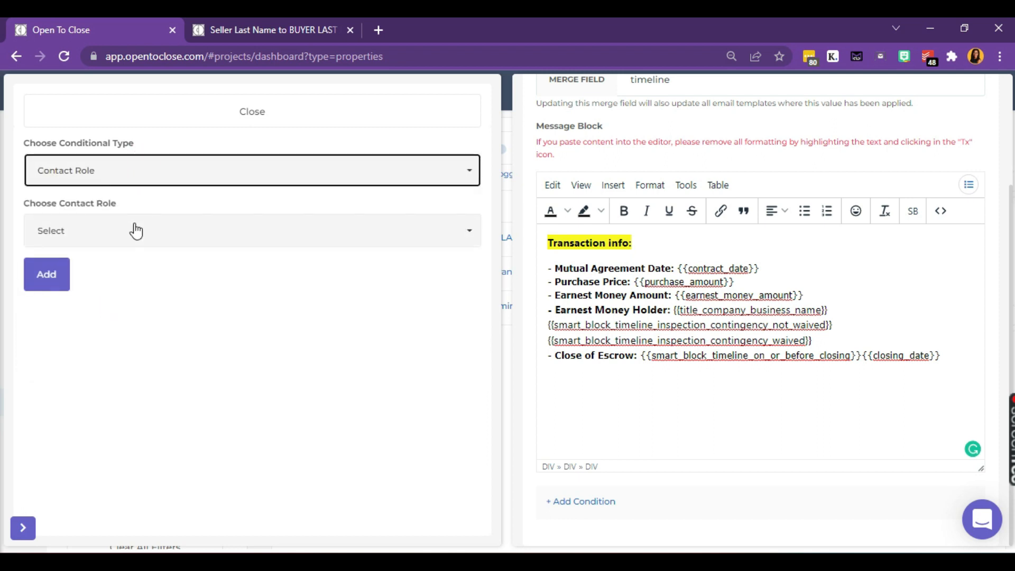
pyautogui.click(135, 228)
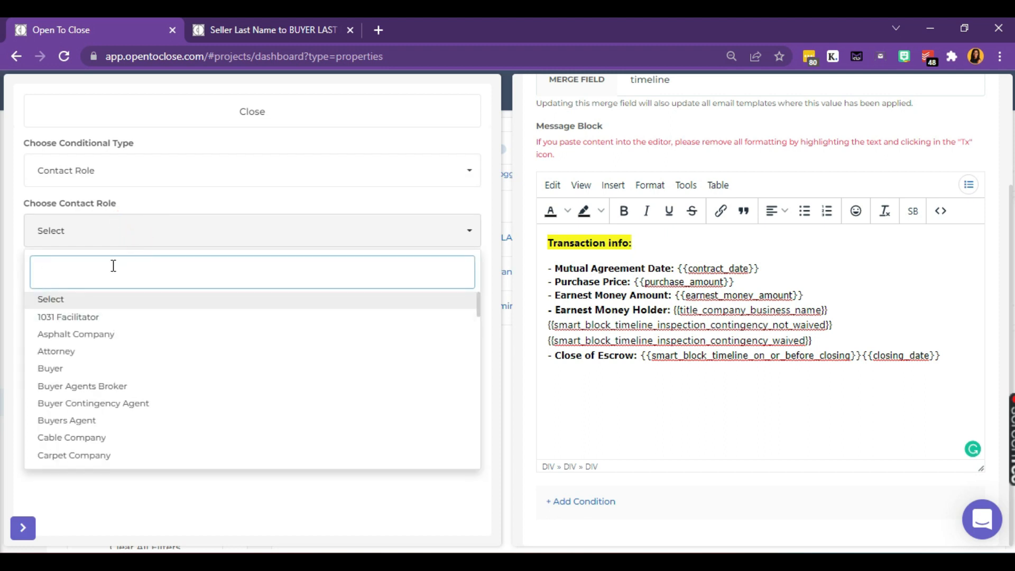
pyautogui.write('lender')
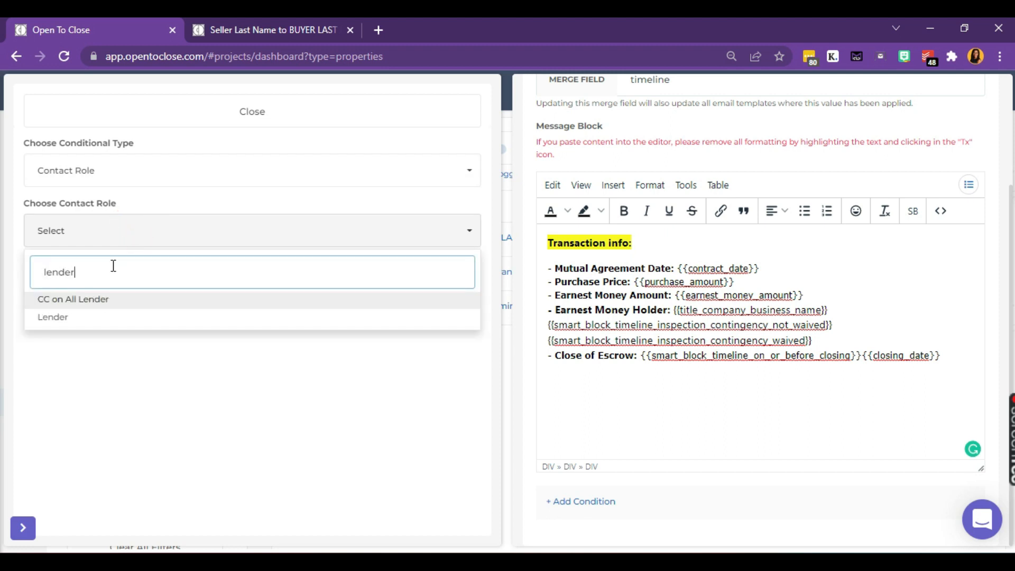
pyautogui.click(104, 319)
pyautogui.click(107, 293)
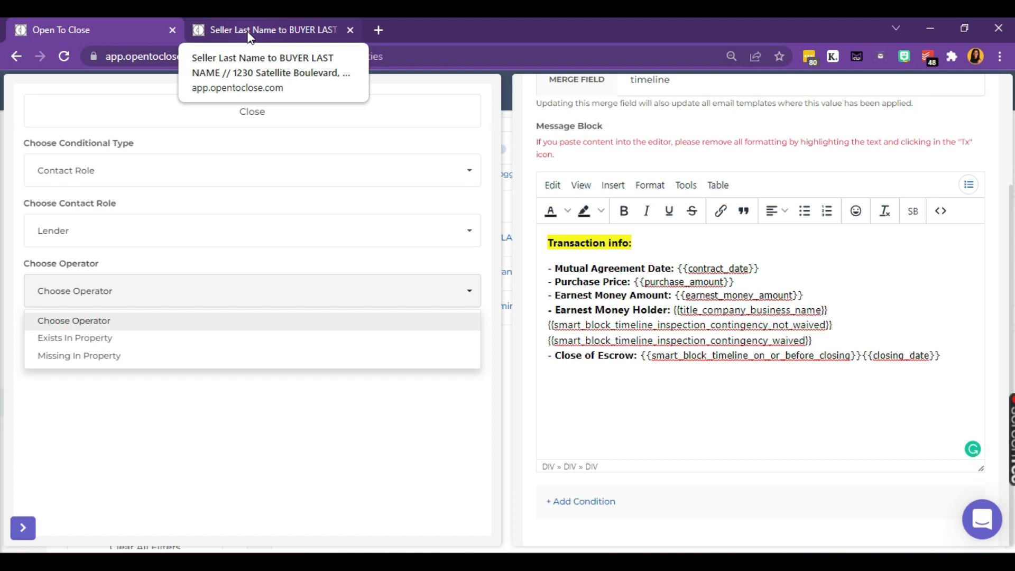
# Step: Return to the 'Seller Last Name to BUYER LAST' email preview showing the waived inspection contingency
pyautogui.click(249, 31)
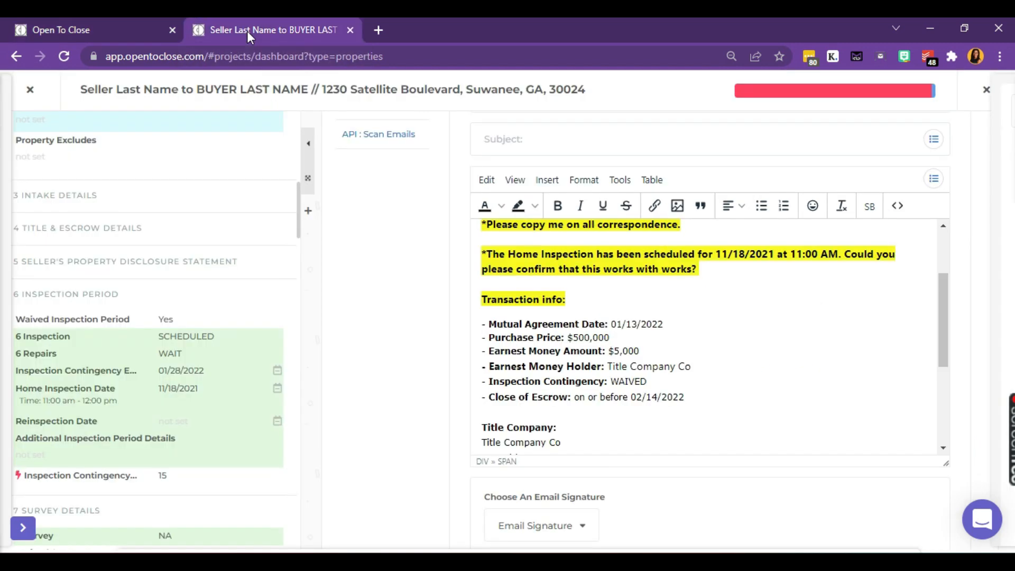